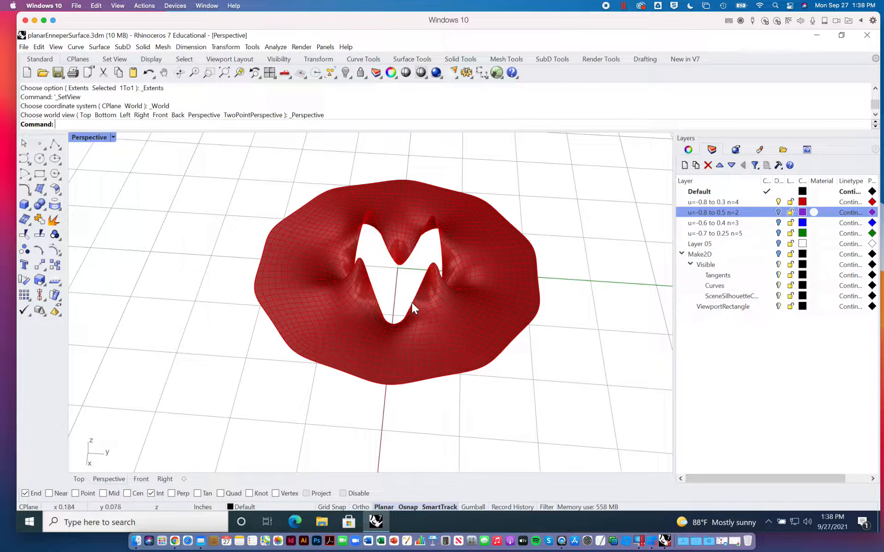
Bring up the SubD tools for working on the red Enneper surface.
click(546, 61)
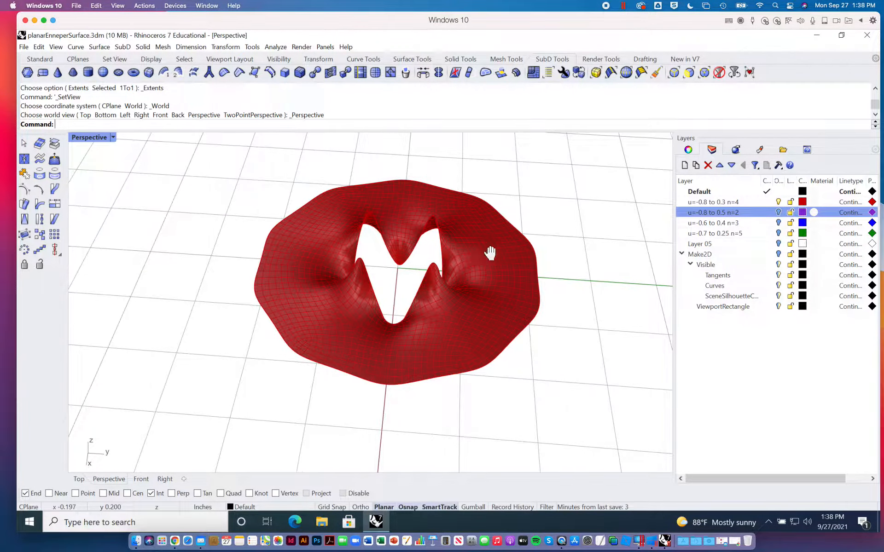
right_drag(488, 252, 429, 238)
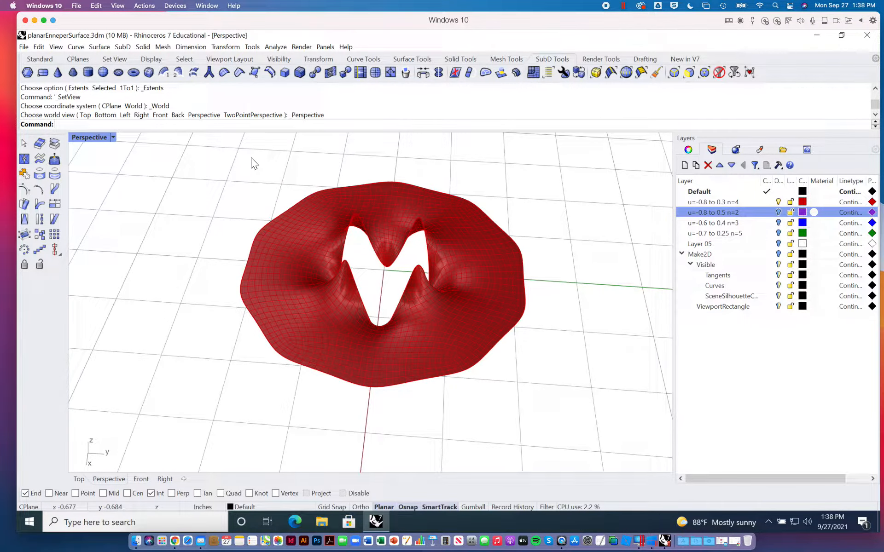
right_drag(476, 214, 465, 206)
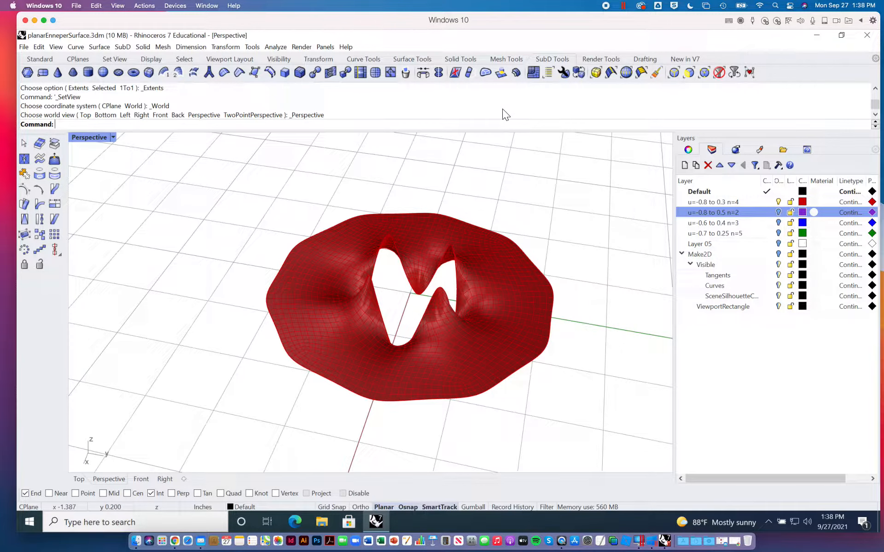
right_drag(455, 214, 432, 152)
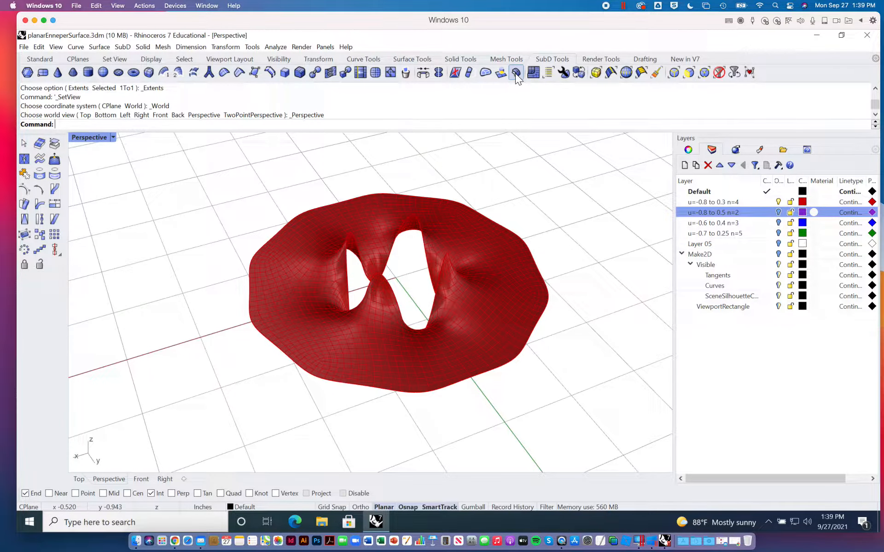
right_drag(433, 307, 455, 262)
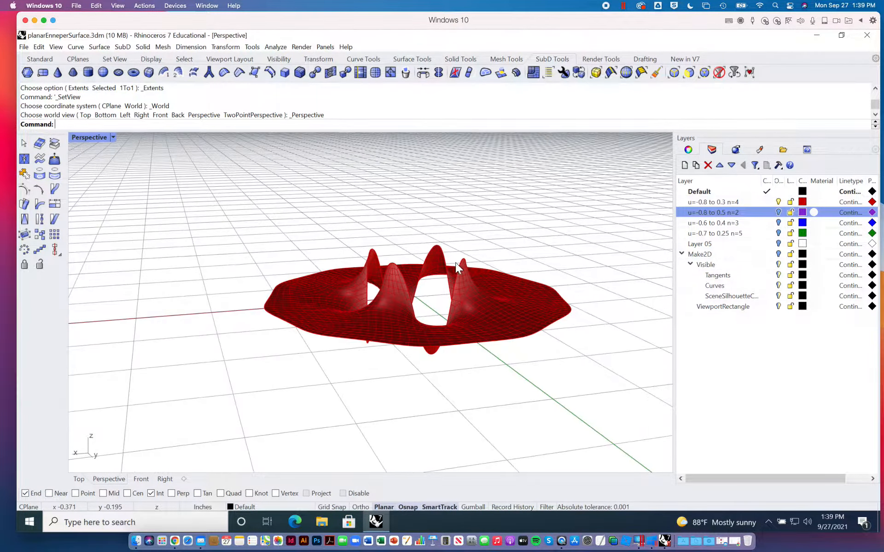
Restore the four-viewport layout and enlarge the viewports by shrinking the command area, layers panel and tool sidebar.
double_click(95, 136)
drag(169, 132, 176, 113)
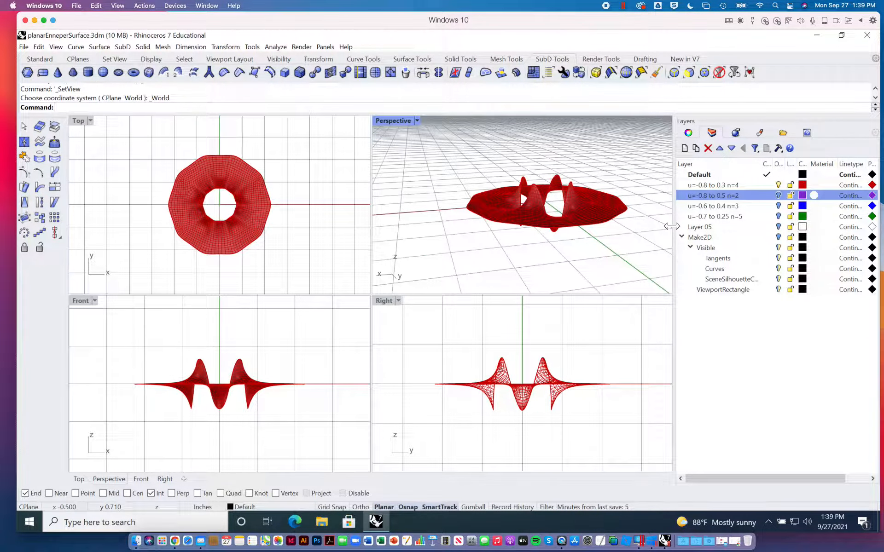
drag(676, 222, 828, 228)
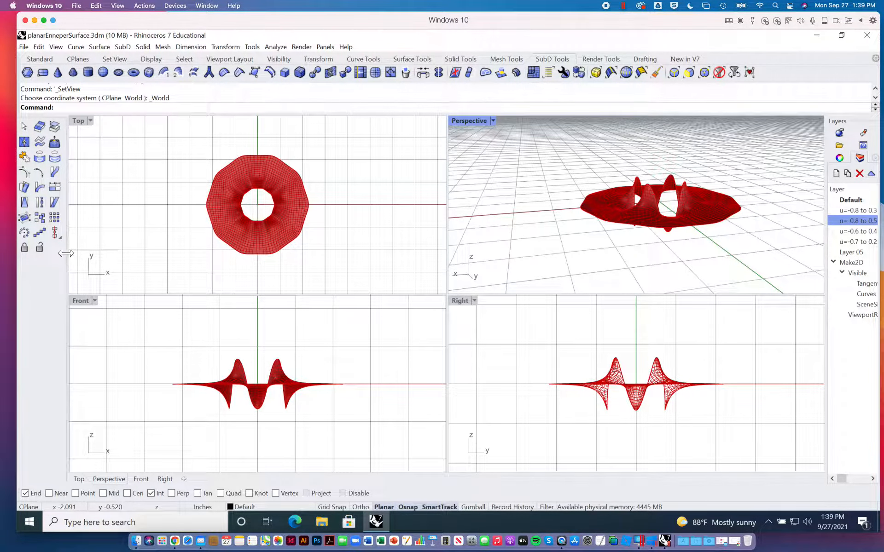
drag(68, 253, 53, 253)
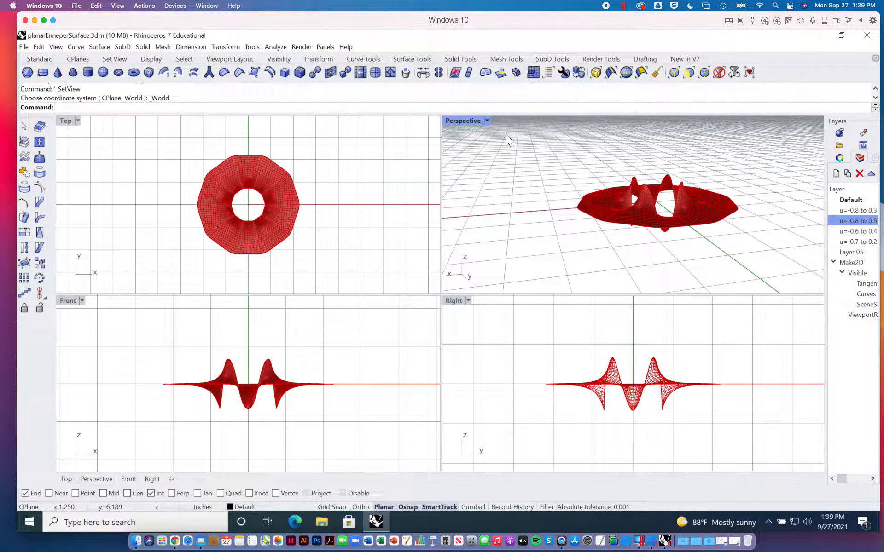
Turn off the grid lines in all viewports in the document's grid properties.
click(252, 46)
click(271, 307)
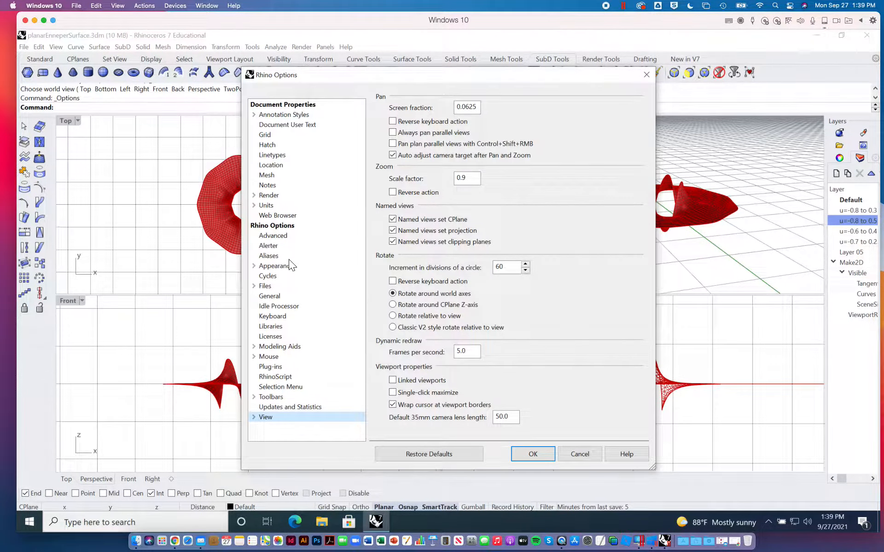
click(270, 136)
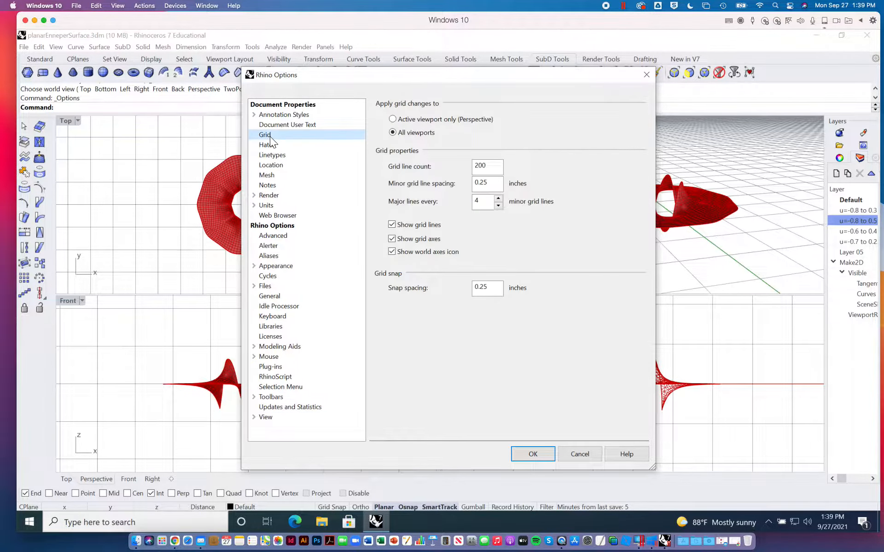
click(391, 225)
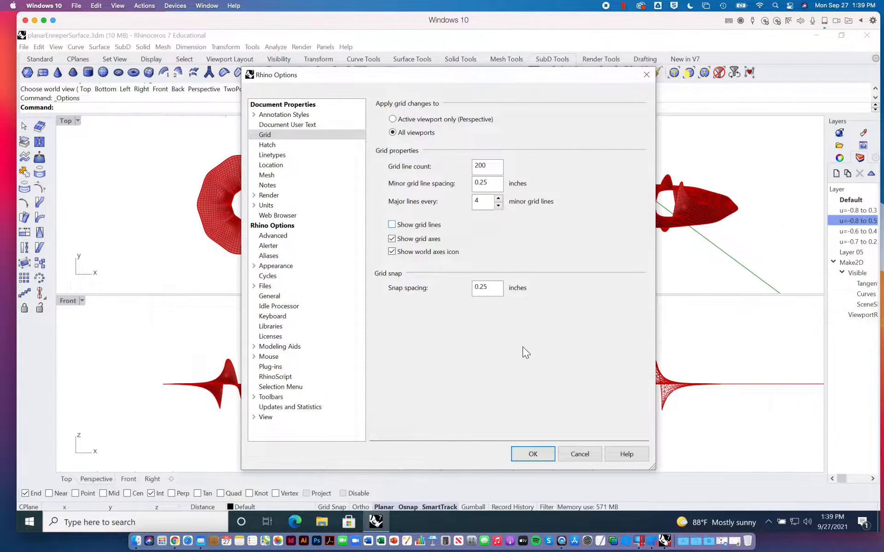
click(535, 450)
Reflect the red SubD in the Front view across a horizontal plane through its upper peaks, using Ortho and keeping the lower side.
right_drag(700, 263, 665, 255)
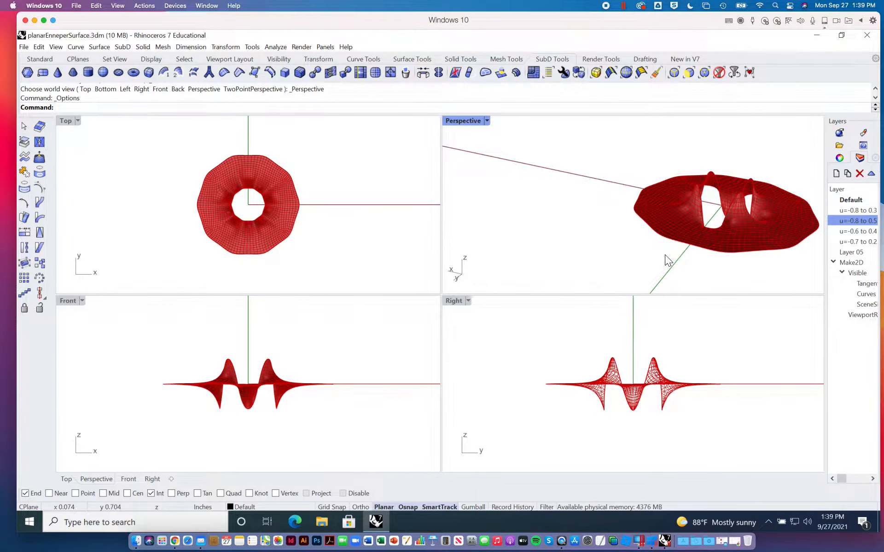
mouse_move(691, 224)
shift+right_down()
mouse_move(578, 196)
mouse_move(633, 208)
mouse_move(672, 234)
mouse_move(687, 226)
mouse_move(676, 232)
shift+right_up()
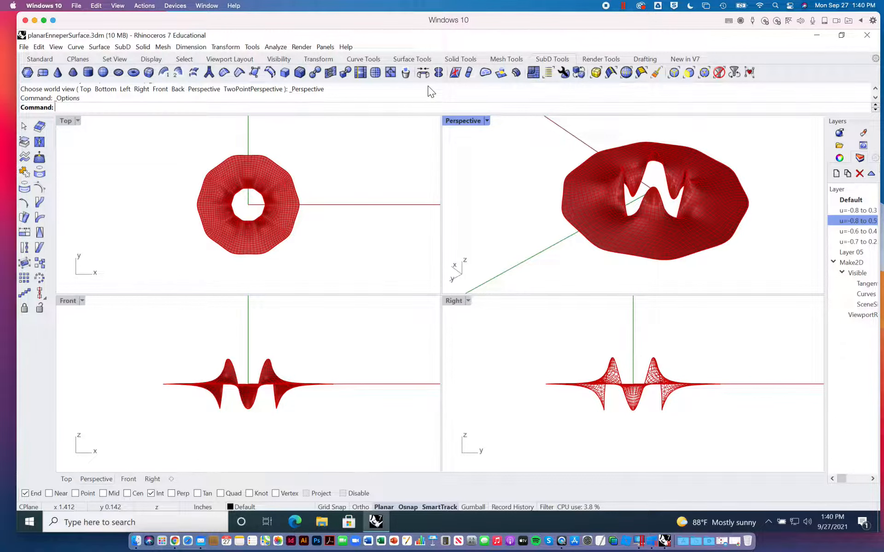
right_drag(275, 220, 282, 217)
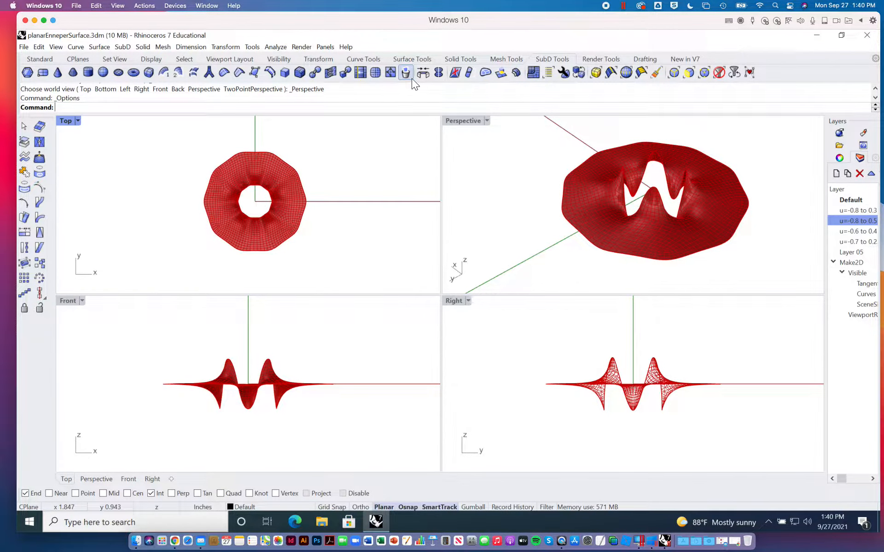
click(471, 74)
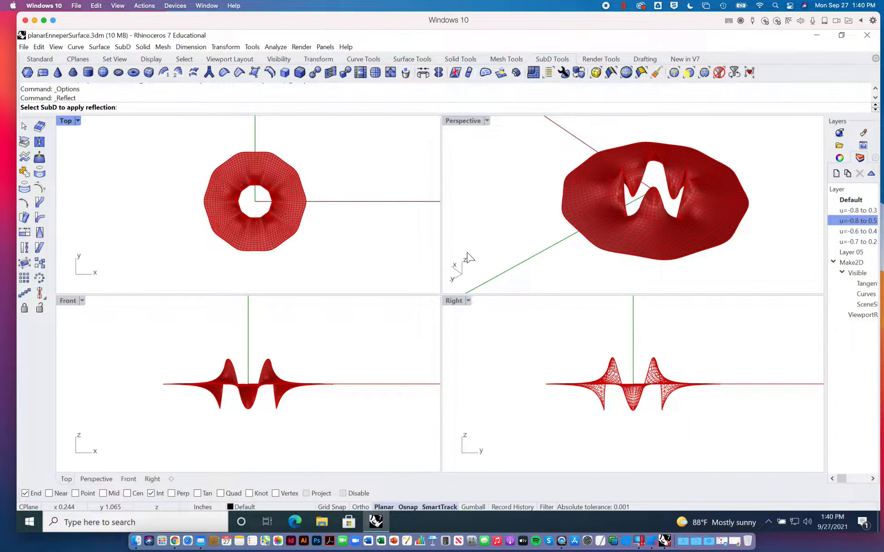
click(229, 373)
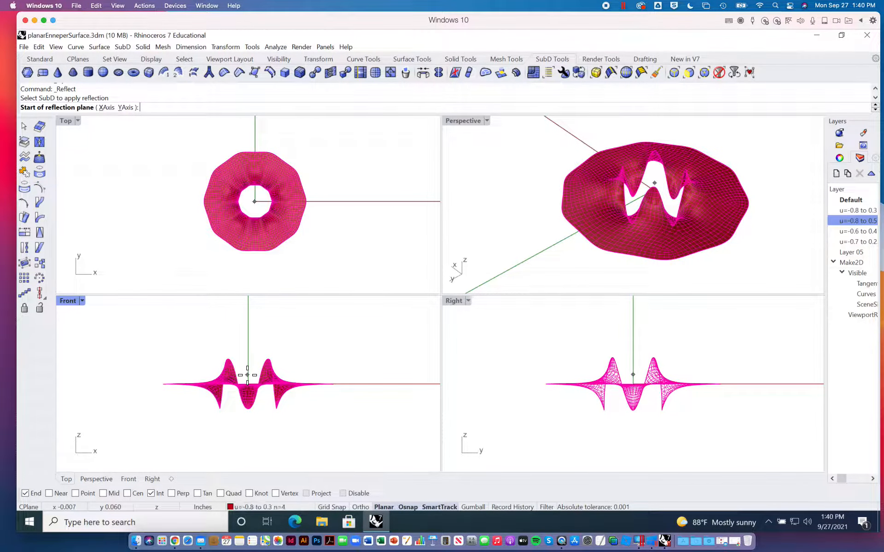
click(201, 365)
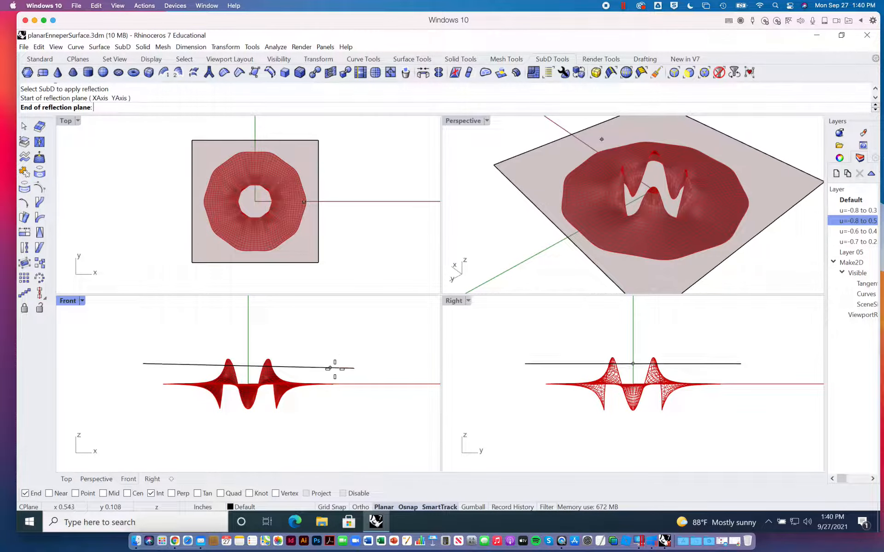
click(361, 507)
click(340, 366)
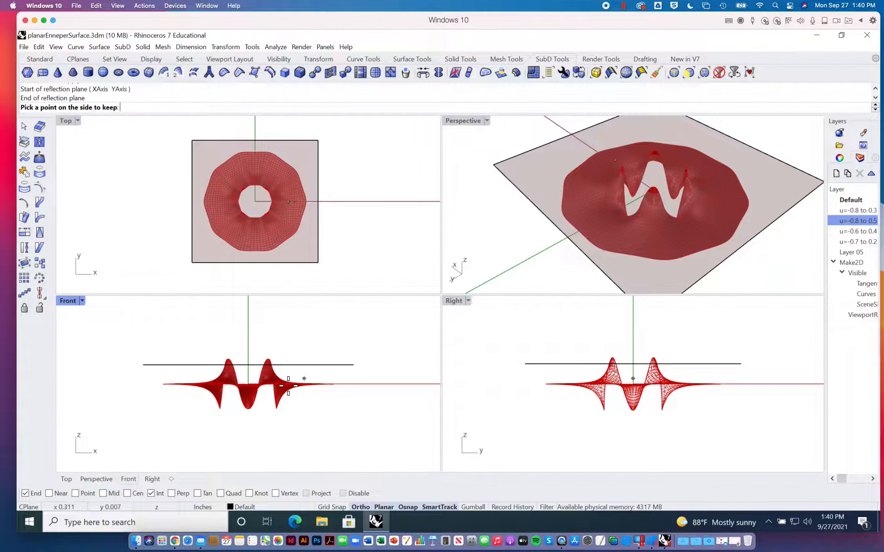
click(271, 386)
Undo the SubD's reflection across the horizontal plane.
right_drag(650, 226, 694, 238)
scroll(656, 190, up, 8)
scroll(713, 200, down, 7)
scroll(673, 221, up, 8)
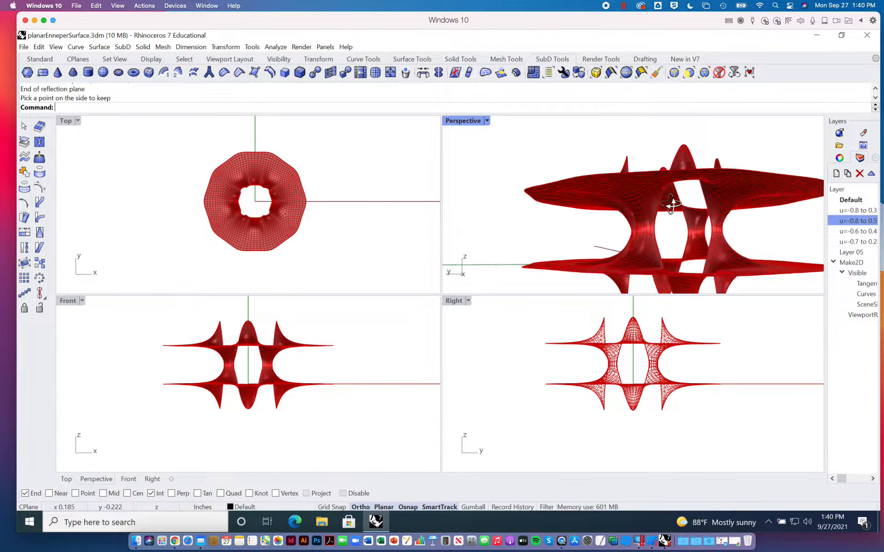
scroll(675, 236, down, 8)
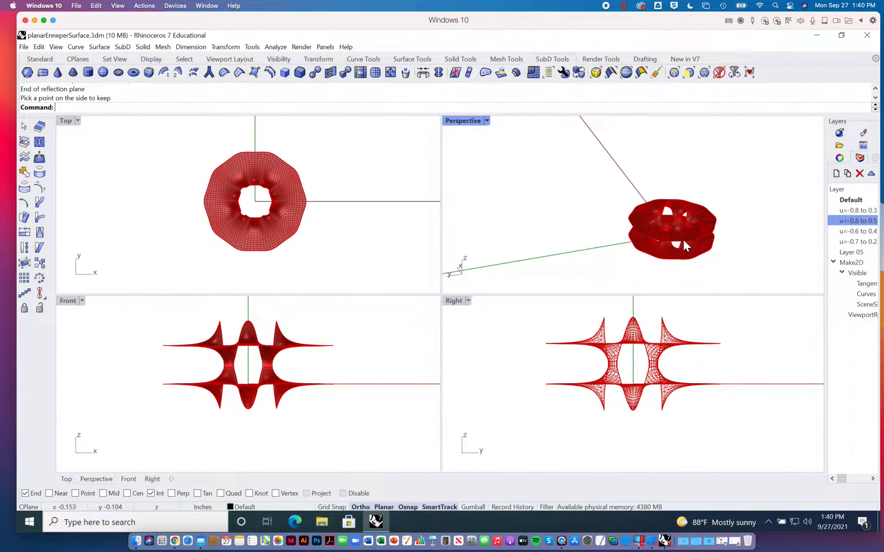
right_drag(683, 240, 676, 208)
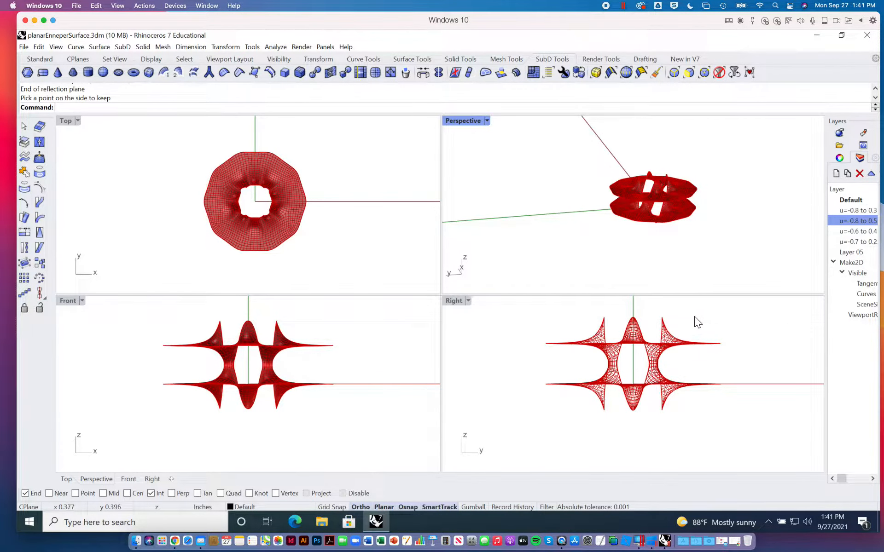
key(ctrl+z)
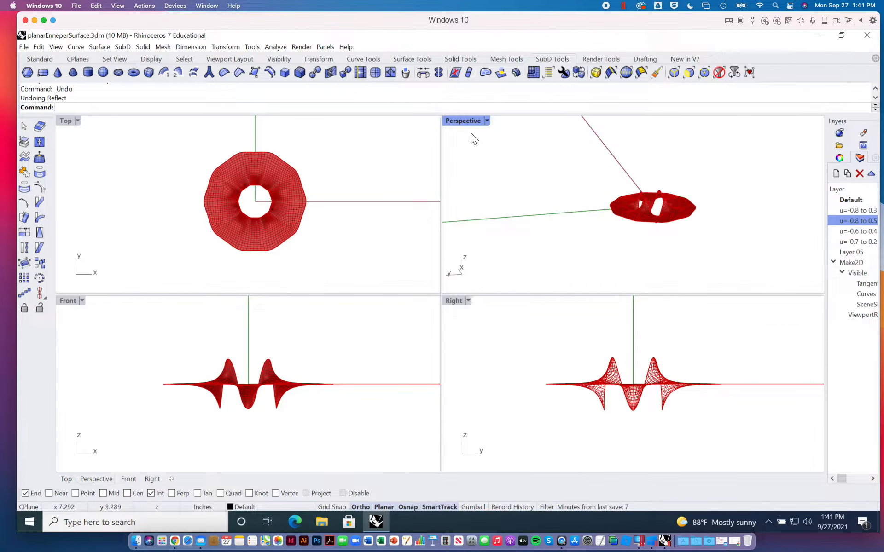
right_click(296, 440)
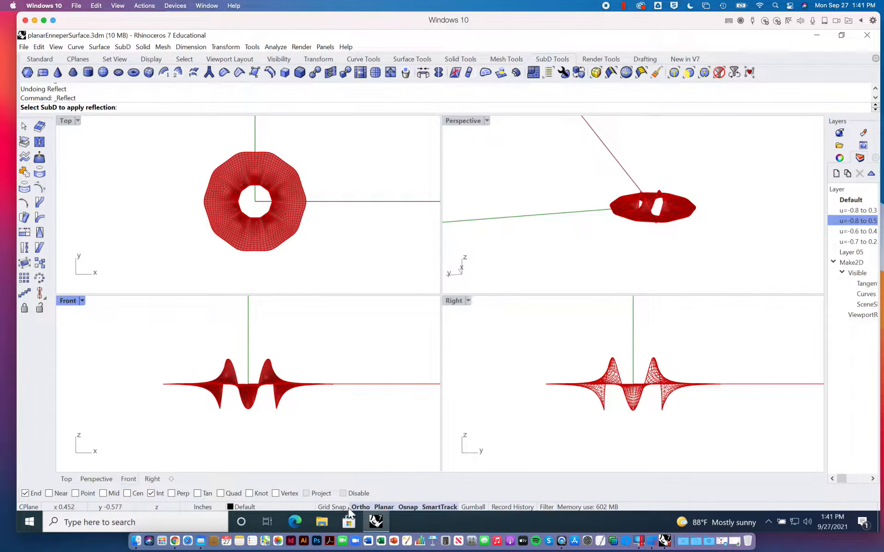
click(266, 372)
key(Escape)
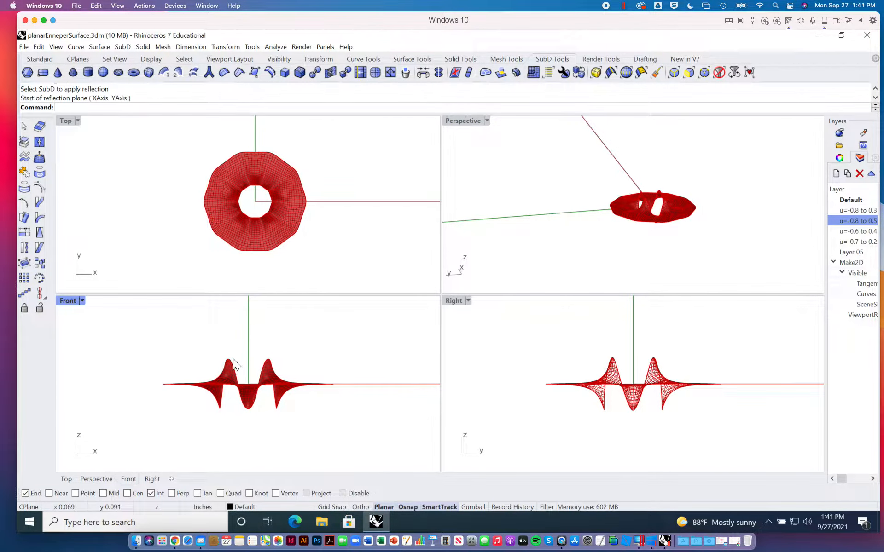
Reflect the SubD in the Front view across a plane through its upper peaks that slopes slightly down toward positive X, keeping the lower side.
right_click(313, 354)
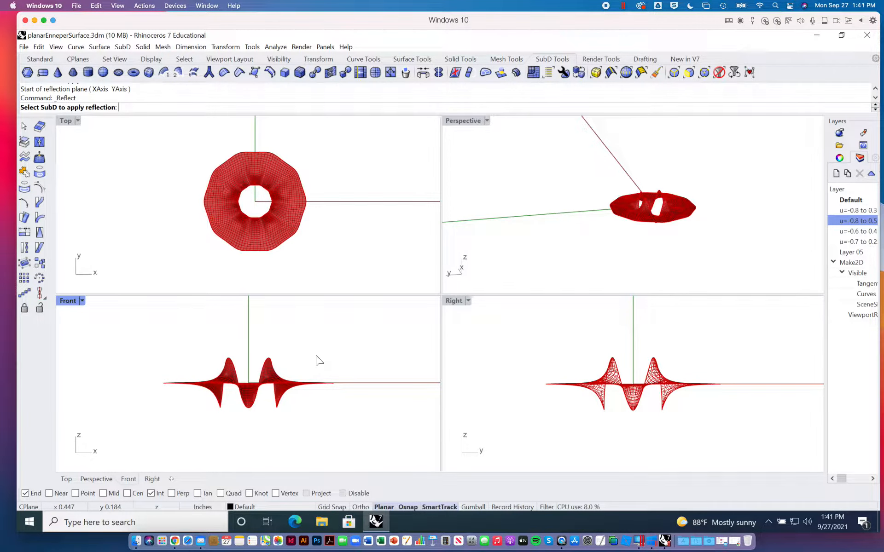
click(250, 383)
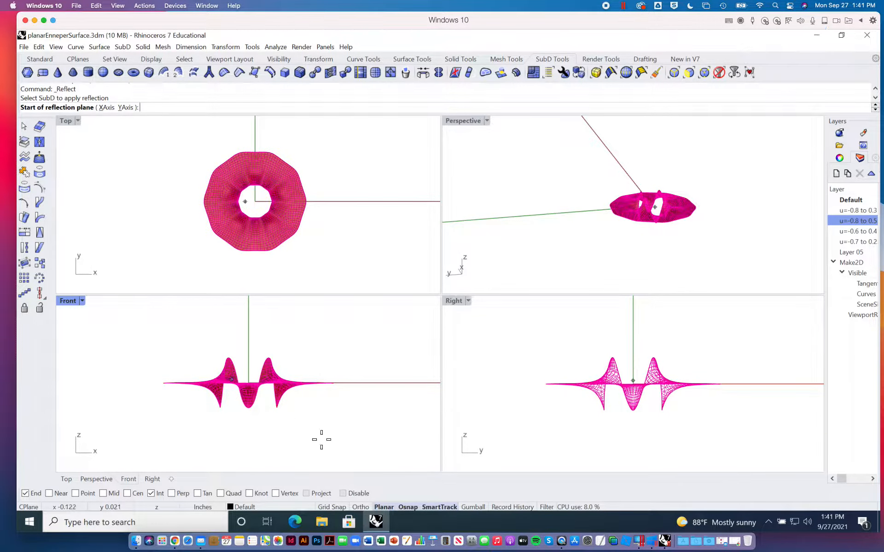
right_click(204, 363)
click(253, 369)
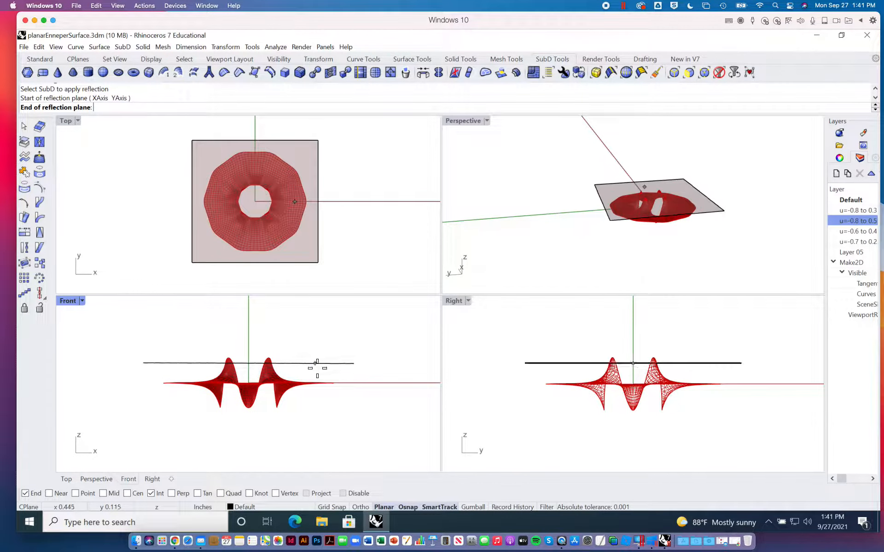
click(355, 380)
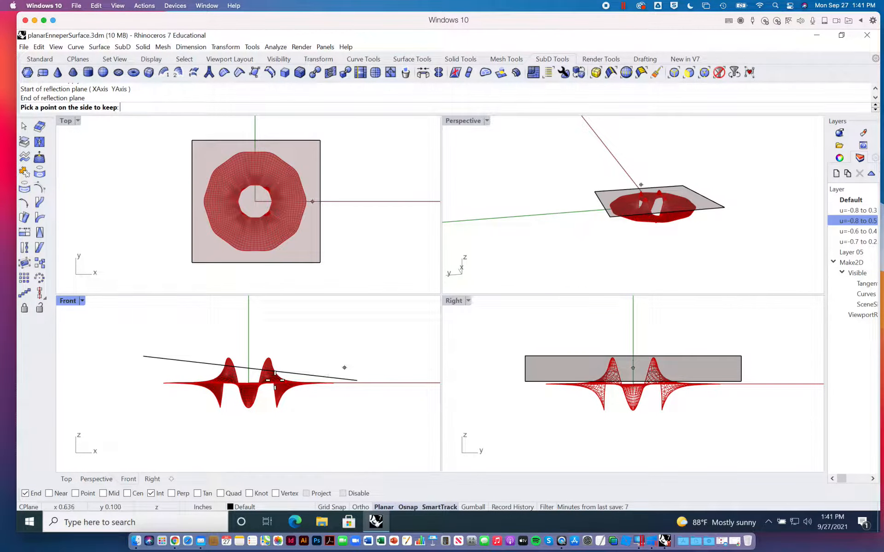
click(267, 385)
Try to add a second Reflect symmetry to the reflected SubD, picking the second plane and the side to keep in the Top view.
right_drag(664, 242, 661, 220)
scroll(666, 203, up, 10)
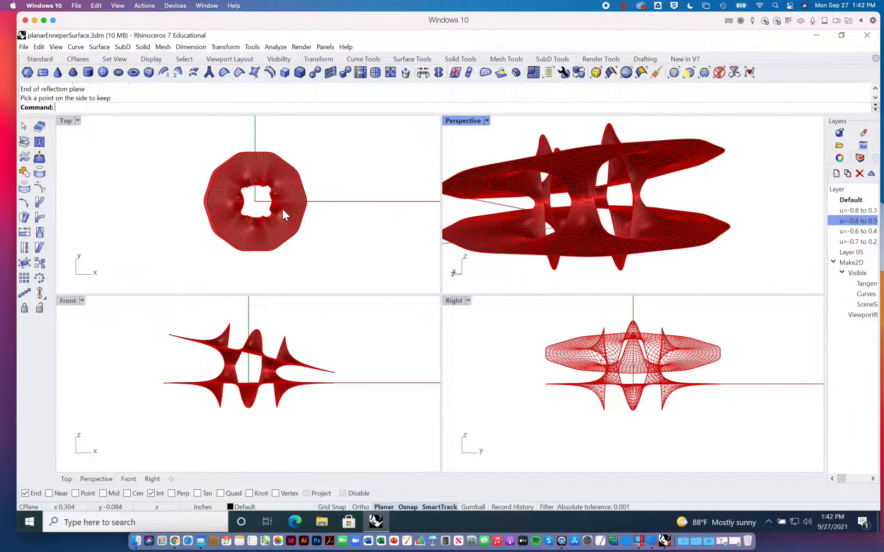
right_drag(283, 209, 255, 203)
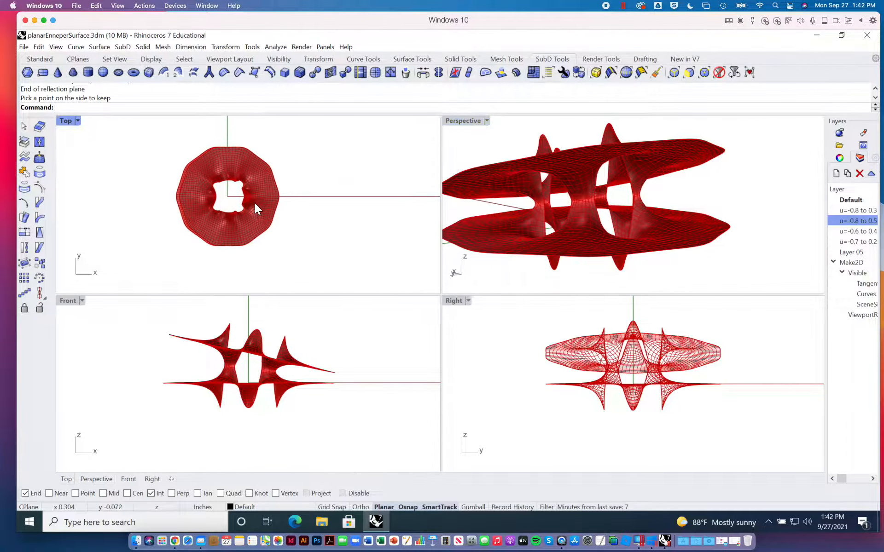
click(242, 162)
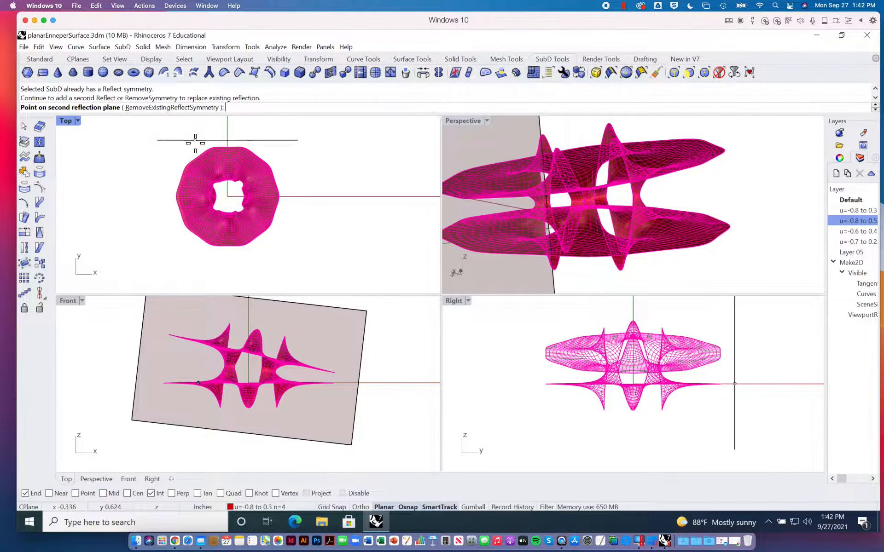
key(Escape)
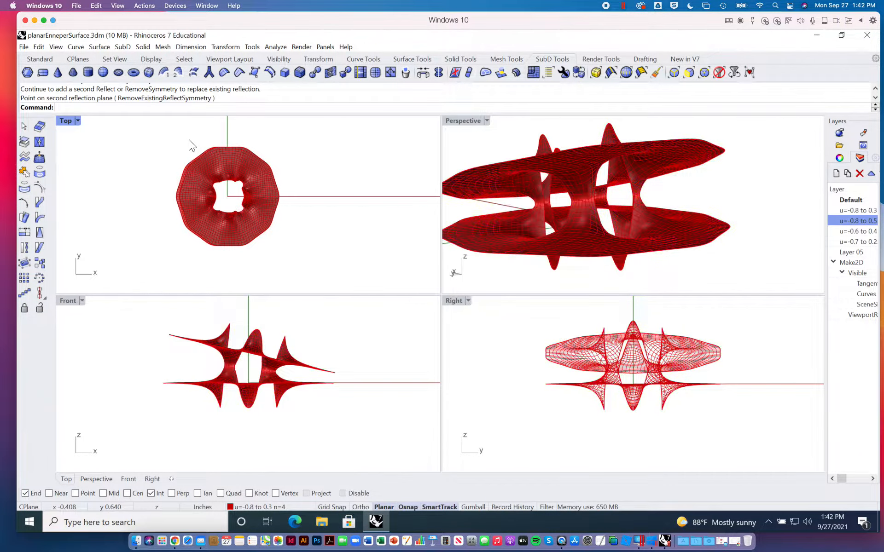
right_click(180, 142)
click(208, 159)
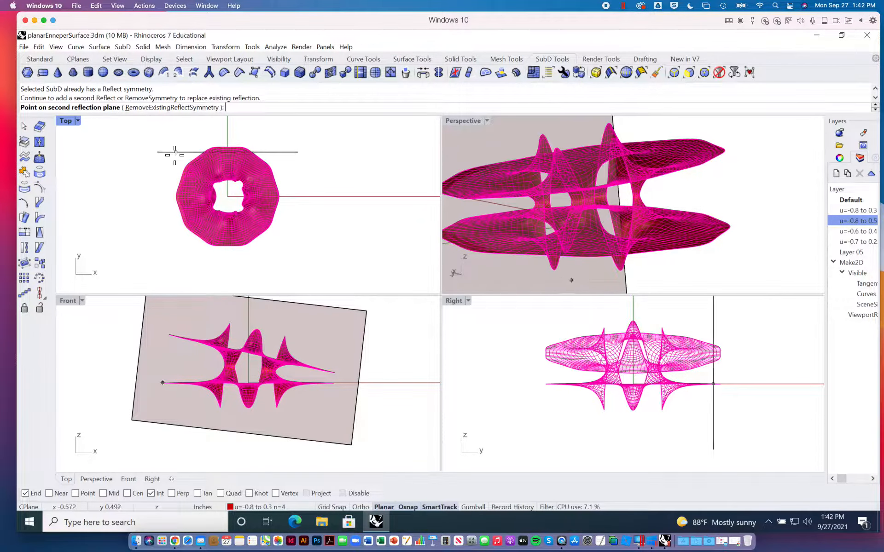
click(188, 170)
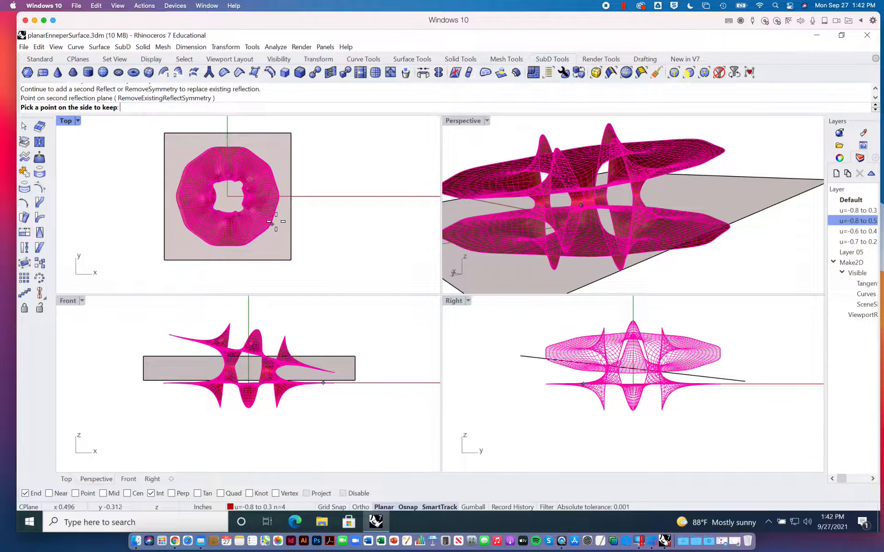
click(325, 250)
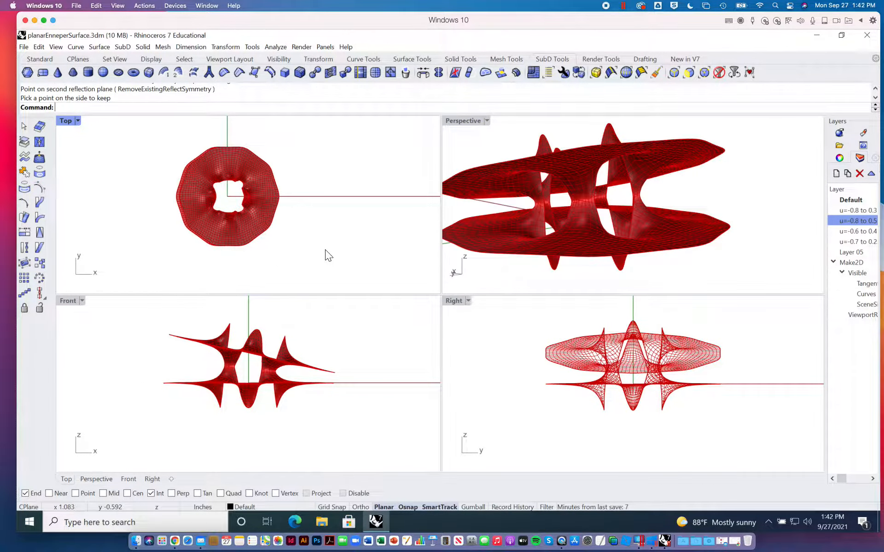
Try again to add the second Reflect symmetry in the Top view, picking the plane near the negative X axis and keeping the positive Y side.
key(Return)
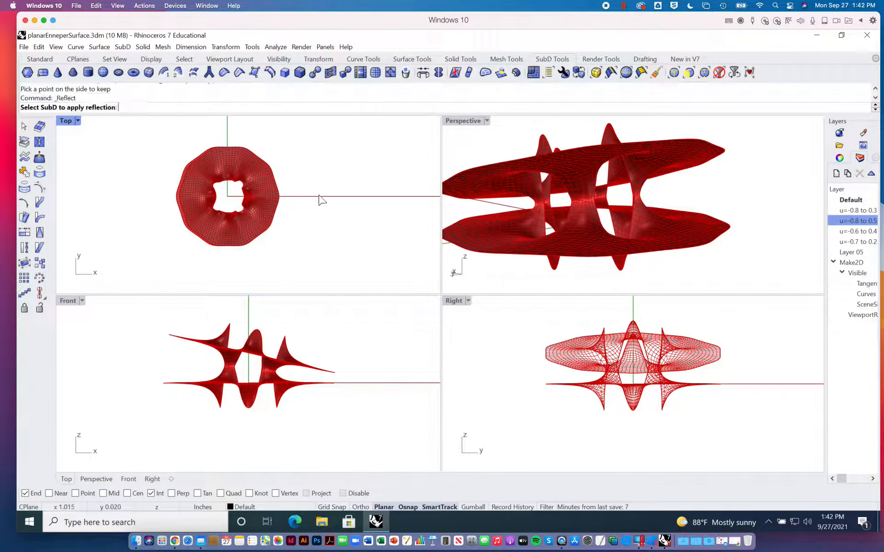
click(197, 166)
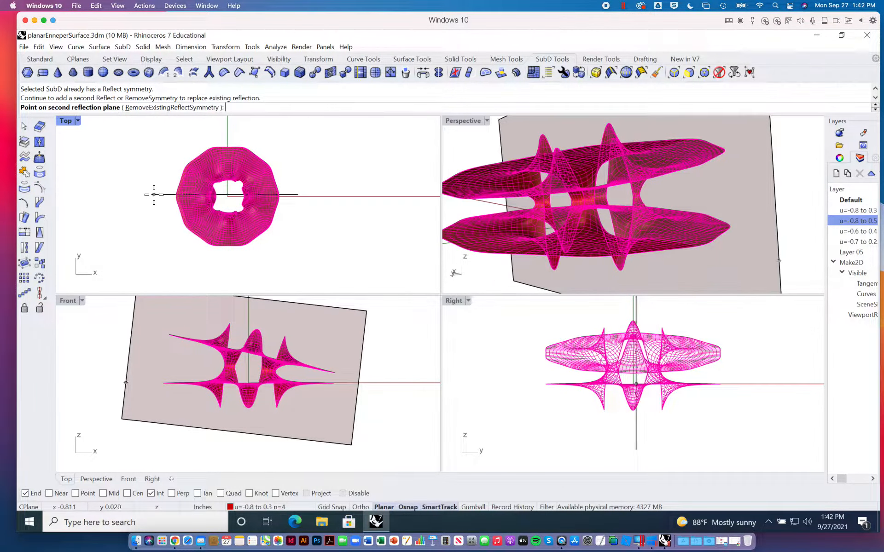
click(160, 192)
click(161, 197)
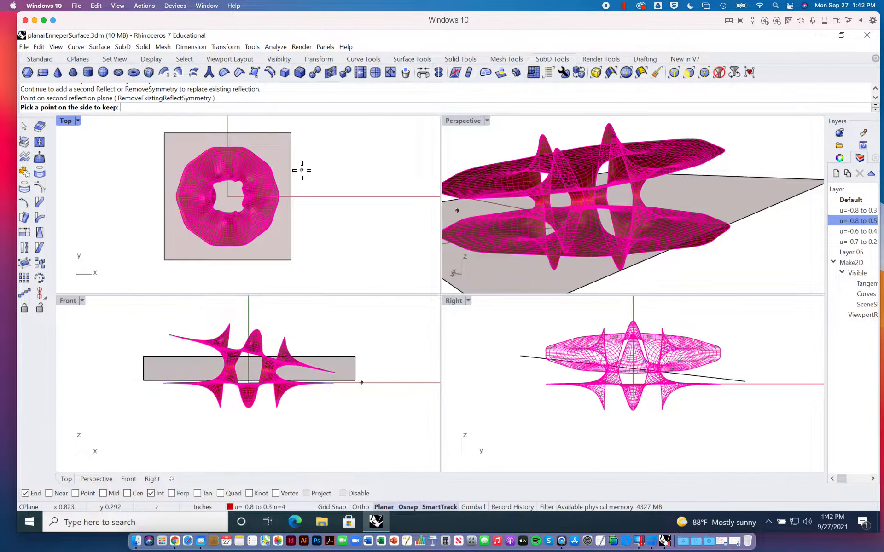
click(221, 160)
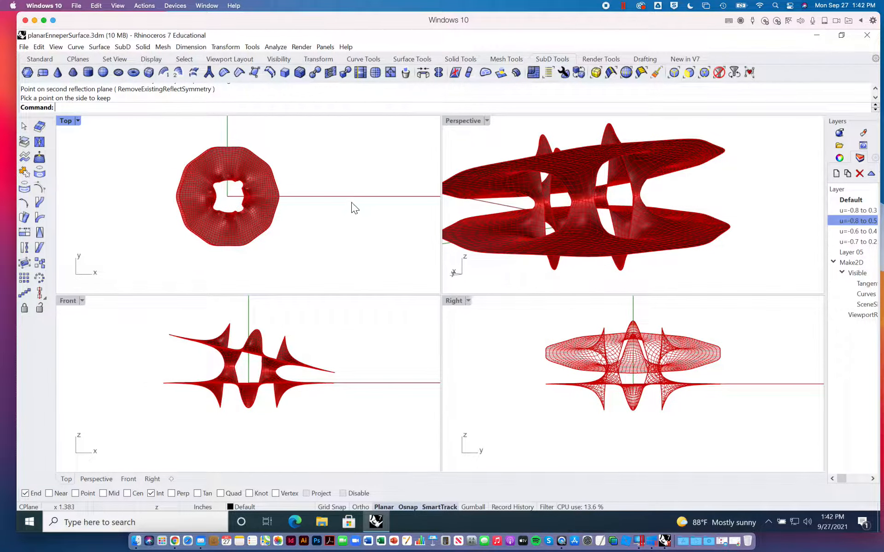
key(Return)
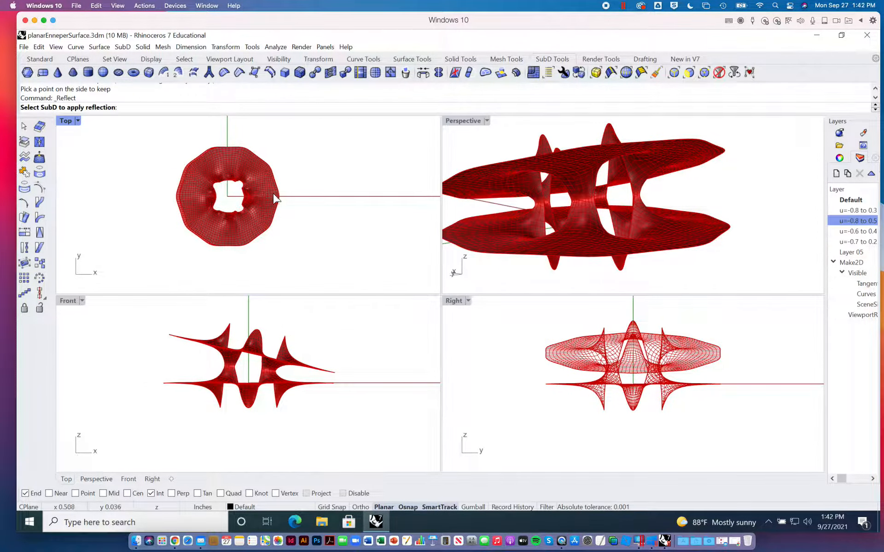
click(269, 178)
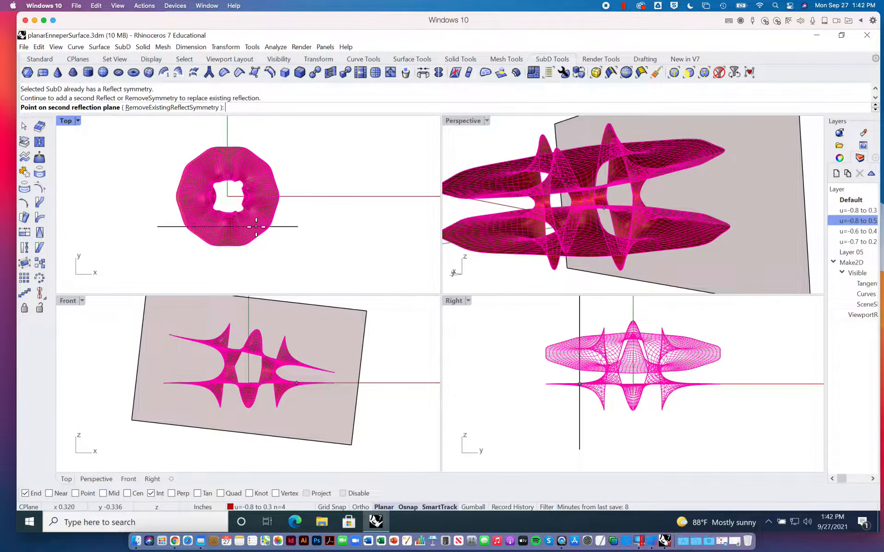
key(Escape)
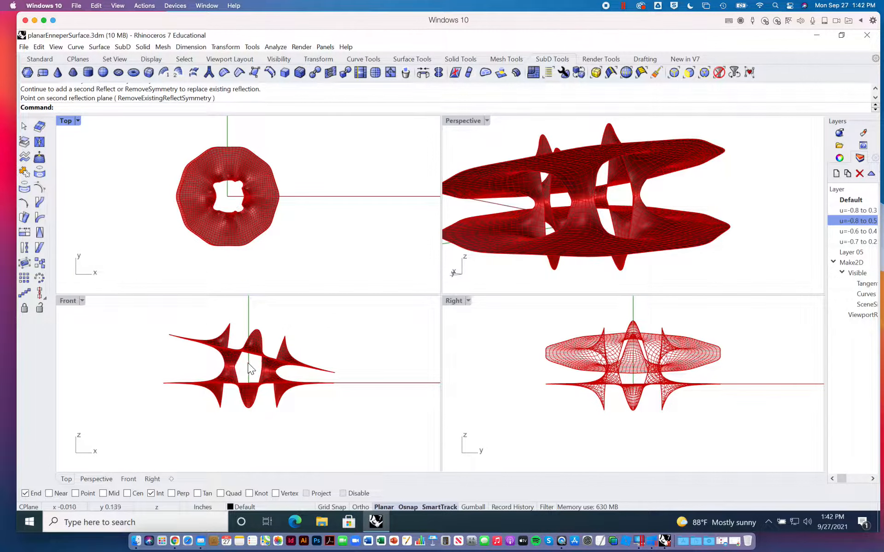
right_click(286, 361)
click(226, 380)
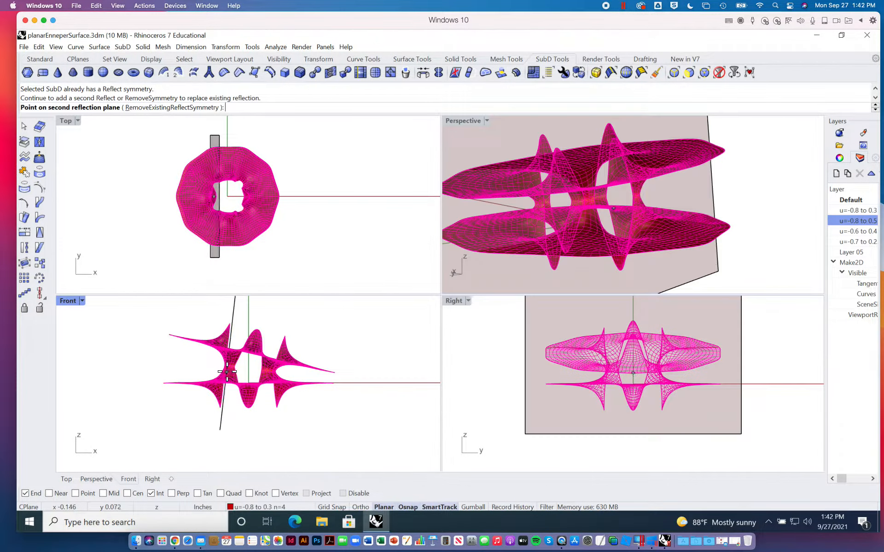
key(Escape)
Add a second Reflect symmetry to the SubD in the Front view with its plane point in the central opening, keeping the upper positive X side.
right_click(245, 325)
click(251, 335)
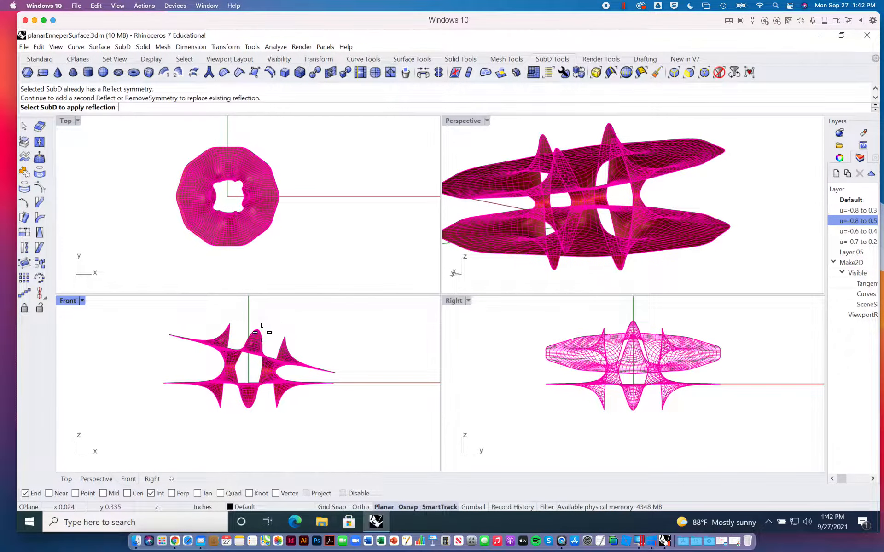
click(250, 365)
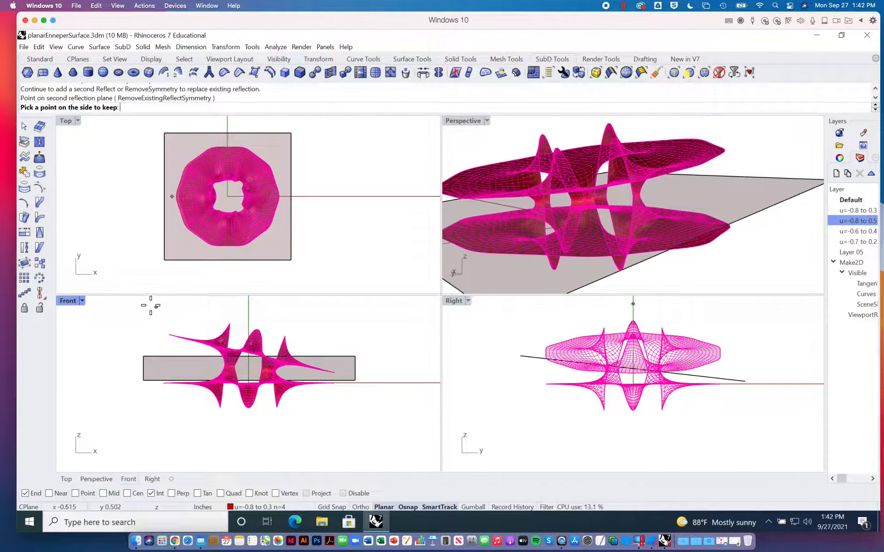
right_drag(626, 277, 722, 201)
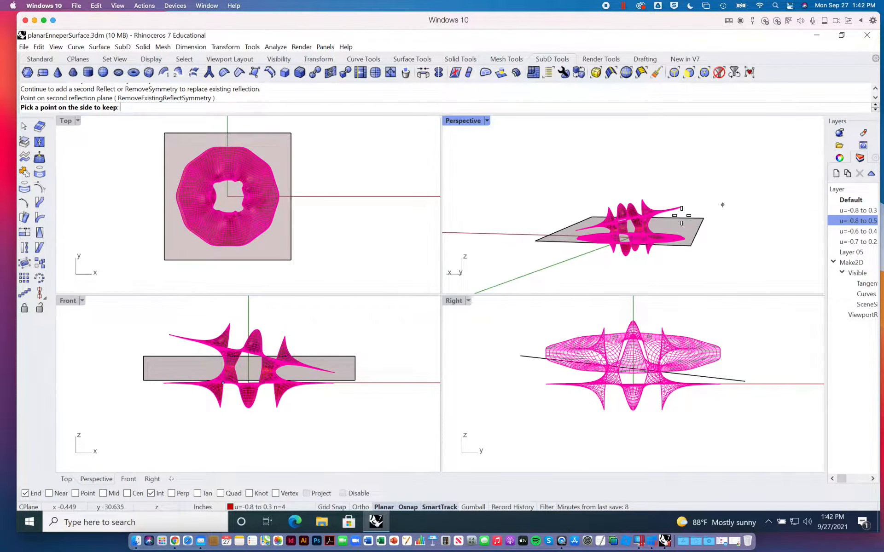
click(276, 351)
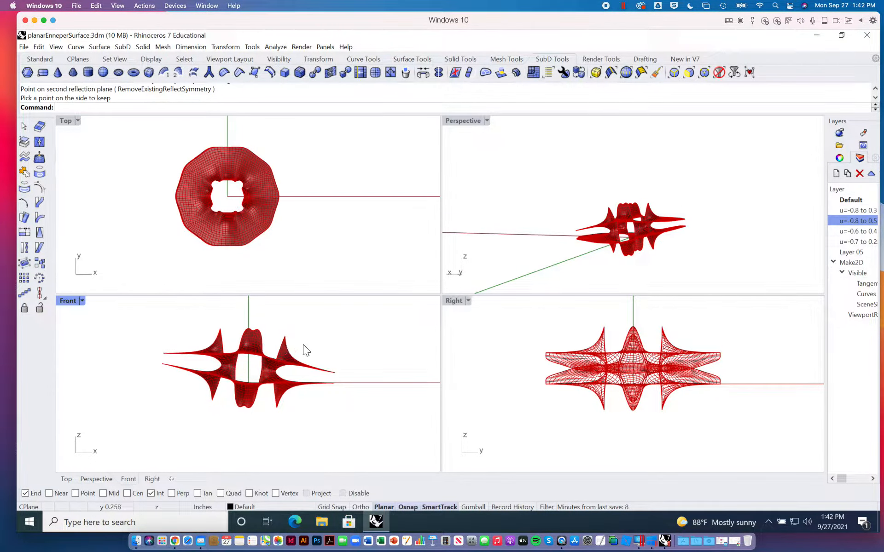
right_drag(630, 253, 635, 247)
right_click(278, 173)
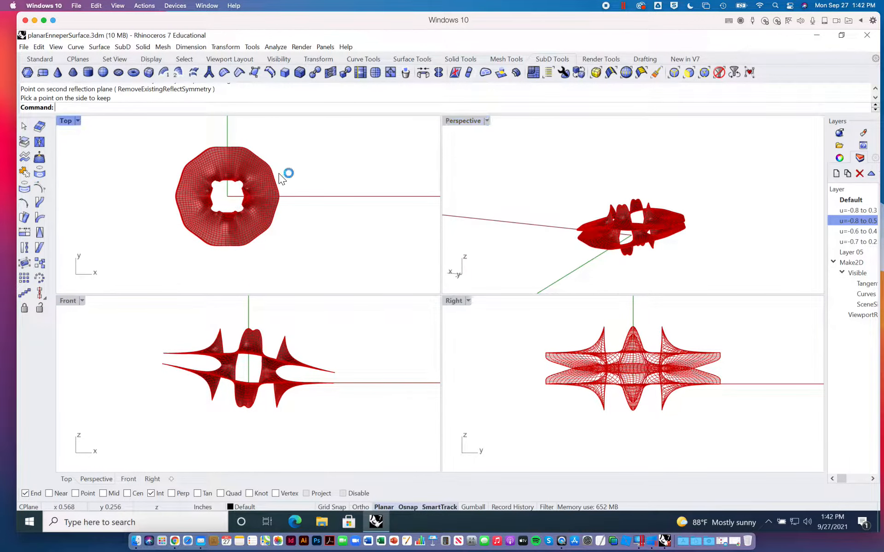
click(249, 172)
key(Escape)
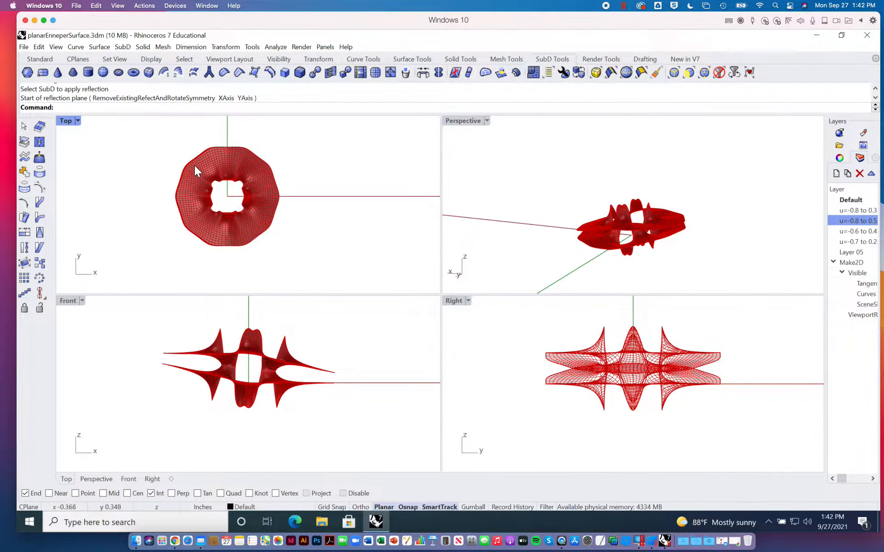
Try to reflect the SubD in the Top view across a plane sloping gently down toward positive X, keeping the positive Y side.
right_click(195, 164)
click(212, 170)
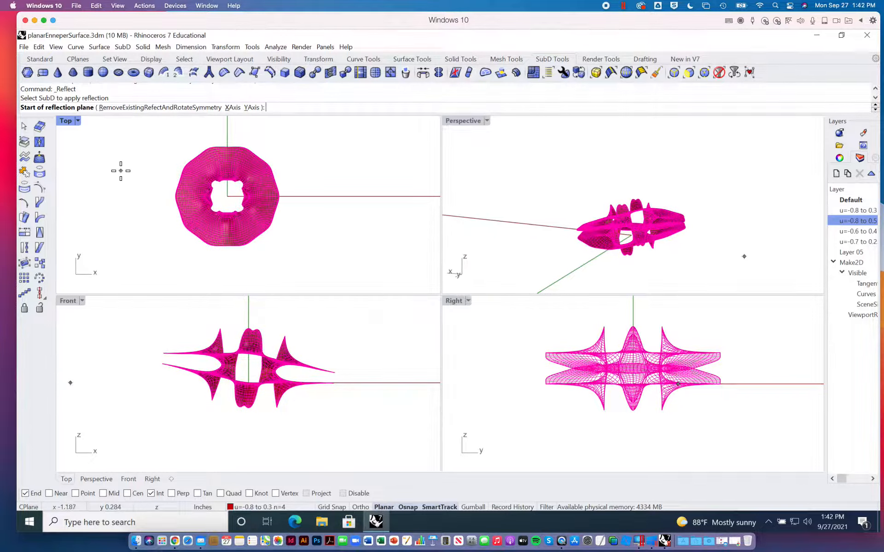
click(152, 179)
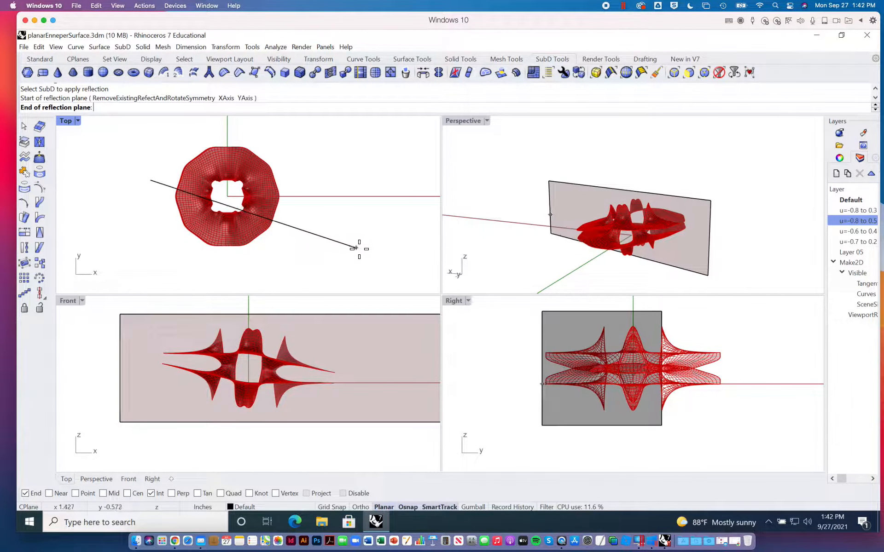
click(355, 248)
click(355, 226)
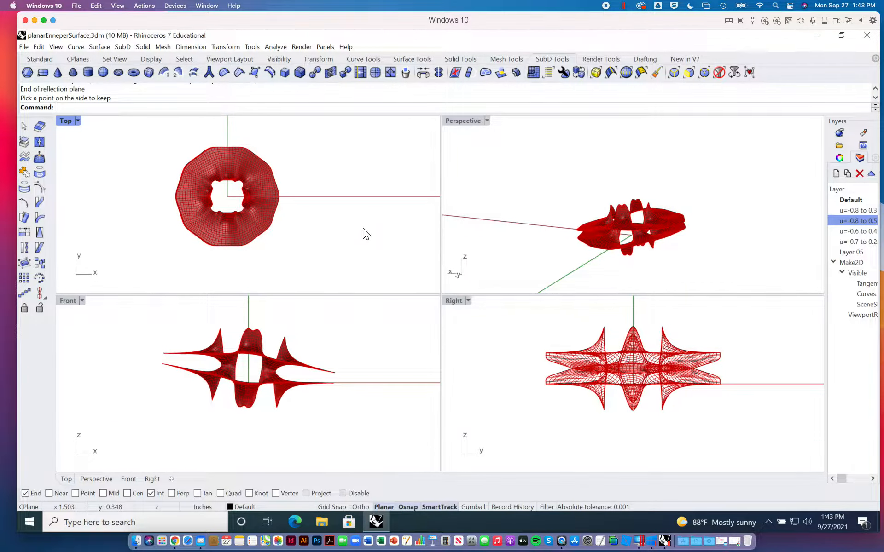
Reflect the SubD in the Top view across a diagonal plane through its centre, keeping the upper positive X side, and undo that reflection.
key(Return)
click(189, 169)
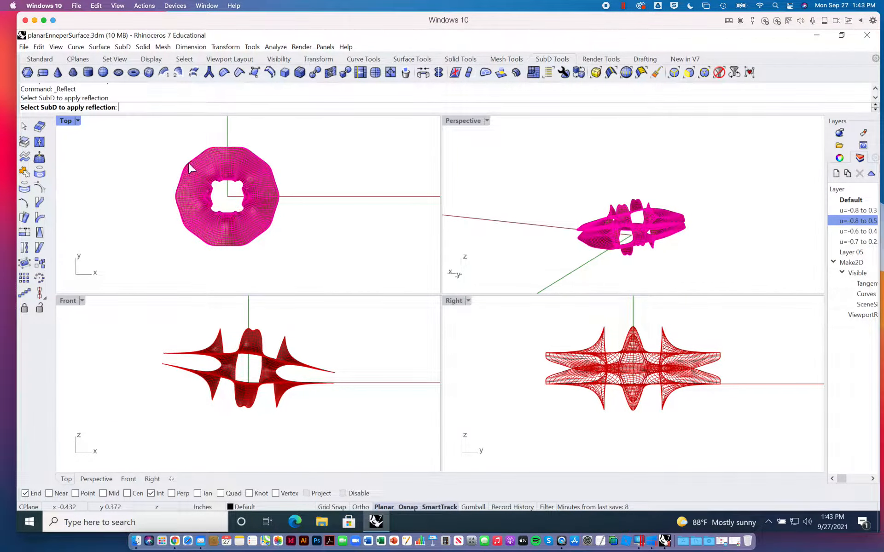
key(Return)
click(163, 144)
click(287, 238)
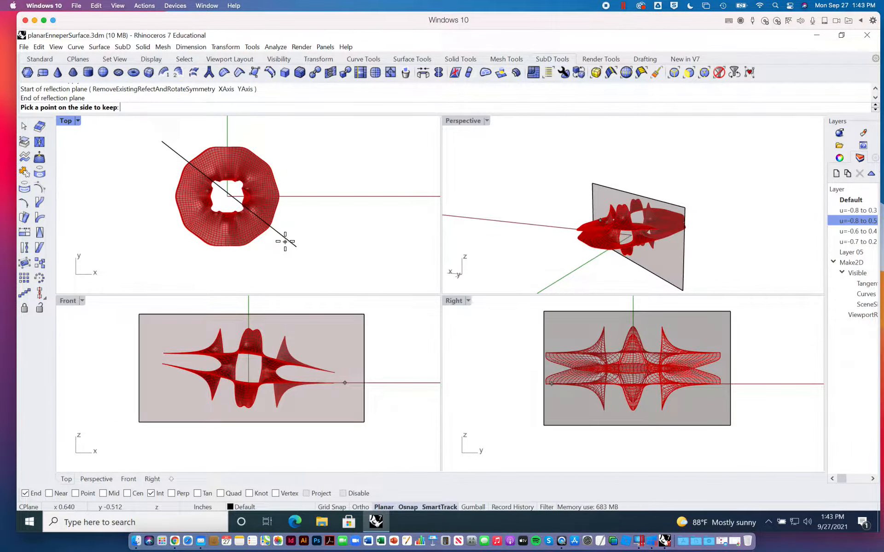
click(266, 188)
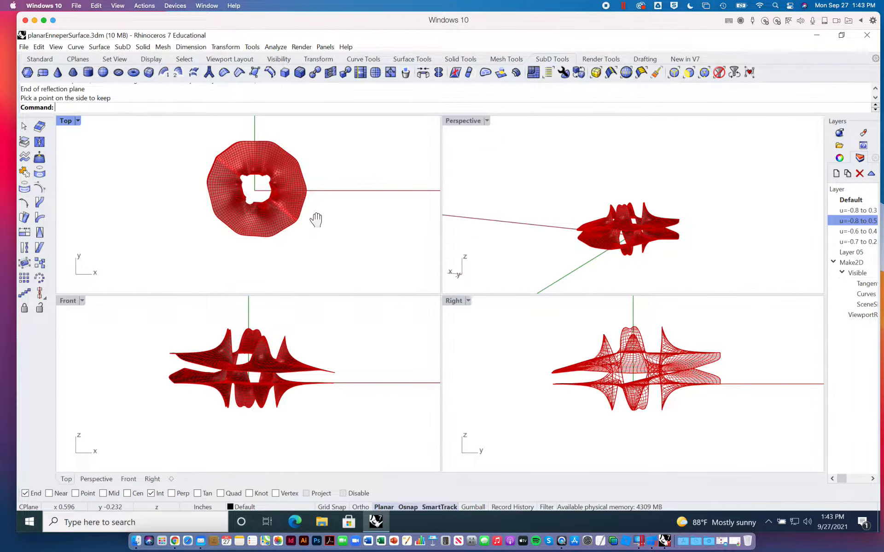
key(ctrl+z)
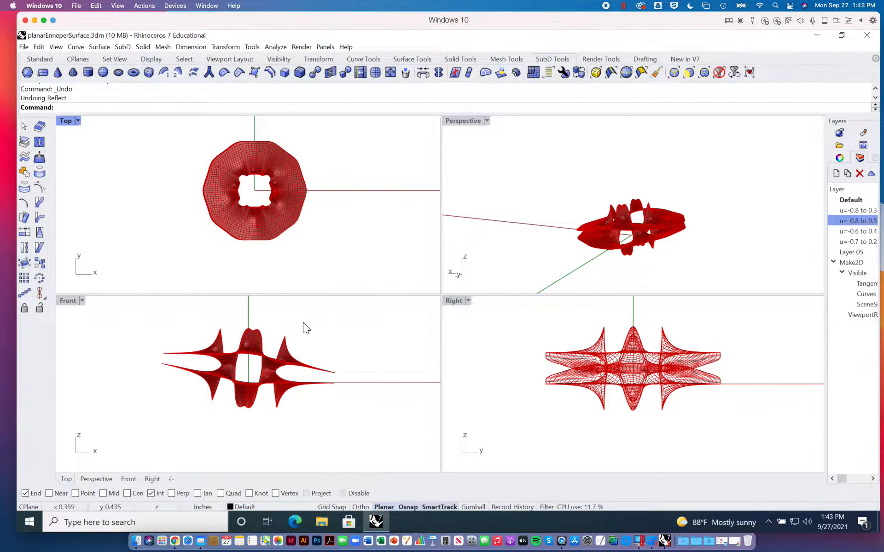
right_click(255, 322)
click(253, 335)
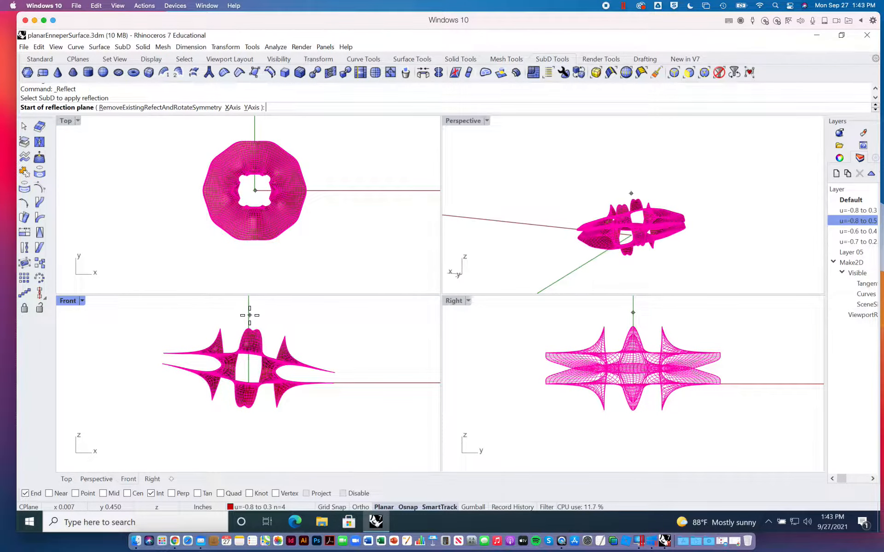
right_click(248, 314)
Try to reflect the SubD in the Front view across a steep plane leaning down toward positive X, keeping the positive X side.
right_click(245, 312)
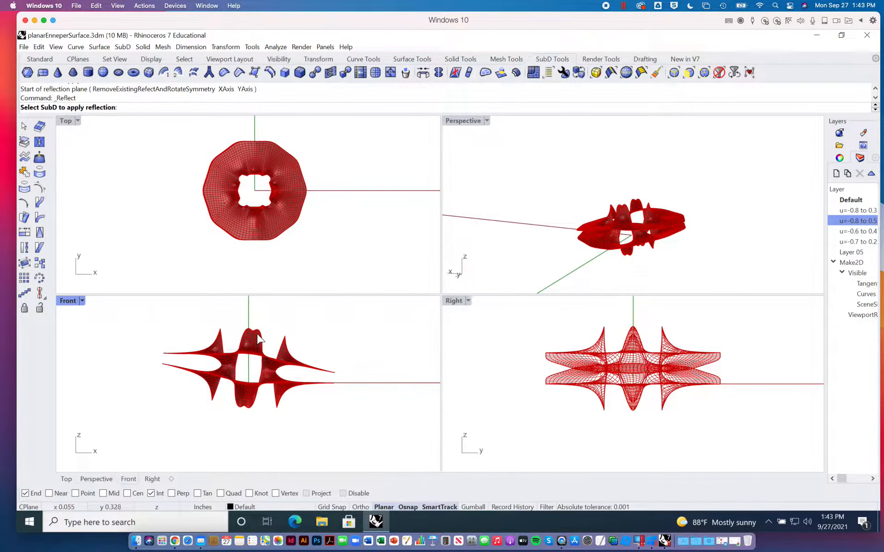
click(252, 331)
click(242, 314)
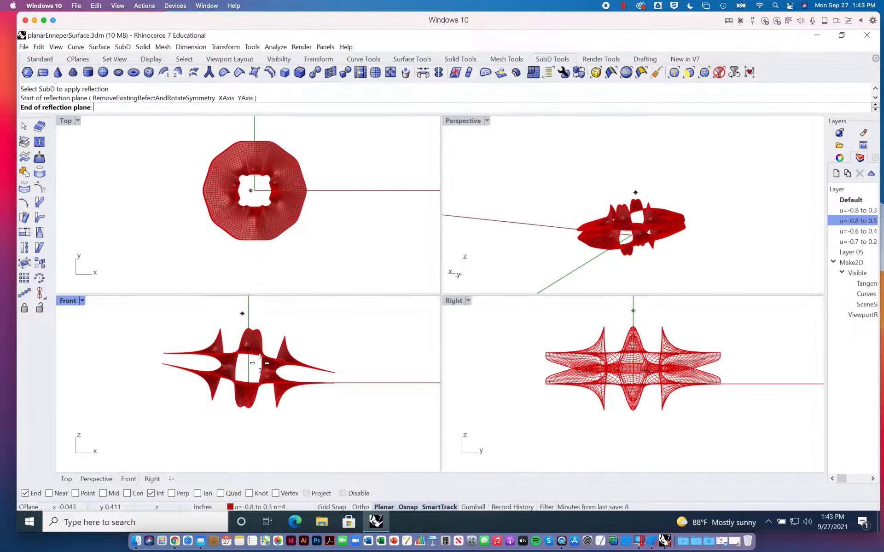
click(289, 440)
click(326, 399)
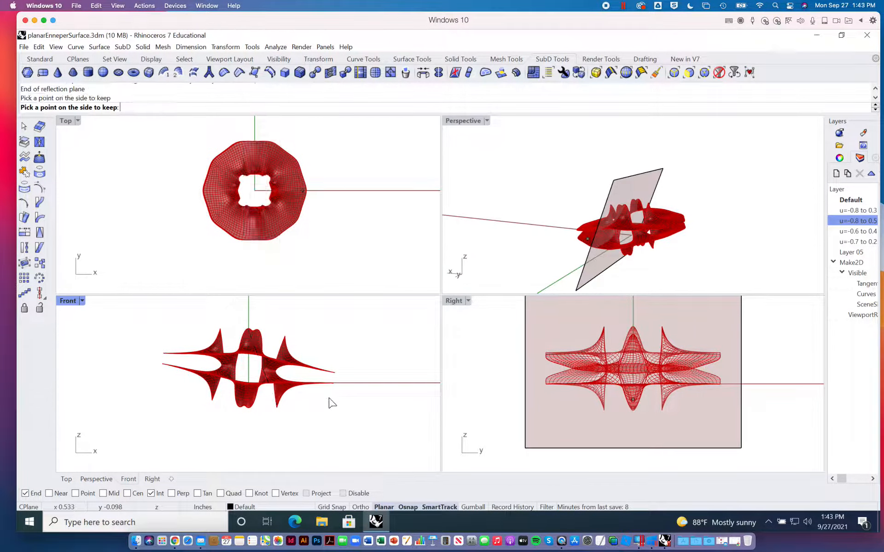
Reflect the SubD in the Front view across a steep plane sloping down toward positive X, keeping the lower negative X side.
right_click(272, 355)
click(254, 349)
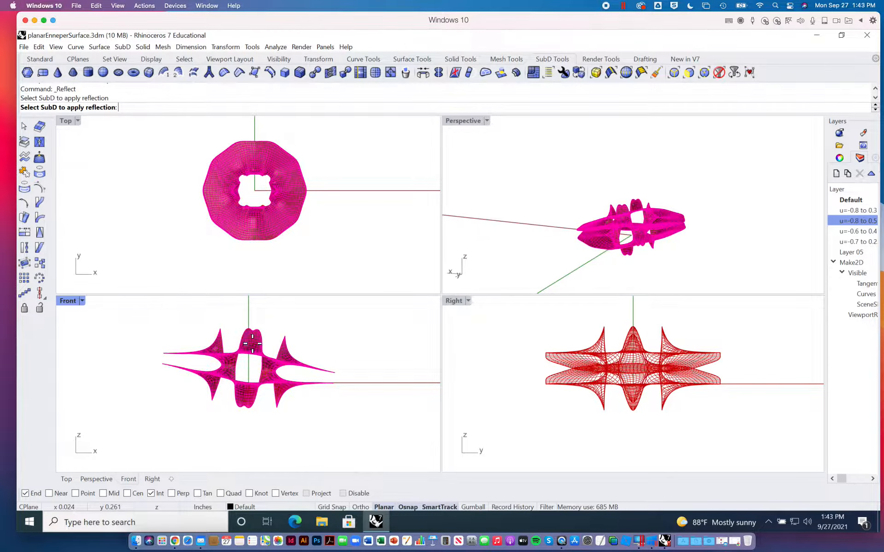
right_click(254, 349)
click(232, 314)
click(296, 437)
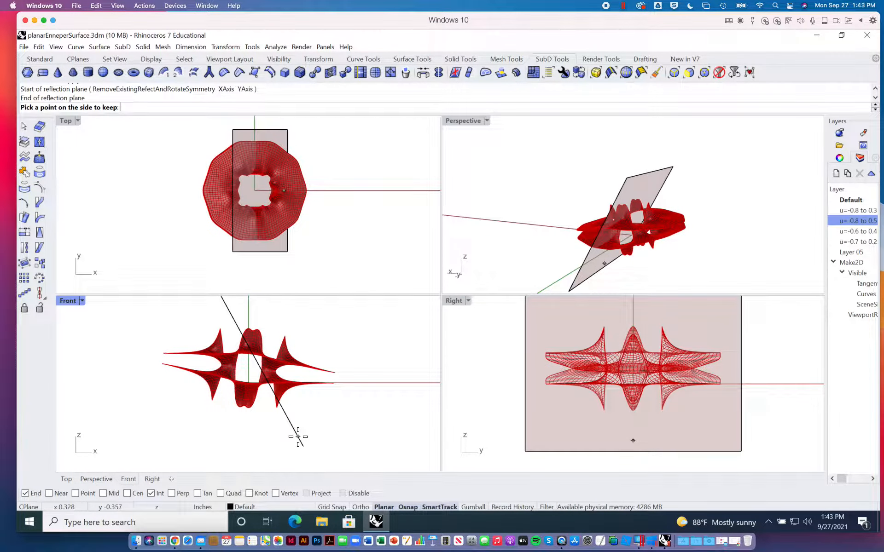
click(245, 392)
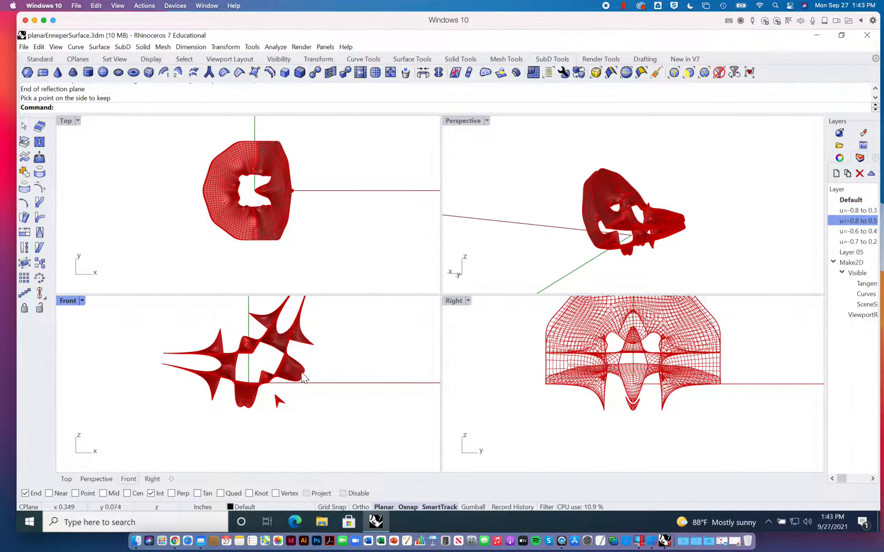
Limit the selection filter to SubD faces and select two adjacent faces on the reflected form in the Perspective view.
right_drag(589, 249, 710, 197)
scroll(653, 218, up, 8)
right_drag(654, 200, 645, 243)
scroll(644, 243, down, 5)
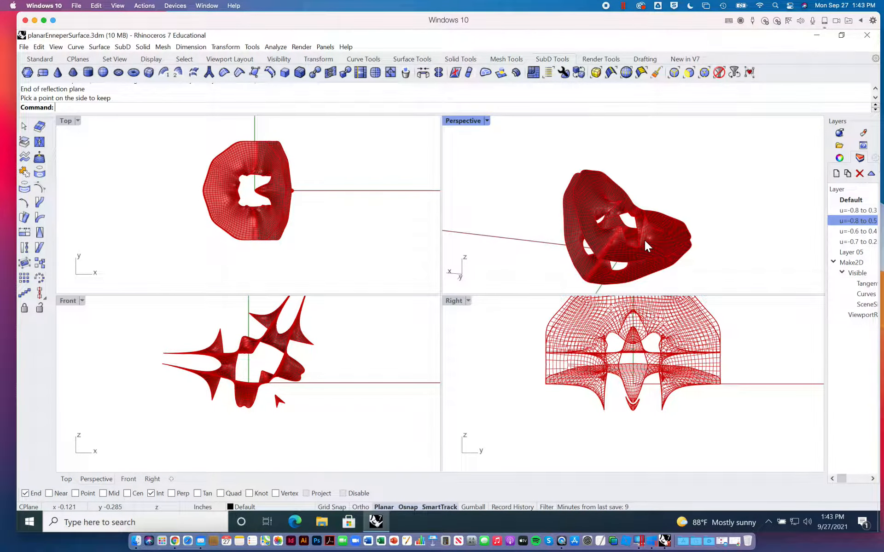
right_drag(658, 215, 640, 224)
scroll(640, 225, up, 8)
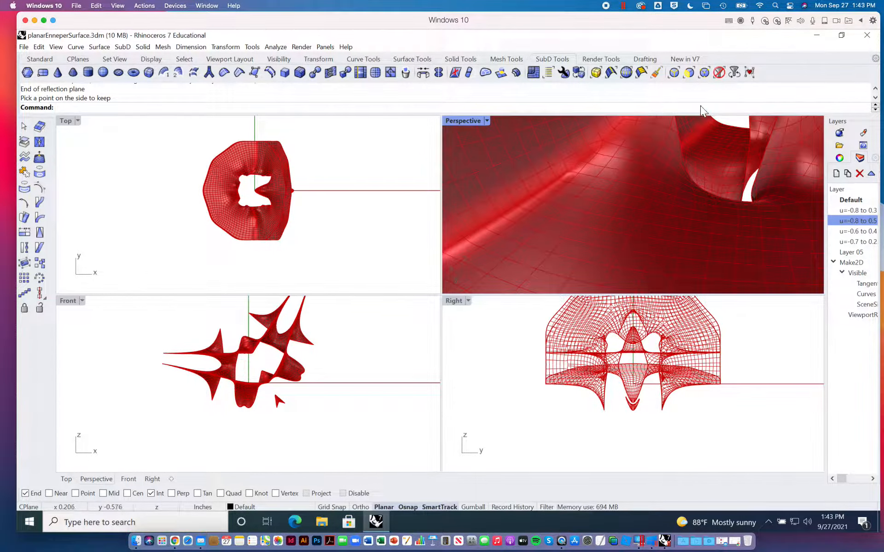
click(689, 73)
drag(610, 145, 413, 141)
click(561, 217)
shift+click(594, 224)
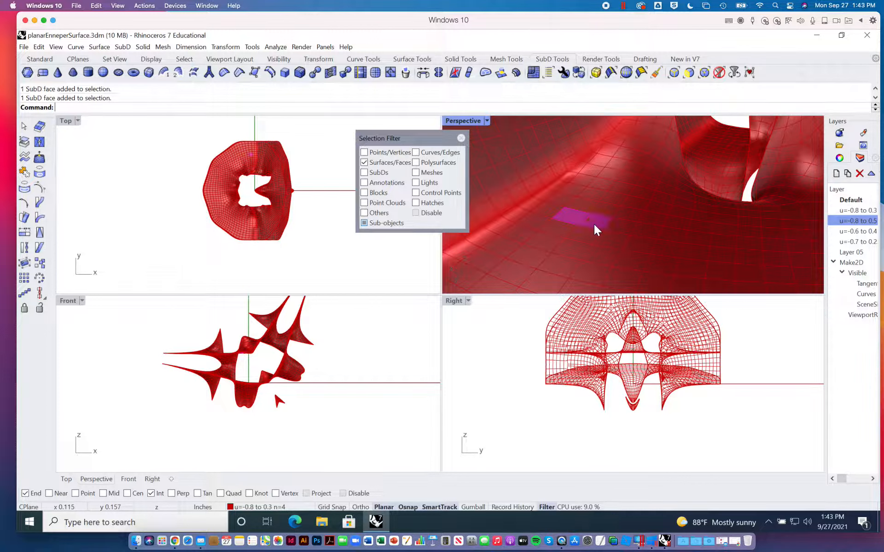
Allow edges in the selection filter as well, and select neighbouring edges and a vertex on the SubD in the Perspective view.
click(415, 152)
click(596, 205)
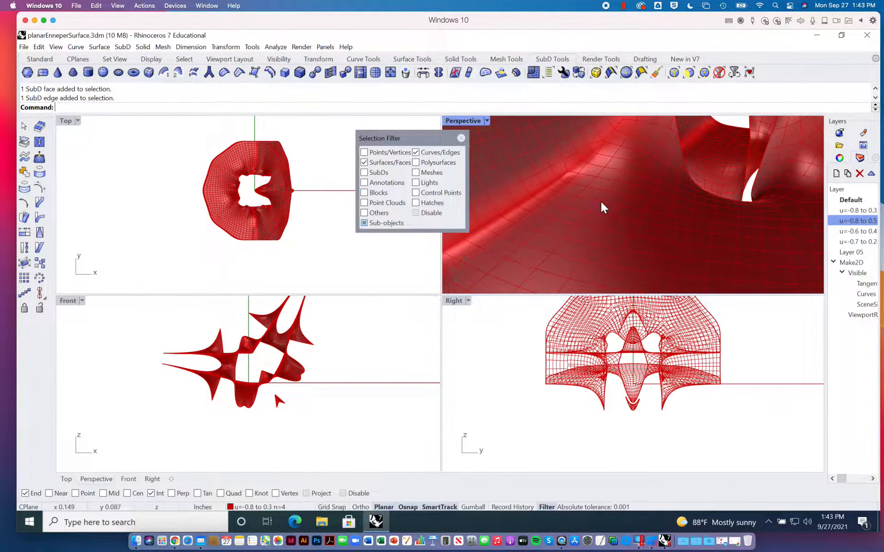
shift+click(607, 196)
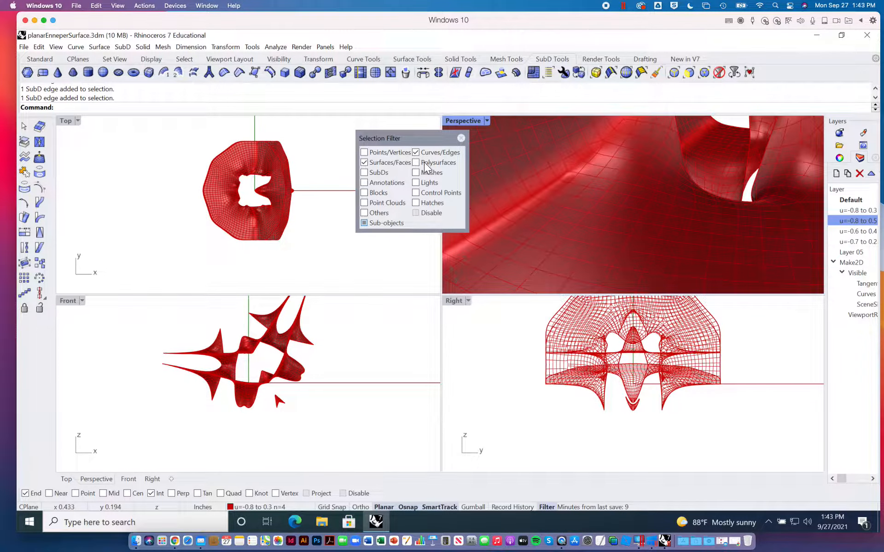
shift+click(589, 213)
shift+click(613, 217)
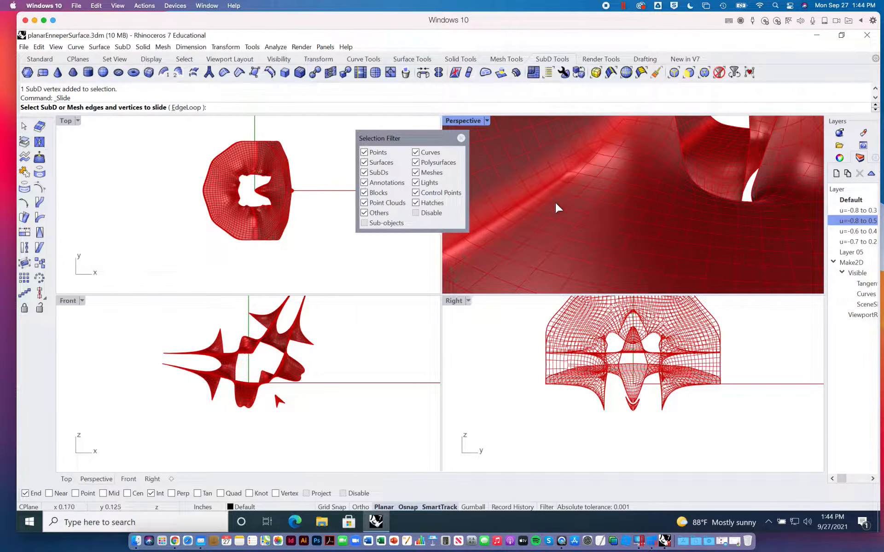
Switch Slide to edge-loop selection and slide one of the SubD's edge loops across the surface in the Perspective view.
click(621, 217)
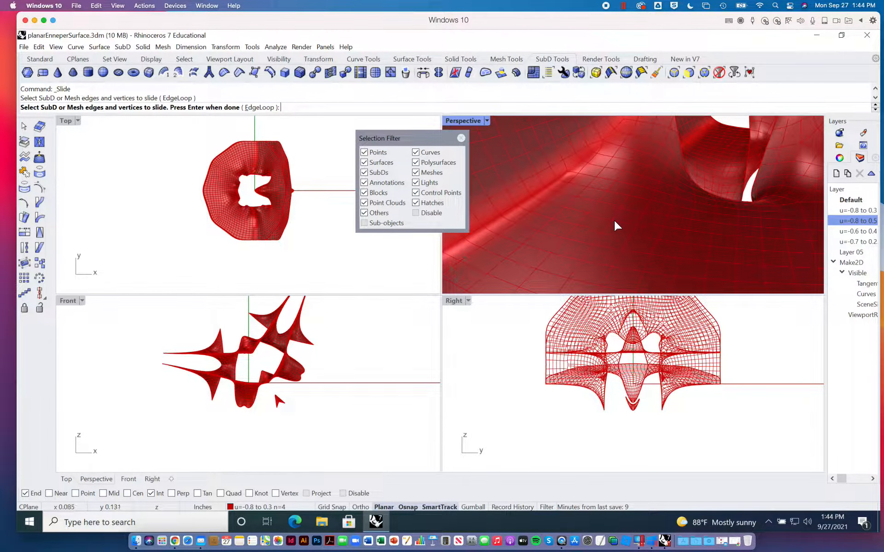
click(261, 107)
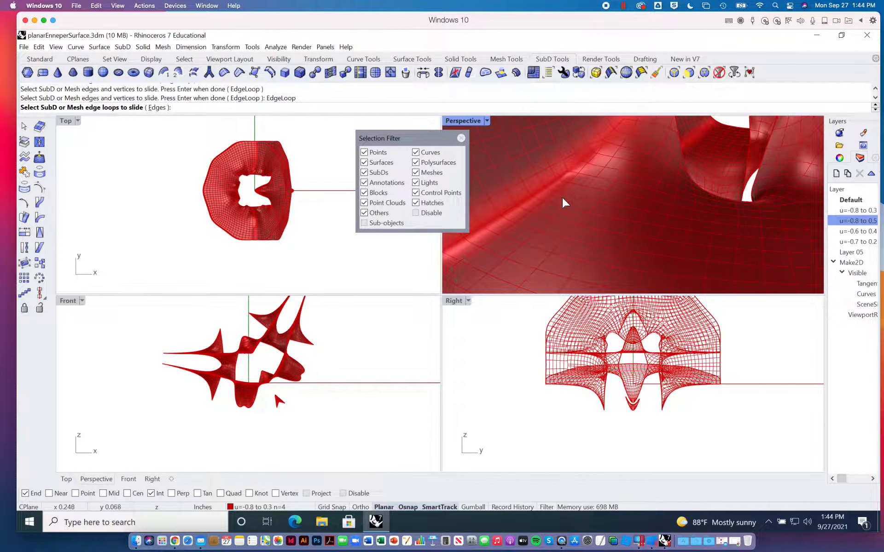
click(583, 226)
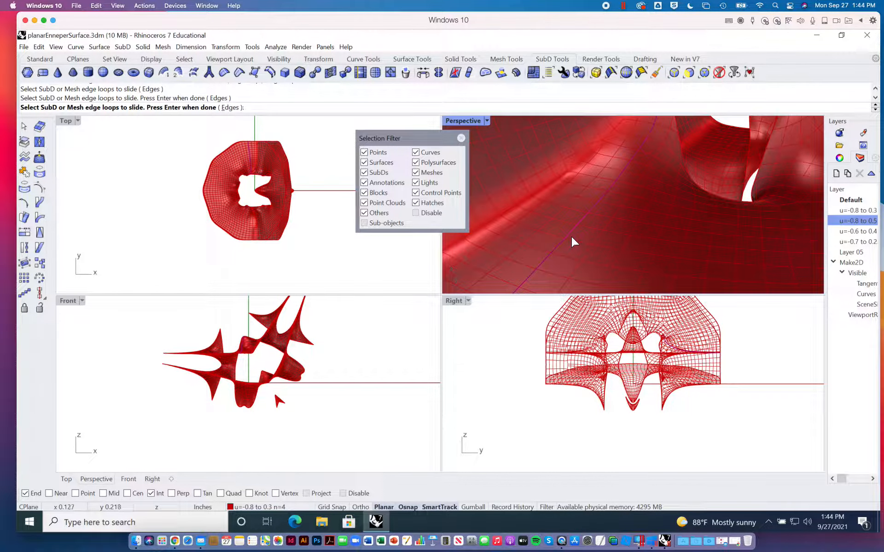
click(592, 212)
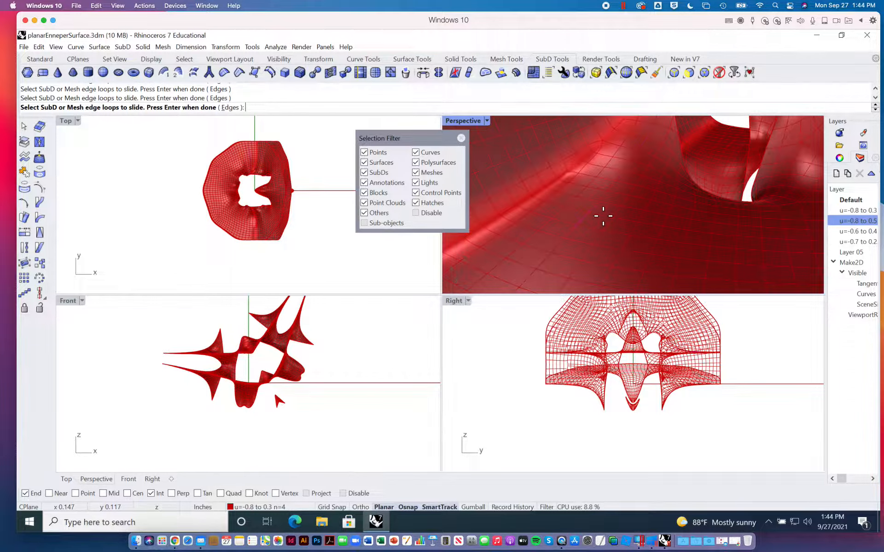
key(Return)
click(592, 213)
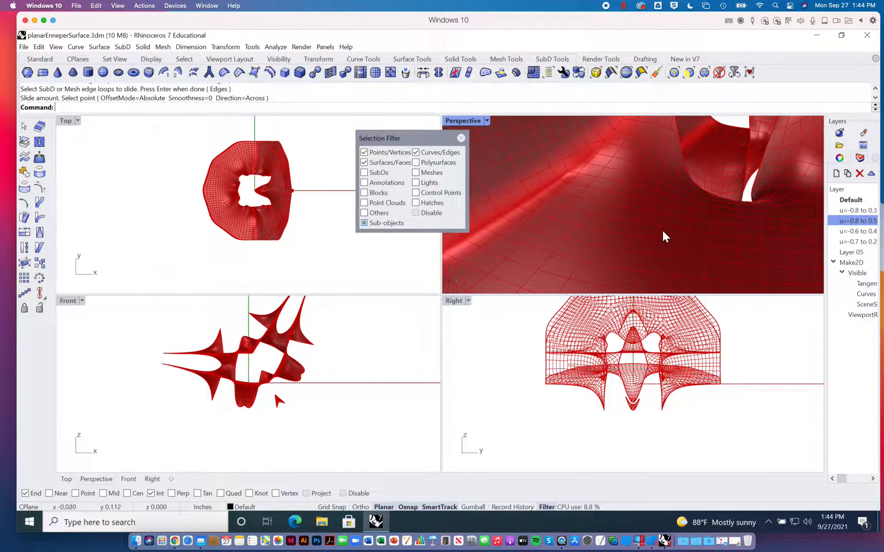
Maximize the Perspective view and, with object snaps disabled, slide the edge loop running from the central opening to the outer rim across the surface.
double_click(465, 120)
scroll(539, 230, down, 5)
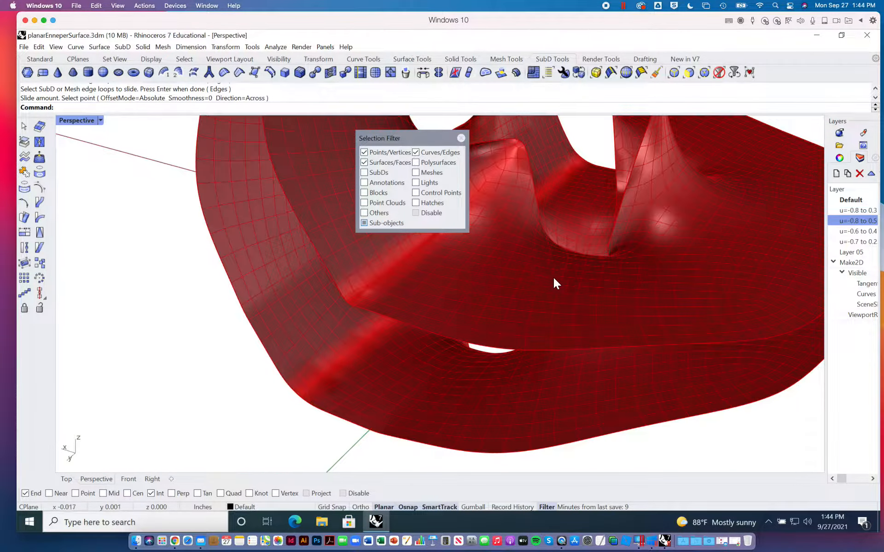
scroll(554, 280, down, 4)
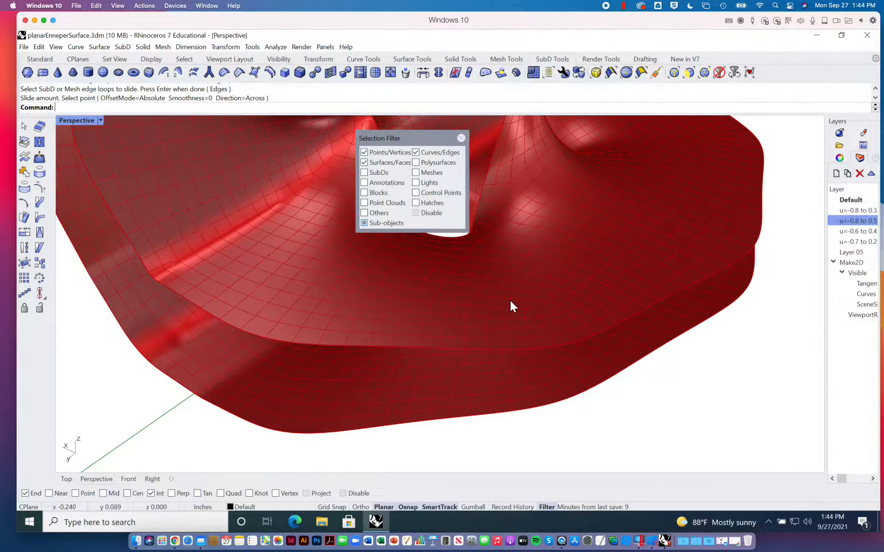
right_drag(458, 308, 589, 305)
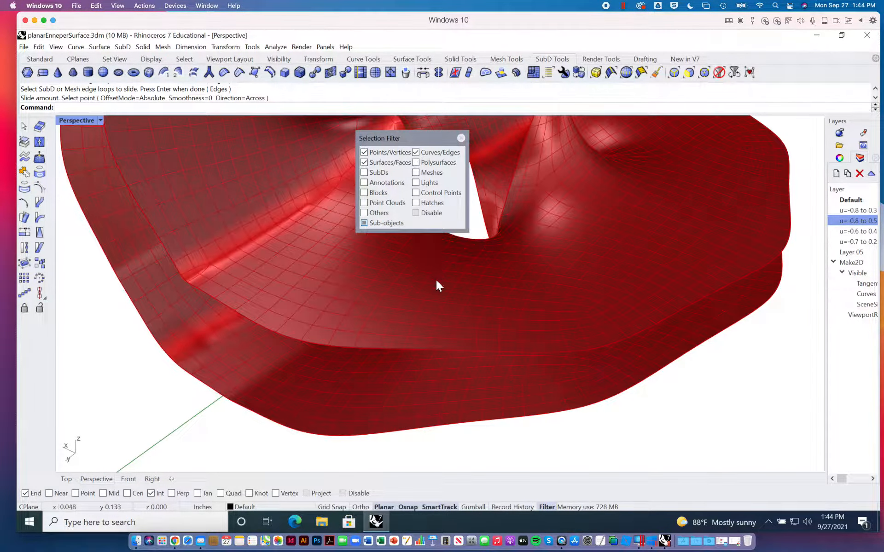
click(452, 289)
right_click(111, 313)
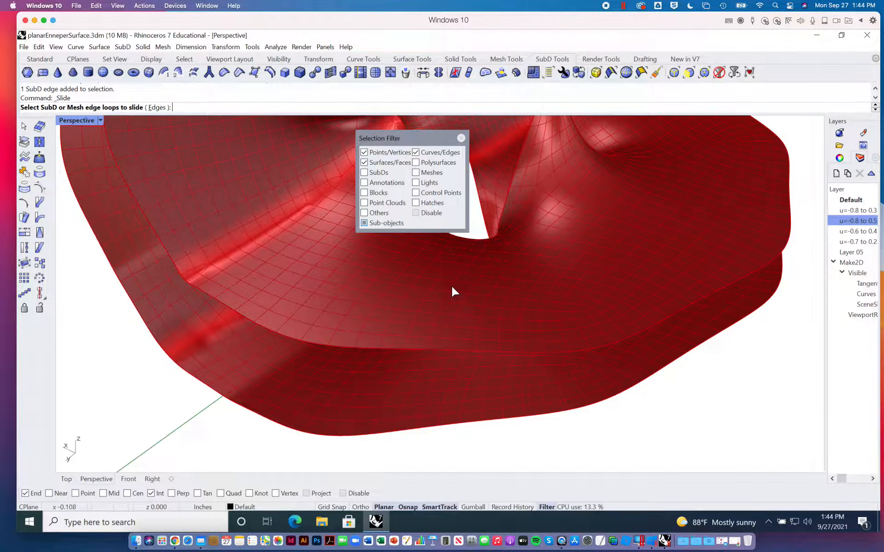
click(157, 107)
click(179, 108)
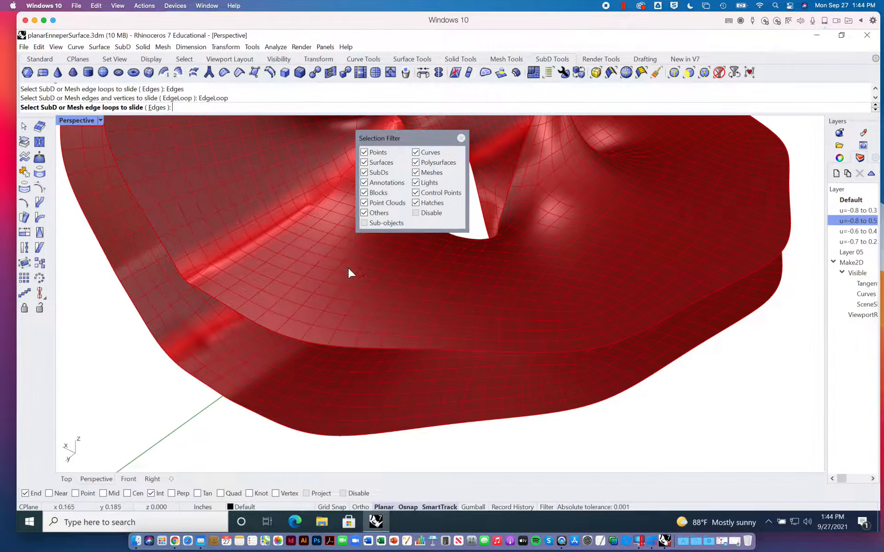
click(429, 300)
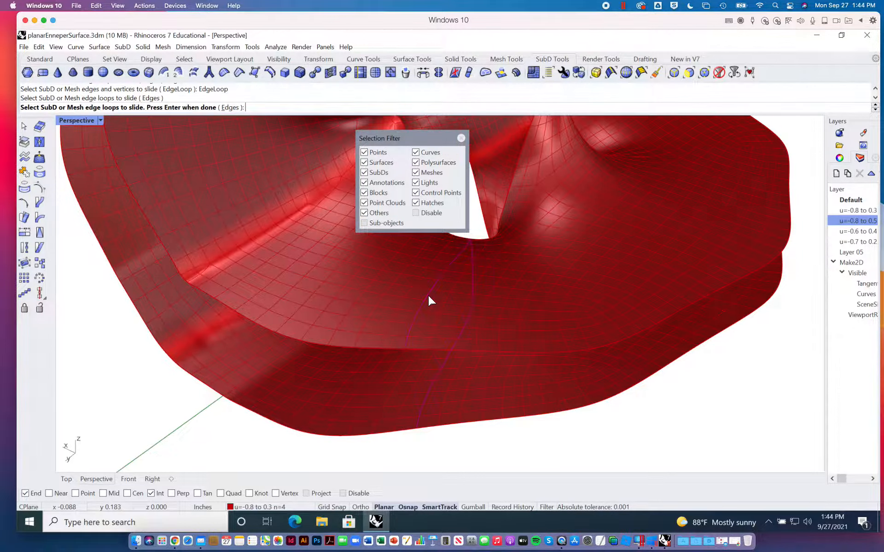
click(443, 294)
key(Return)
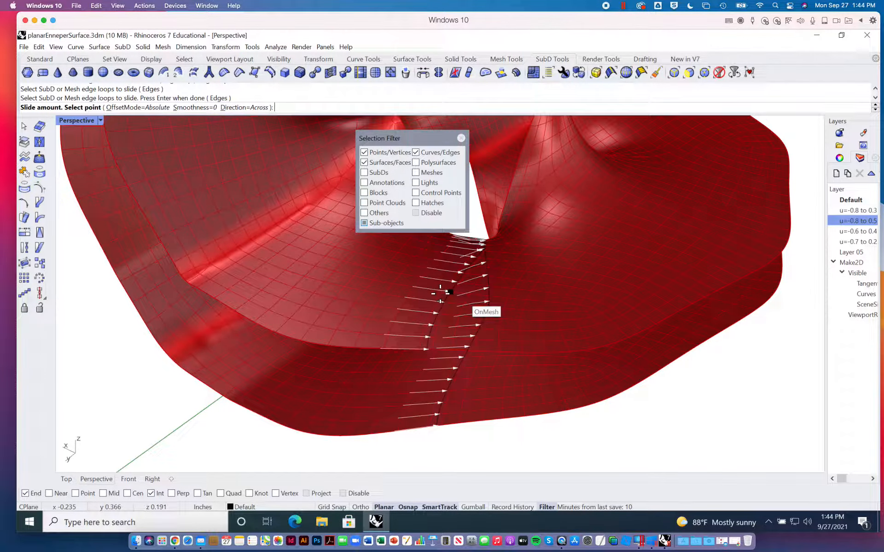
click(342, 493)
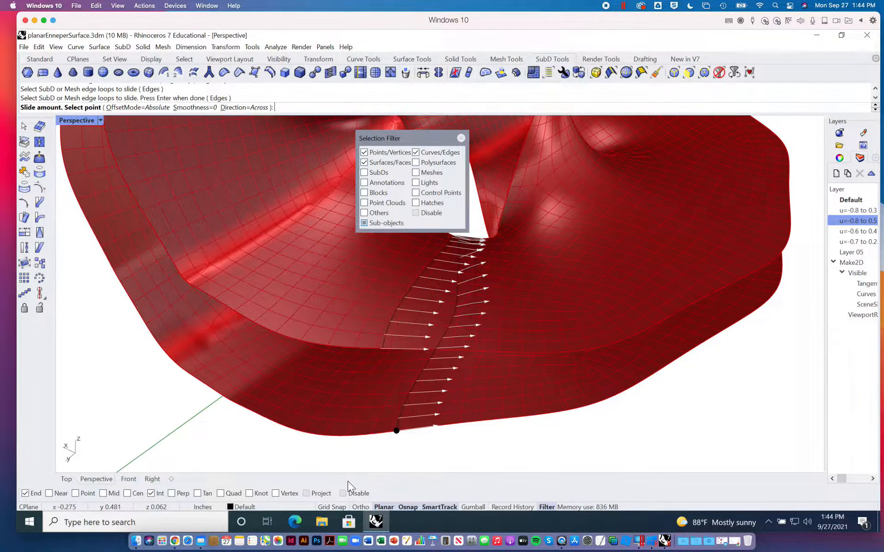
click(437, 302)
Examine the slid edge loop and the surface around the central opening, and close the selection filter.
scroll(446, 306, up, 5)
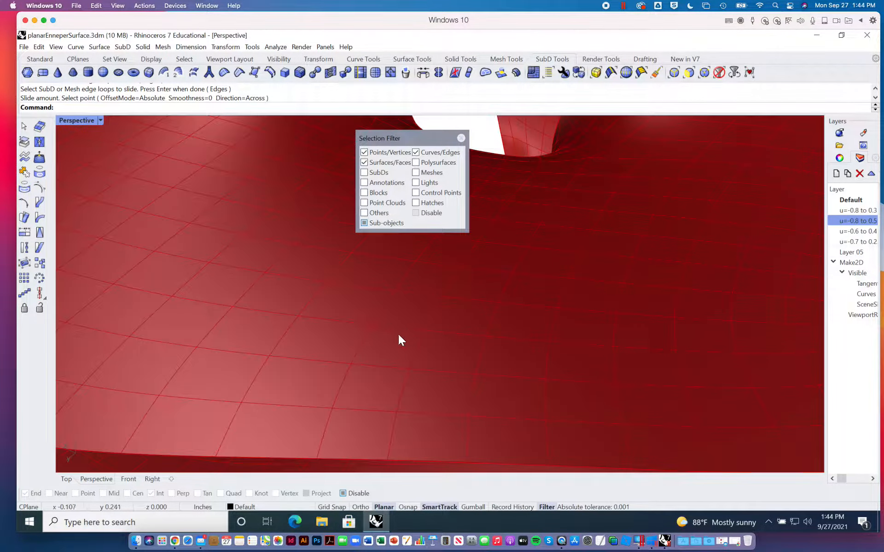
scroll(562, 332, down, 8)
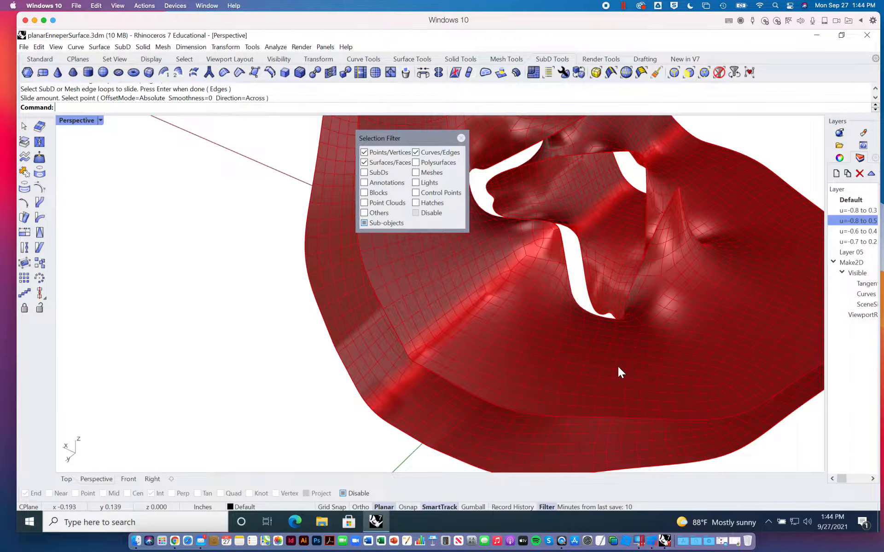
shift+right_drag(598, 392, 462, 385)
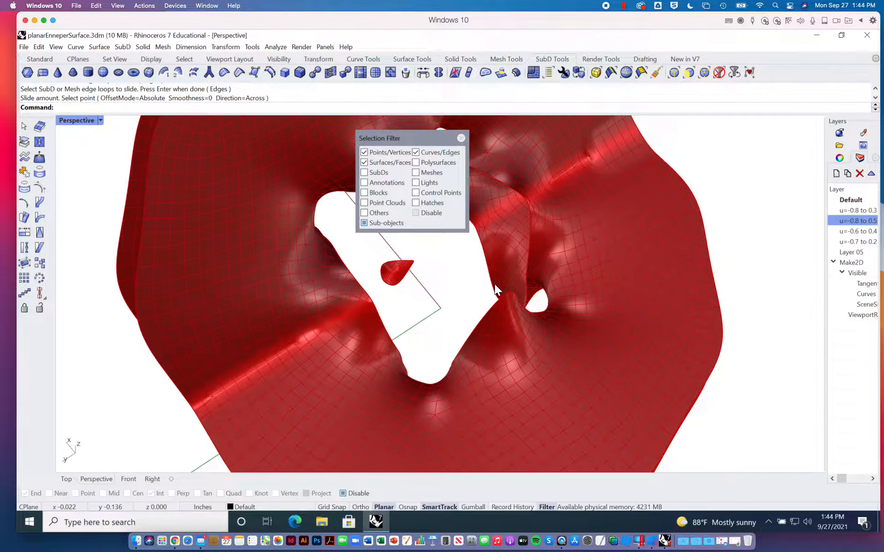
scroll(360, 400, up, 8)
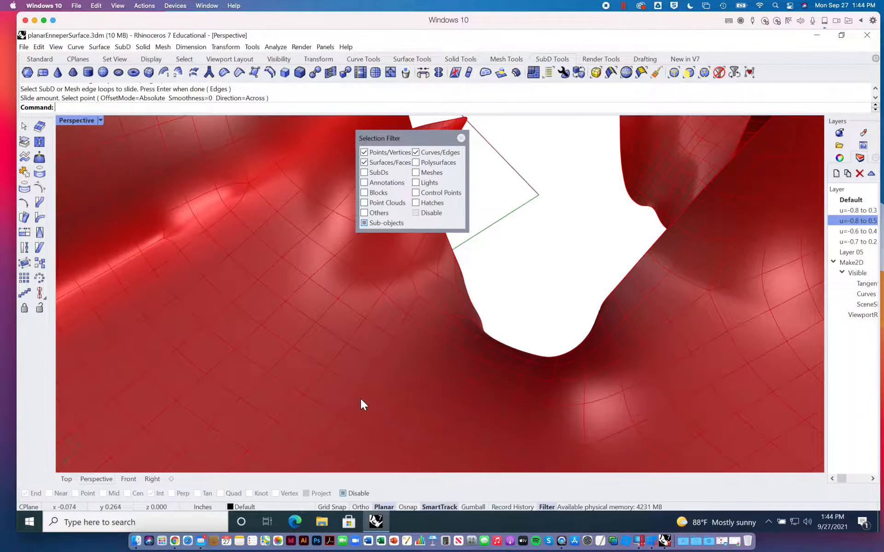
shift+right_drag(360, 398, 424, 261)
scroll(462, 363, down, 8)
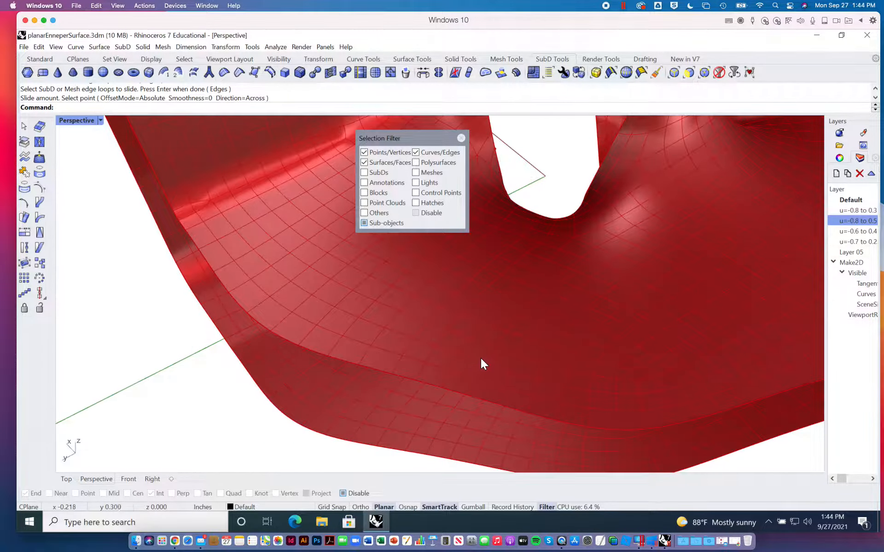
click(461, 138)
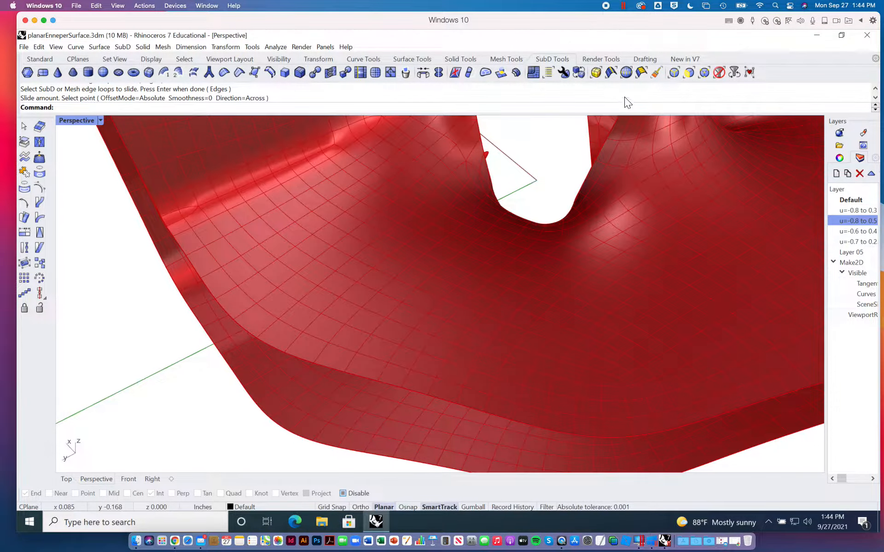
Start Select Edge Loop, limit the selection filter to edges, and select an edge loop running from the central opening to the outer rim.
click(610, 74)
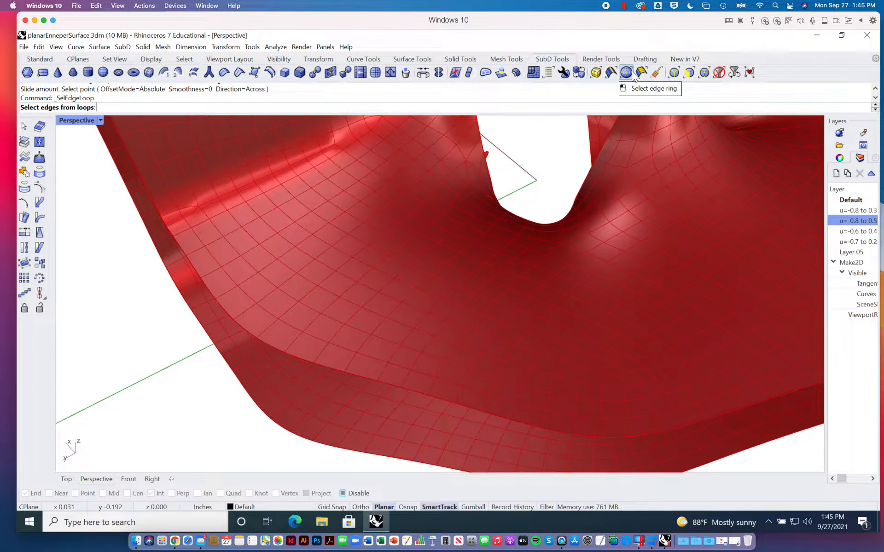
click(596, 72)
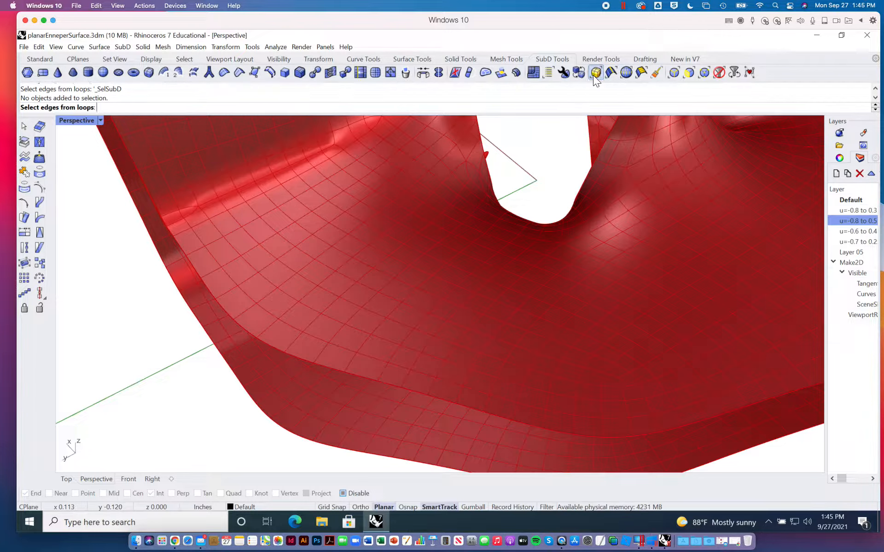
click(677, 72)
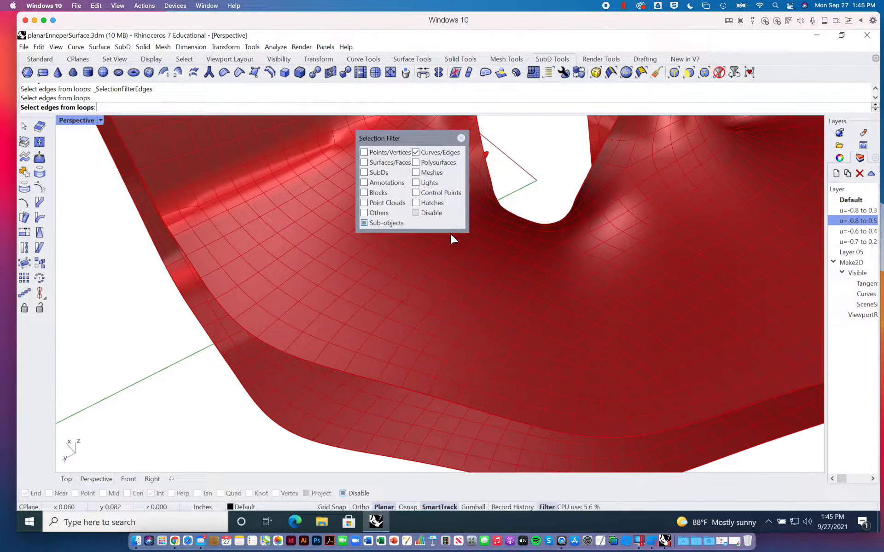
click(460, 262)
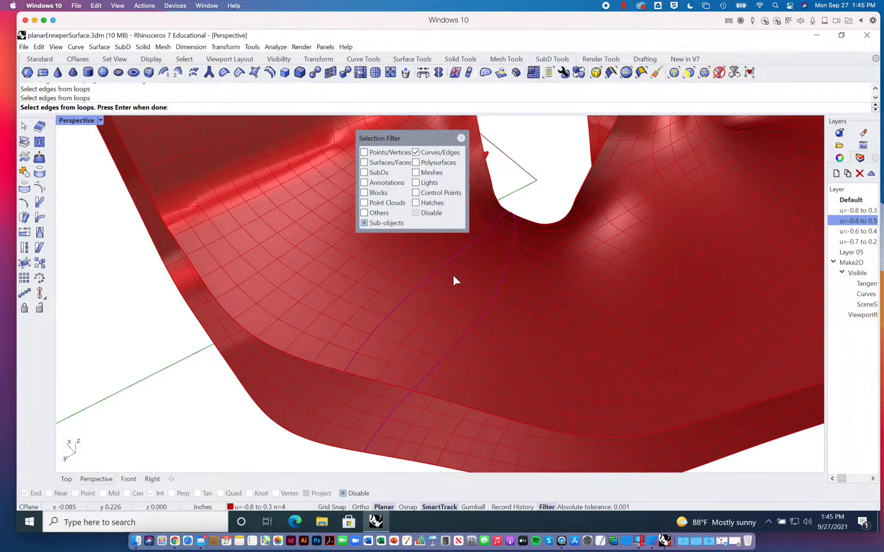
key(Return)
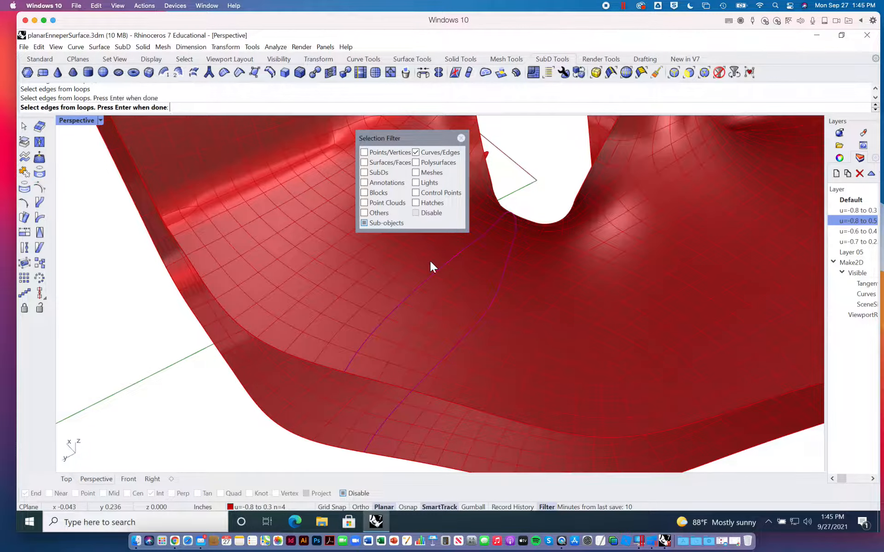
Reset the selection filter to edges only and delete two single SubD edges on the broad surface beside the central opening.
click(461, 138)
click(674, 72)
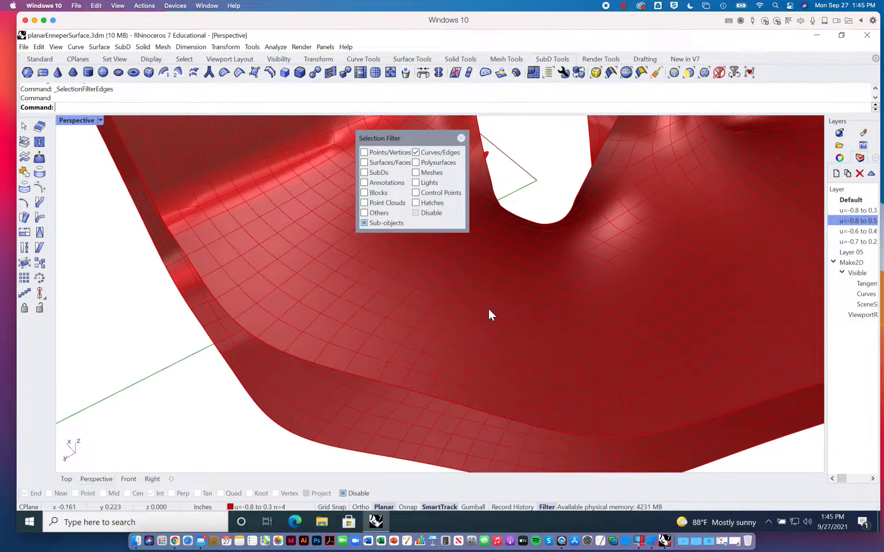
click(509, 294)
key(Delete)
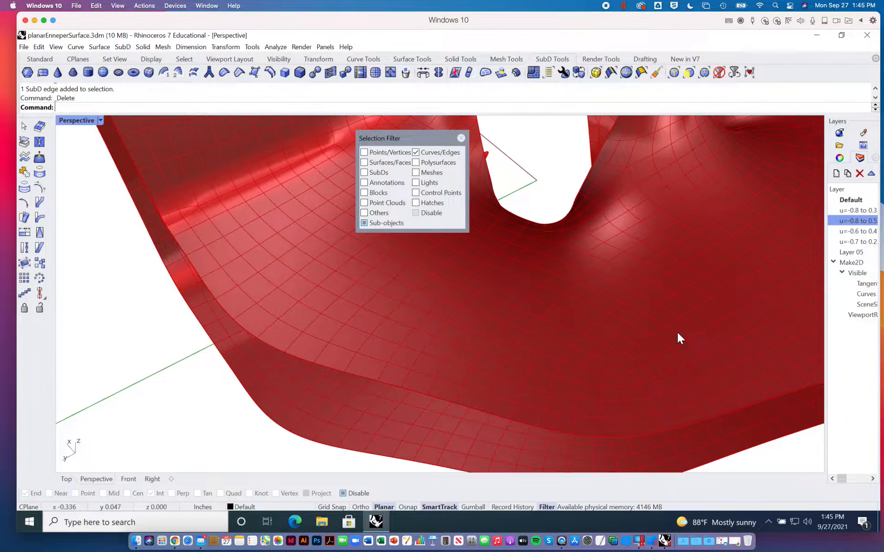
click(519, 284)
key(Delete)
click(23, 47)
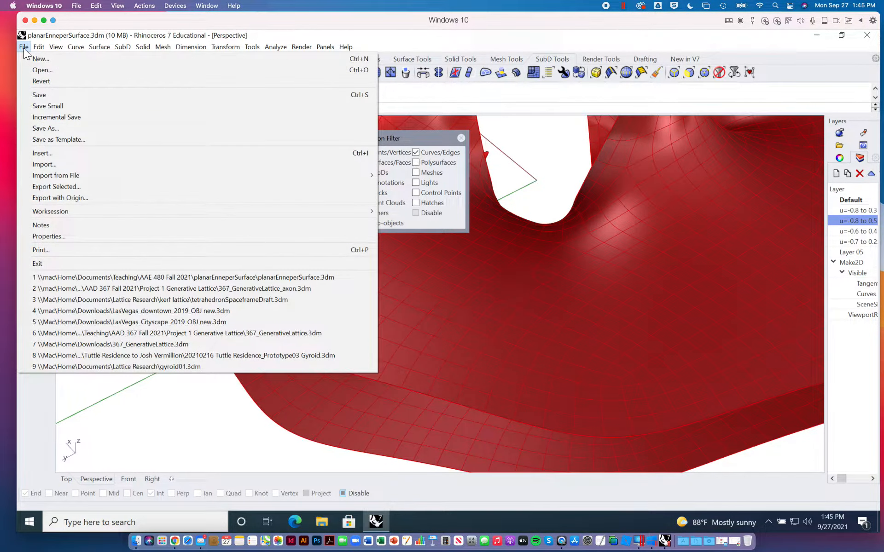
click(23, 48)
scroll(197, 288, down, 10)
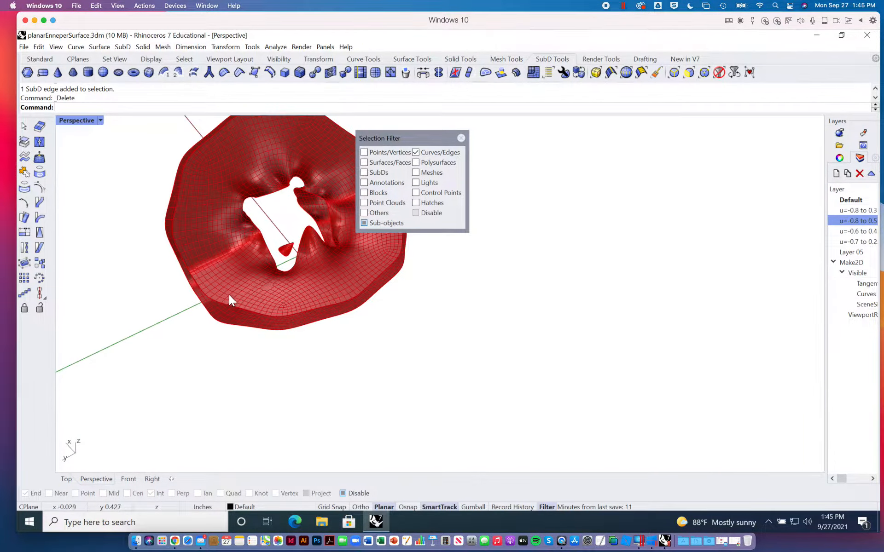
scroll(228, 295, up, 10)
right_drag(435, 383, 409, 321)
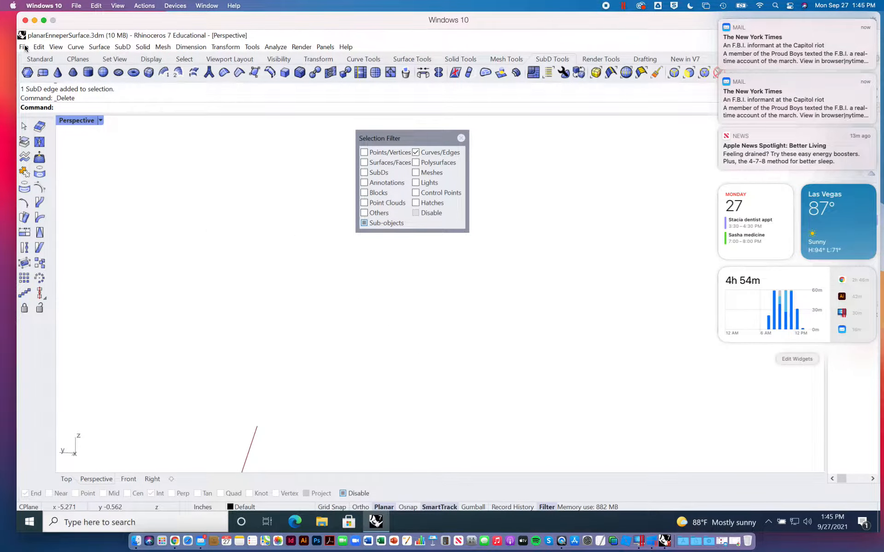
Launch Grasshopper from Rhino.
click(124, 157)
text(Grasshopper)
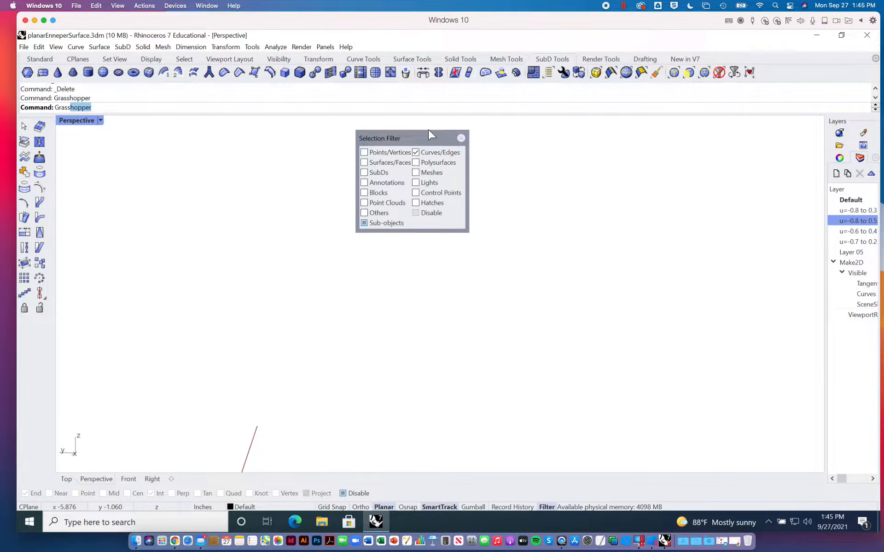
key(Return)
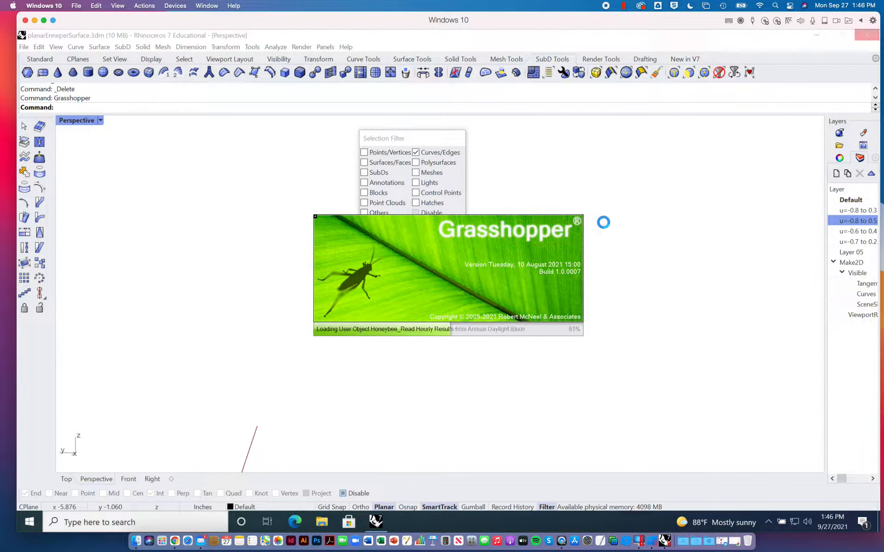
Open the recent Grasshopper definition richmondSurface.gh and bring its whole component graph into view.
drag(437, 135, 371, 136)
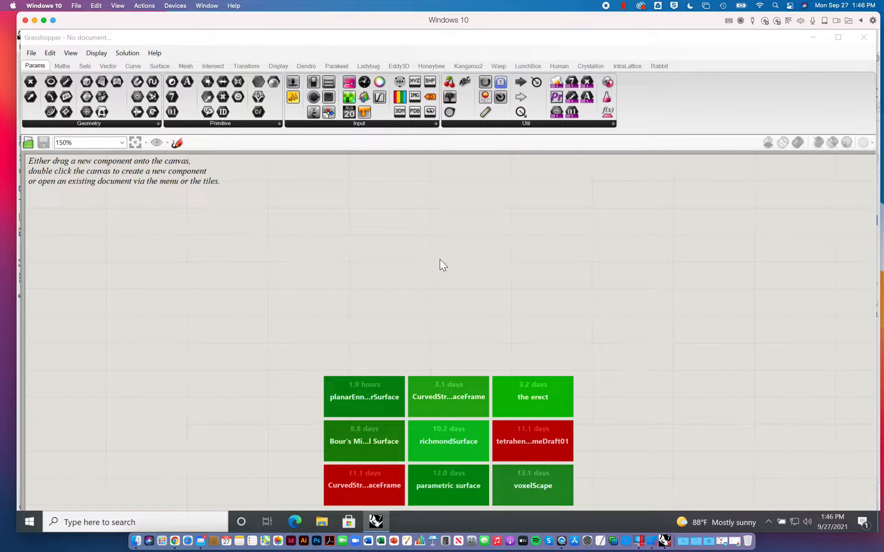
scroll(451, 270, down, 1)
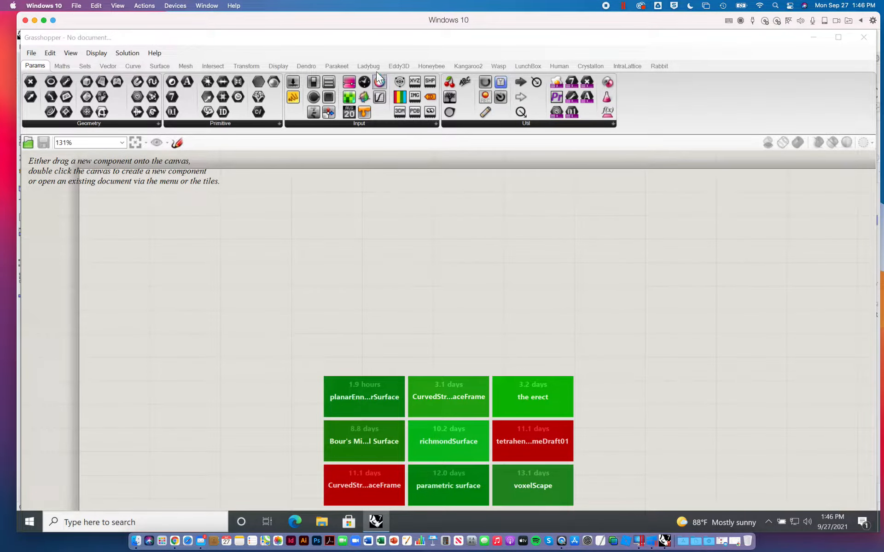
click(31, 53)
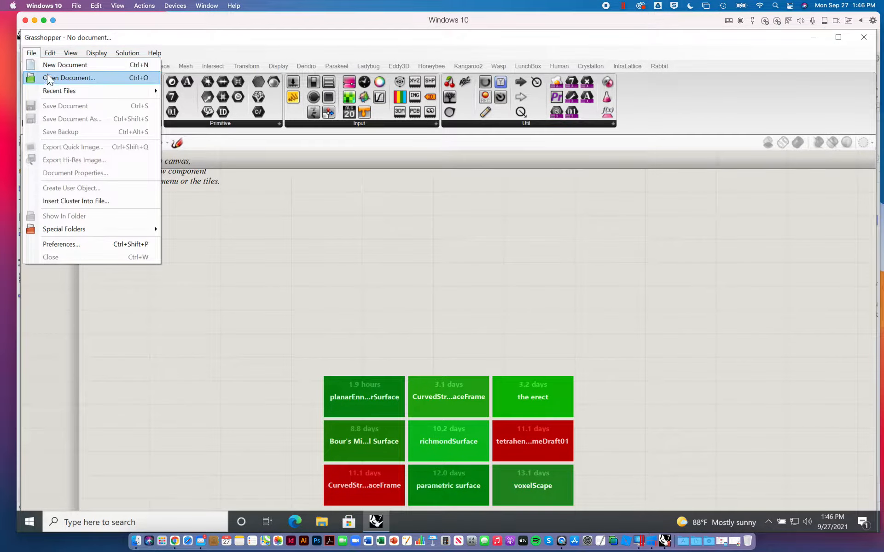
mouse_move(89, 90)
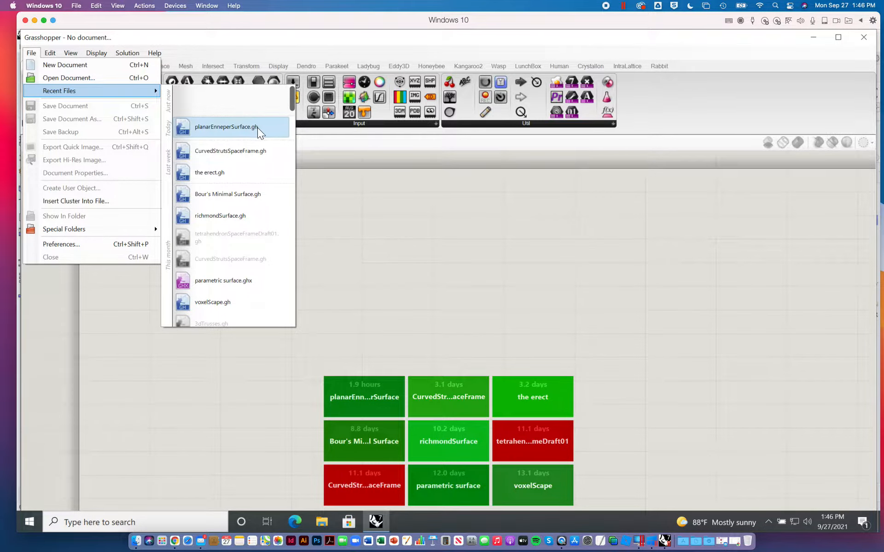
click(235, 216)
scroll(545, 283, down, 4)
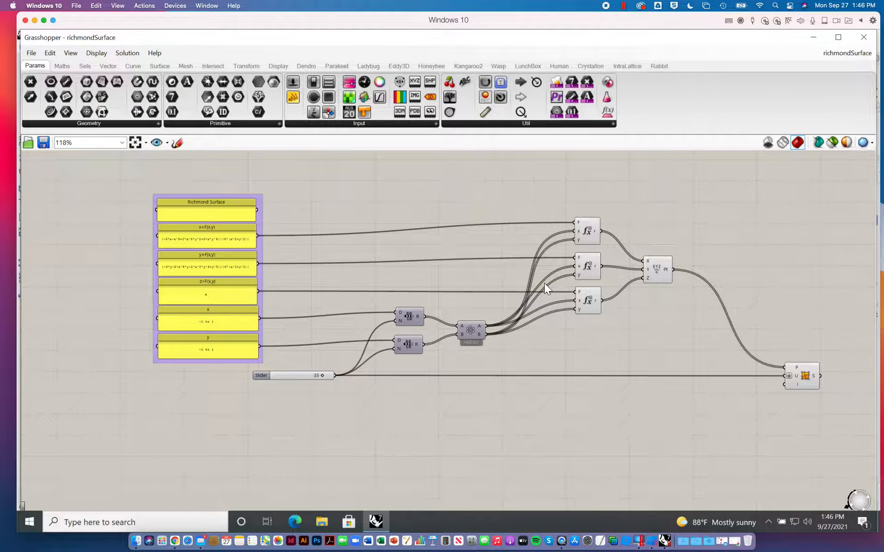
right_drag(720, 343, 621, 310)
Move the Grasshopper window off the Rhino viewports, restore the four-view layout and fit the Perspective view to the model's extents.
drag(593, 46, 575, 316)
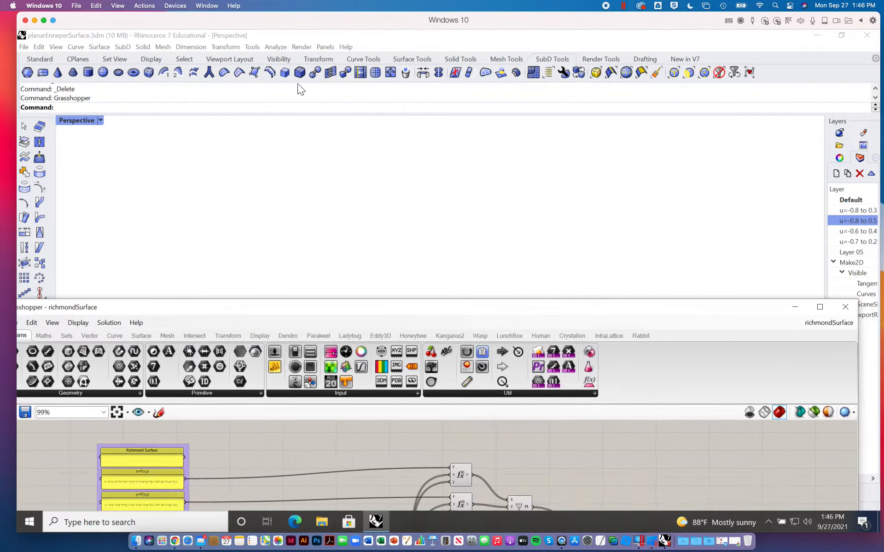
double_click(83, 120)
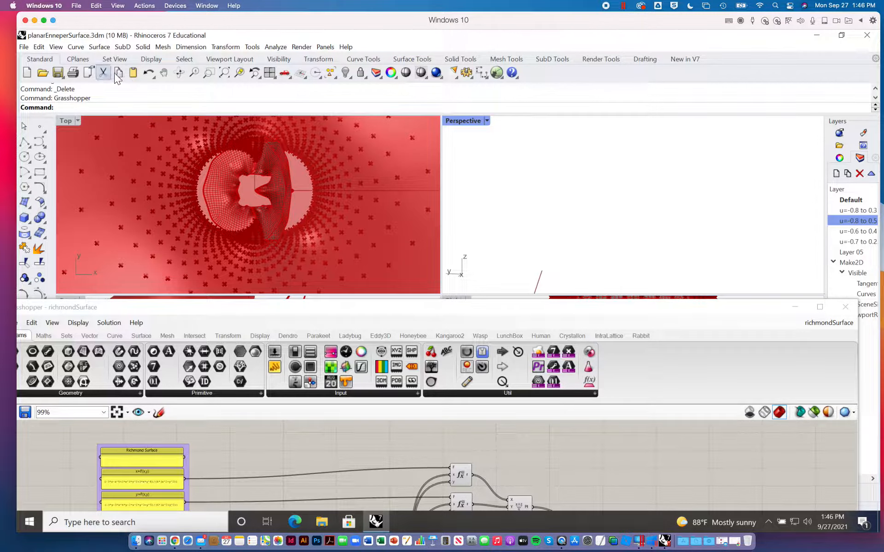
click(224, 72)
right_drag(625, 224, 649, 243)
drag(604, 308, 594, 176)
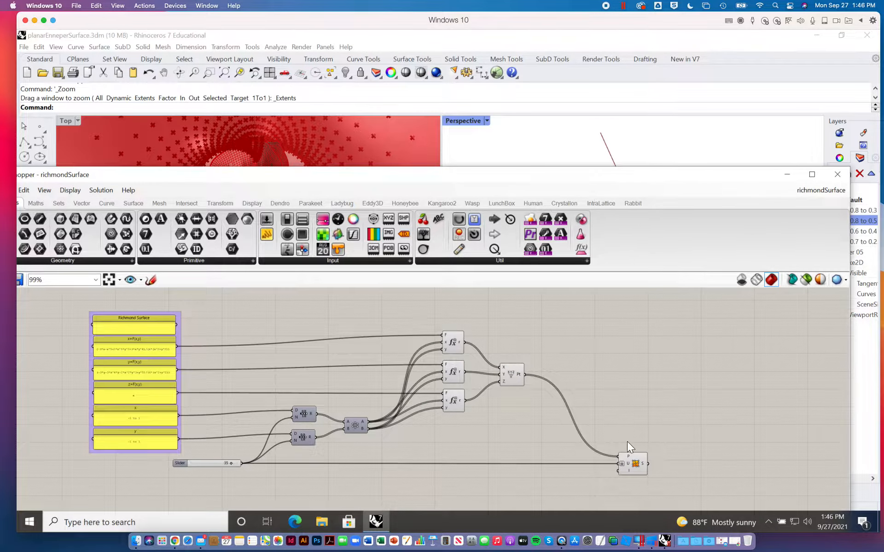
right_click(636, 466)
click(684, 491)
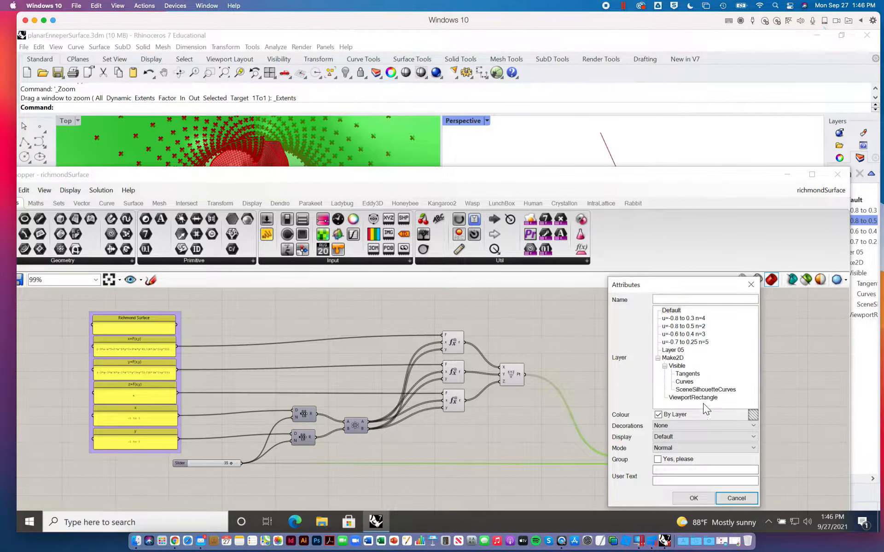
click(736, 498)
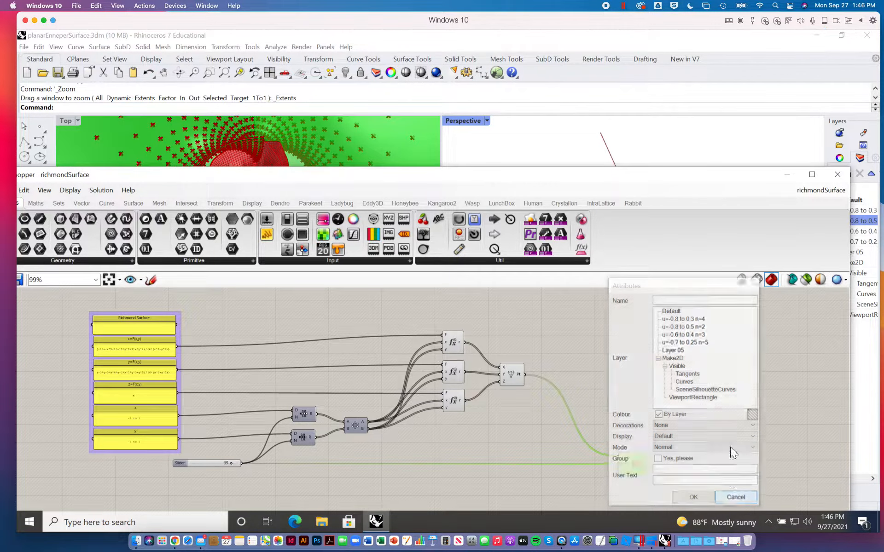
Widen the layer list, create a new top-level layer named richmond, and make it the current layer.
drag(739, 182, 613, 170)
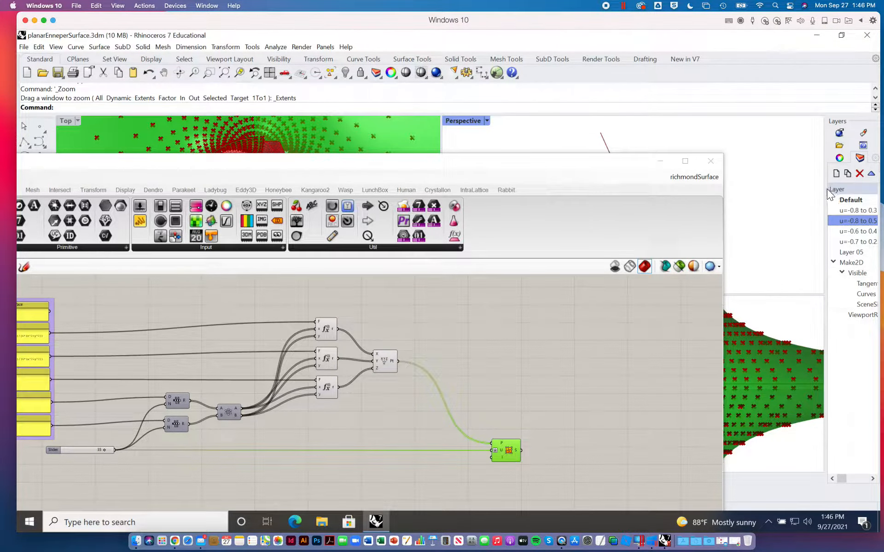
drag(825, 191, 762, 193)
click(791, 239)
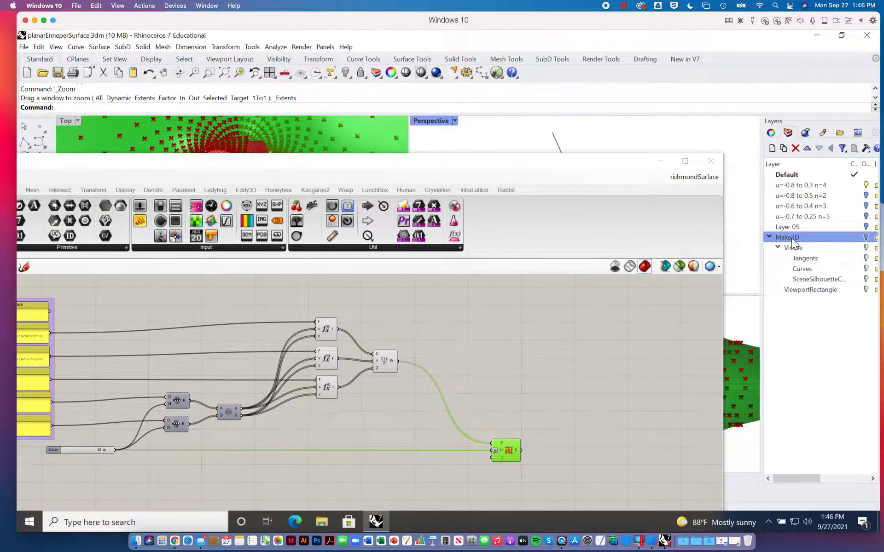
click(772, 148)
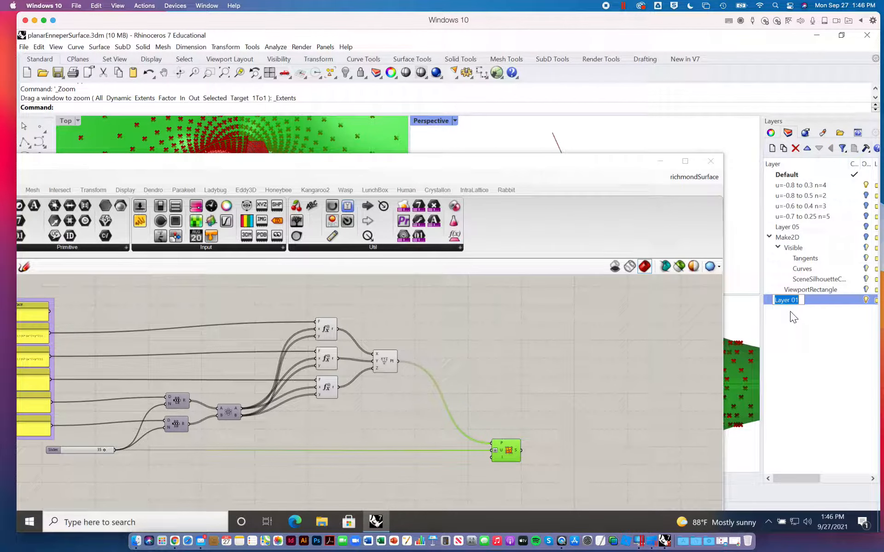
text(richmond)
key(Return)
click(852, 300)
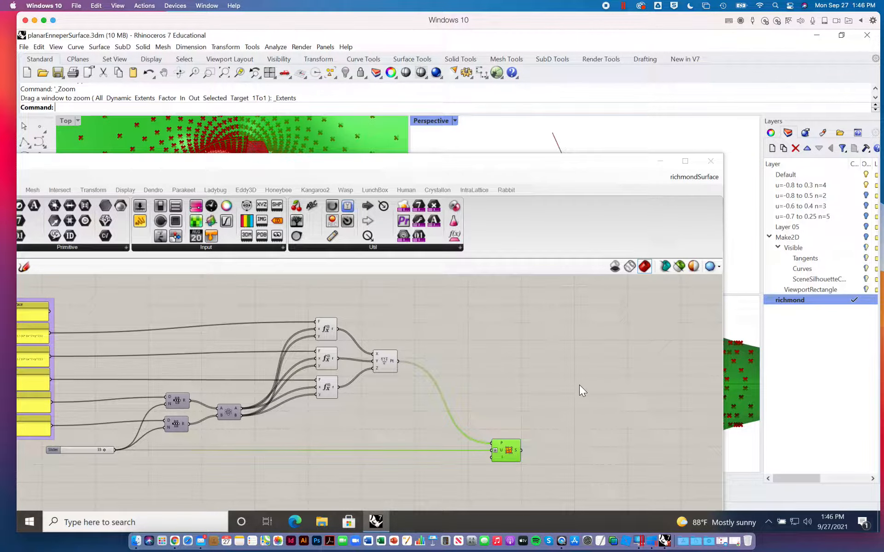
Bake the SrfGrid component's surface onto the richmond layer and close the Grasshopper window.
right_click(516, 451)
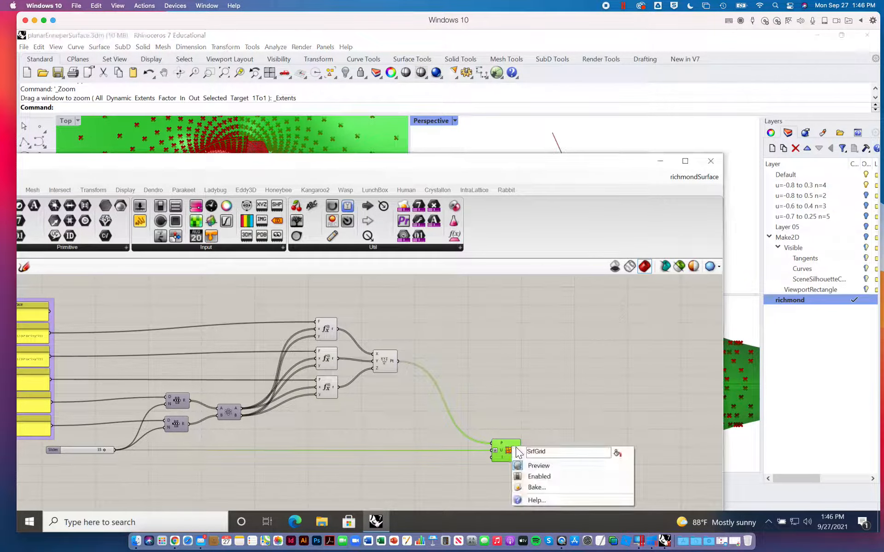
click(539, 487)
click(534, 398)
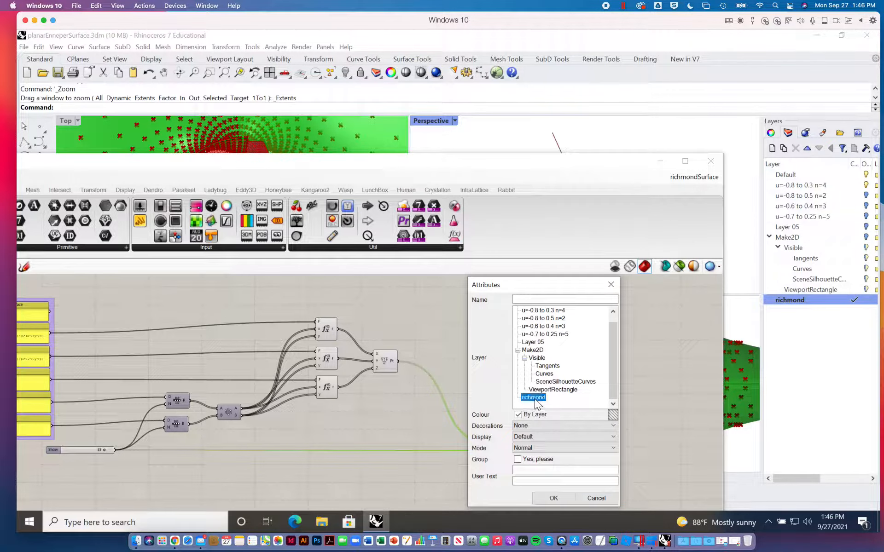
click(554, 498)
click(711, 160)
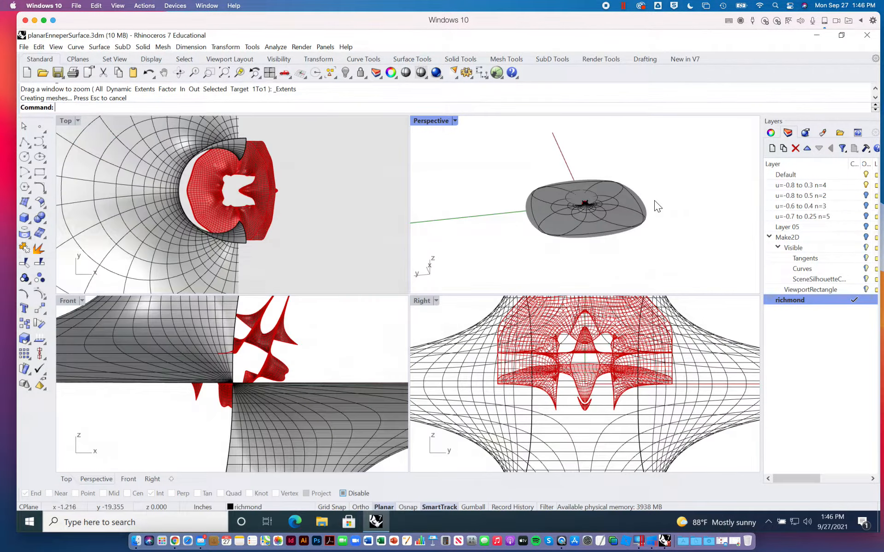
Move the baked Richmond surface away from the Enneper geometry at the origin in the Perspective view.
drag(623, 226, 687, 162)
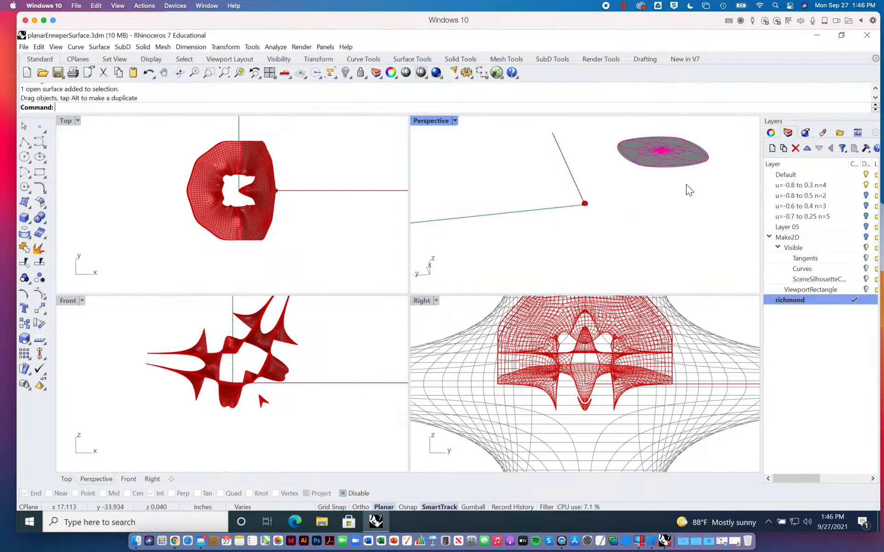
shift+right_drag(686, 185, 647, 259)
scroll(628, 199, up, 10)
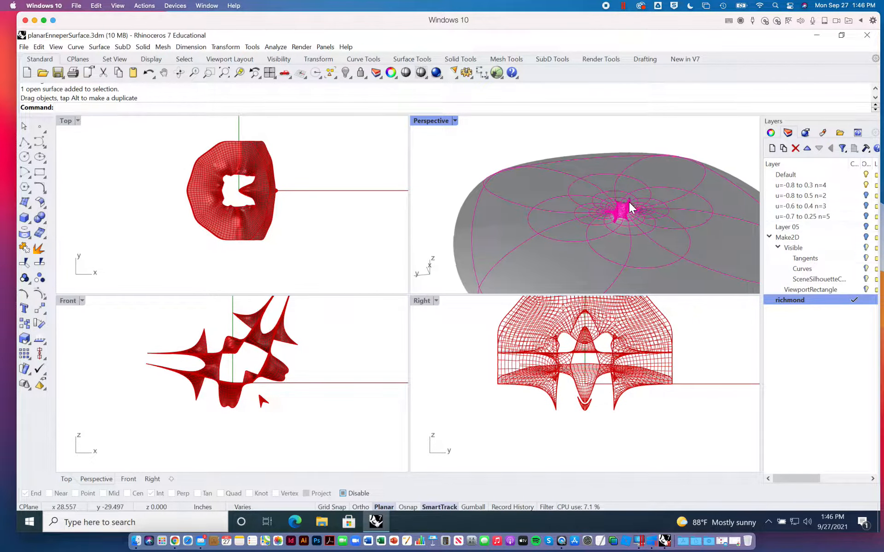
Examine the Richmond surface's central opening up close, from several angles, and as a whole with its outer rim.
click(210, 73)
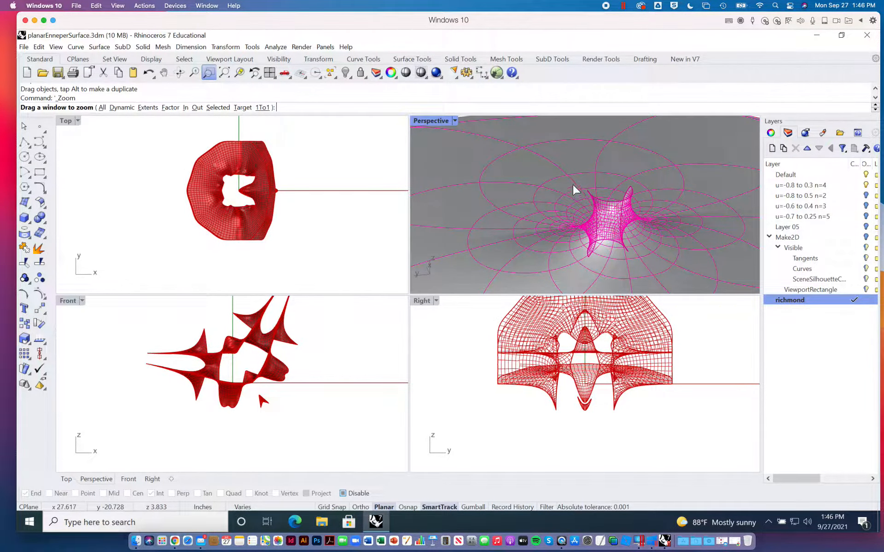
drag(574, 188, 640, 261)
right_drag(634, 221, 649, 233)
scroll(691, 242, down, 10)
scroll(653, 231, down, 3)
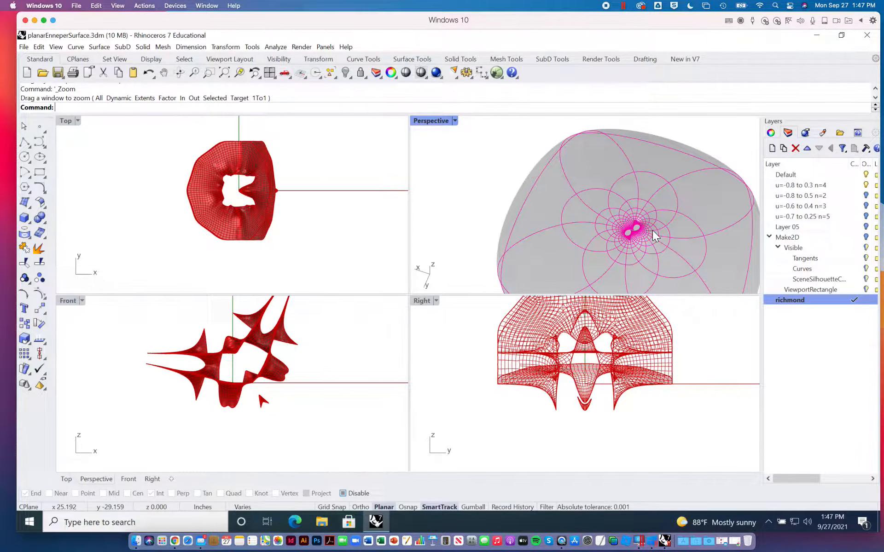
scroll(635, 223, up, 4)
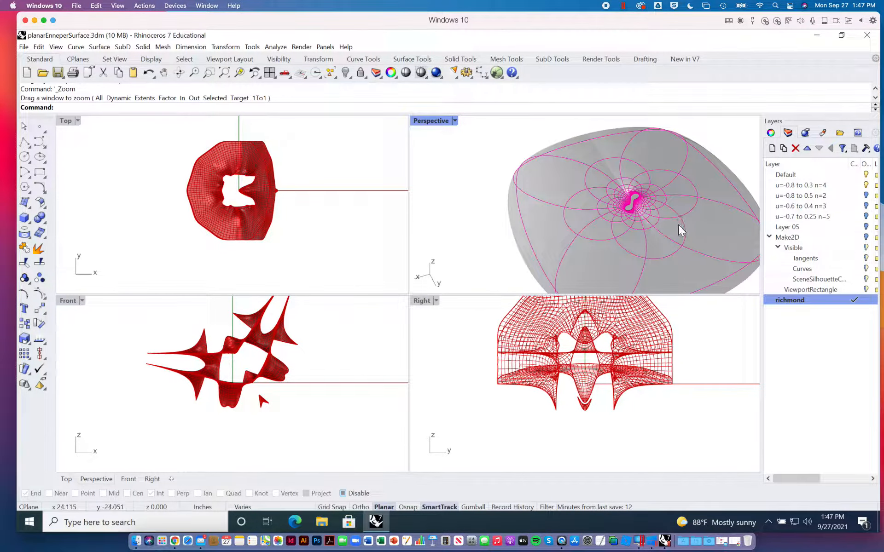
scroll(639, 203, up, 3)
scroll(644, 203, down, 5)
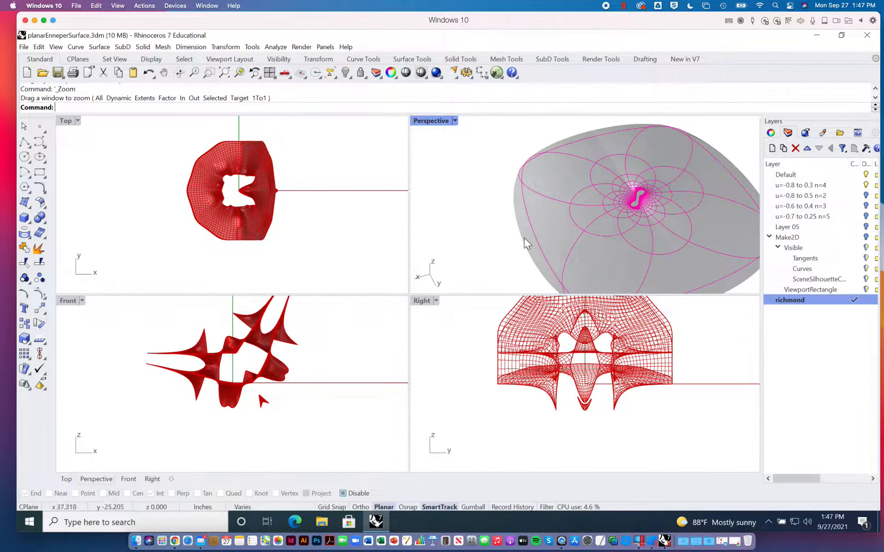
drag(662, 114, 662, 114)
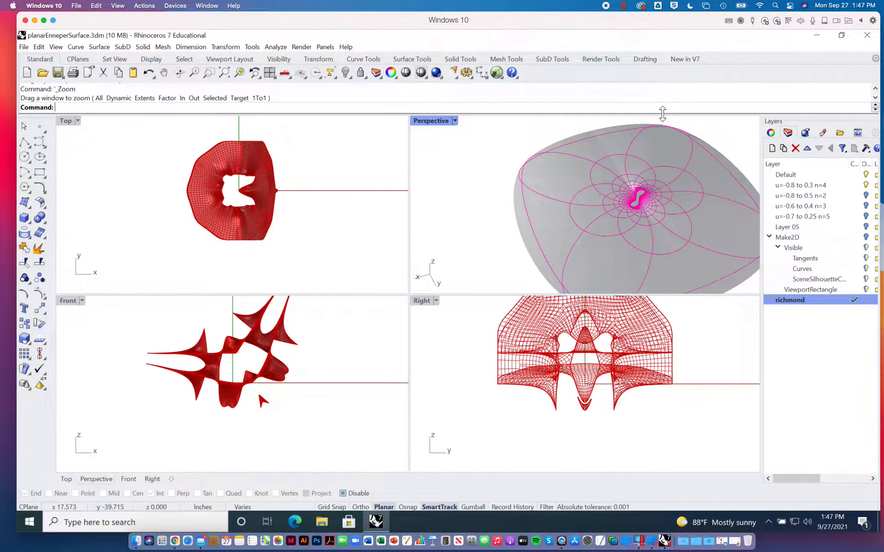
mouse_move(608, 223)
right_down()
mouse_move(545, 197)
mouse_move(611, 217)
right_up()
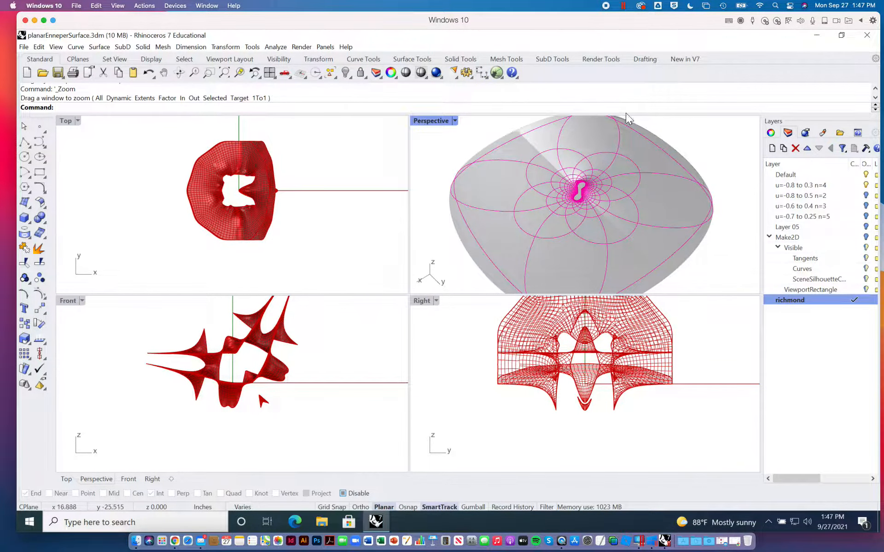
Start QuadRemesh on the Richmond surface with conversion to SubD, preview on and input objects hidden.
click(551, 60)
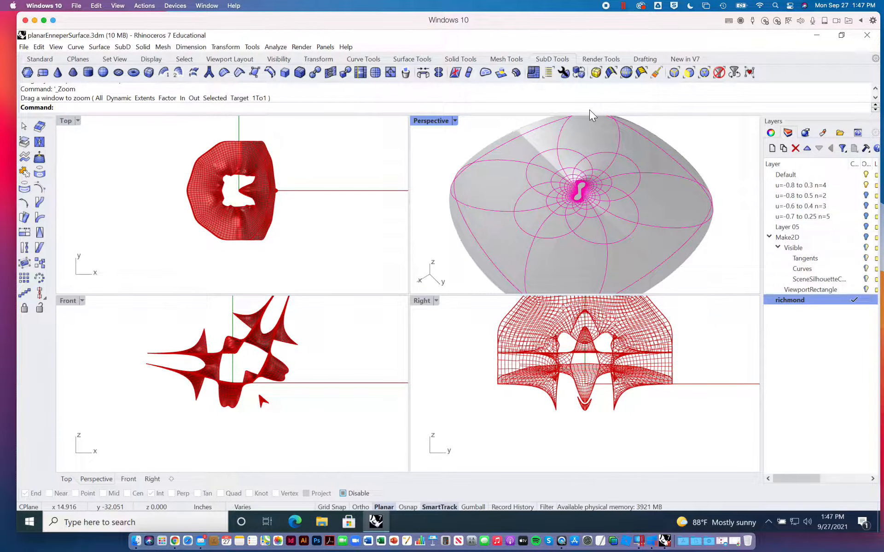
click(532, 74)
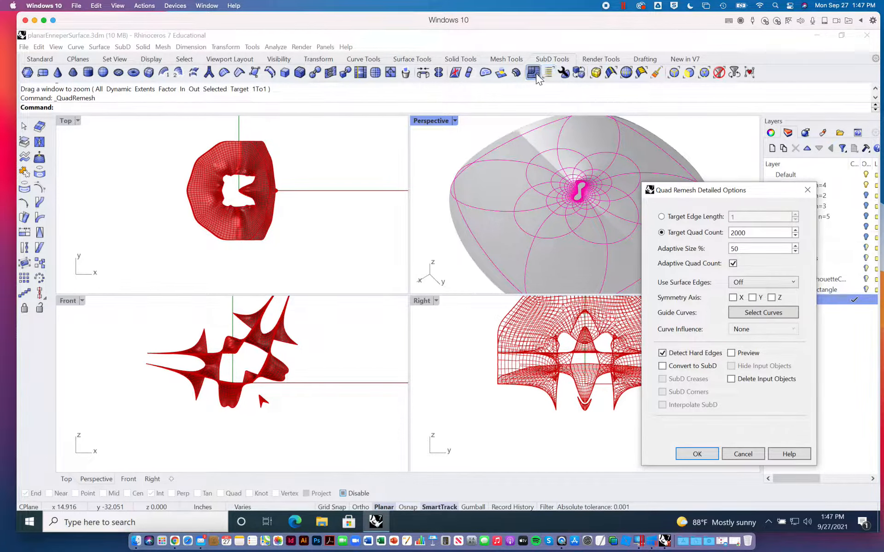
click(604, 172)
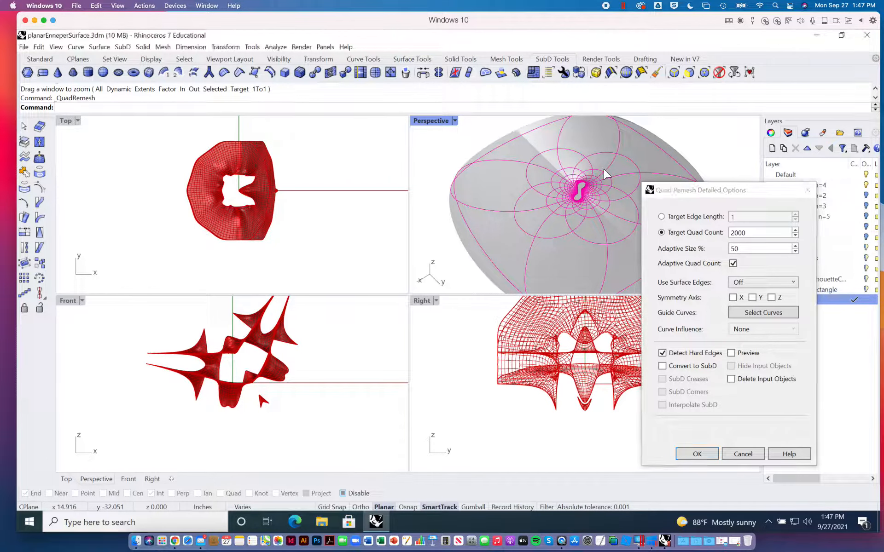
click(679, 367)
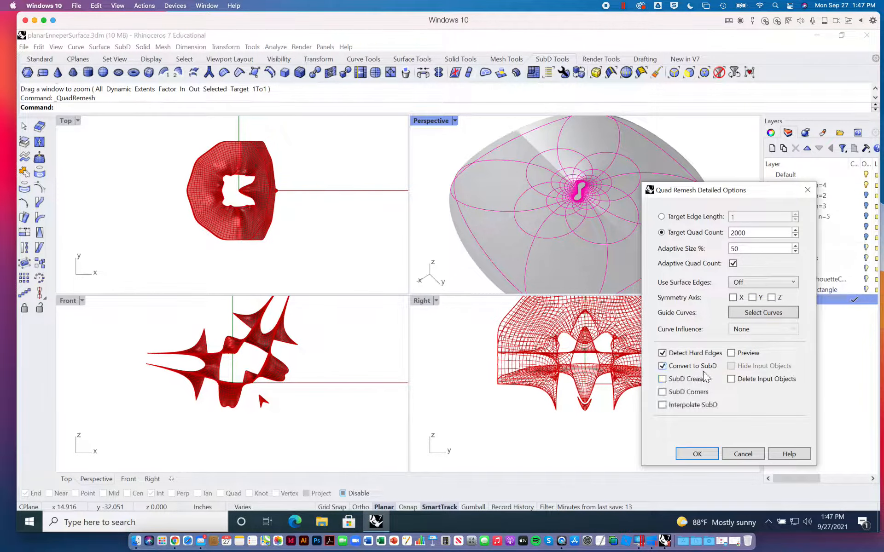
click(732, 353)
drag(736, 190, 305, 121)
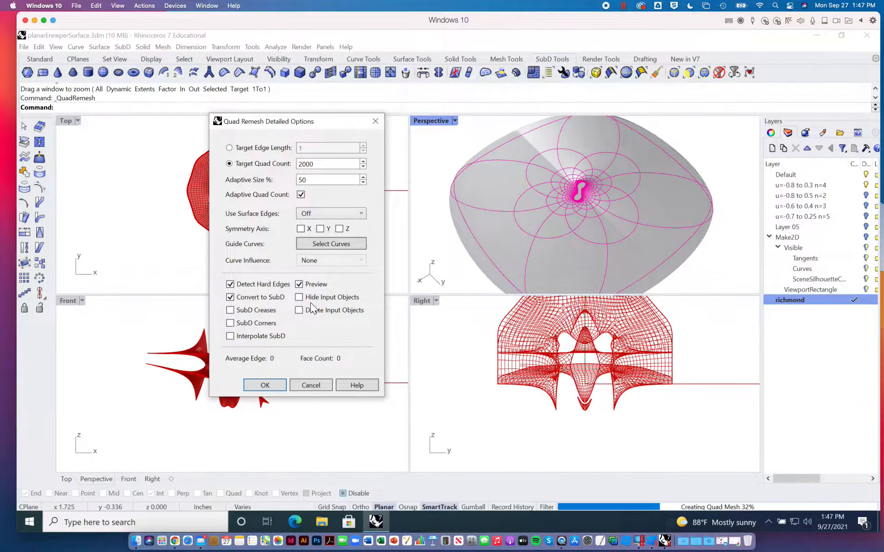
click(300, 297)
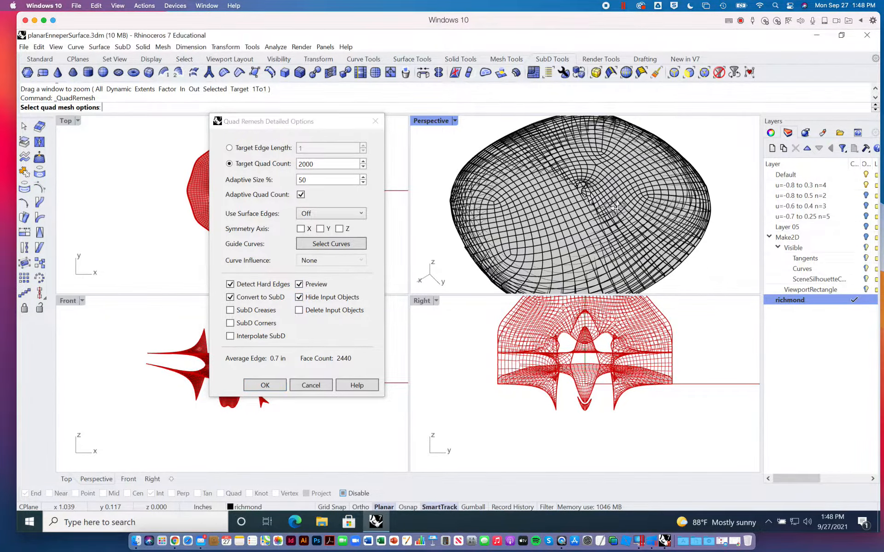
Inspect the remesh preview around the central opening, turn off hiding of input objects, and create the SubD while keeping the original surface.
scroll(565, 196, up, 10)
right_drag(565, 195, 610, 165)
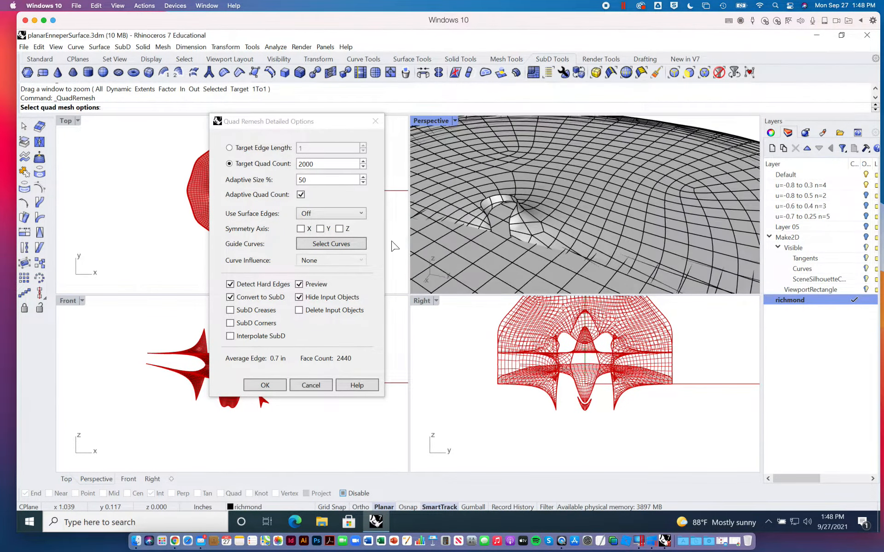
click(299, 296)
click(299, 295)
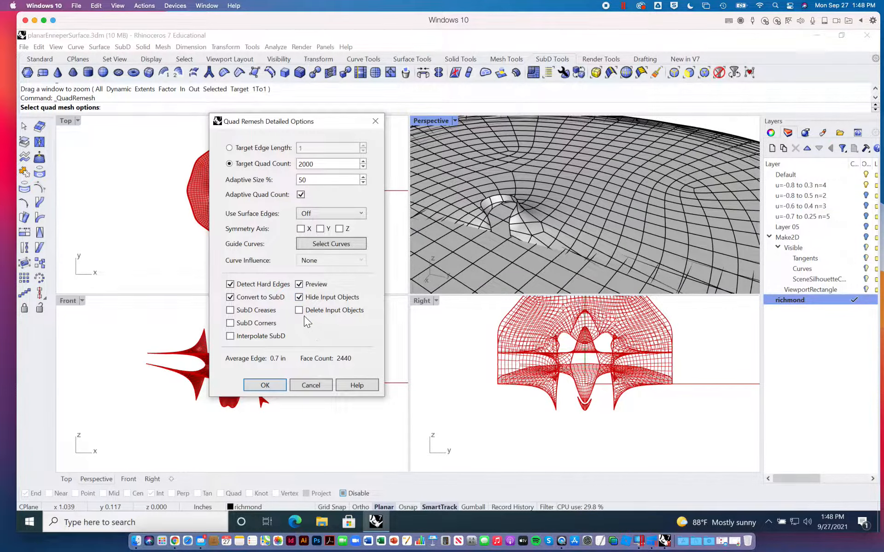
click(300, 310)
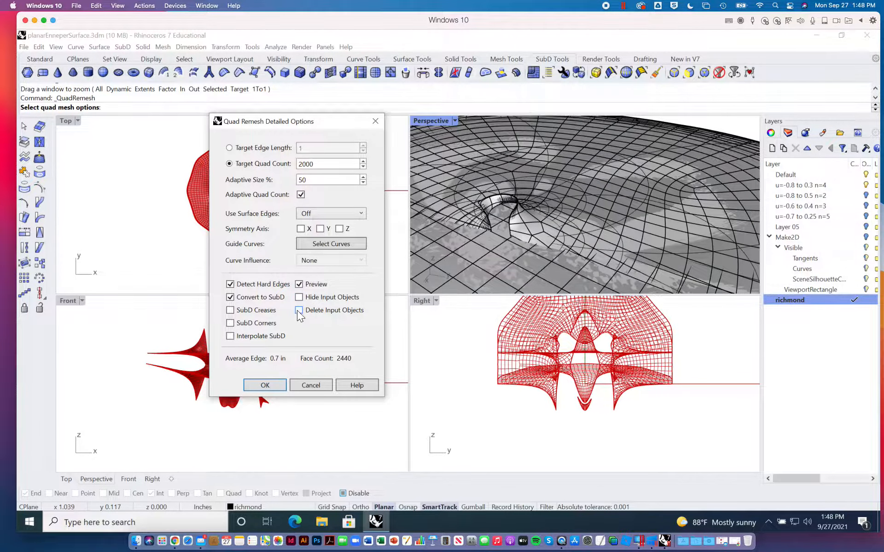
click(269, 384)
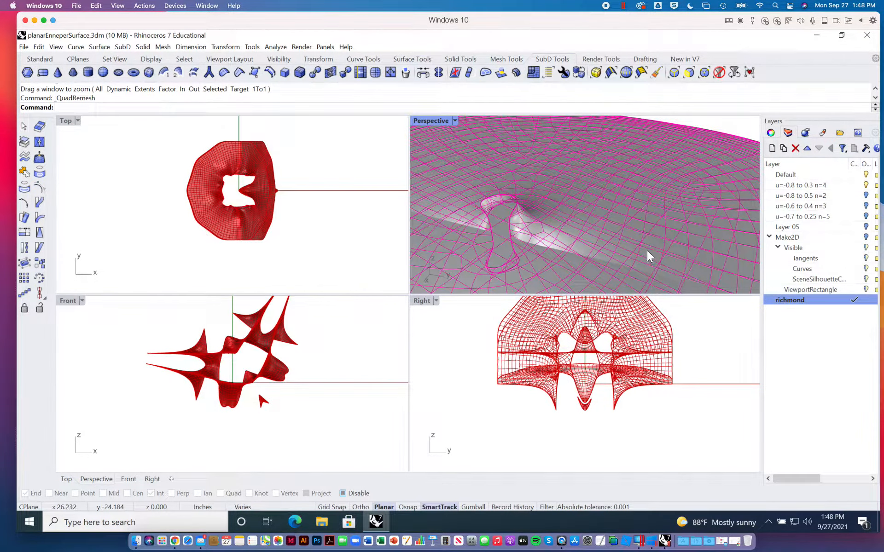
Examine the remeshed Richmond SubD around its central opening, up close and as a whole, in the Perspective and Top views.
scroll(647, 250, up, 5)
scroll(647, 250, down, 5)
click(682, 207)
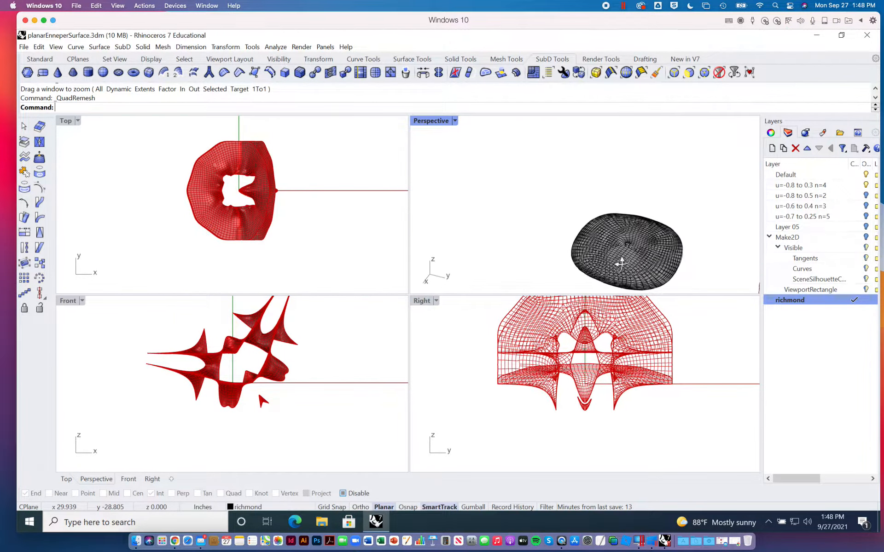
scroll(634, 249, up, 5)
scroll(633, 249, up, 5)
shift+right_drag(597, 254, 637, 222)
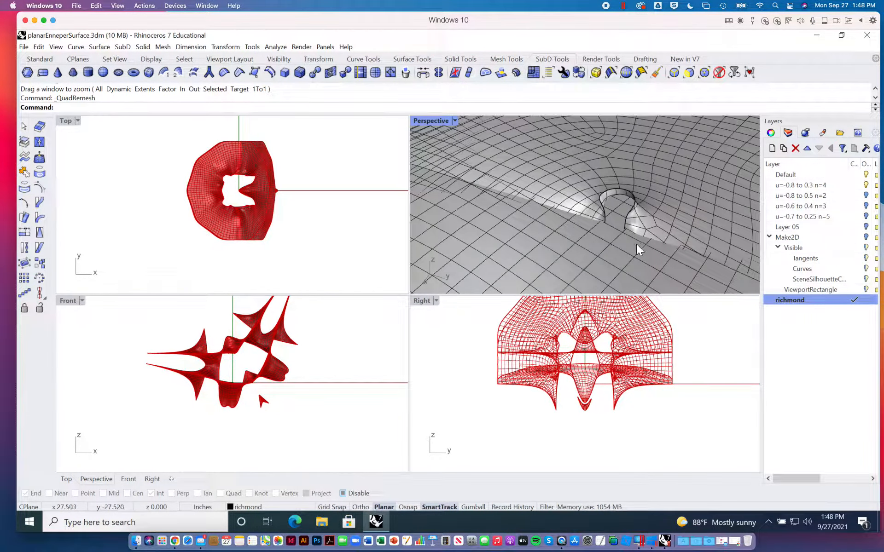
click(571, 202)
scroll(297, 213, down, 10)
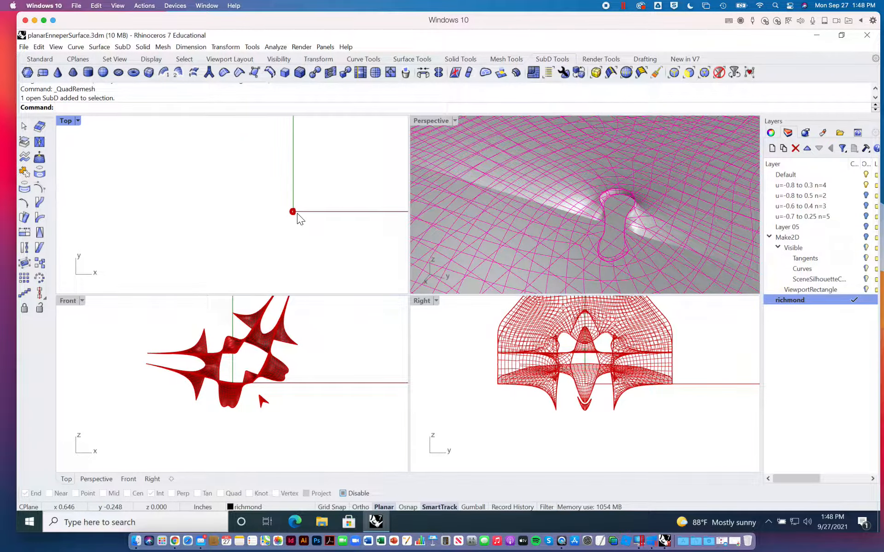
right_drag(297, 213, 324, 220)
scroll(357, 260, up, 10)
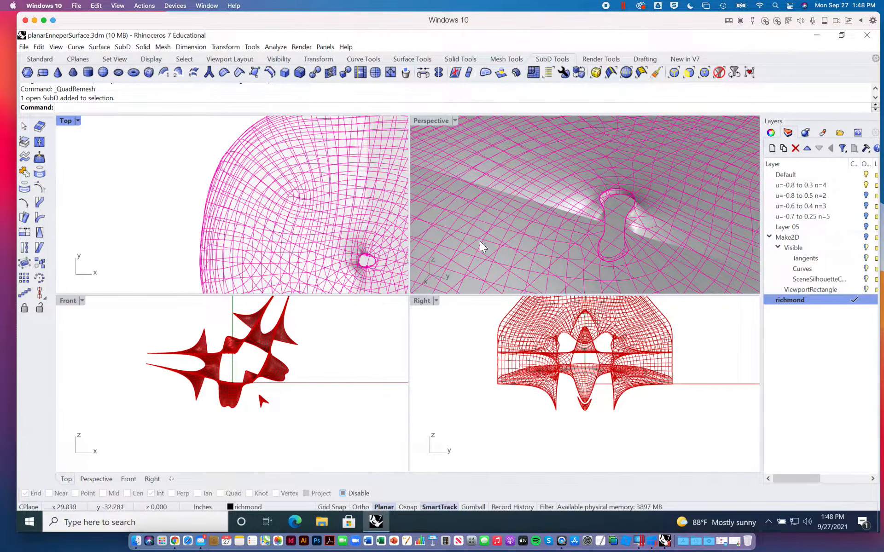
scroll(604, 223, up, 3)
scroll(604, 223, down, 5)
click(529, 173)
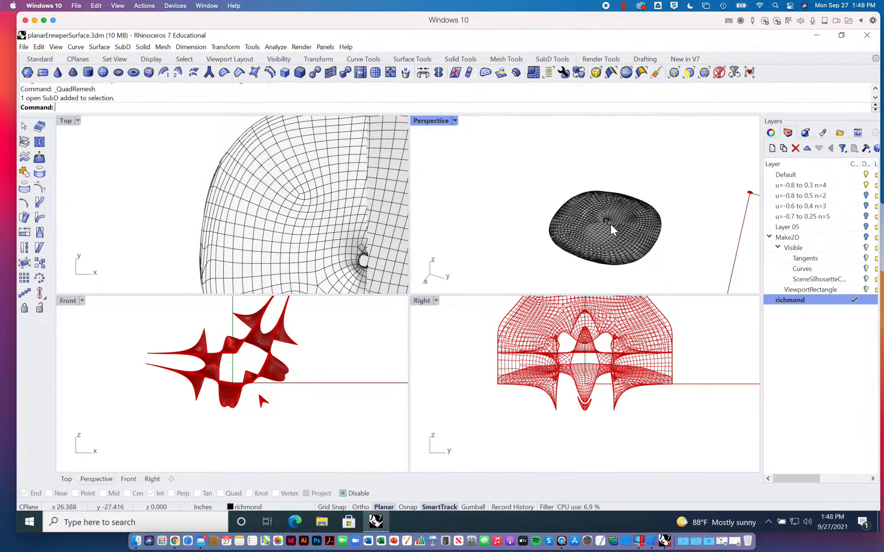
scroll(610, 225, up, 4)
scroll(609, 224, up, 3)
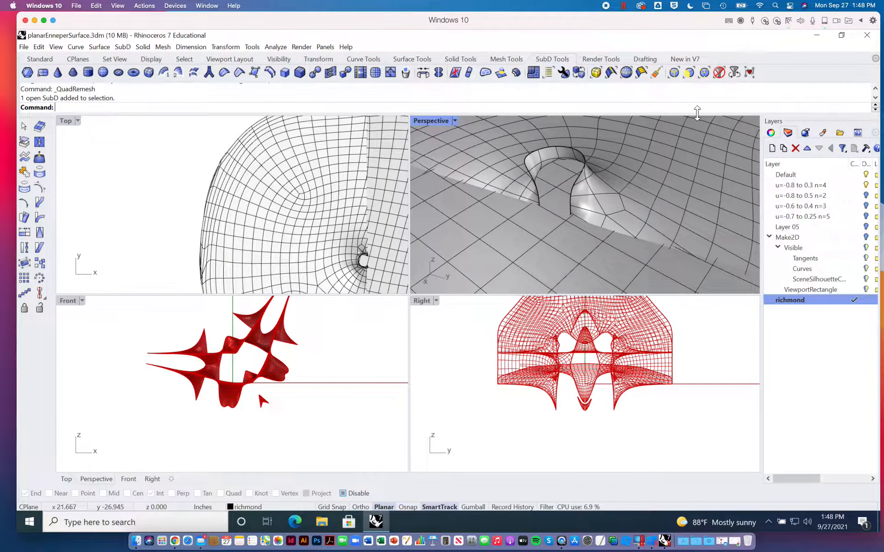
Try to isolate SubD faces beside the central opening using a faces-only selection filter, and clear the filter and selection.
click(688, 74)
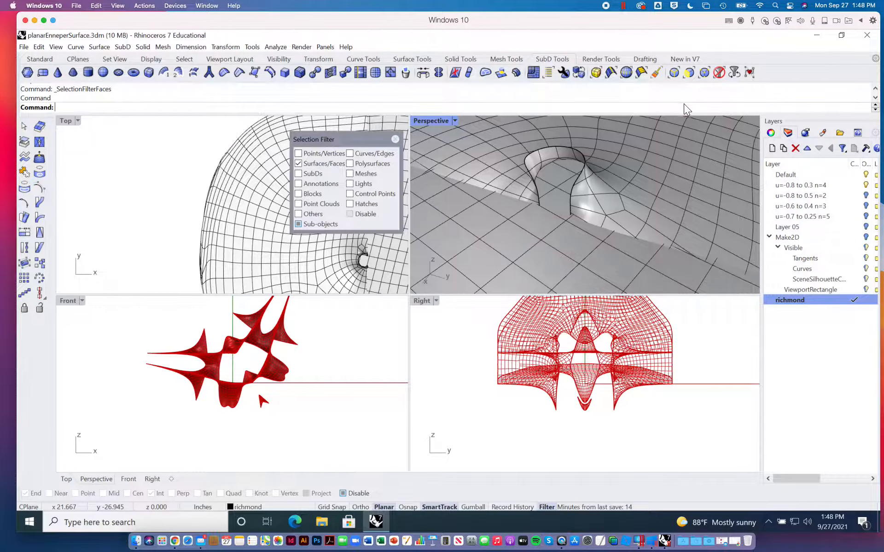
click(551, 196)
click(529, 223)
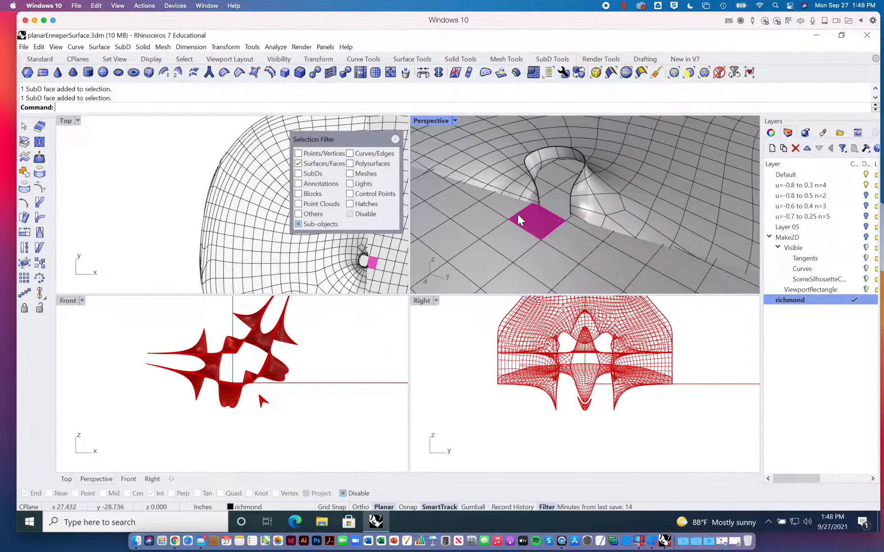
click(395, 139)
key(Delete)
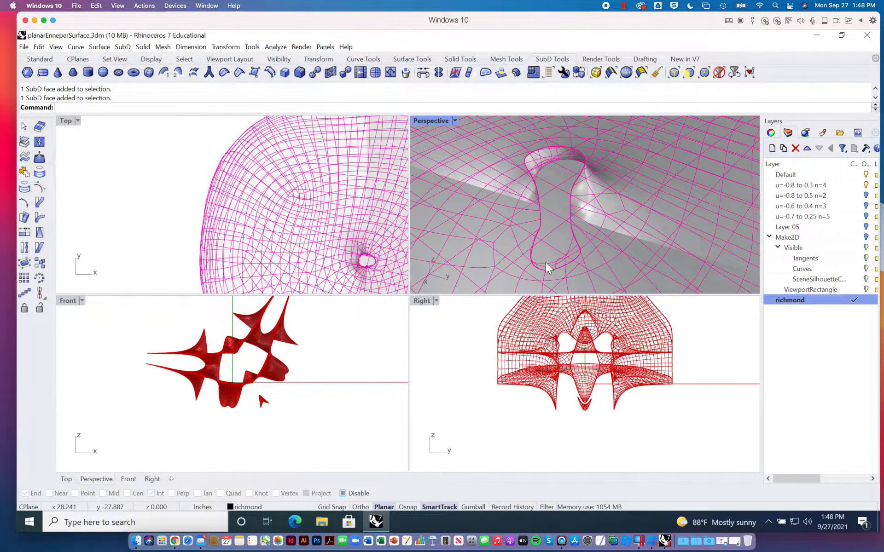
key(Escape)
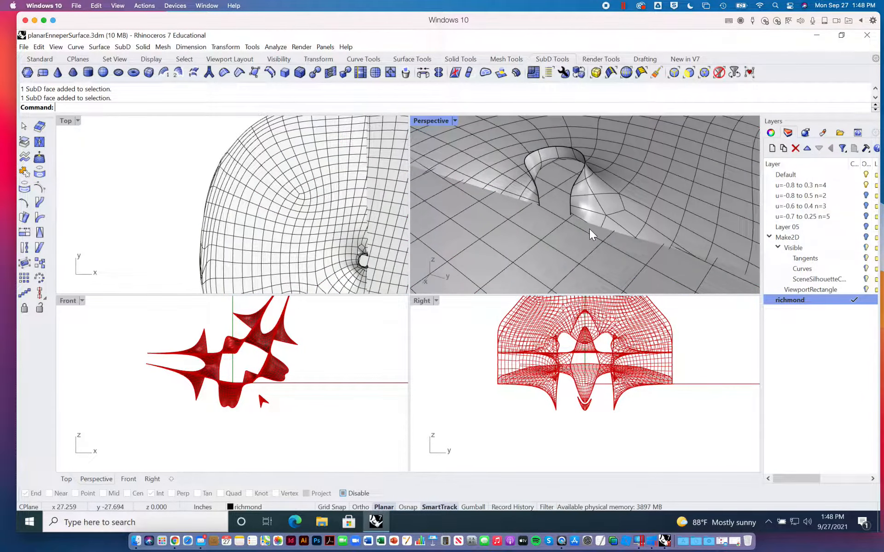
Undo the QuadRemesh of the Richmond surface.
key(ctrl+z)
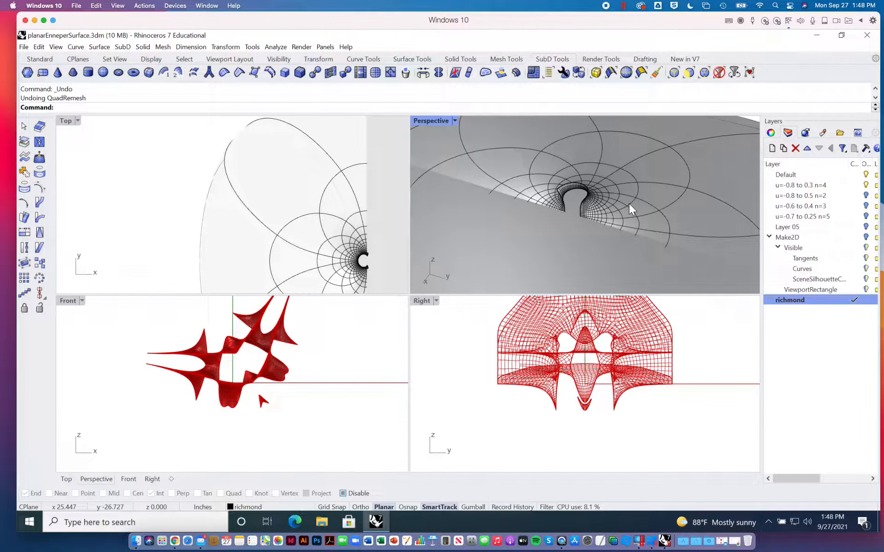
scroll(650, 190, down, 5)
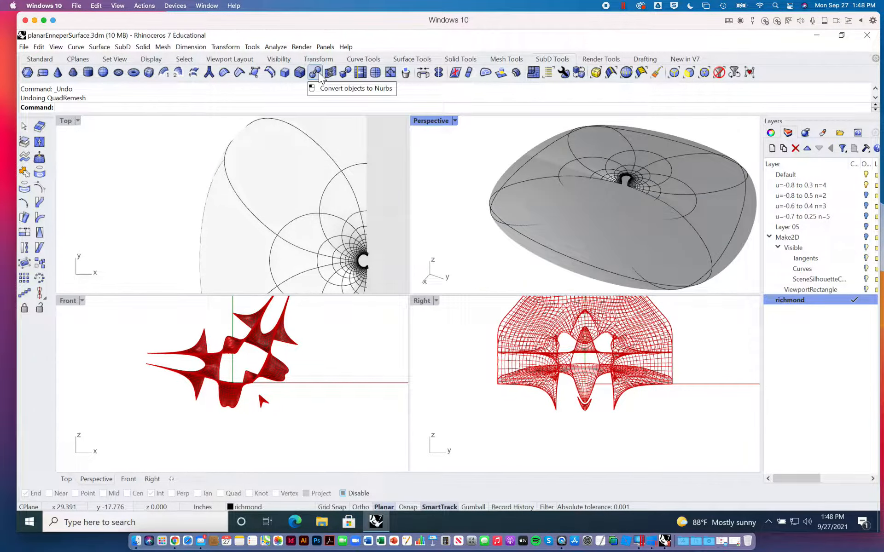
Convert the Richmond surface to SubD using surface control points, with mesh creases, mesh corners and surface corners on, deleting the input.
click(344, 72)
click(598, 184)
key(Return)
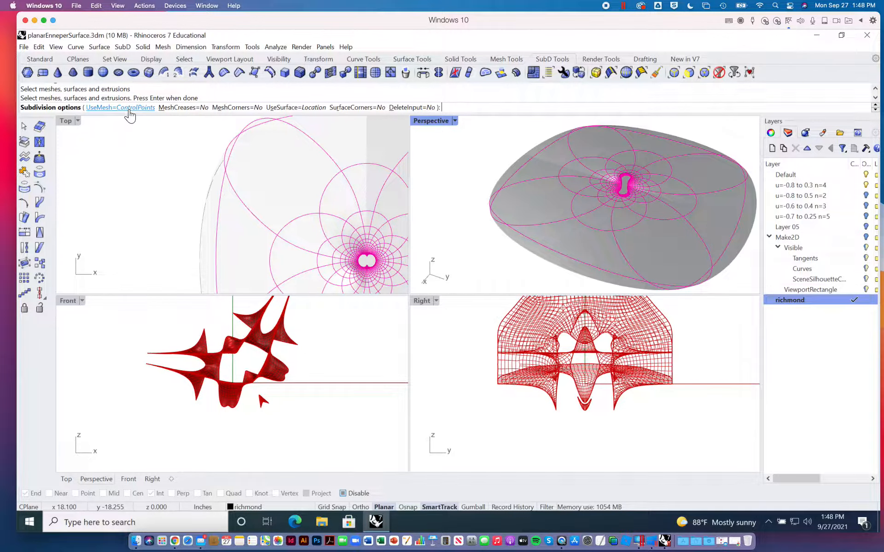
click(296, 107)
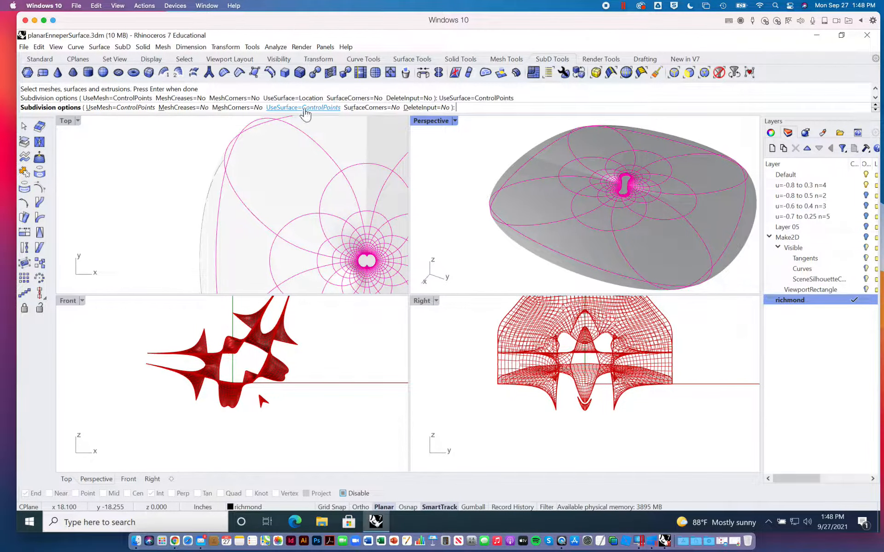
click(193, 109)
click(236, 108)
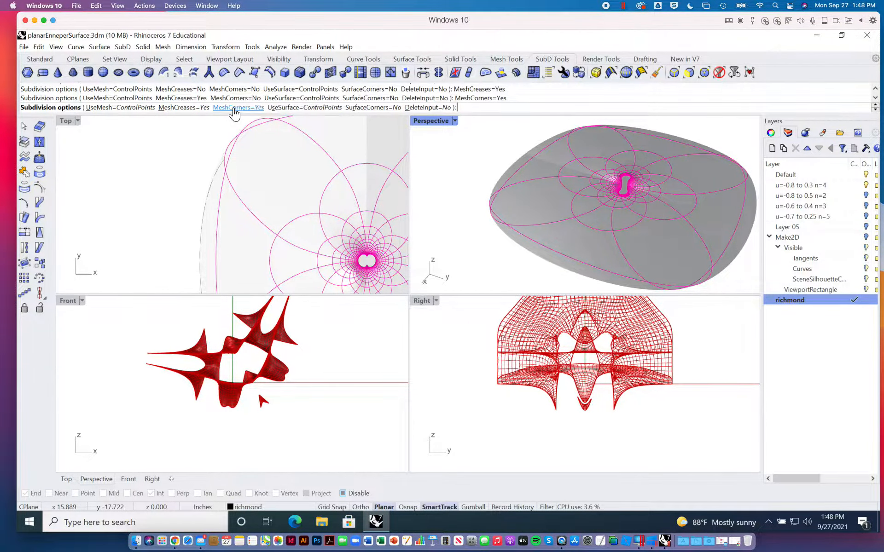
click(356, 109)
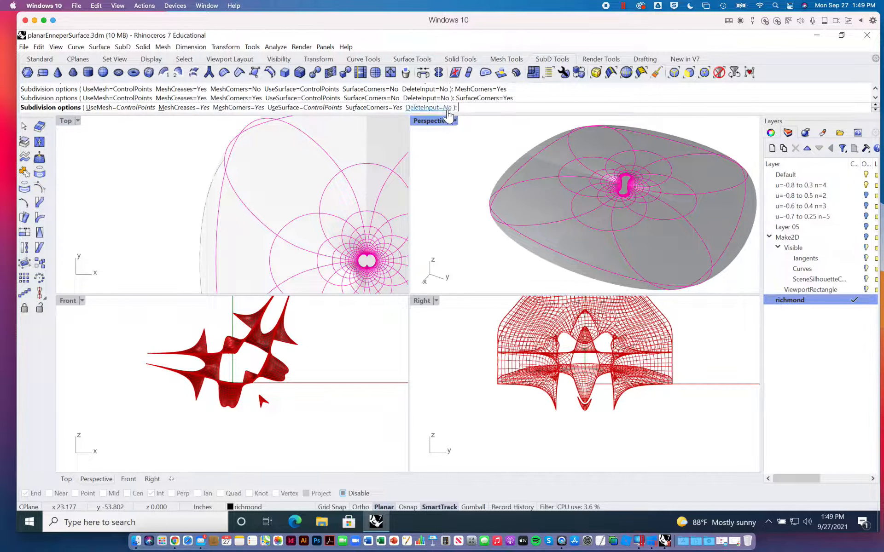
click(443, 108)
key(Return)
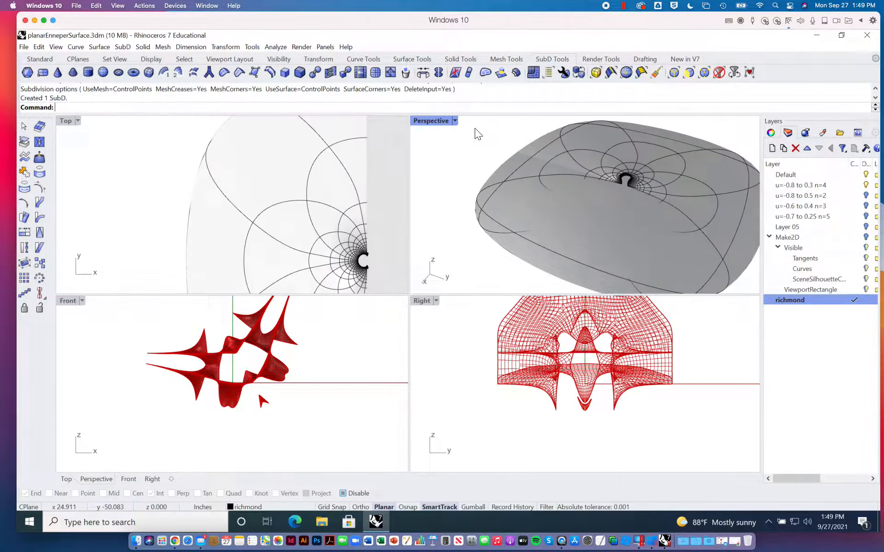
Restrict selection to faces and delete the large SubD face that overlaps the central opening.
click(672, 198)
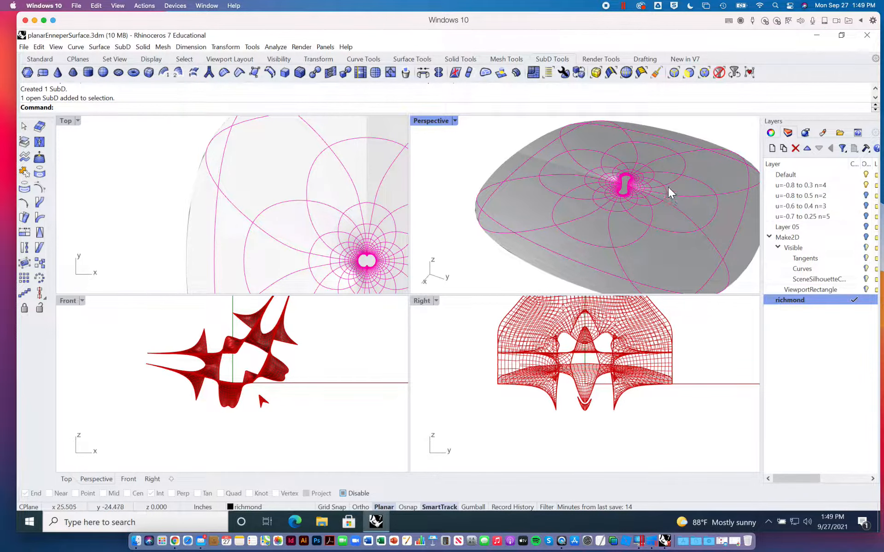
mouse_move(749, 201)
right_down()
mouse_move(683, 216)
mouse_move(661, 196)
right_up()
scroll(624, 178, up, 3)
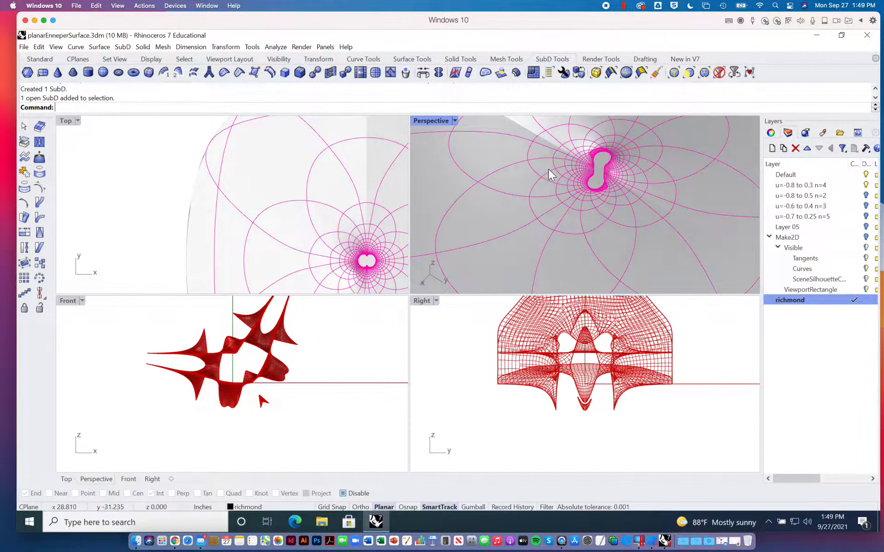
scroll(572, 167, down, 5)
key(Escape)
scroll(577, 161, up, 6)
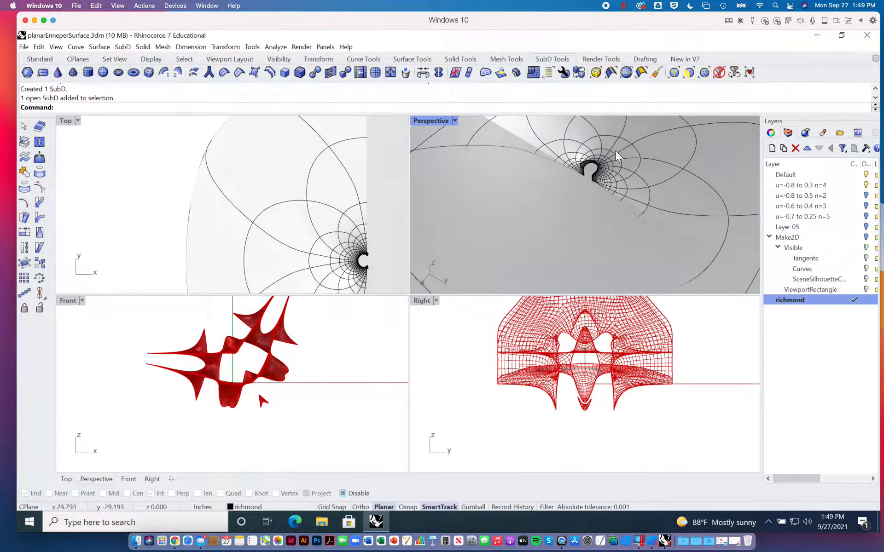
click(734, 73)
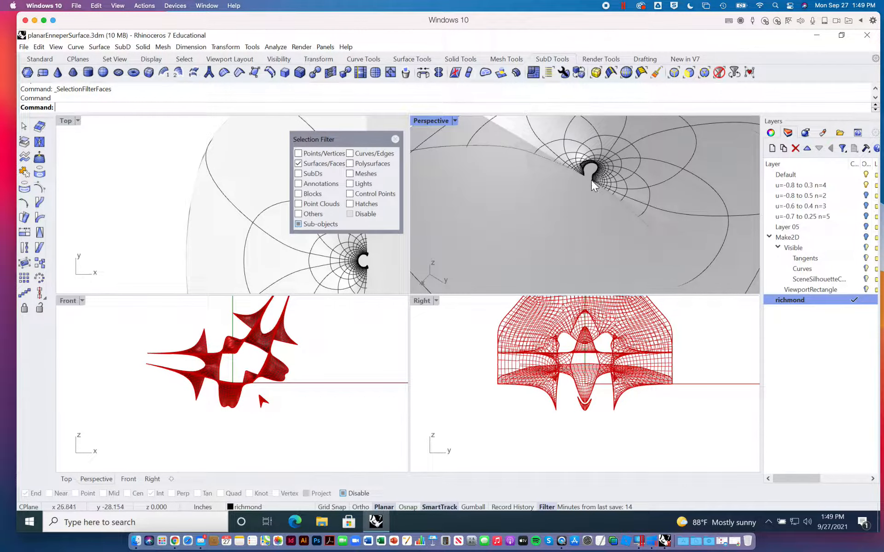
click(572, 195)
key(Delete)
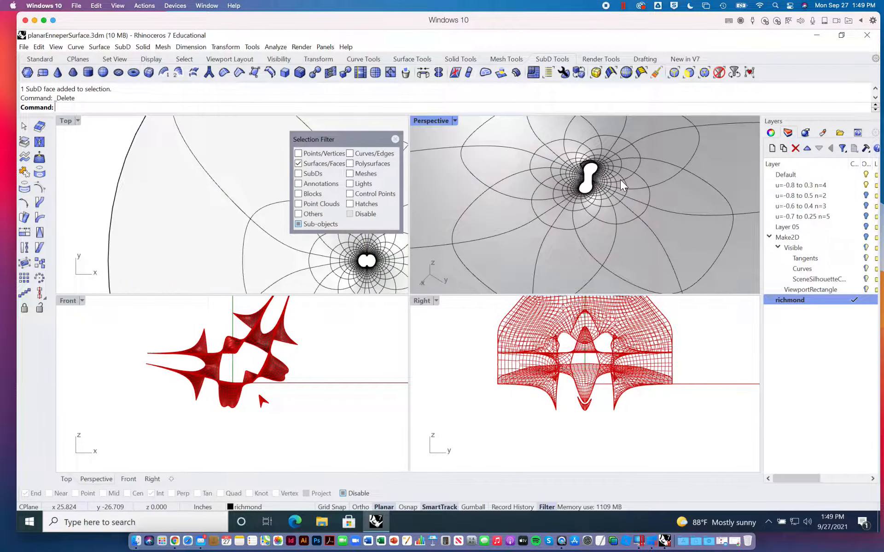
Delete the outer ring of large faces around the Richmond SubD's rim.
scroll(609, 186, down, 4)
click(646, 214)
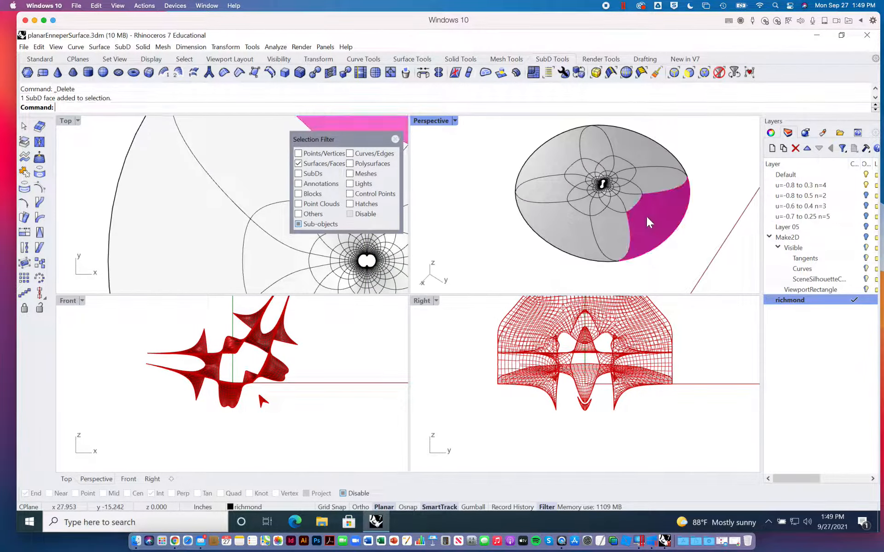
click(617, 238)
shift+click(540, 212)
shift+click(537, 185)
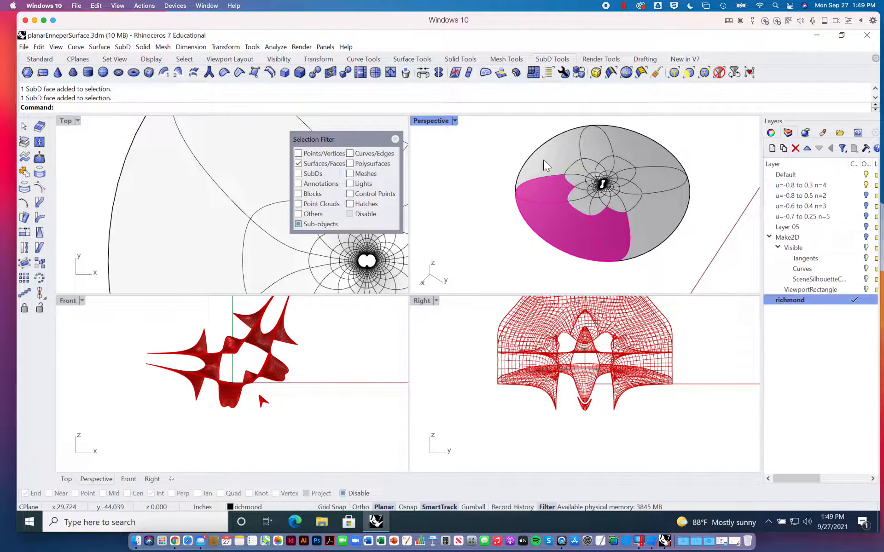
shift+click(543, 159)
shift+click(604, 143)
shift+click(645, 168)
shift+click(658, 217)
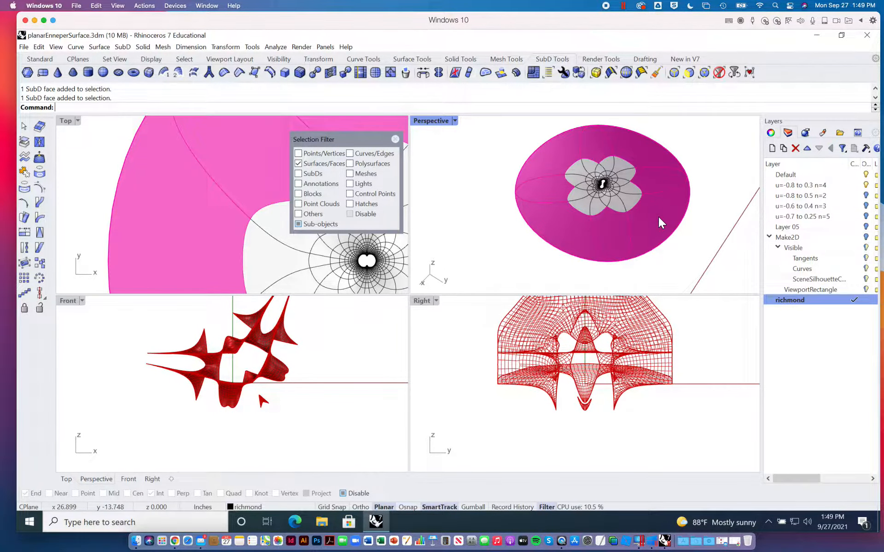
key(Delete)
scroll(620, 183, up, 5)
scroll(607, 183, down, 2)
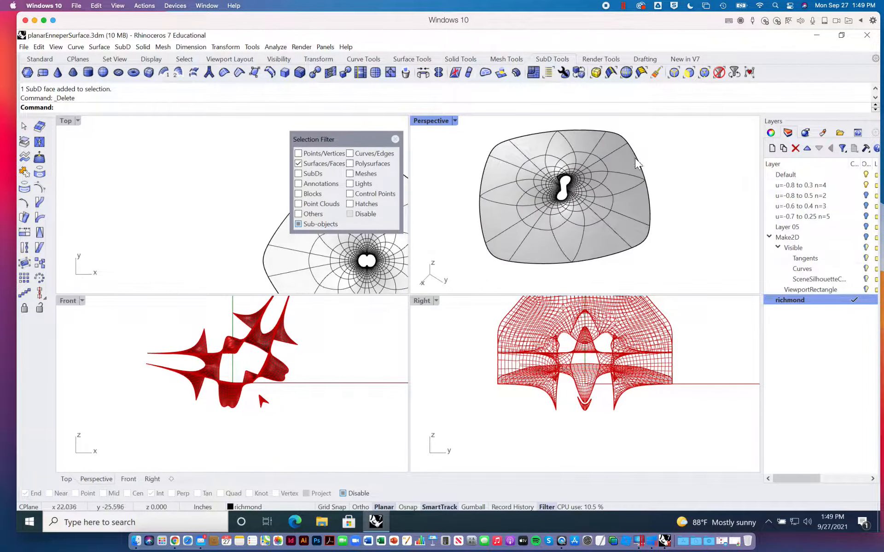
Quad-remesh the trimmed Richmond SubD with a target quad count of 2000, preview on and conversion to SubD, keeping the input.
click(533, 72)
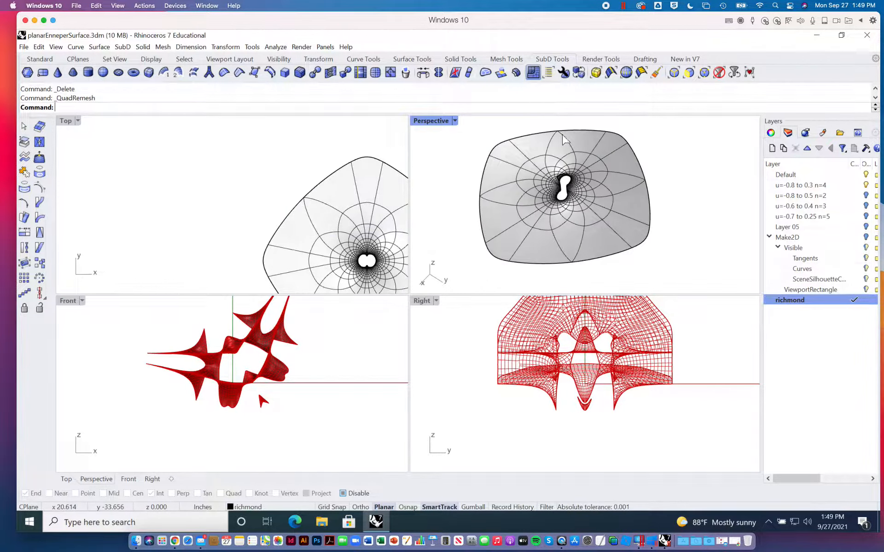
click(585, 161)
key(Return)
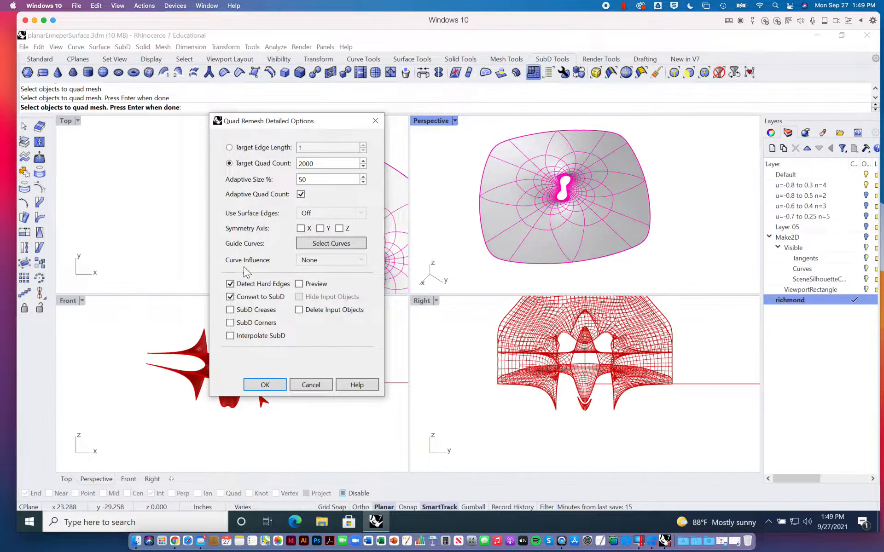
click(299, 283)
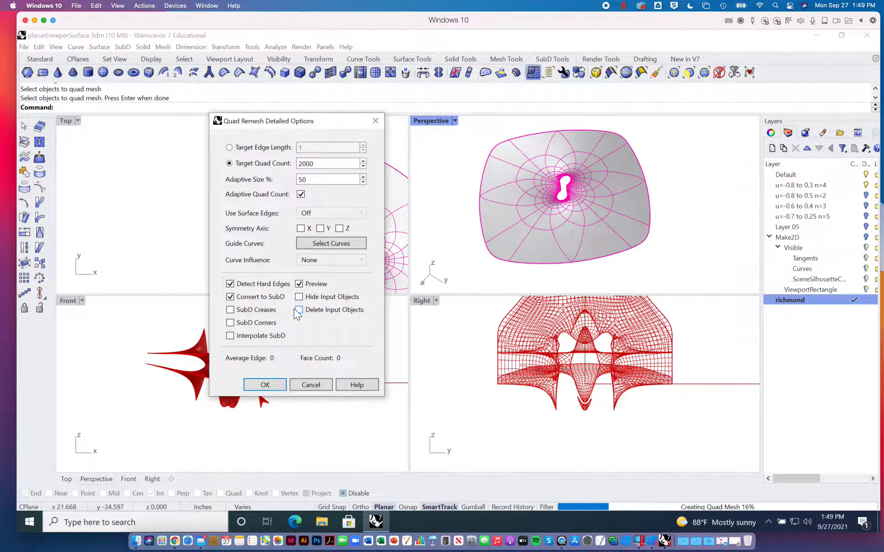
click(230, 298)
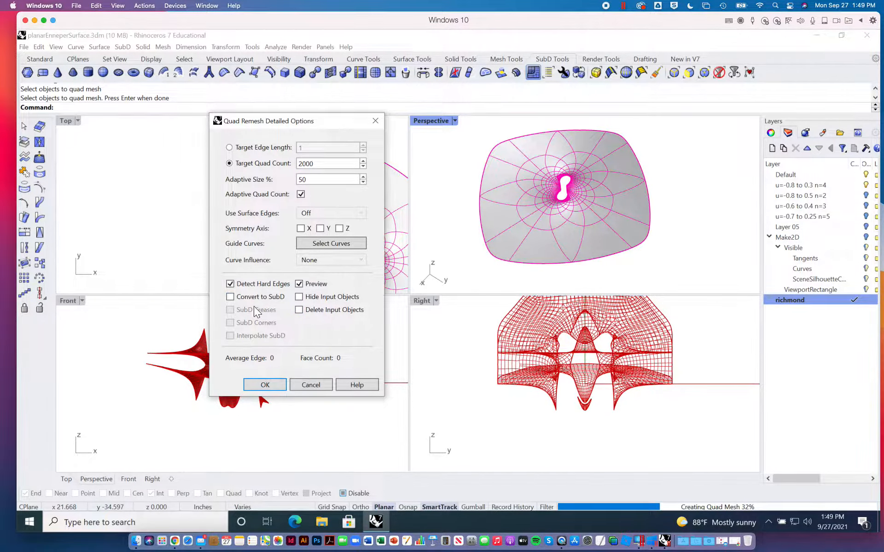
click(230, 298)
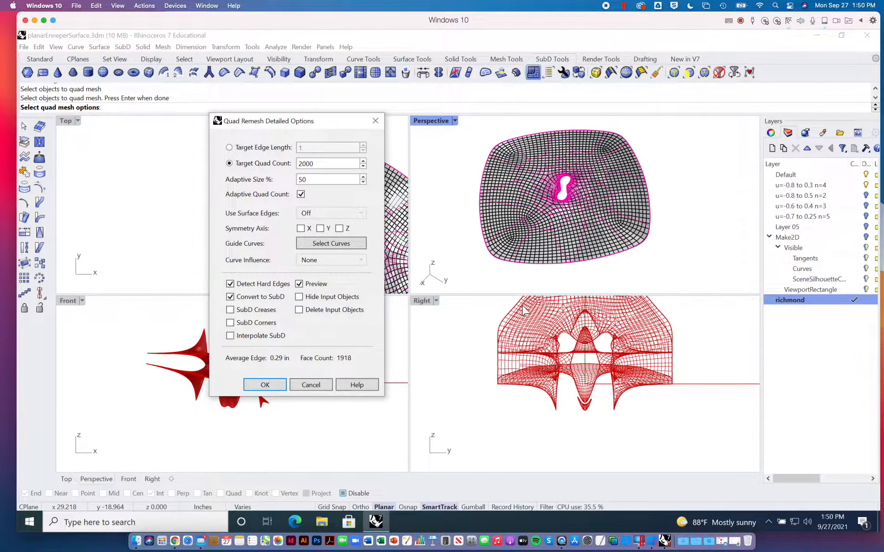
click(270, 380)
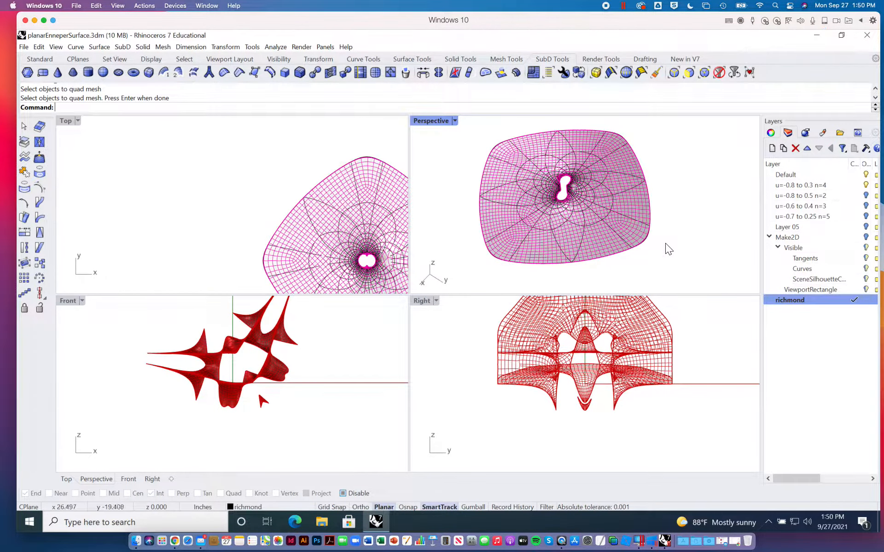
Delete the original coarse Richmond SubD, keeping only the quad-remeshed one.
click(629, 228)
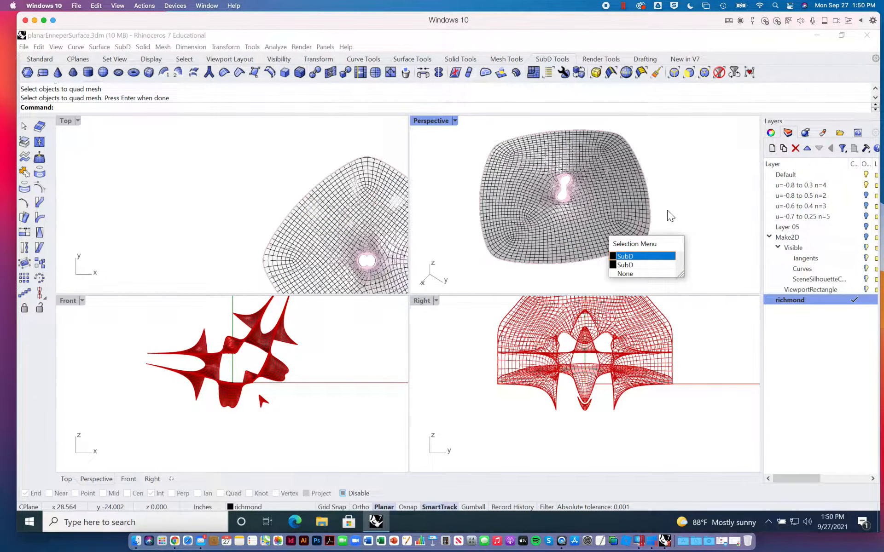
click(622, 255)
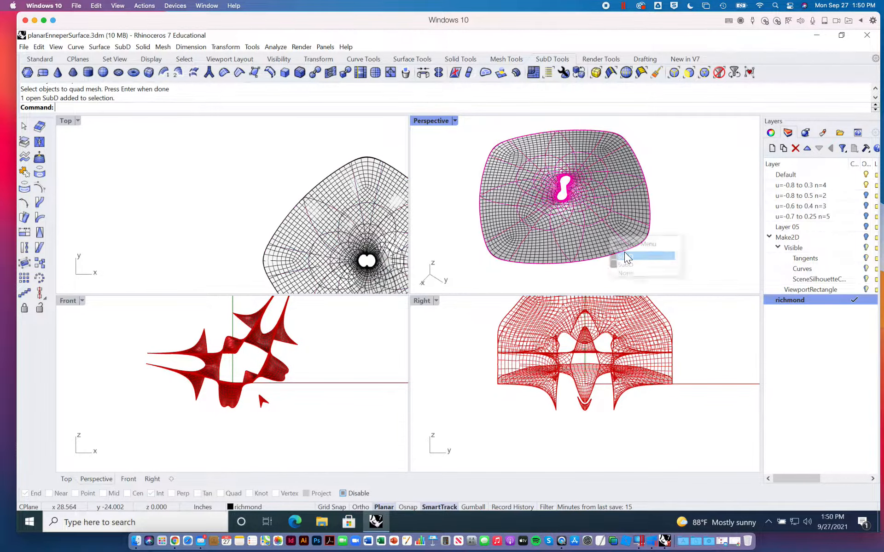
key(Delete)
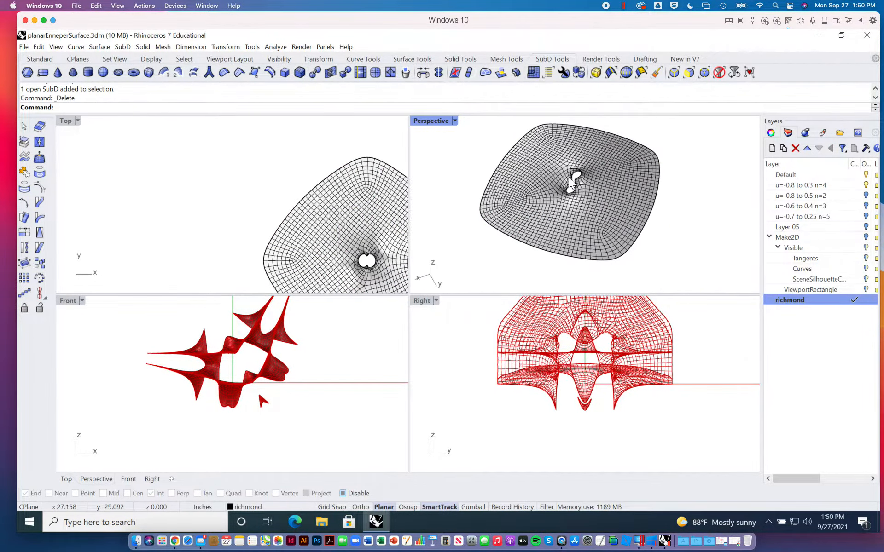
Examine the quad-remeshed Richmond SubD and its central opening close up, from above and from the side.
scroll(623, 207, up, 10)
scroll(631, 220, down, 10)
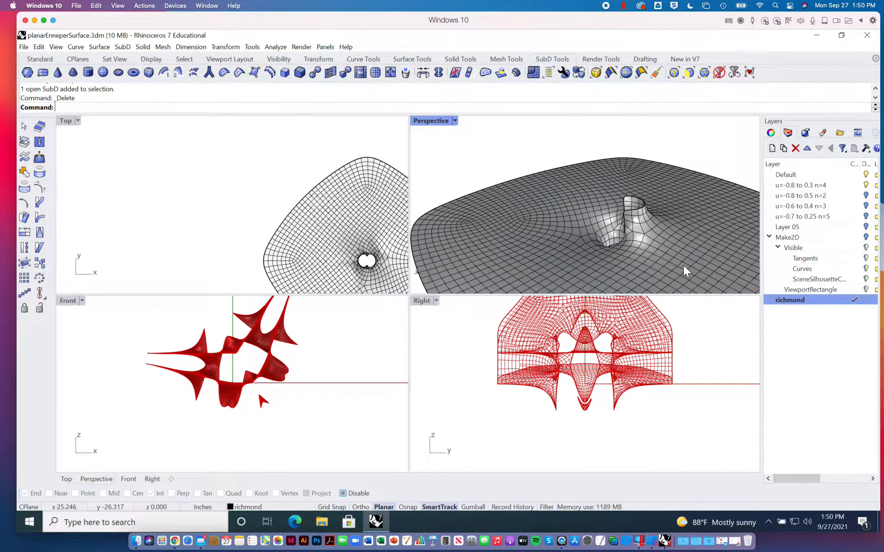
shift+right_drag(683, 266, 580, 243)
scroll(639, 180, down, 5)
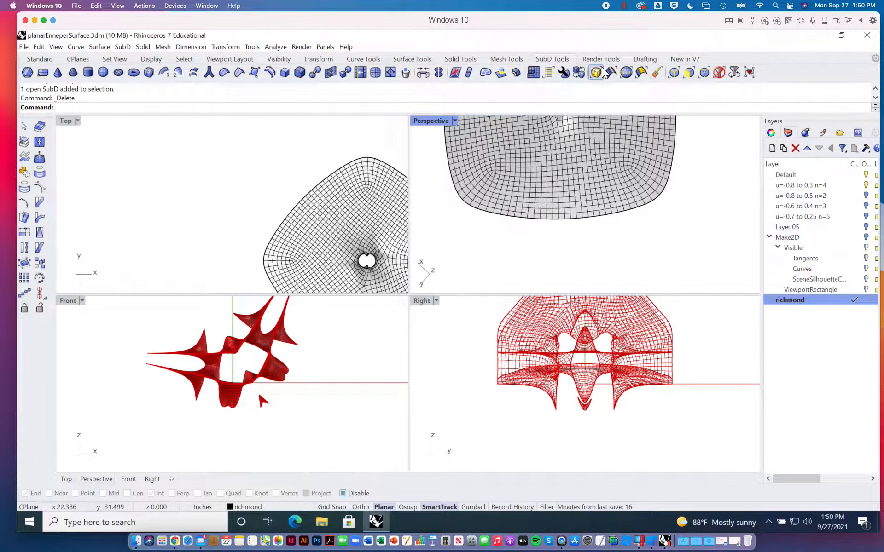
shift+right_drag(596, 236, 630, 282)
scroll(591, 190, down, 5)
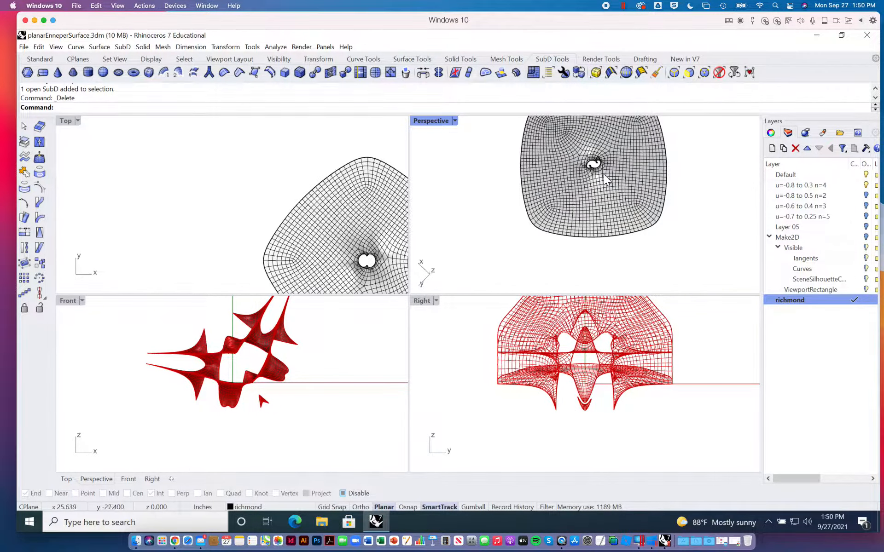
shift+right_drag(610, 156, 641, 188)
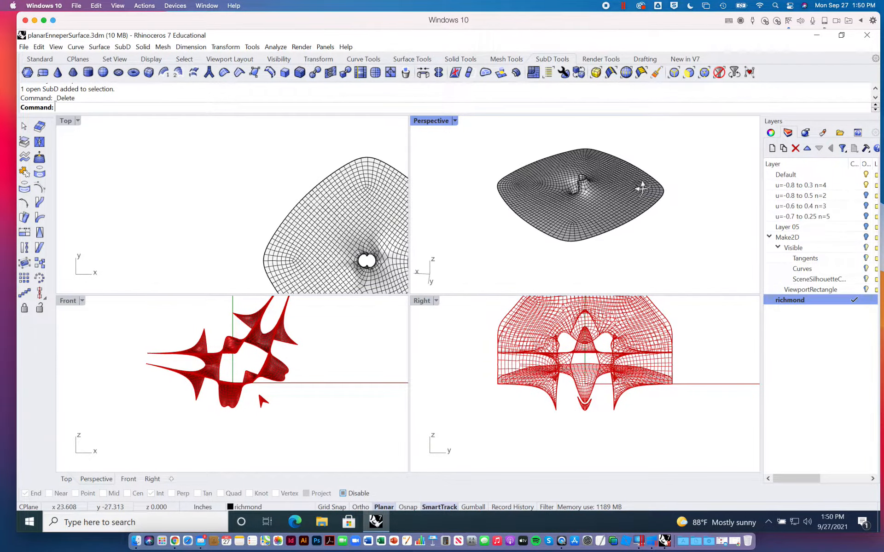
scroll(593, 195, up, 10)
right_drag(585, 198, 615, 211)
scroll(651, 207, down, 10)
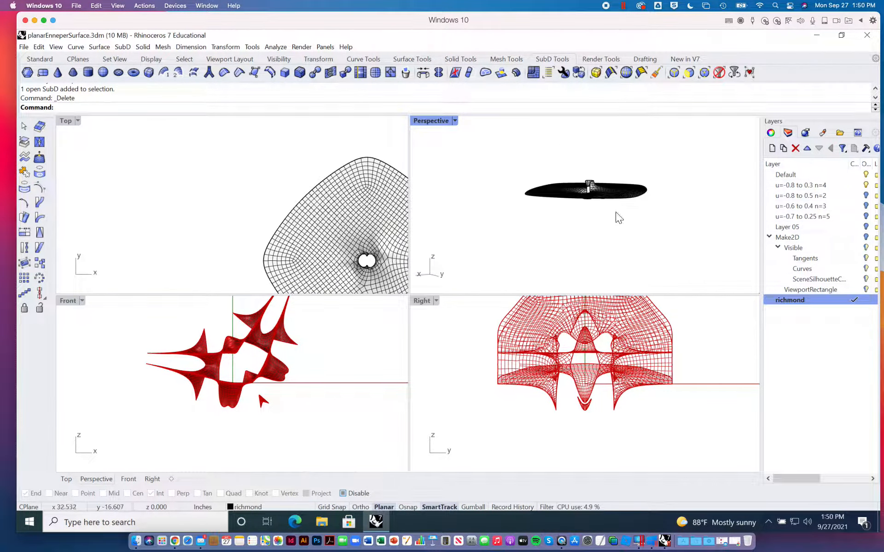
Make three overlapping copies of the Richmond SubD in the top view, placed freehand around the original.
click(611, 194)
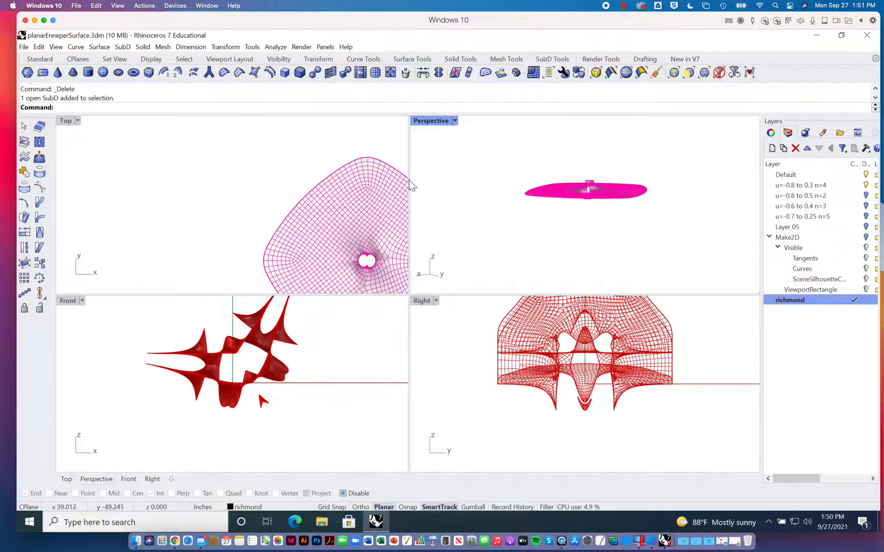
click(29, 57)
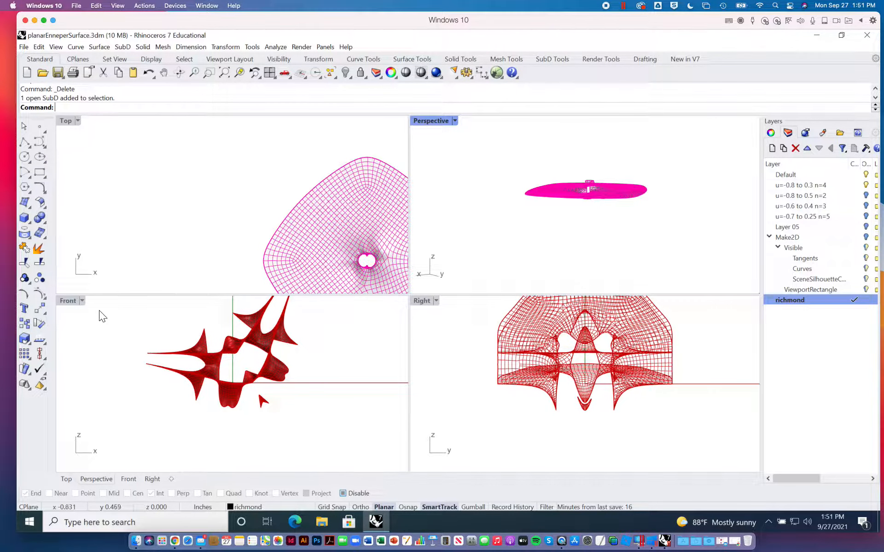
click(25, 324)
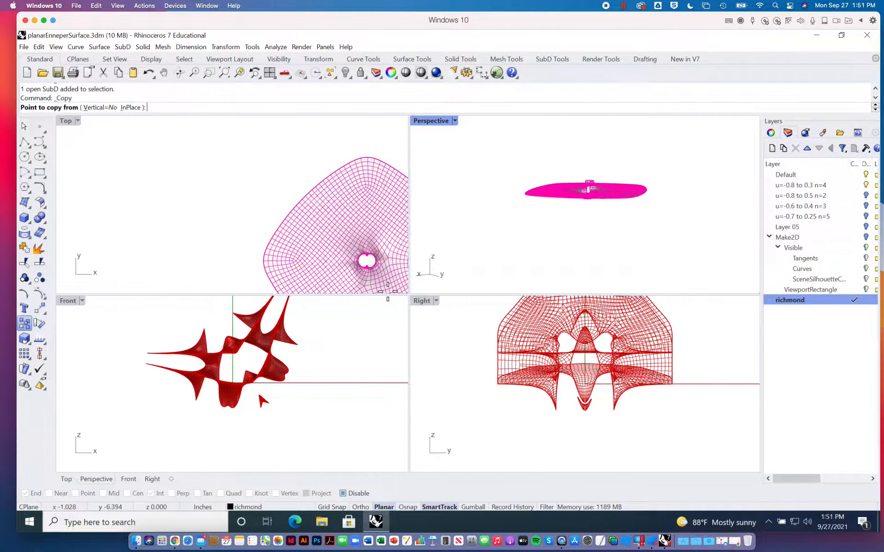
click(308, 215)
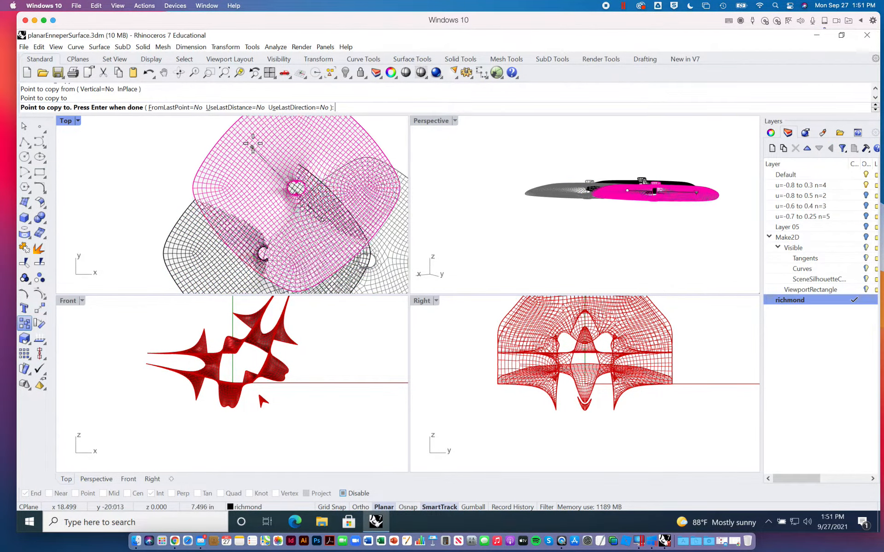
click(269, 132)
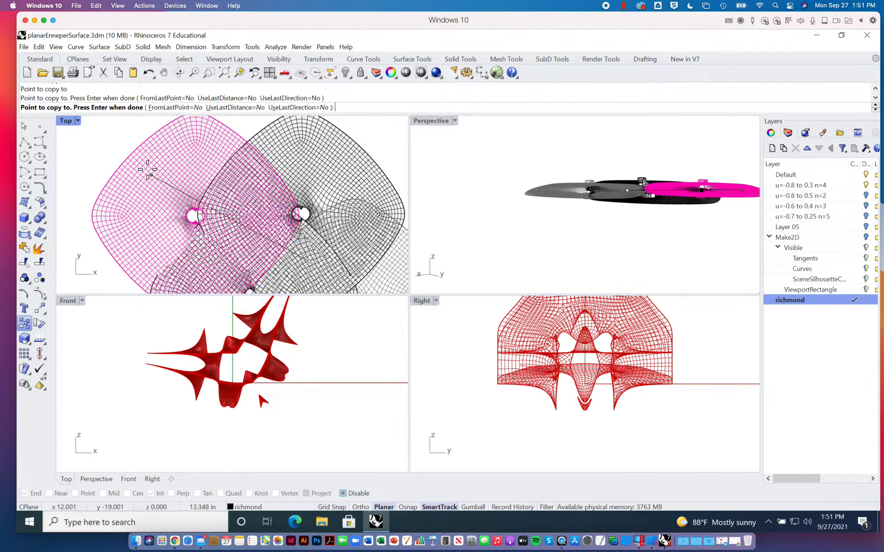
click(153, 164)
key(Return)
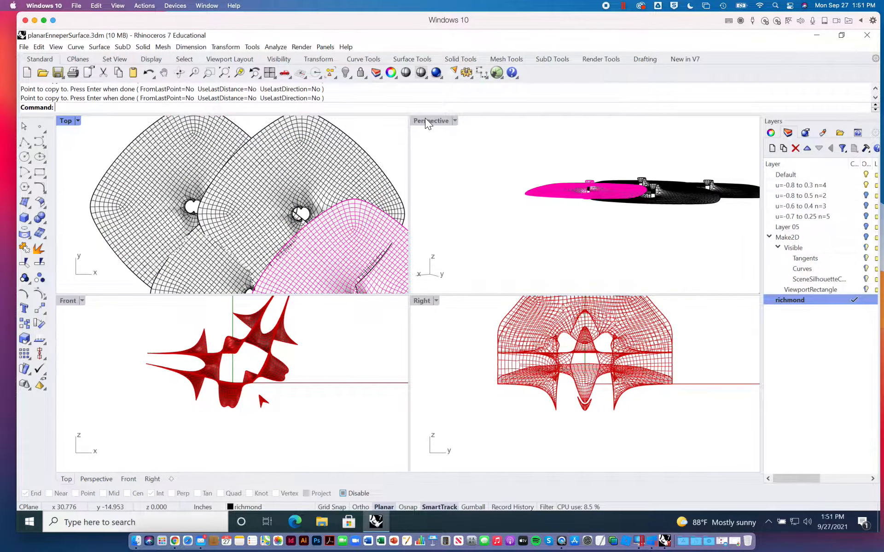
Delete the red Enneper SubD near the origin in the front view, keeping the four Richmond SubDs.
double_click(425, 121)
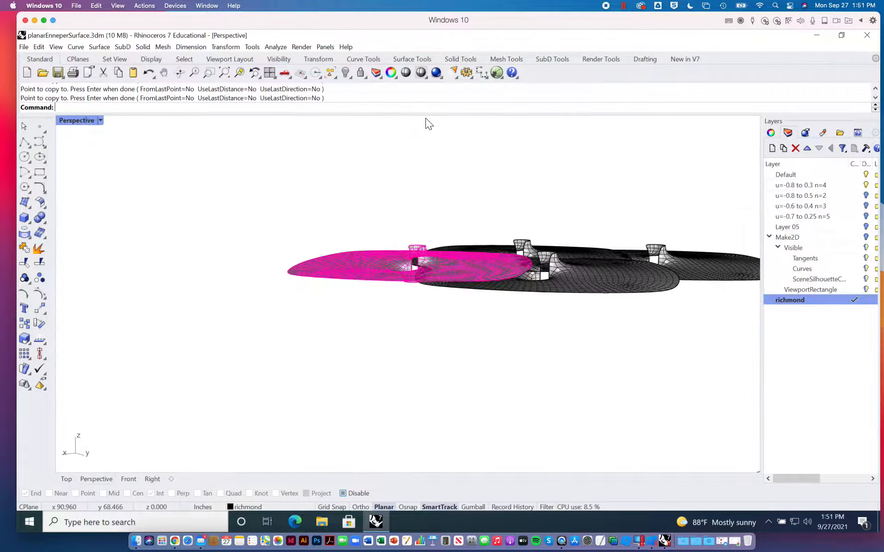
double_click(76, 116)
scroll(298, 355, down, 6)
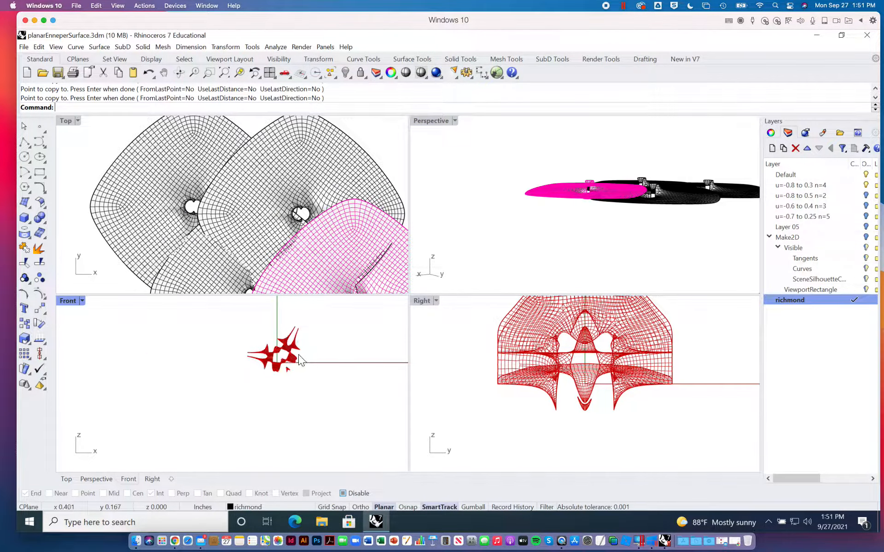
click(293, 360)
key(Delete)
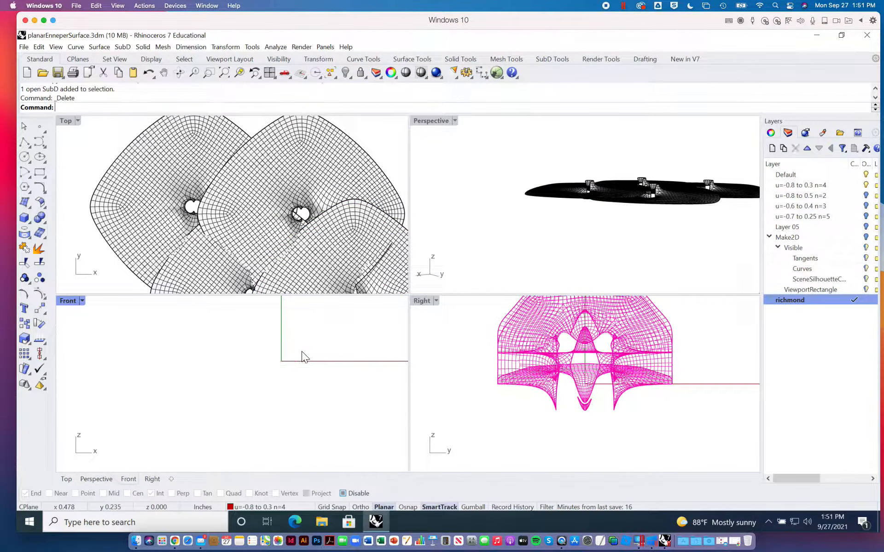
Stagger the four Richmond SubDs in height in the front view, raising two and lowering one freehand.
right_click(221, 66)
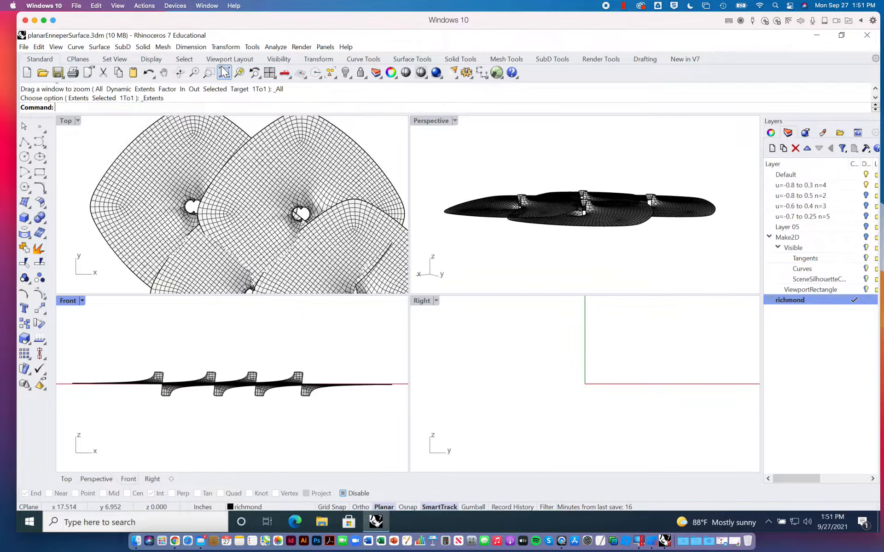
click(138, 385)
drag(141, 383, 161, 350)
drag(242, 385, 246, 365)
drag(294, 385, 236, 417)
Examine the stacked Richmond SubDs in an enlarged perspective view, checking the gaps between the layers.
click(634, 276)
right_drag(654, 236, 647, 250)
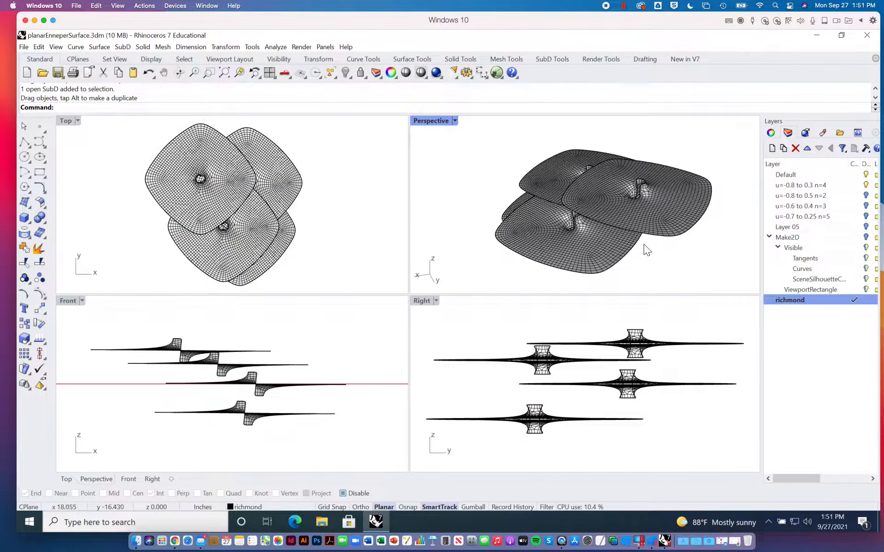
double_click(428, 118)
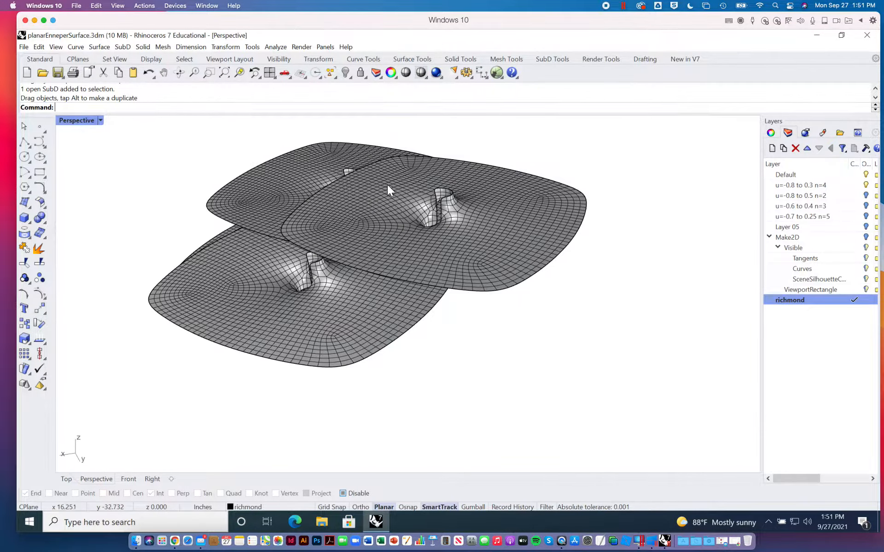
scroll(435, 258, down, 3)
right_drag(435, 258, 360, 202)
scroll(368, 233, up, 6)
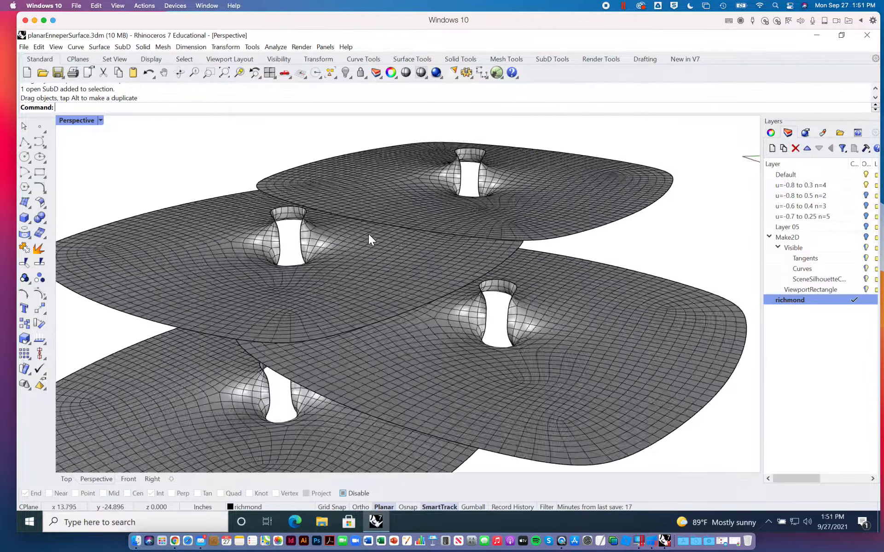
mouse_move(397, 276)
right_down()
mouse_move(395, 254)
mouse_move(397, 274)
right_up()
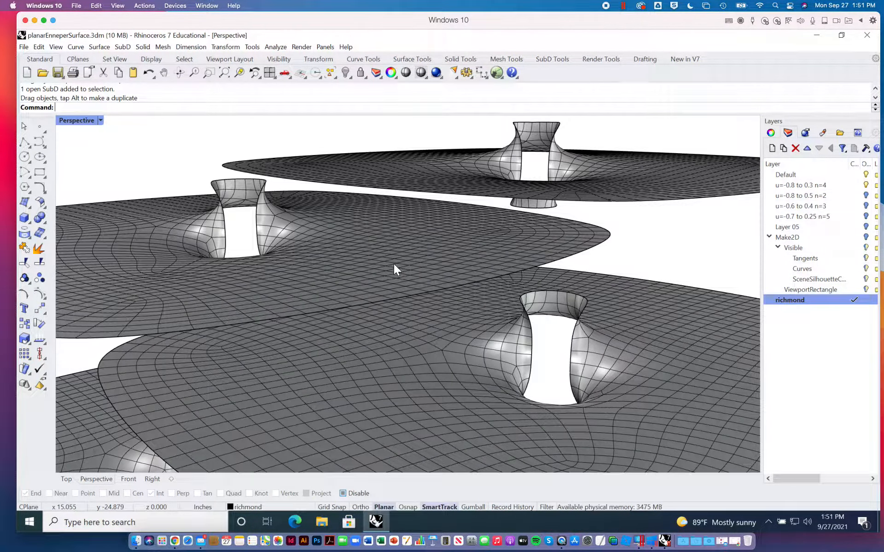
right_drag(393, 264, 400, 225)
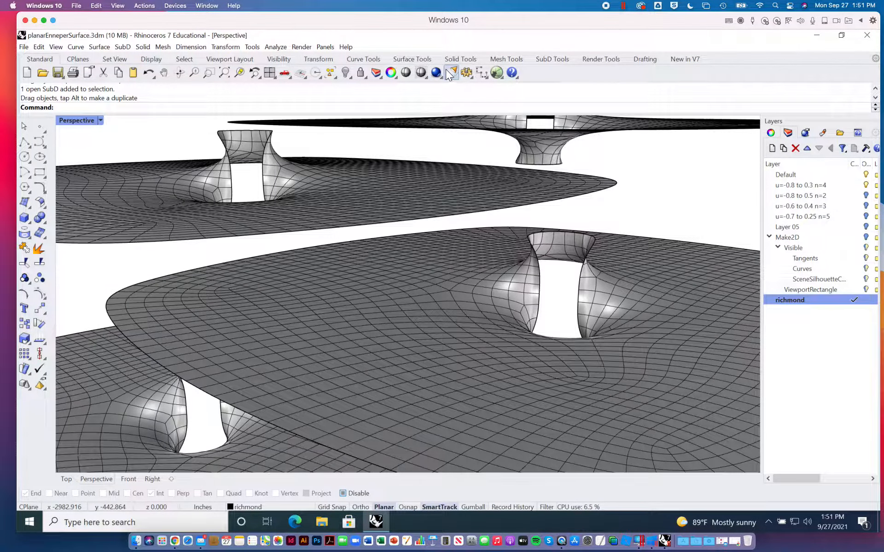
click(415, 60)
click(563, 59)
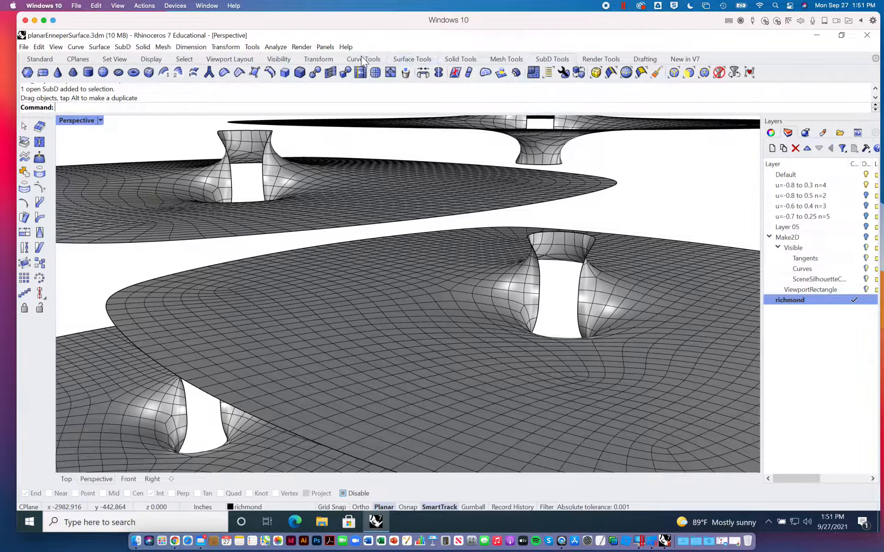
click(422, 72)
scroll(460, 154, up, 5)
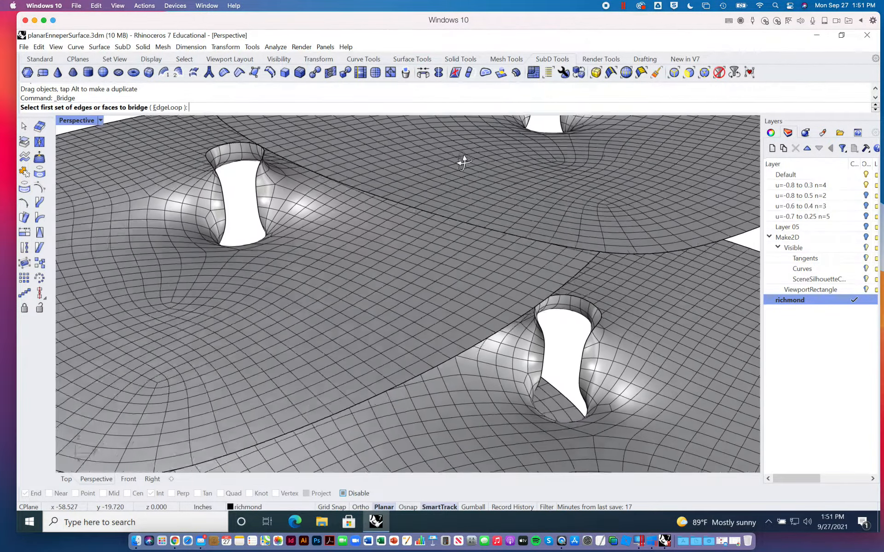
right_drag(453, 258, 454, 295)
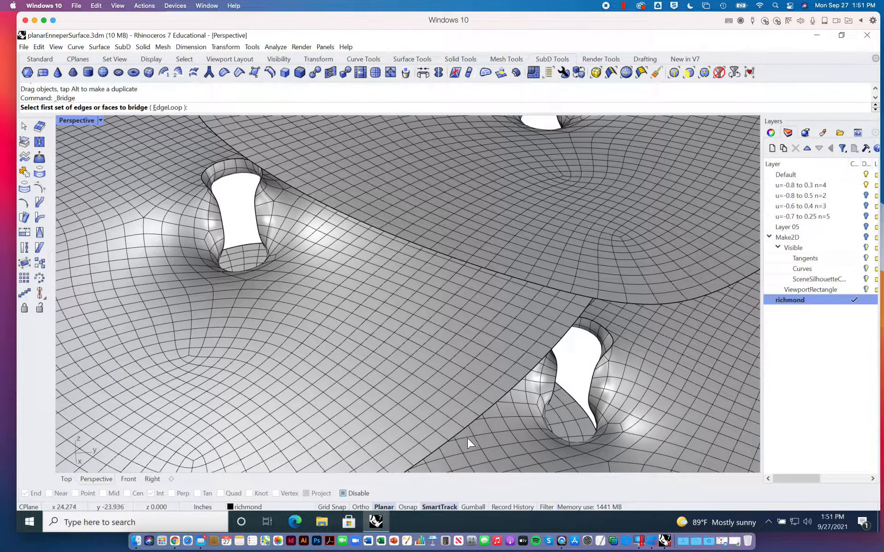
click(439, 382)
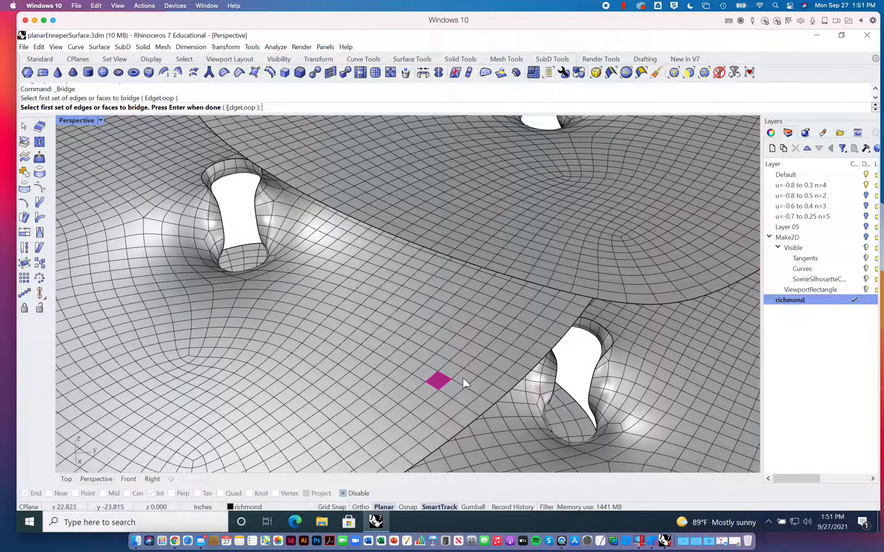
click(454, 384)
click(450, 374)
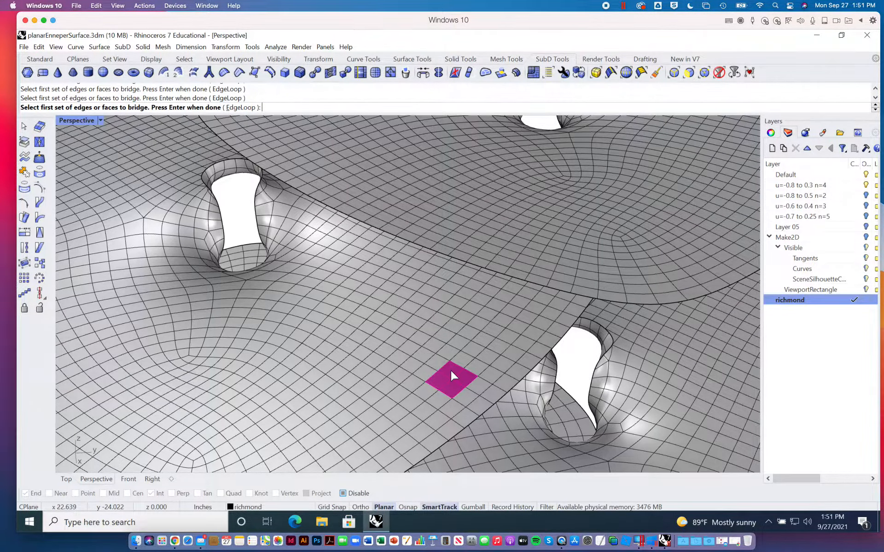
scroll(453, 375, down, 5)
right_drag(474, 383, 441, 280)
scroll(441, 281, up, 3)
scroll(441, 281, up, 5)
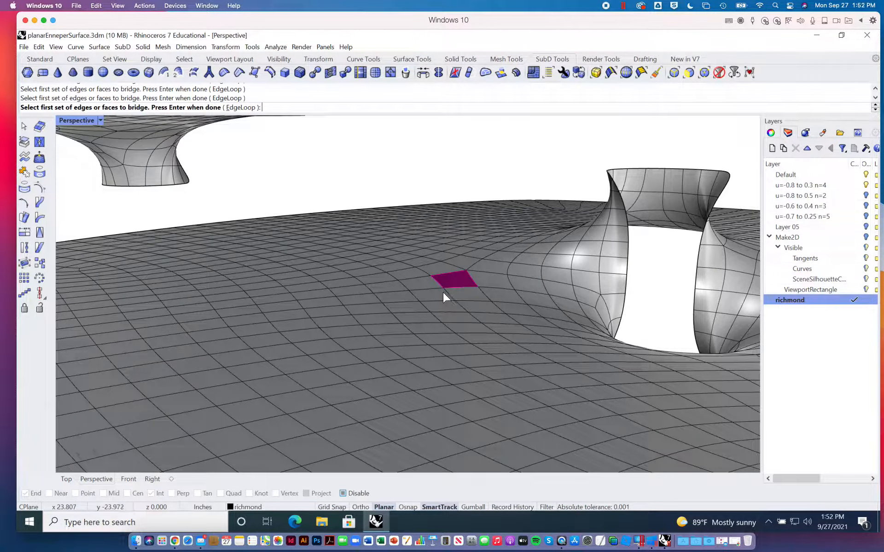
click(434, 293)
click(433, 285)
click(461, 298)
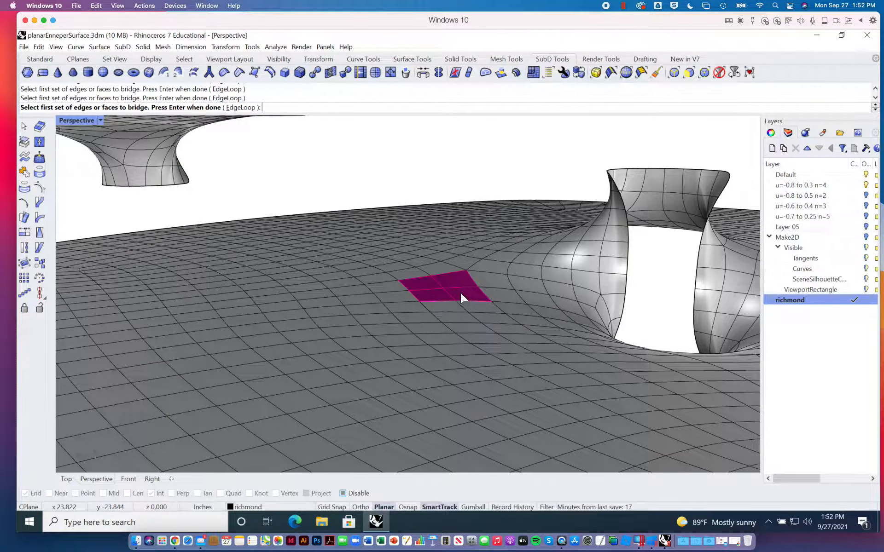
key(Escape)
scroll(438, 257, down, 10)
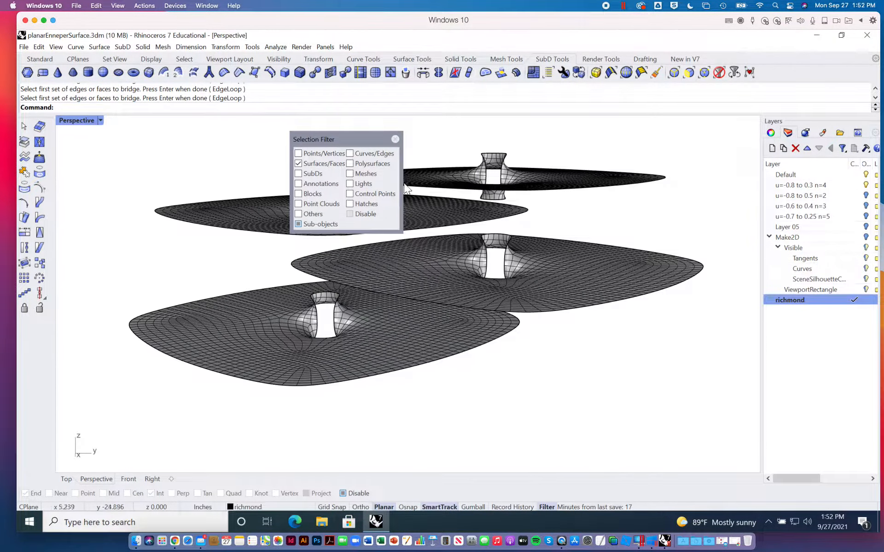
click(395, 139)
Start a Bridge with a two-by-two block of faces on the highest Richmond SubD as the first set.
right_drag(460, 184, 462, 280)
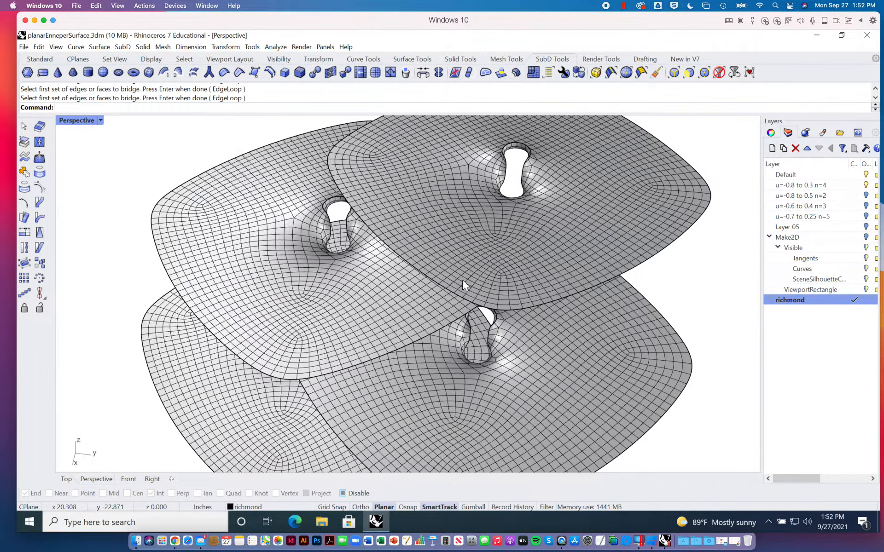
scroll(432, 237, up, 5)
key(Return)
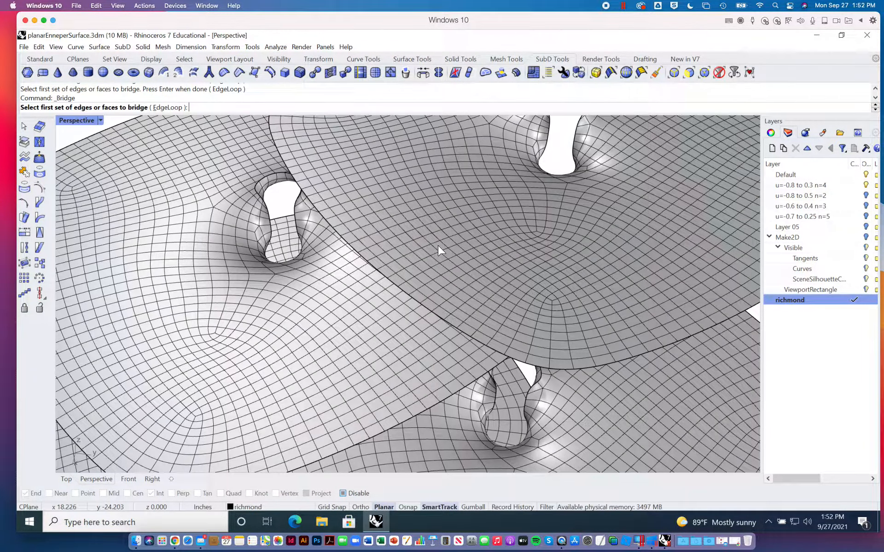
scroll(433, 252, up, 5)
click(430, 252)
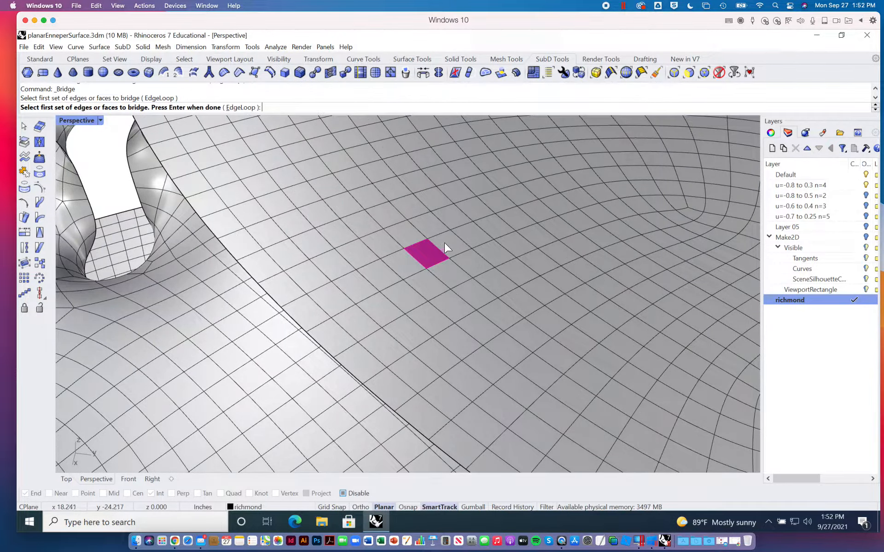
click(443, 242)
click(467, 258)
click(452, 272)
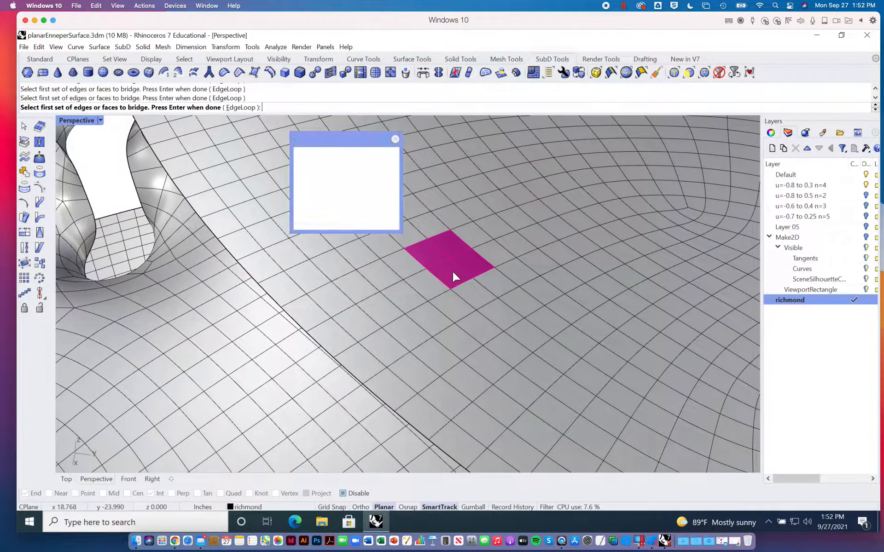
key(Return)
Confirm the first face set, then pick a two-by-two block of faces on the neighbouring lower Richmond SubD as the second bridge set.
scroll(454, 271, down, 3)
scroll(456, 271, down, 2)
right_drag(458, 275, 437, 248)
scroll(438, 237, up, 5)
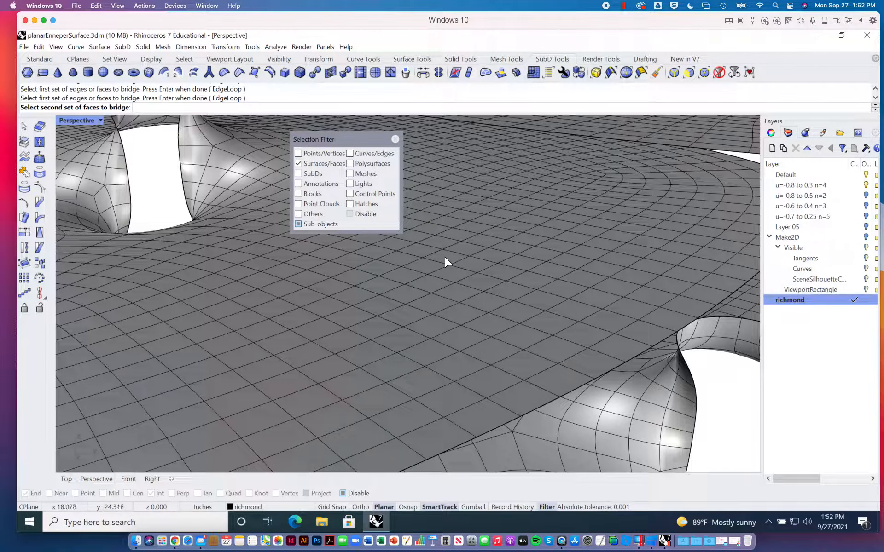
click(446, 261)
click(472, 267)
click(456, 277)
click(430, 269)
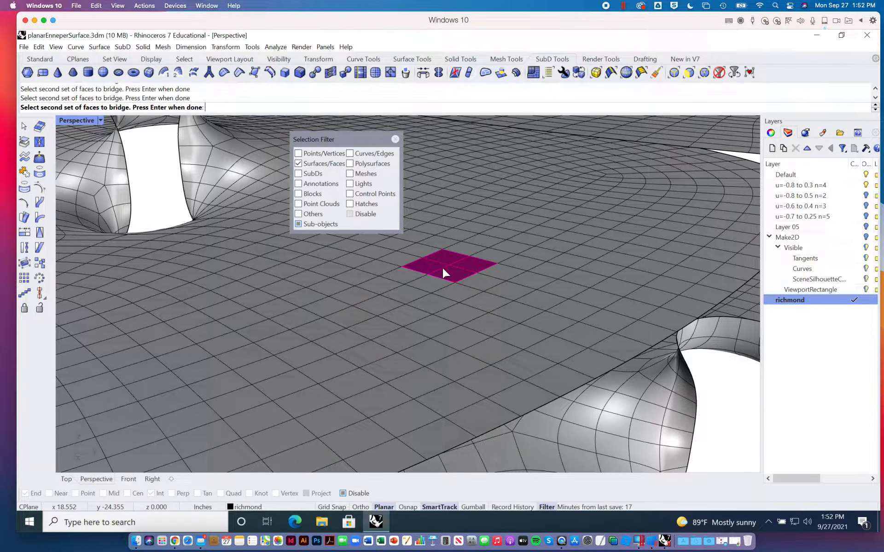
key(Return)
scroll(479, 248, down, 4)
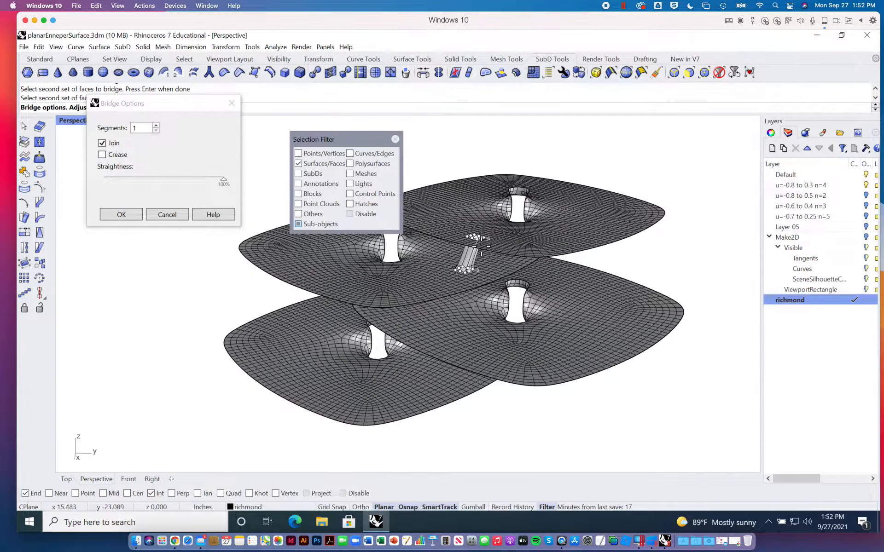
Set the bridge to 4 segments, trying the crease and a lower straightness before returning to no crease and 100% straightness.
scroll(481, 246, up, 5)
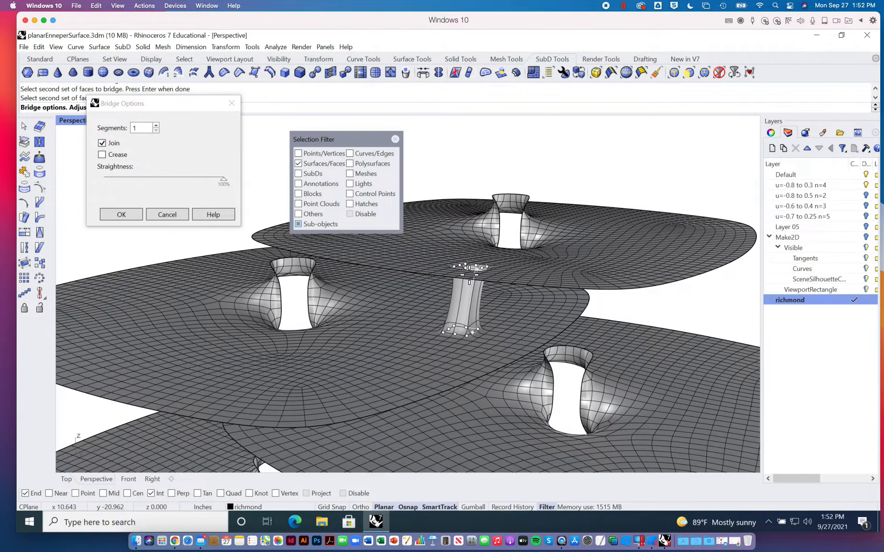
click(102, 156)
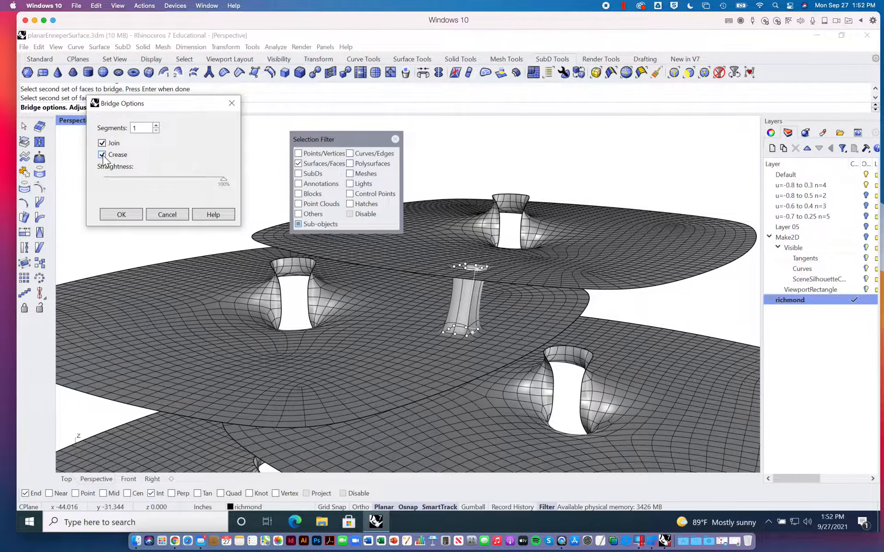
click(103, 155)
click(209, 180)
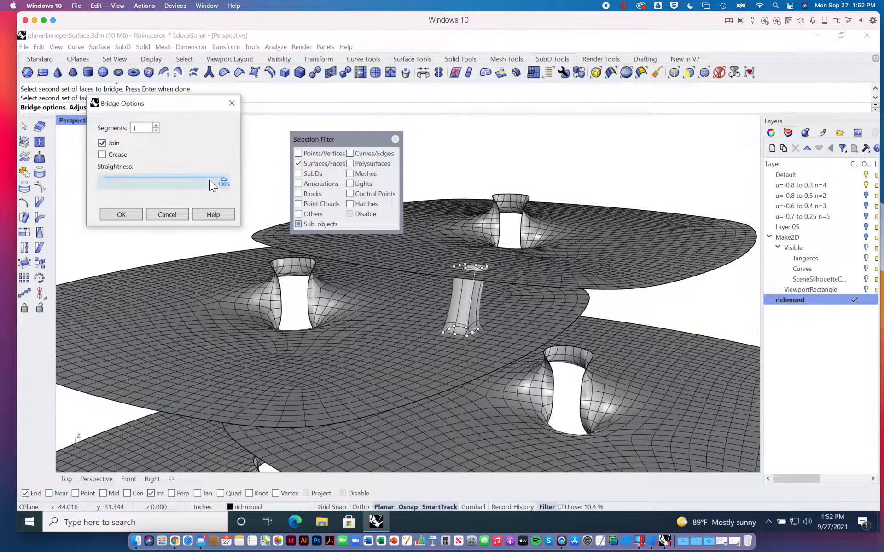
click(156, 125)
click(156, 125)
click(156, 125)
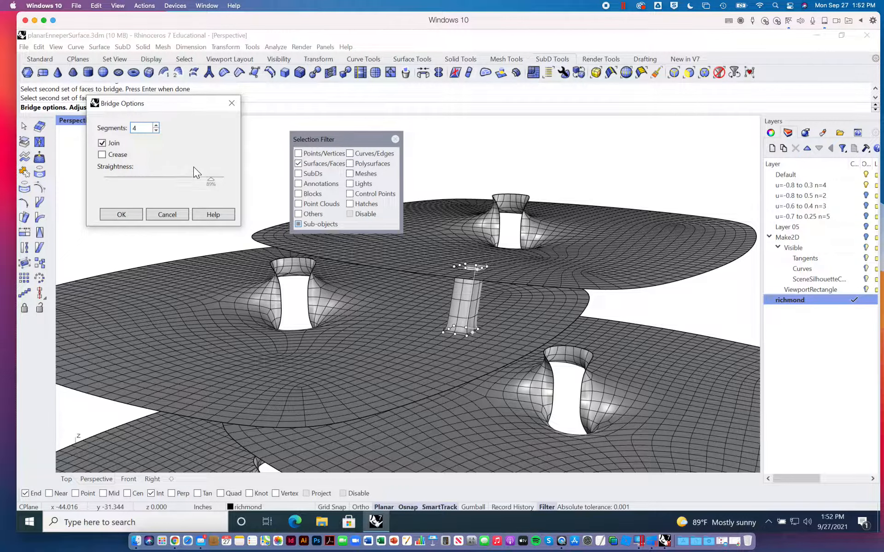
drag(209, 180, 234, 176)
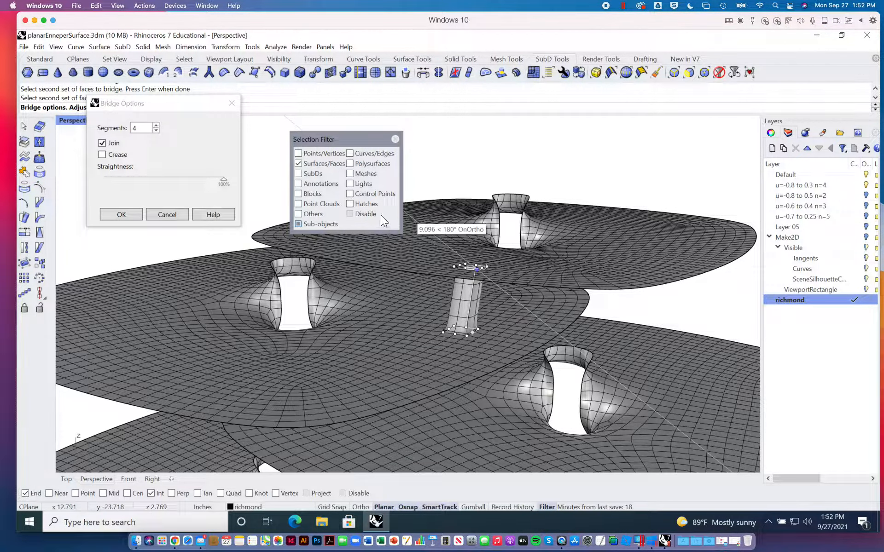
Raise the bridge to 8 segments at 100% straightness and create it joined between the two upper Richmond SubDs.
right_drag(474, 276, 509, 302)
scroll(509, 302, up, 10)
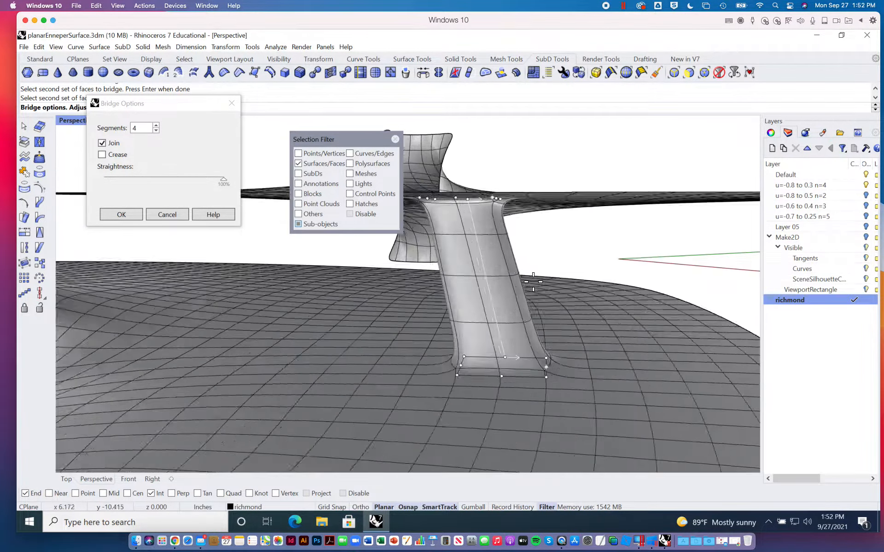
scroll(557, 324, down, 6)
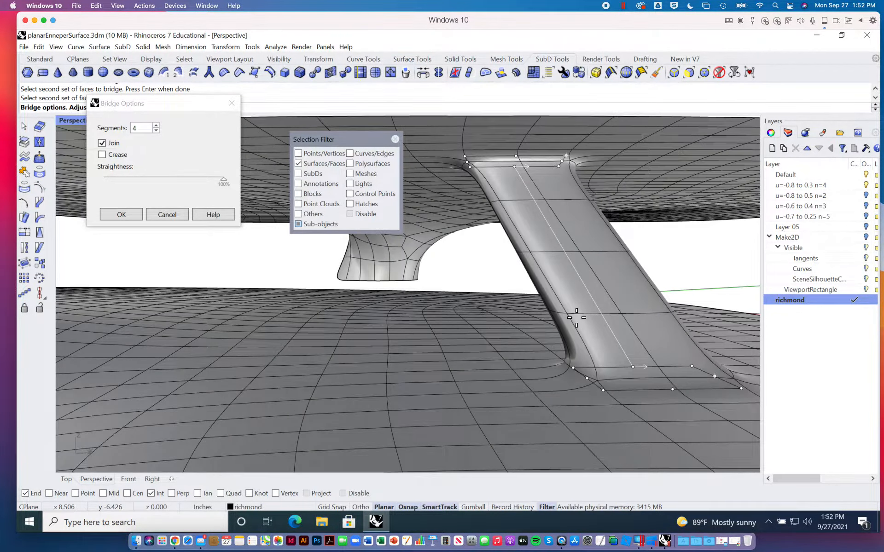
right_drag(561, 327, 535, 295)
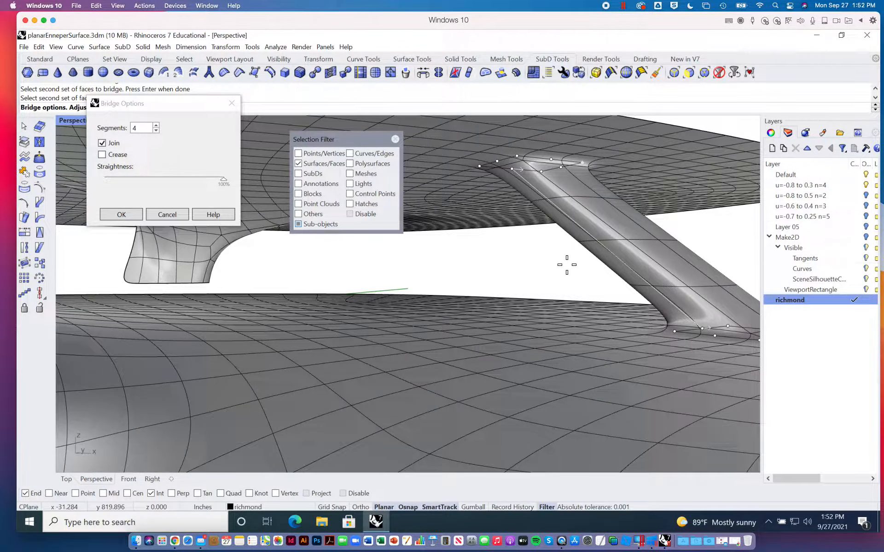
scroll(571, 248, down, 2)
right_drag(559, 263, 567, 255)
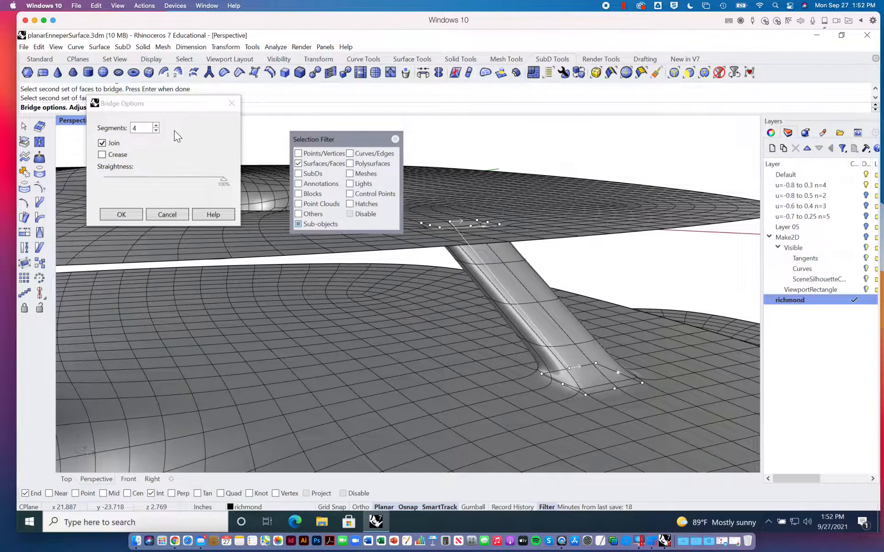
click(156, 125)
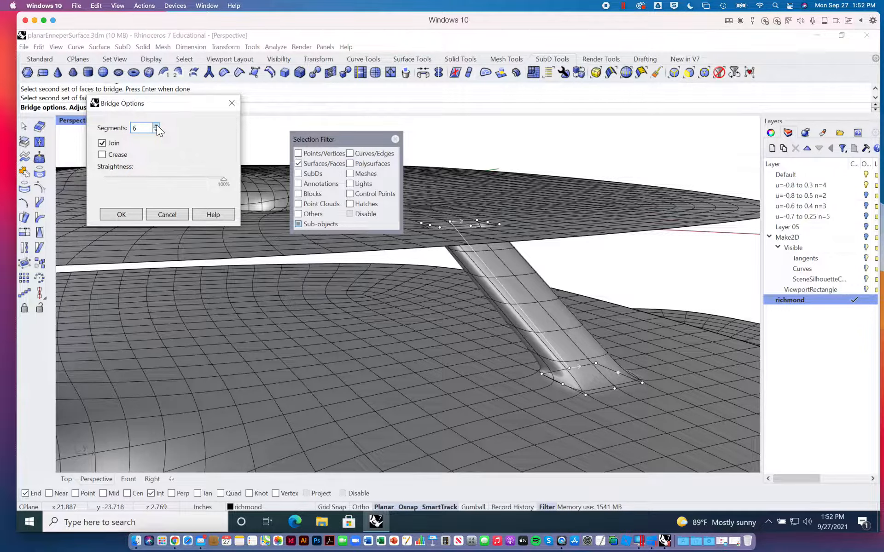
click(157, 126)
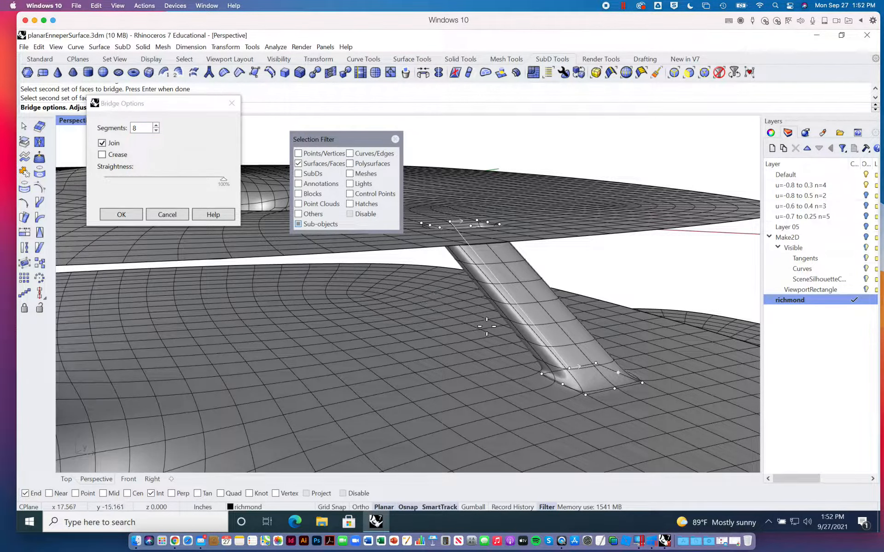
right_drag(618, 352, 466, 278)
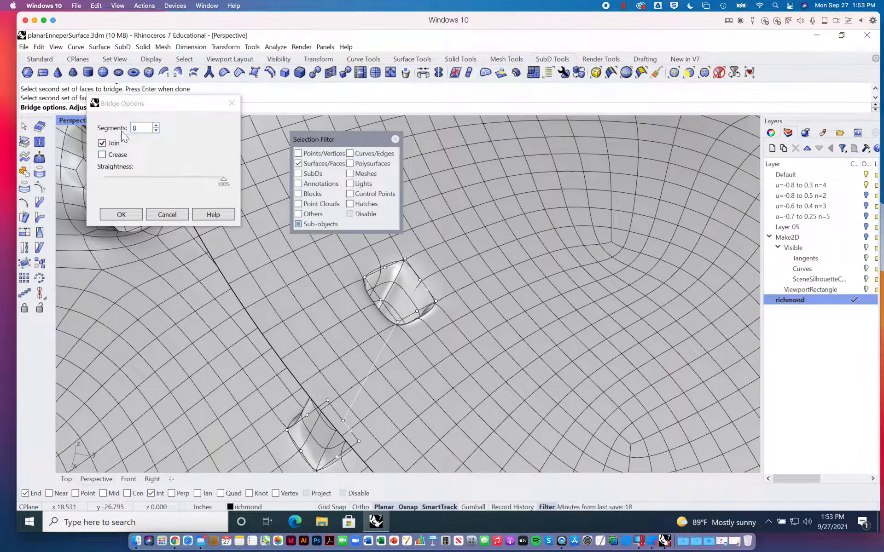
mouse_move(223, 181)
mouse_down()
mouse_move(105, 188)
mouse_move(225, 180)
mouse_up()
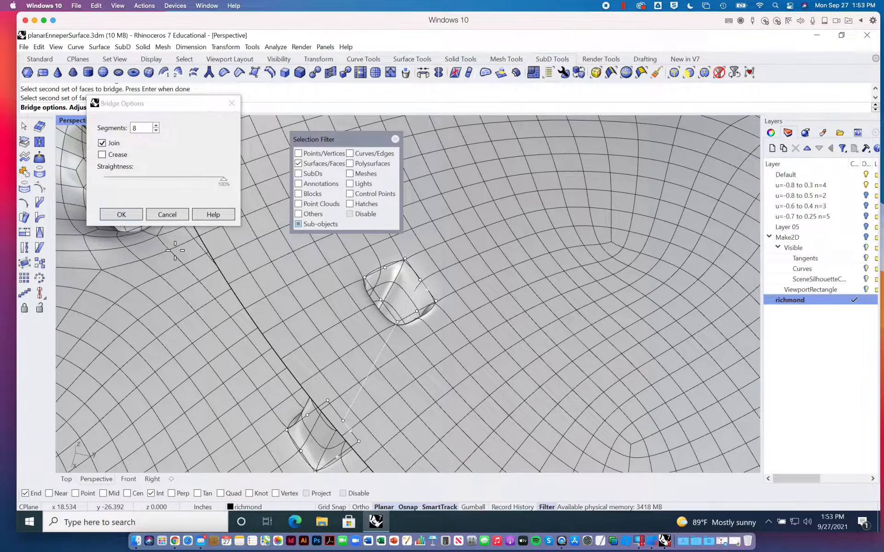
click(135, 218)
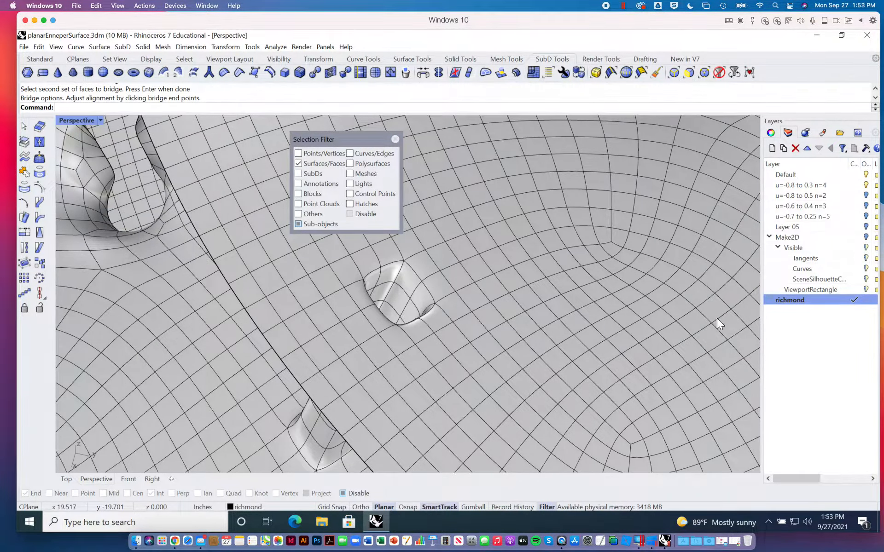
Examine the bridge between the upper layers and the open necks of the Richmond SubDs from above and from the side.
scroll(477, 272, down, 10)
right_drag(477, 273, 549, 298)
scroll(461, 271, up, 6)
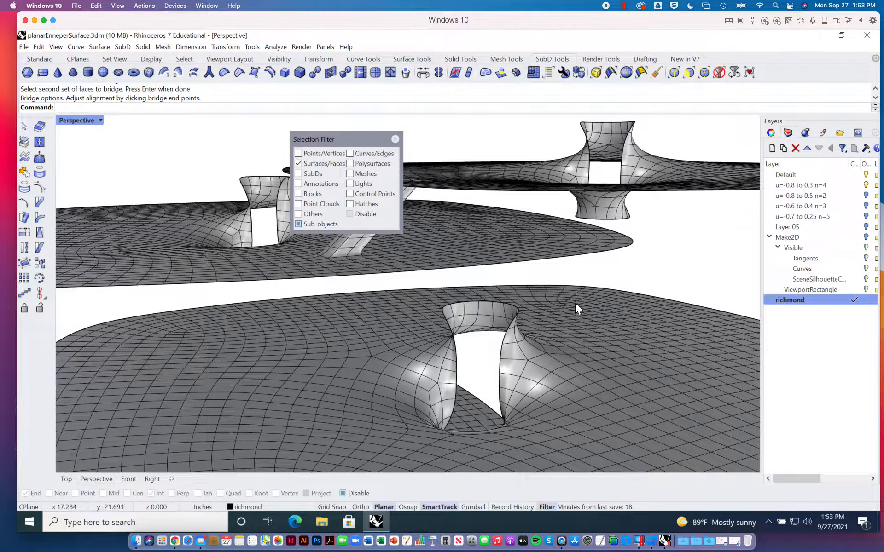
right_drag(516, 246, 511, 288)
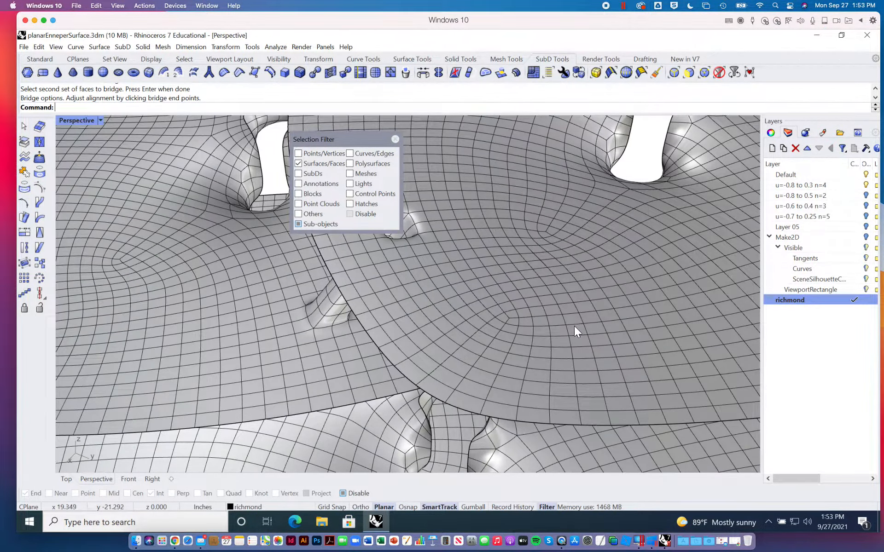
right_drag(573, 327, 607, 305)
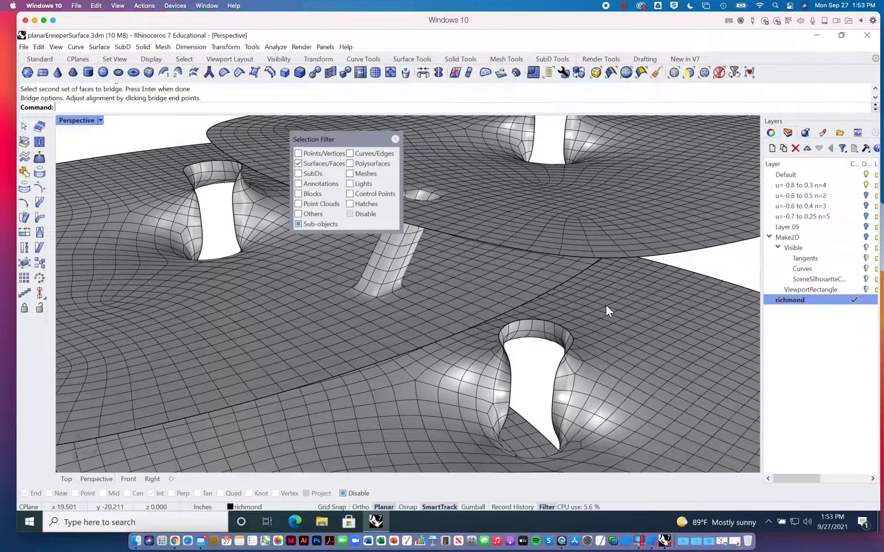
mouse_move(597, 303)
right_down()
mouse_move(570, 302)
mouse_move(552, 275)
mouse_move(536, 280)
mouse_move(635, 269)
mouse_move(631, 253)
mouse_move(611, 258)
mouse_move(598, 296)
right_up()
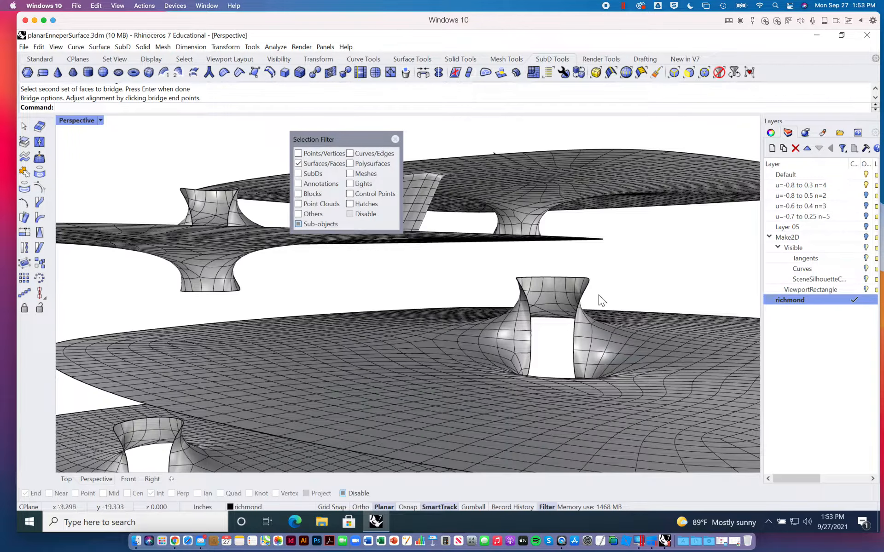
Undo the accidental drag of a face beside the neck and close the faces-only selection filter.
drag(593, 334, 483, 332)
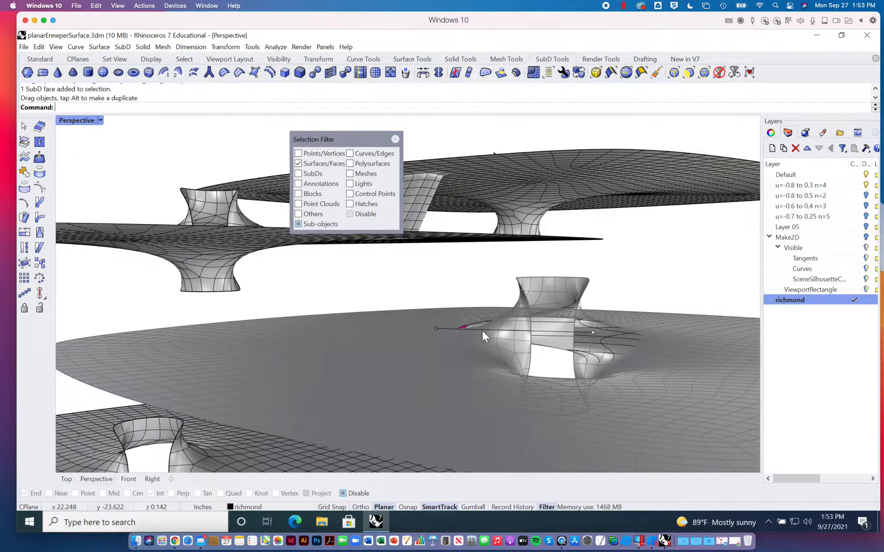
key(ctrl+z)
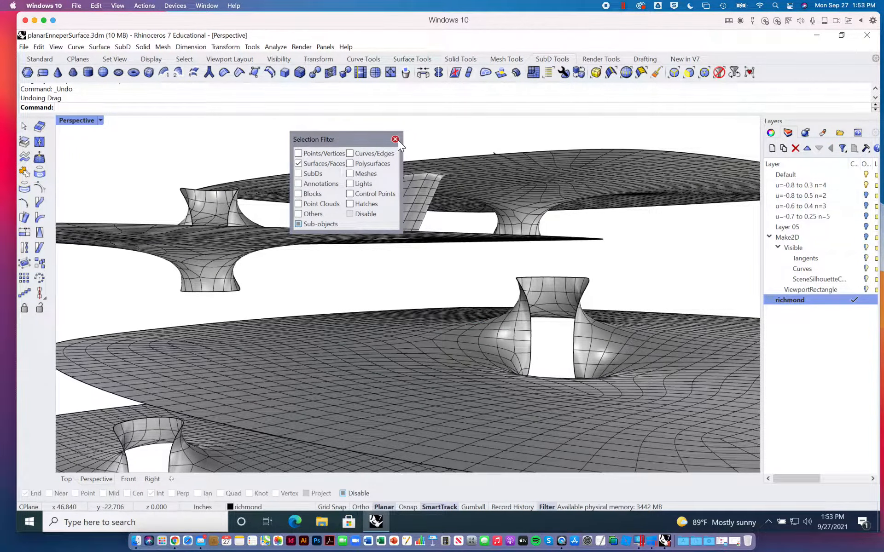
click(397, 140)
click(27, 128)
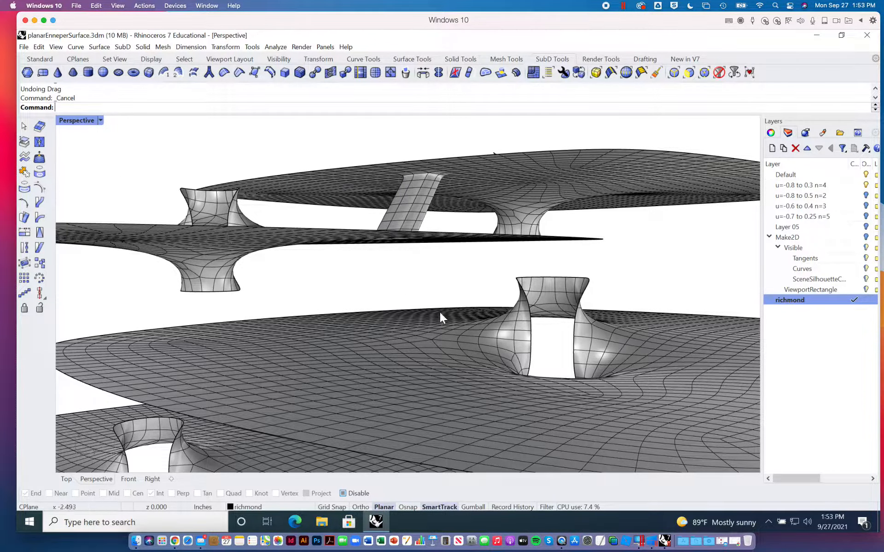
Move the third-highest Richmond SubD so its neck sits under the neck above, lowering it slightly in the front view.
drag(517, 341, 253, 351)
double_click(70, 122)
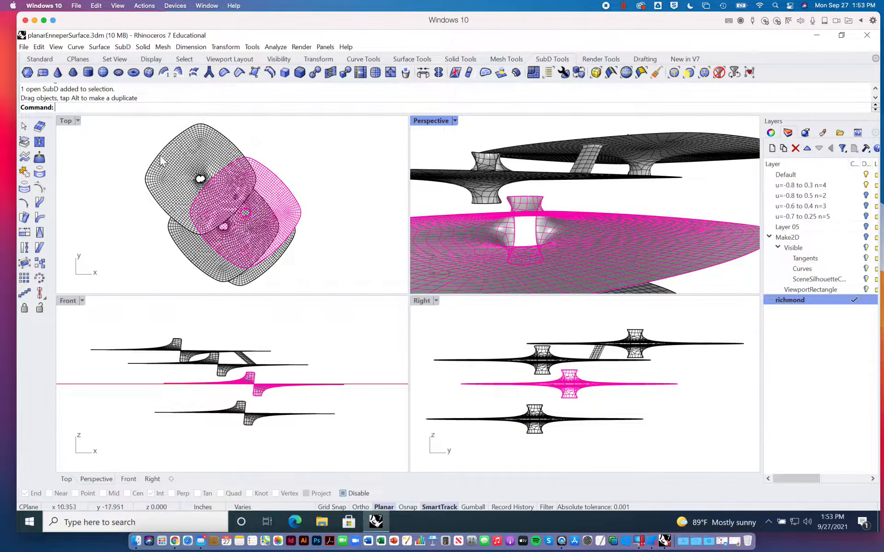
drag(282, 207, 259, 224)
drag(247, 390, 247, 400)
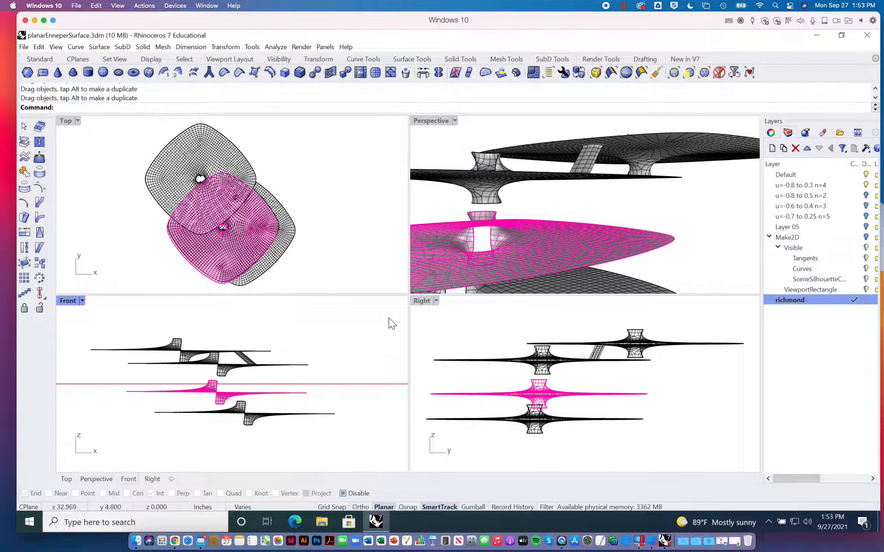
click(542, 198)
scroll(496, 207, up, 3)
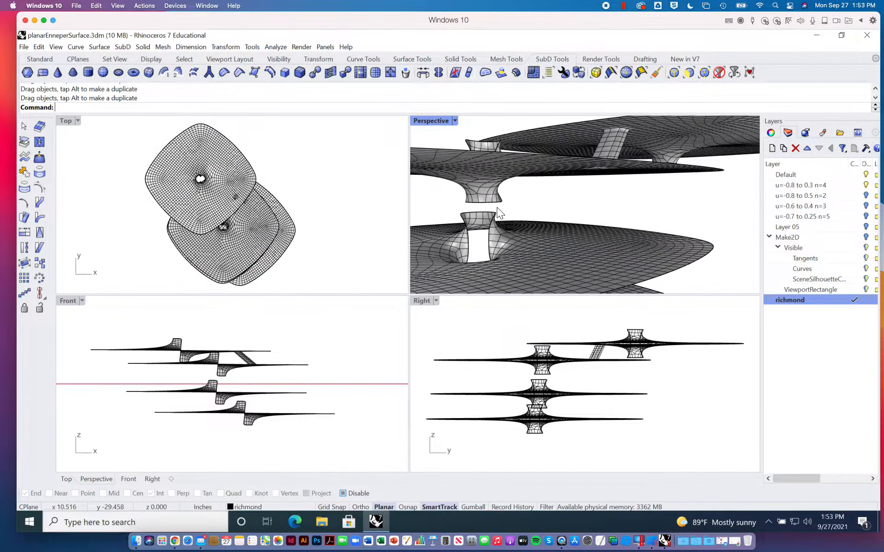
double_click(440, 121)
Try to bridge the open rim edges of the two facing Richmond necks with selection limited to edges.
click(425, 74)
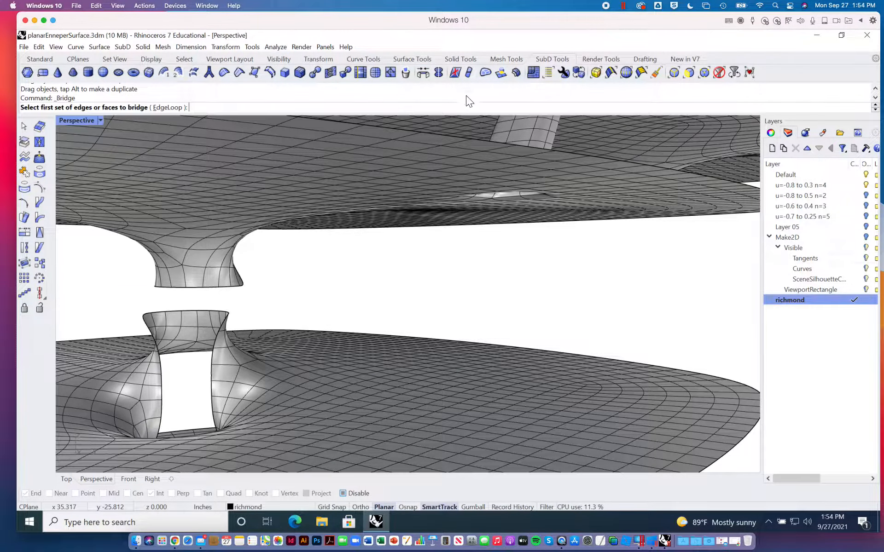
click(685, 73)
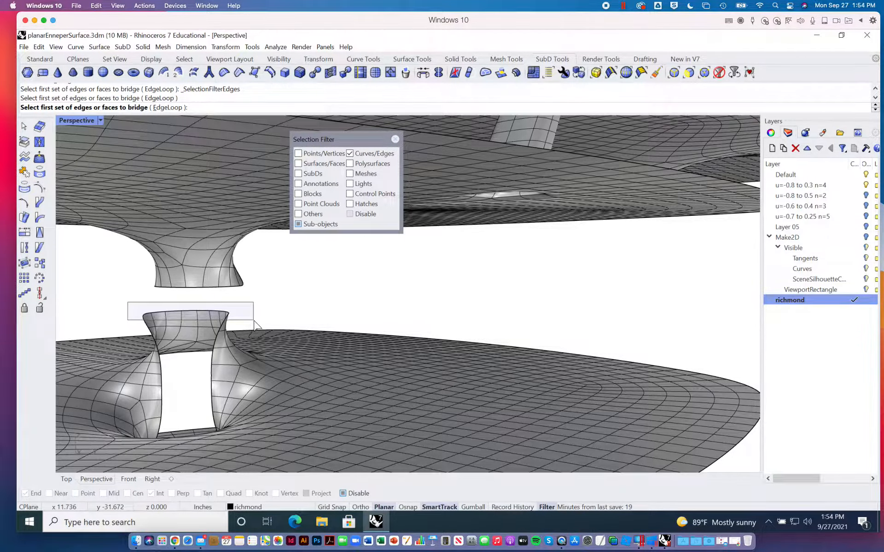
click(147, 310)
key(Return)
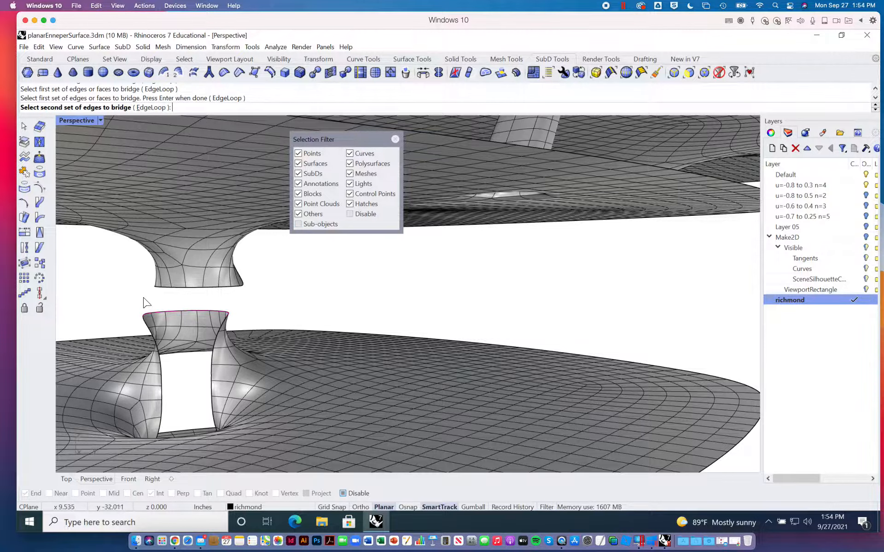
click(251, 284)
key(Return)
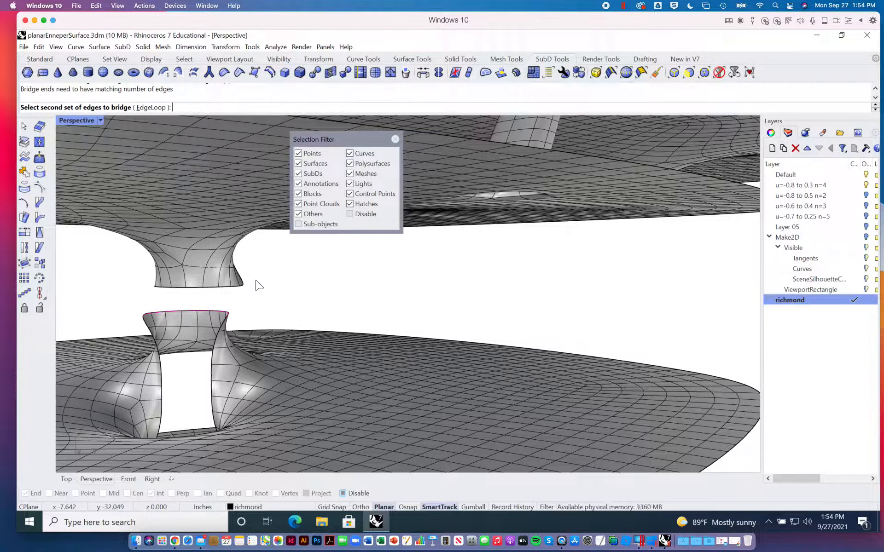
key(Escape)
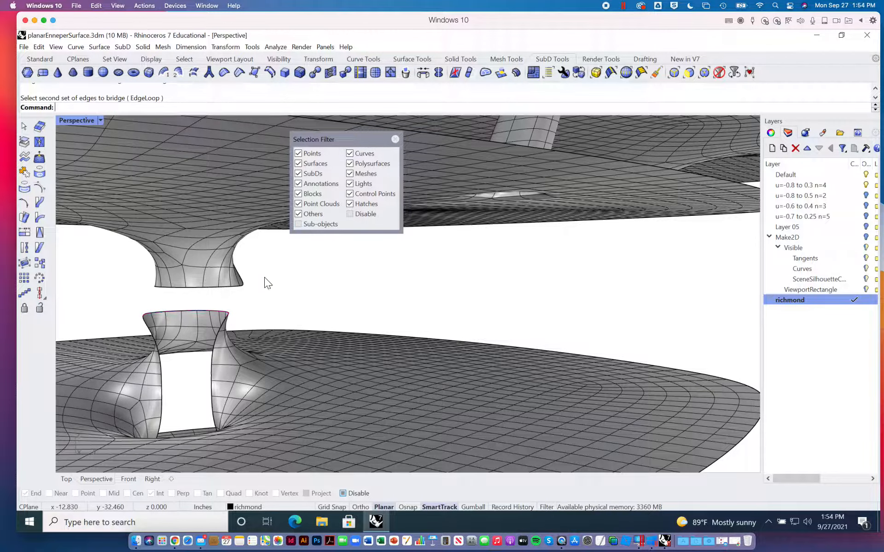
Try to bridge the open rim of the lower Richmond neck to part of the rim edges on the neck above.
right_drag(268, 280, 197, 280)
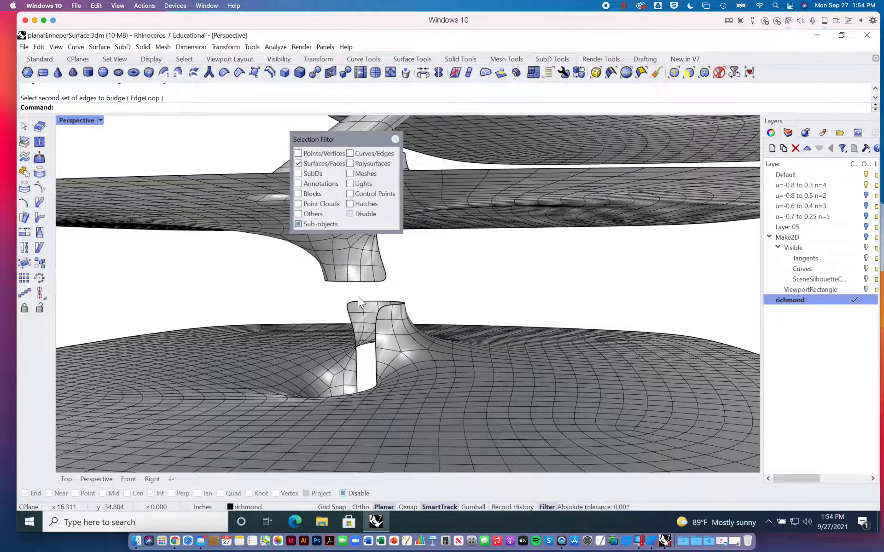
key(Return)
click(402, 310)
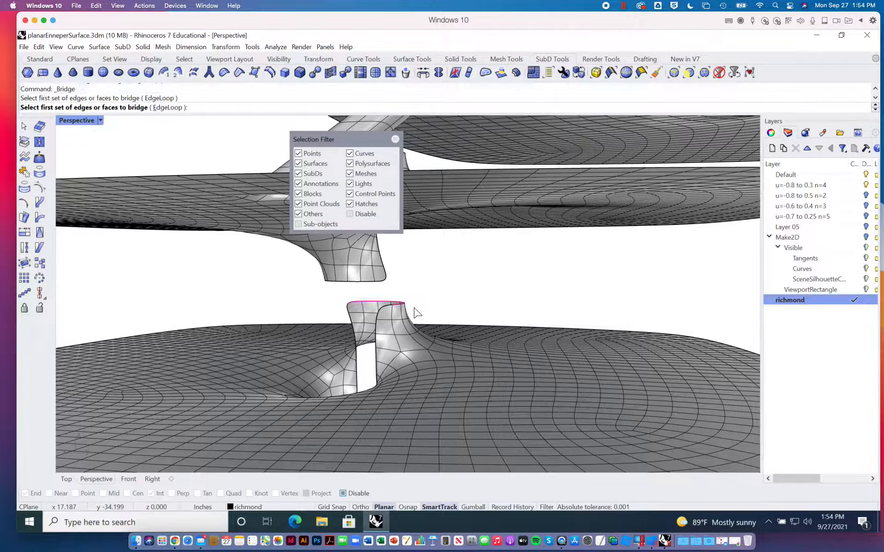
right_drag(394, 297, 414, 306)
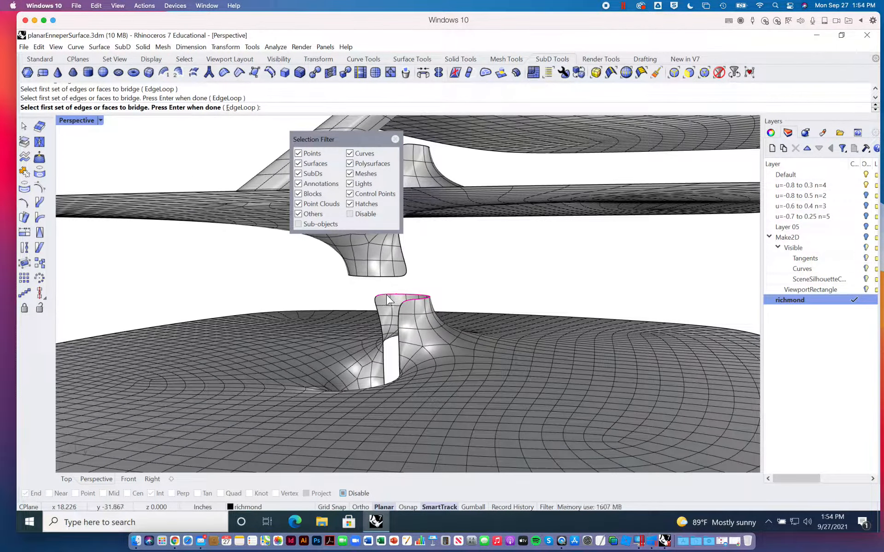
key(Return)
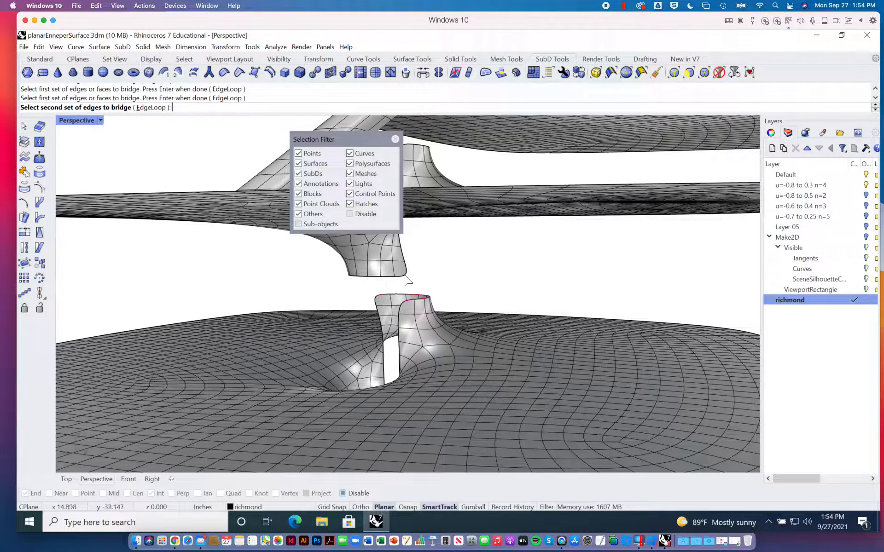
click(384, 277)
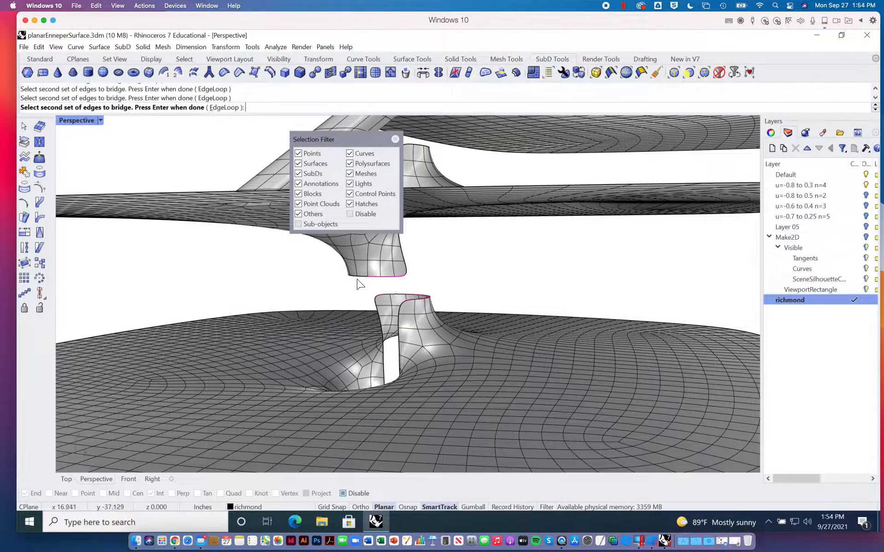
right_drag(337, 278, 383, 280)
right_drag(235, 282, 321, 275)
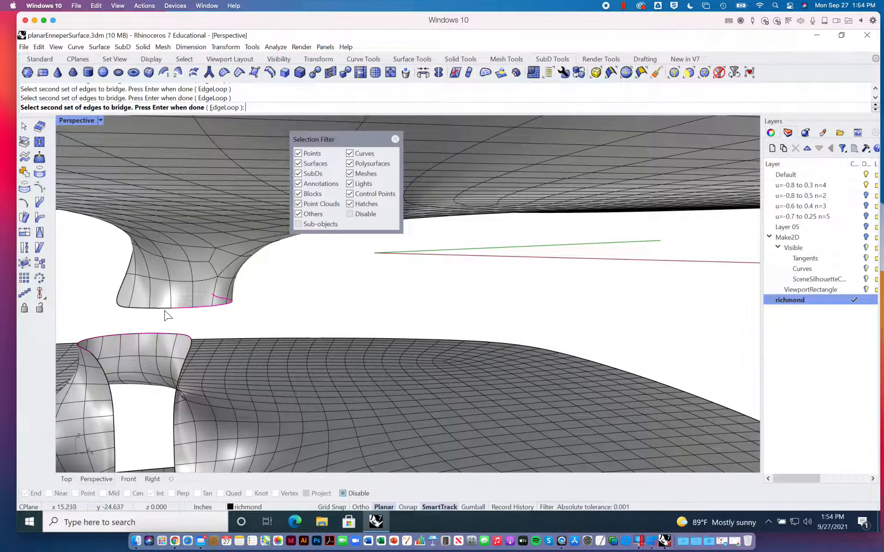
key(Return)
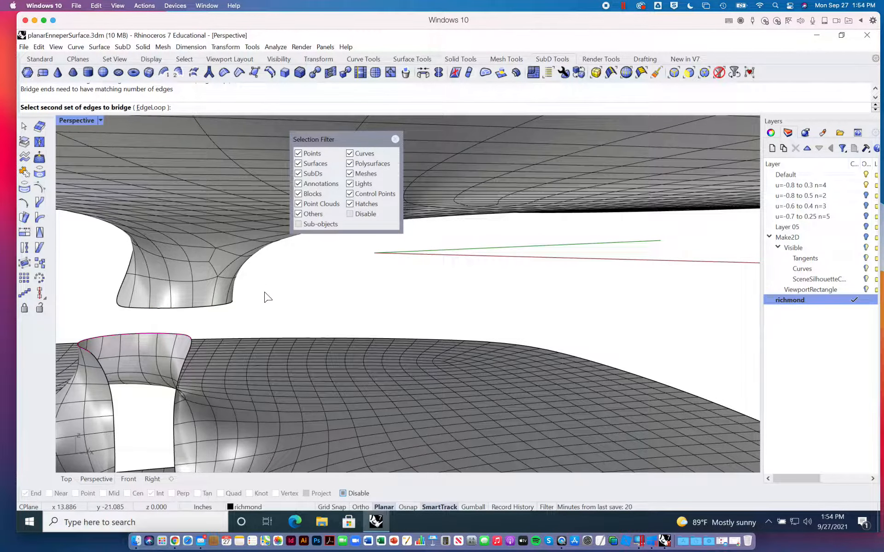
Retry the bridge with a window-selected set of rim edges on the upper neck, and cancel the command.
drag(109, 315, 271, 304)
right_drag(272, 300, 198, 299)
click(306, 284)
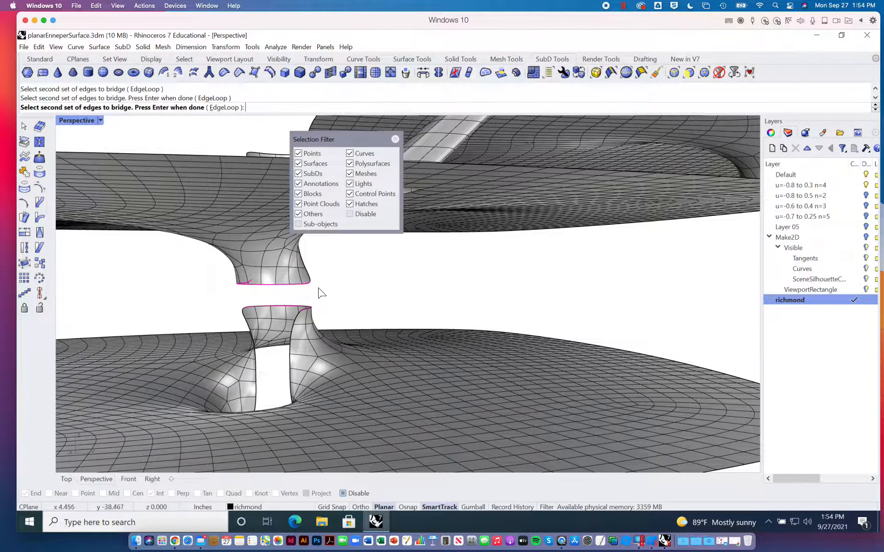
key(Return)
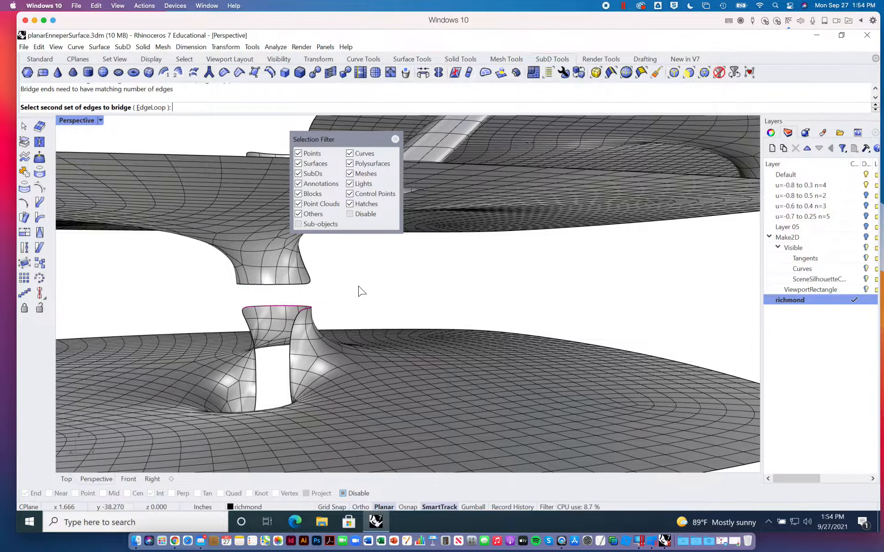
right_drag(361, 291, 359, 295)
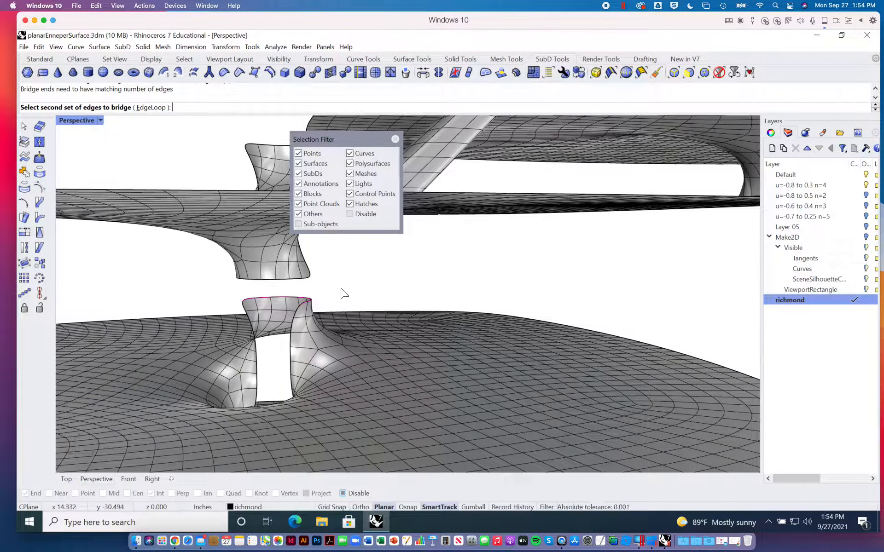
key(Escape)
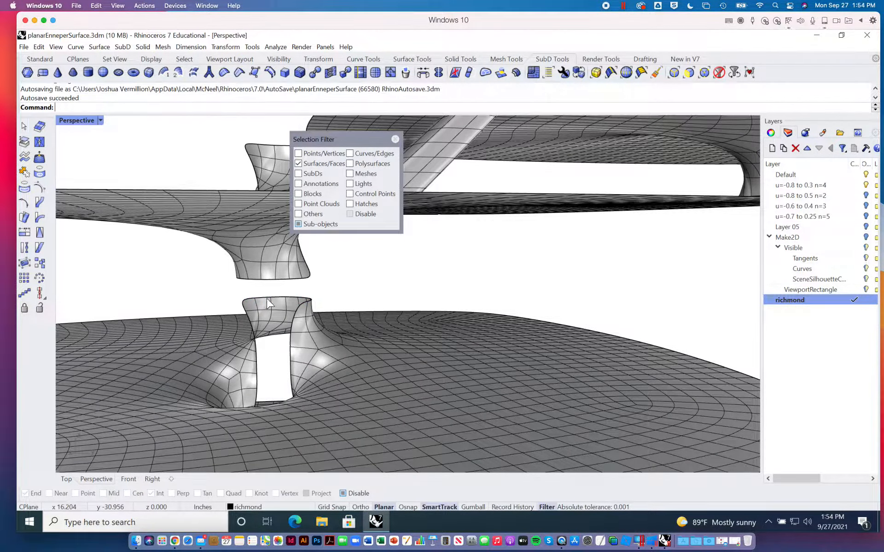
Restart the bridge with a few individually picked edges along the lower neck's rim as its first set.
key(Return)
click(263, 298)
click(279, 300)
click(302, 299)
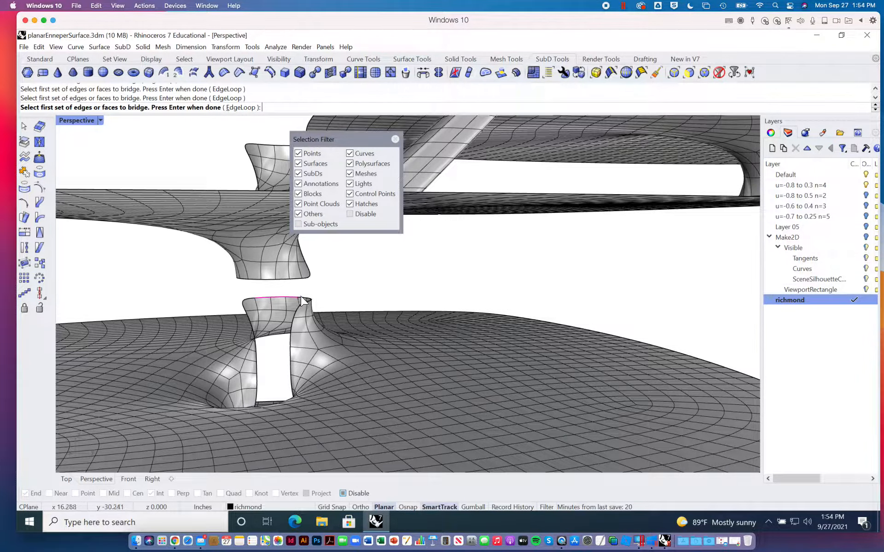
right_drag(334, 296, 346, 301)
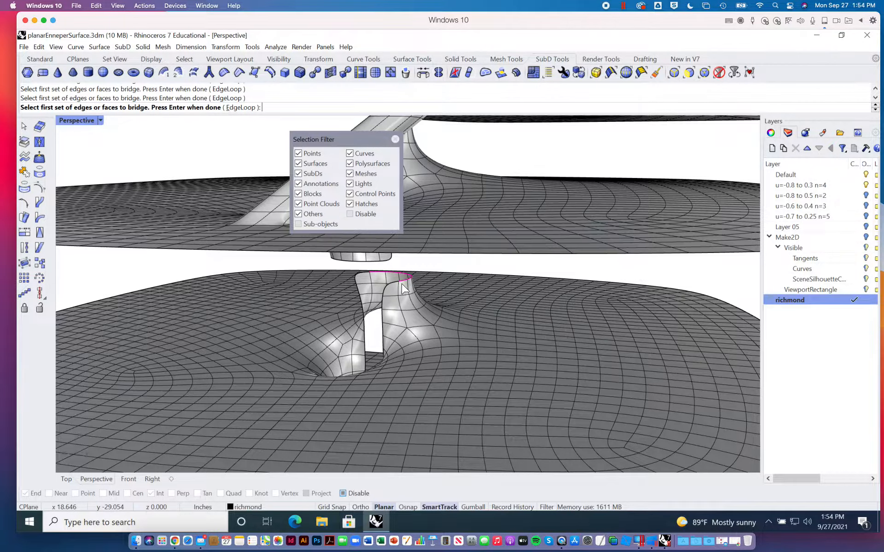
right_drag(402, 284, 411, 277)
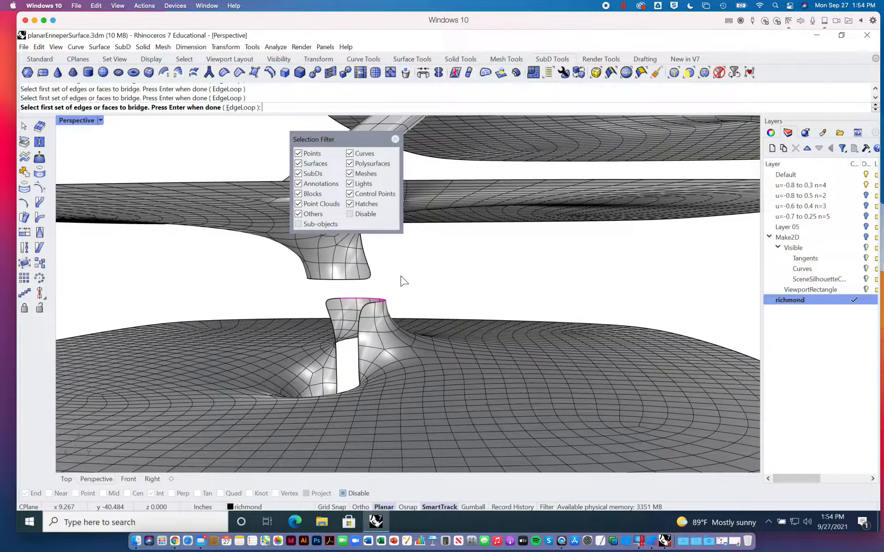
key(Return)
Pick the upper neck's rim edges as the second set, preview the bridge between the necks, and cancel it.
click(352, 280)
click(339, 280)
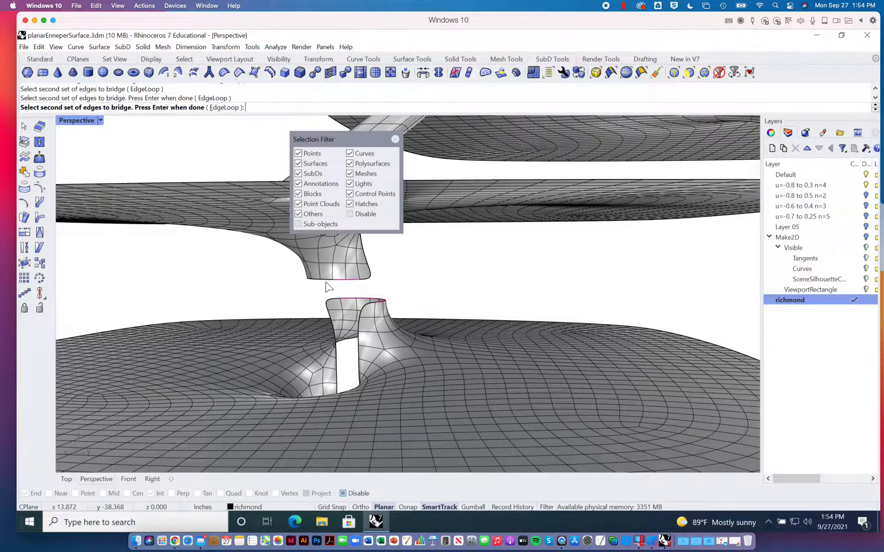
click(326, 280)
mouse_move(318, 285)
right_down()
mouse_move(355, 280)
mouse_move(308, 285)
right_up()
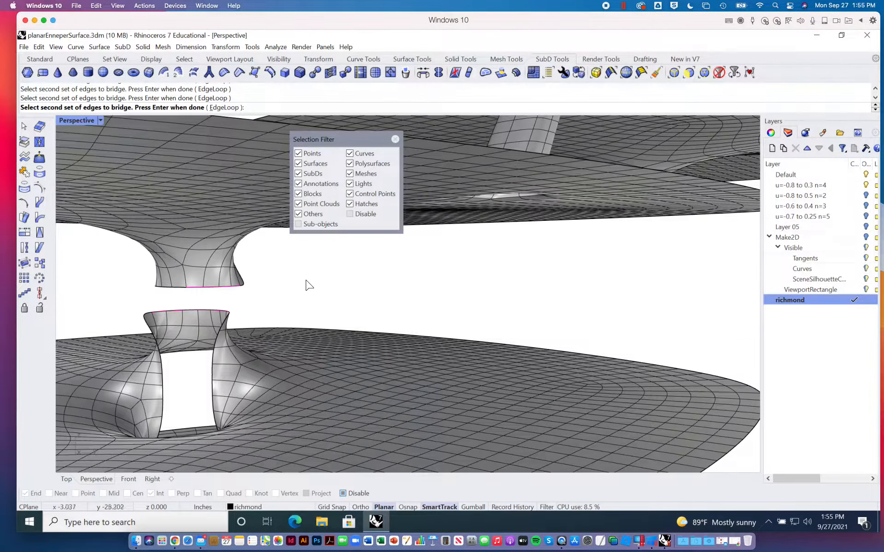
right_drag(182, 290, 236, 290)
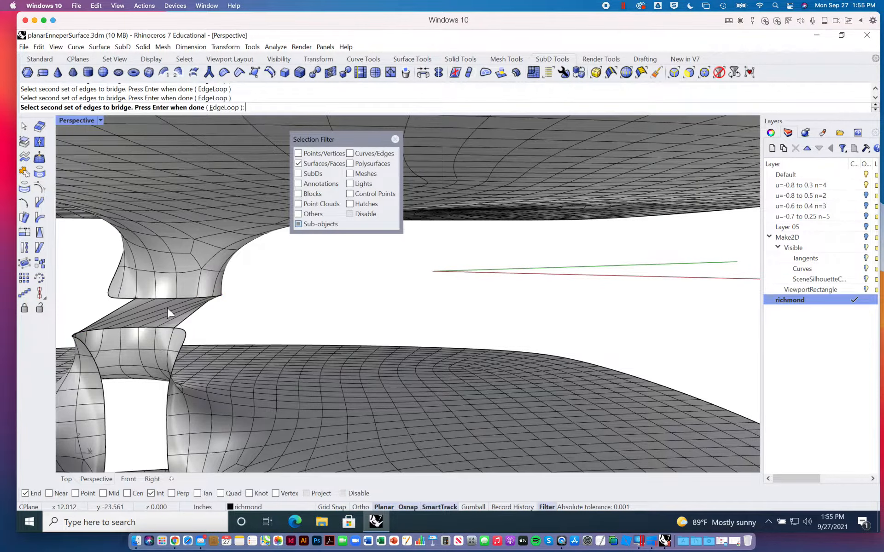
key(Return)
right_drag(282, 300, 276, 276)
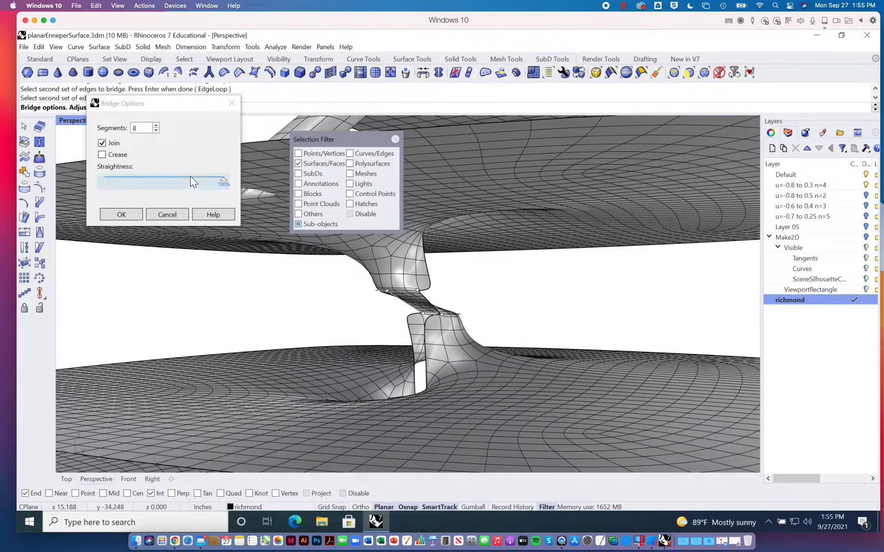
click(179, 217)
right_drag(424, 272, 510, 304)
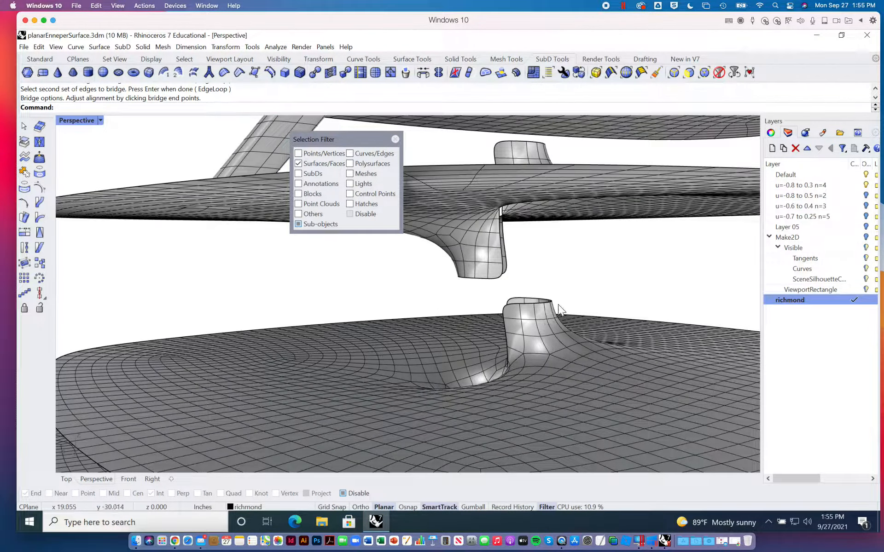
scroll(580, 303, up, 8)
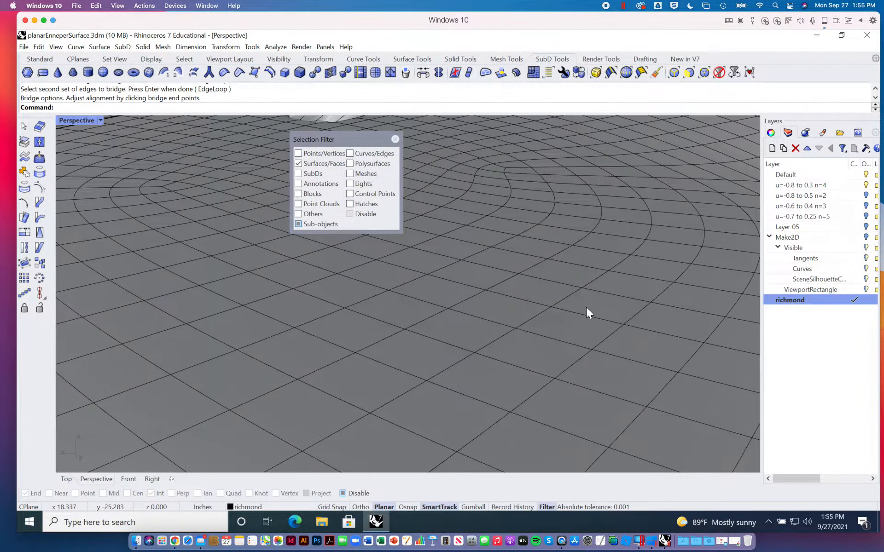
scroll(586, 307, down, 8)
click(586, 306)
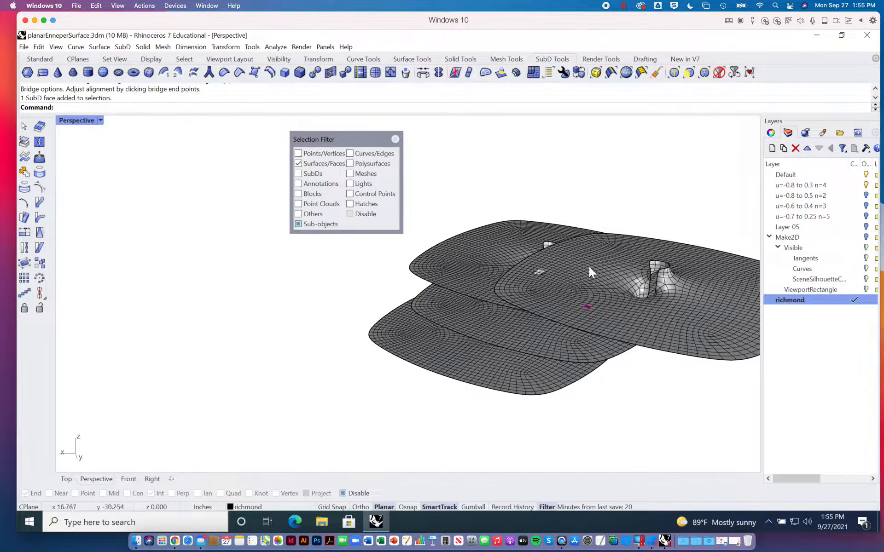
click(26, 46)
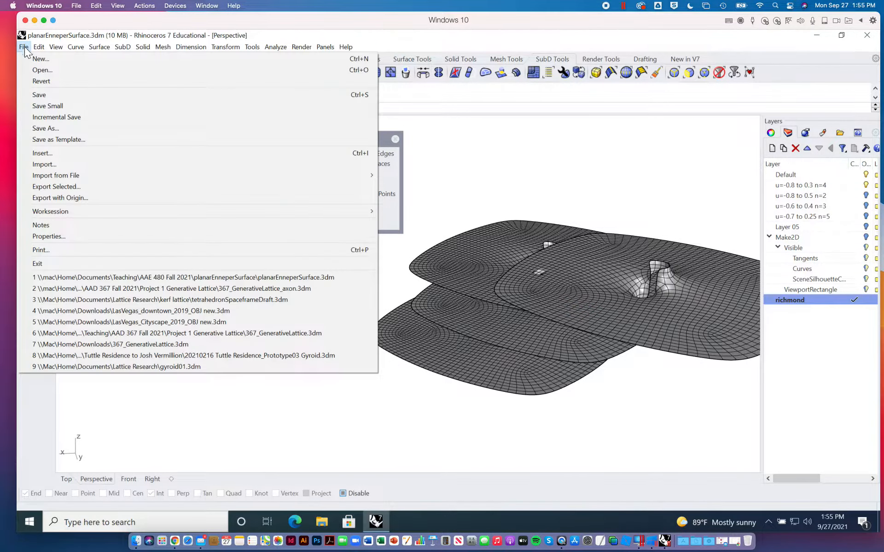
click(45, 69)
click(416, 299)
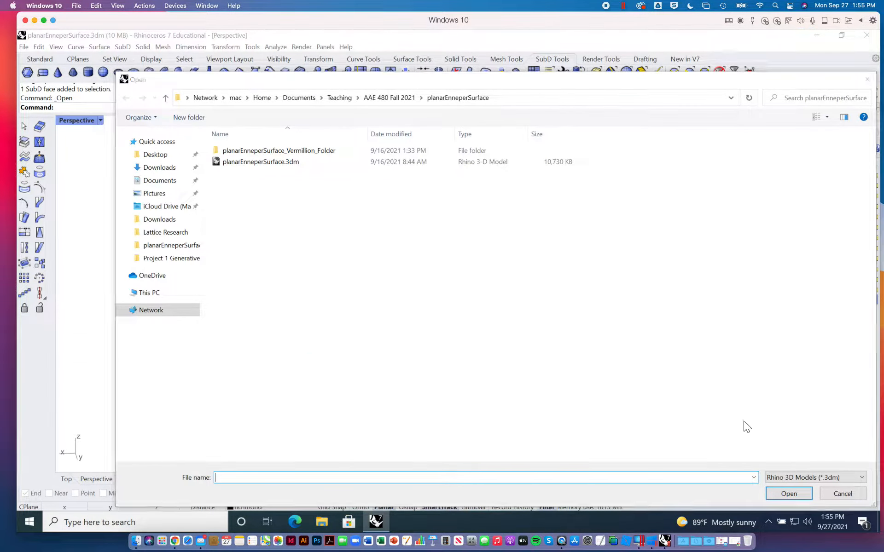
click(840, 494)
Open the recent model gyroid01.3dm without saving the changes to planarEnneperSurface.3dm.
click(23, 47)
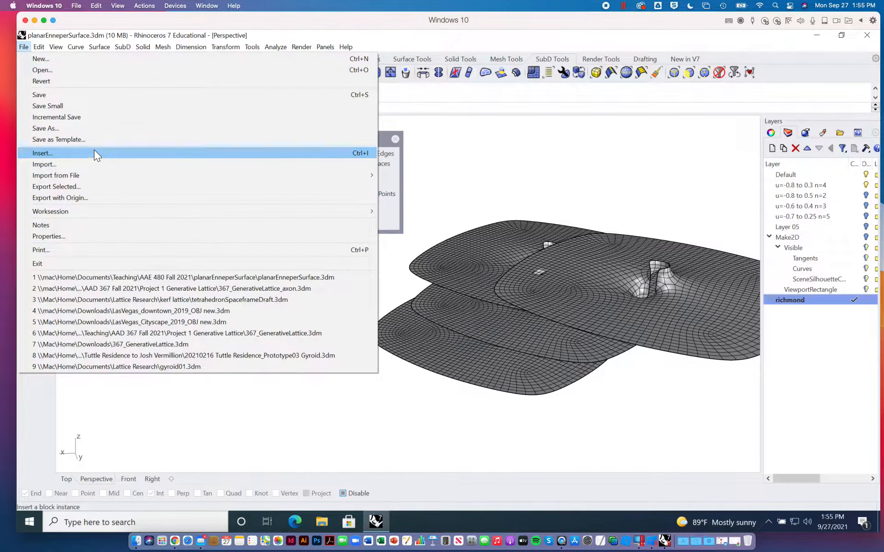
click(191, 365)
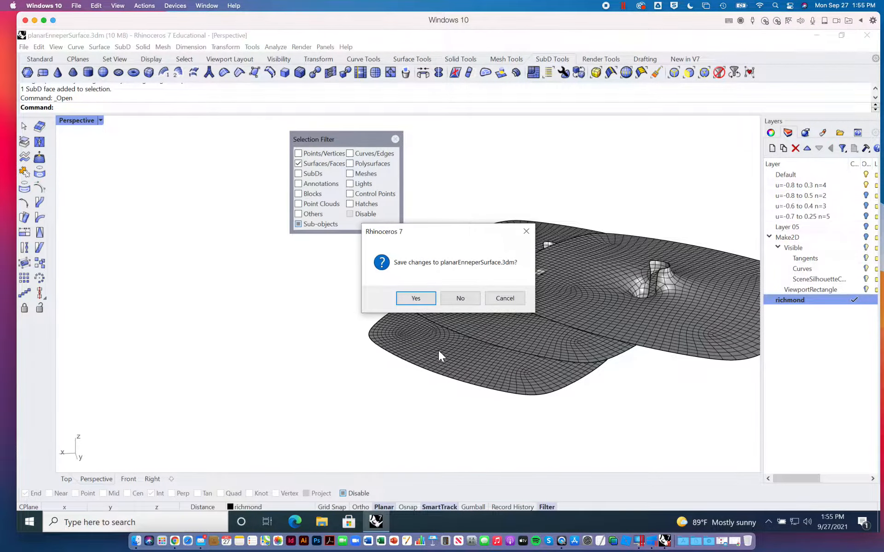
click(460, 298)
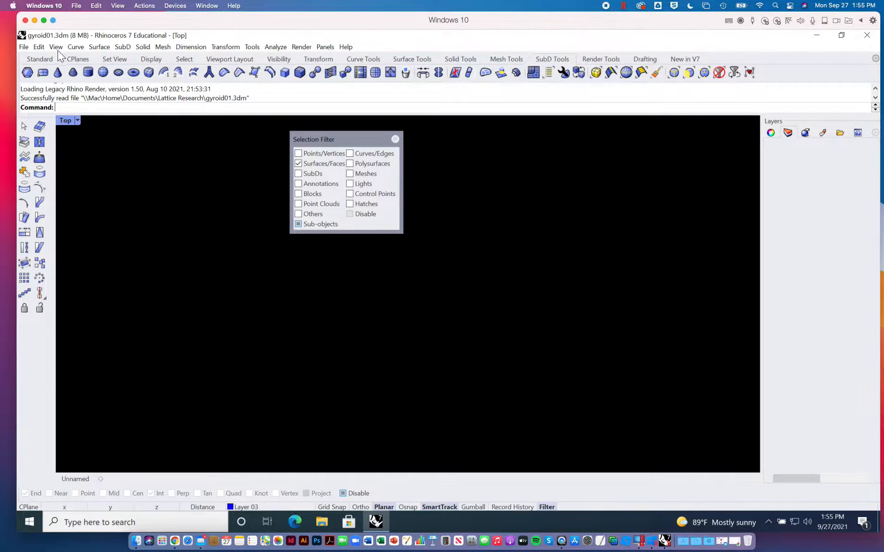
click(24, 47)
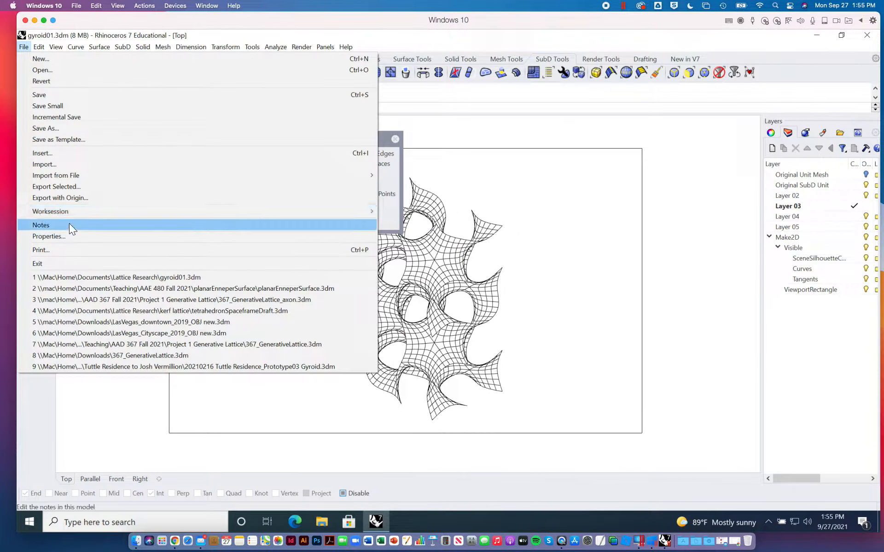
click(51, 70)
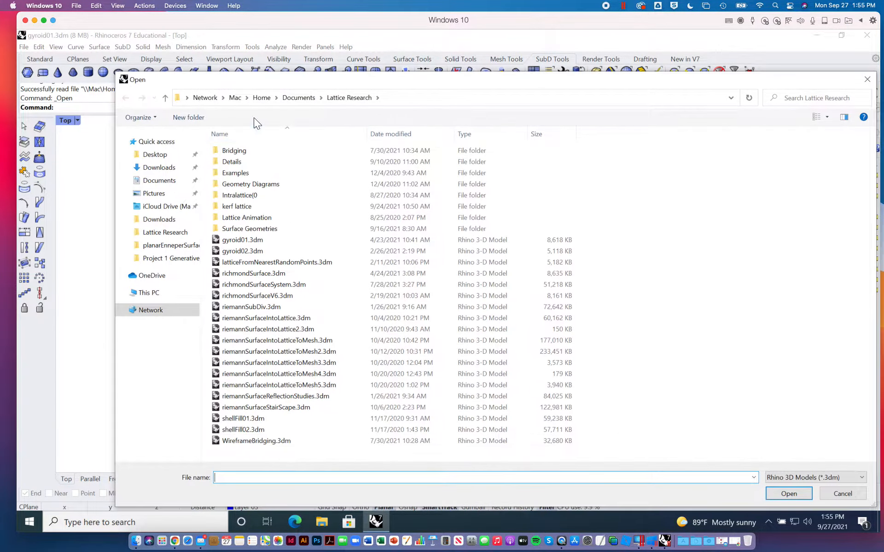
click(822, 492)
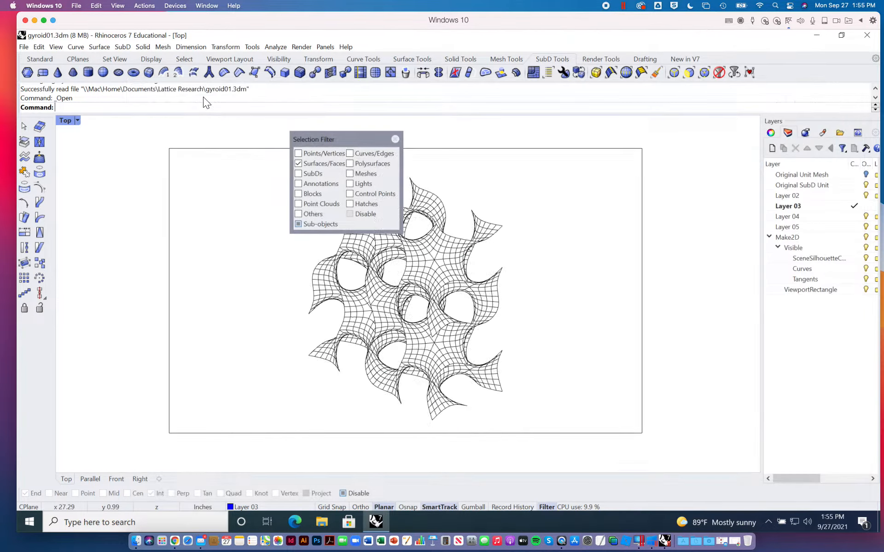
Open the recent Prototype03 Gyroid residence model and maximize its Exterior Screen 01 viewport.
click(24, 47)
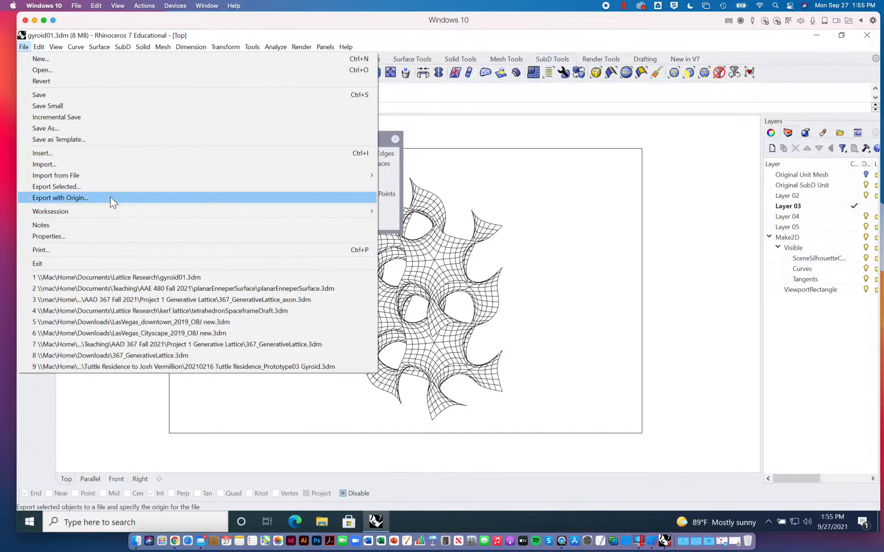
click(217, 367)
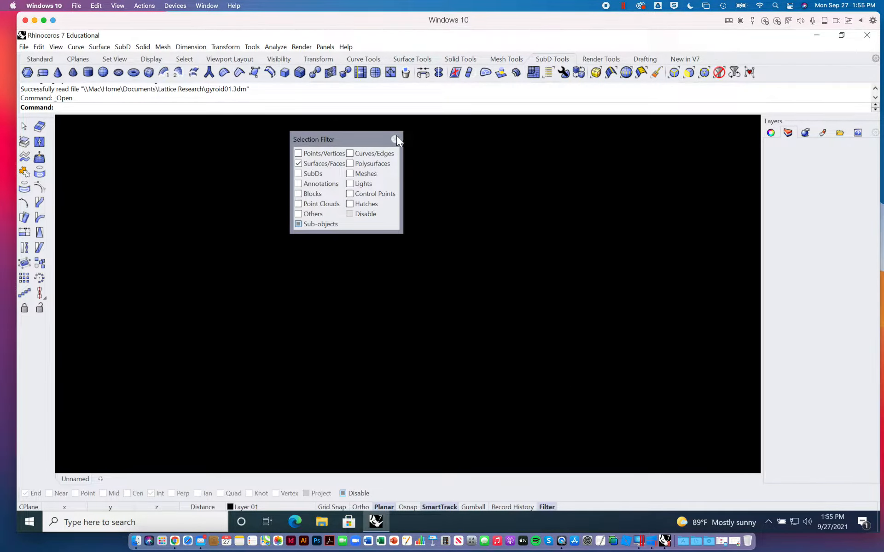
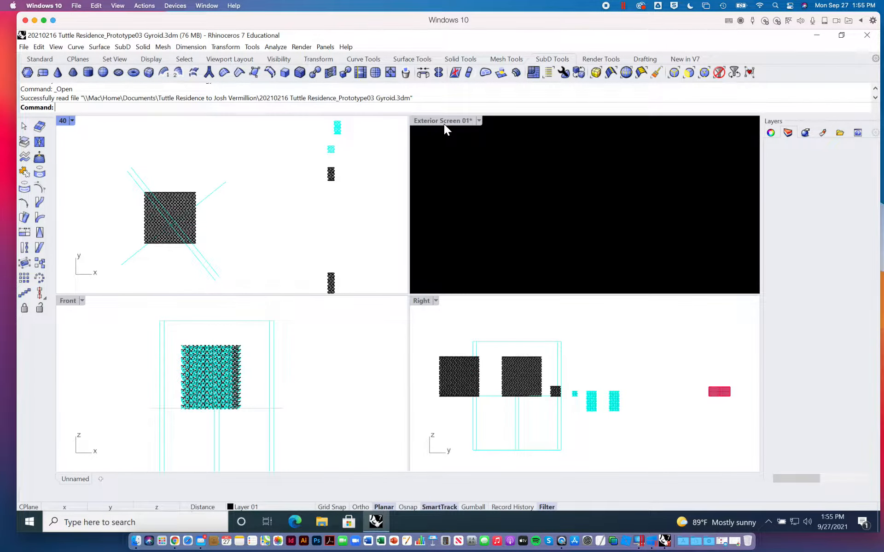
click(453, 121)
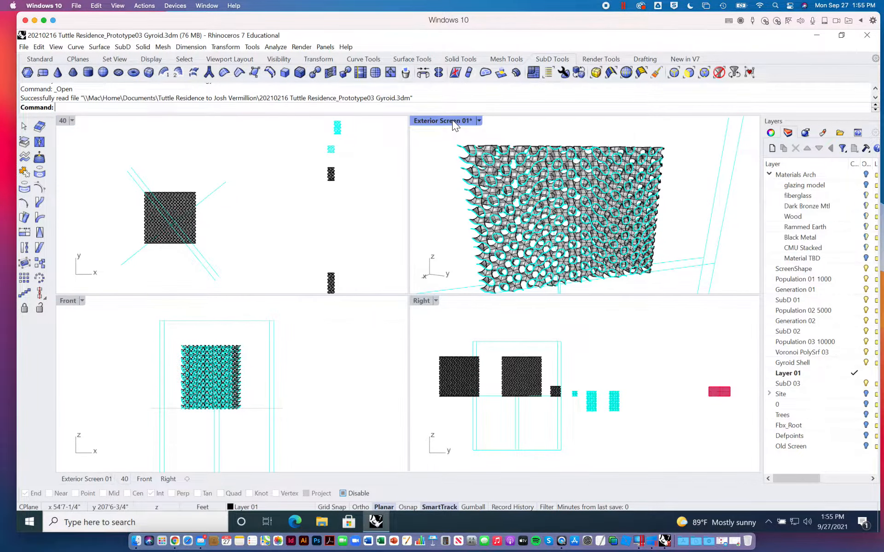
double_click(453, 121)
Examine the gyroid screen and its surrounding frame up close, from the side and from a distance.
right_drag(257, 272, 452, 261)
scroll(454, 275, up, 10)
scroll(455, 275, down, 15)
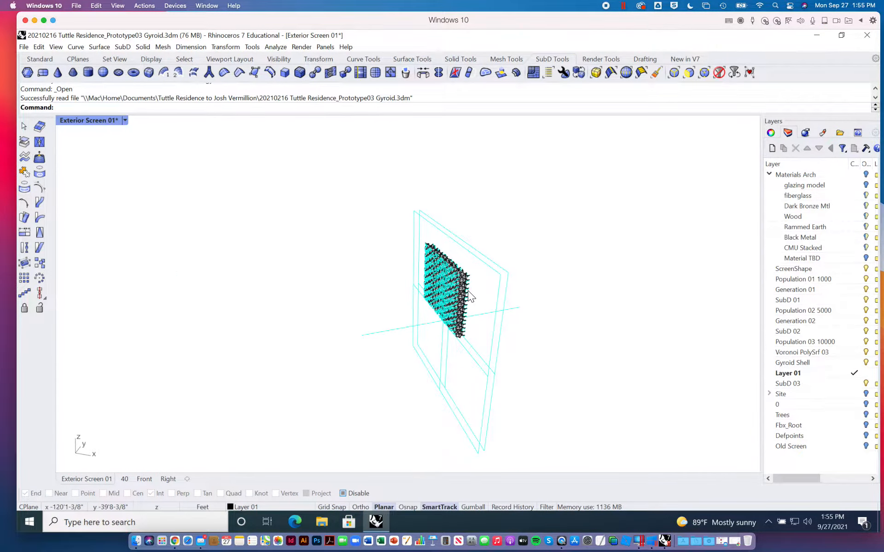
scroll(468, 293, down, 6)
right_drag(473, 303, 412, 286)
scroll(412, 286, down, 8)
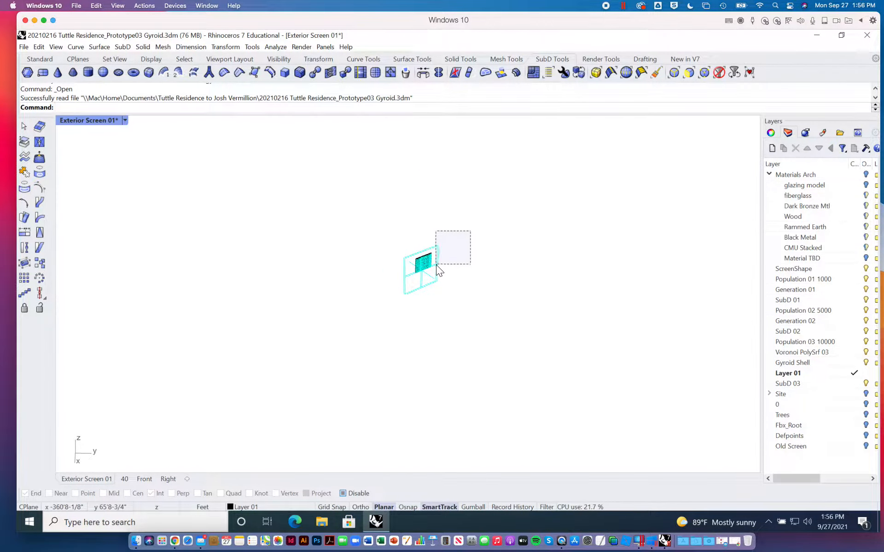
Delete the two clipping planes enclosing the gyroid screen.
drag(435, 264, 436, 264)
key(Delete)
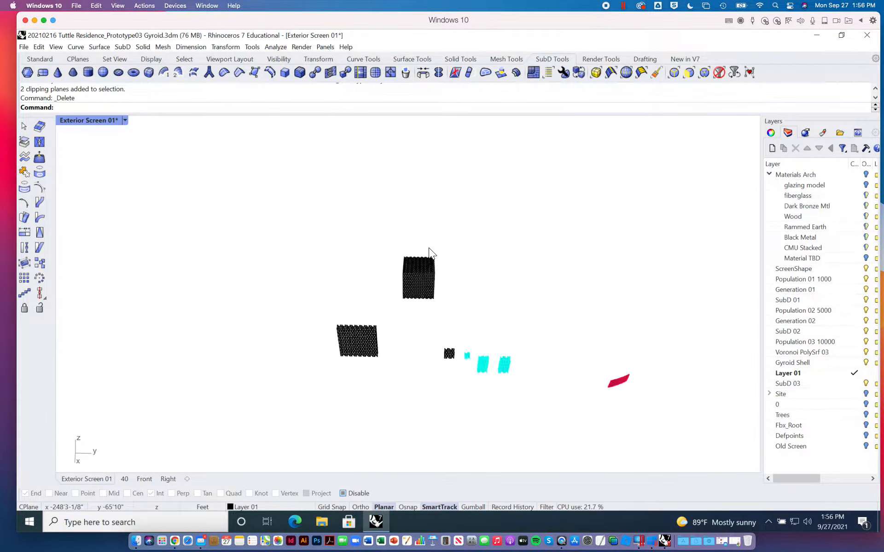
Examine the gyroid block and arrays, focusing on the single faceted gyroid unit up close and from several angles.
scroll(425, 263, up, 8)
scroll(443, 280, down, 4)
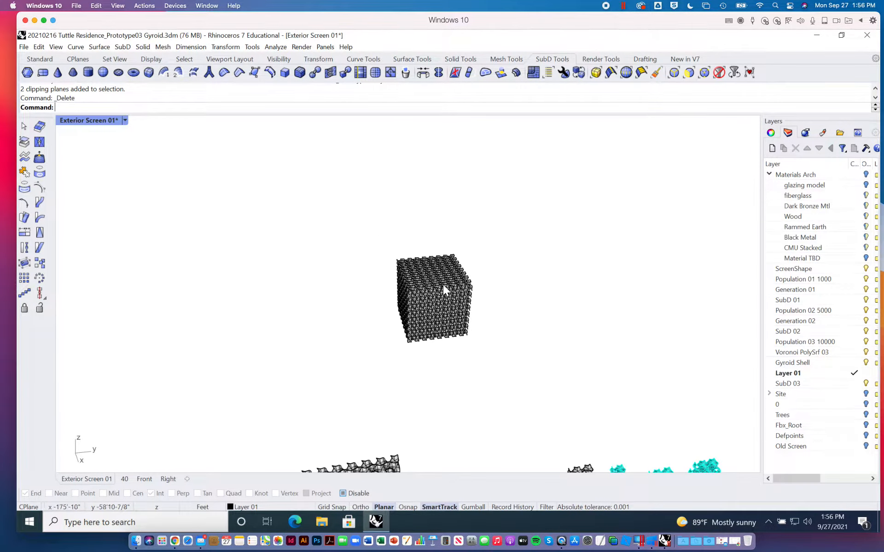
shift+right_drag(452, 318, 439, 214)
shift+right_drag(508, 291, 467, 291)
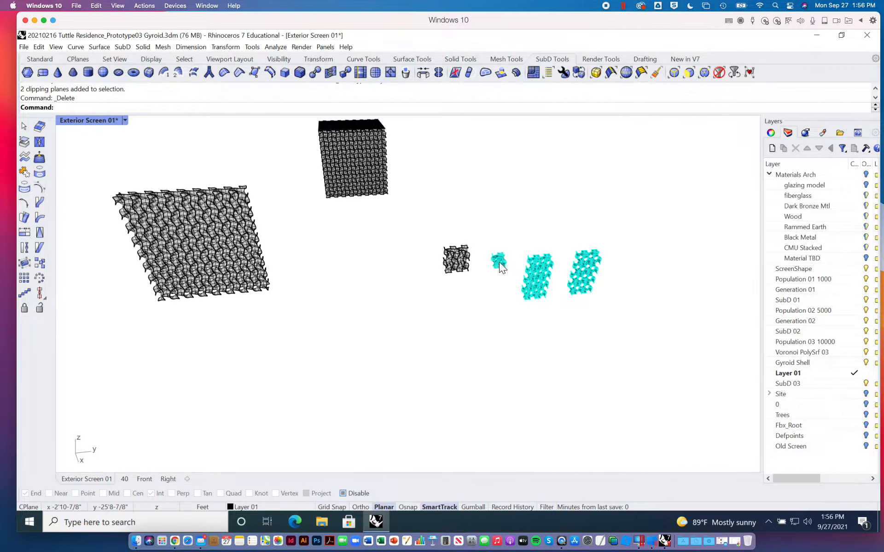
scroll(498, 262, up, 10)
key(ctrl+o)
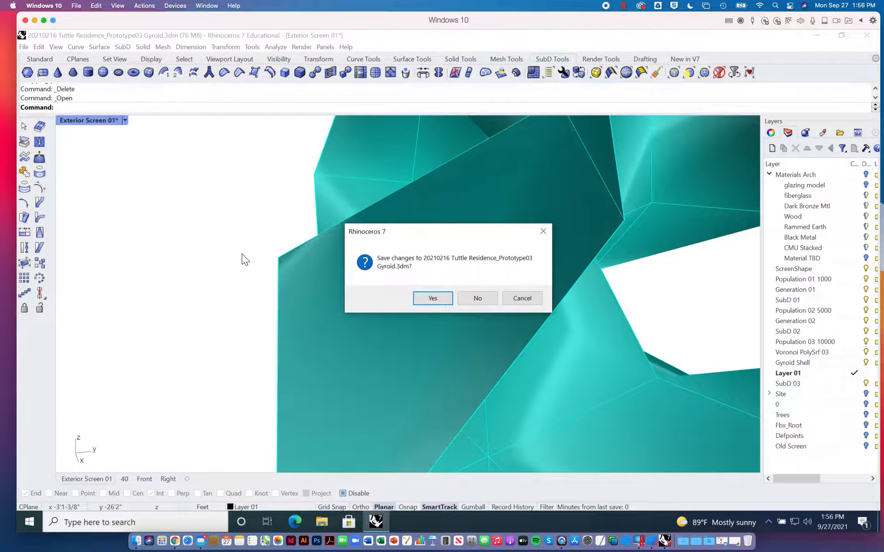
click(516, 298)
scroll(517, 297, down, 10)
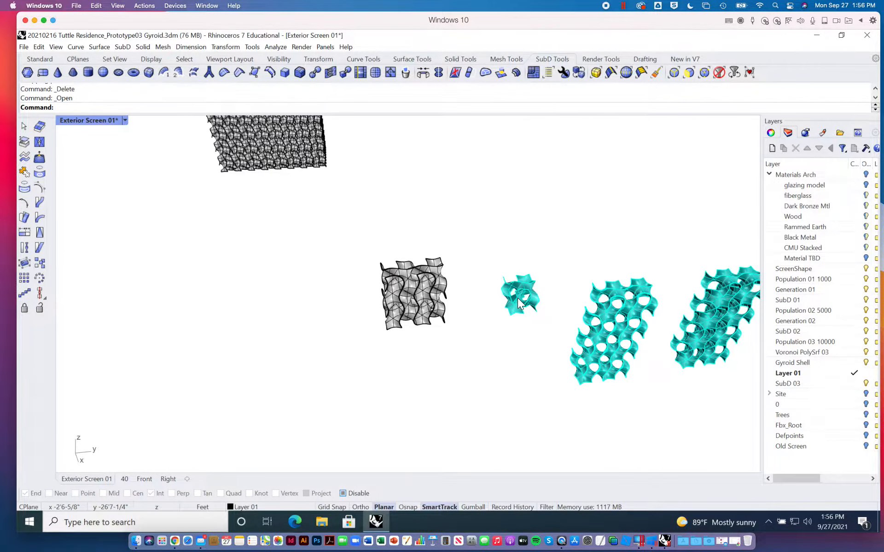
scroll(465, 295, up, 3)
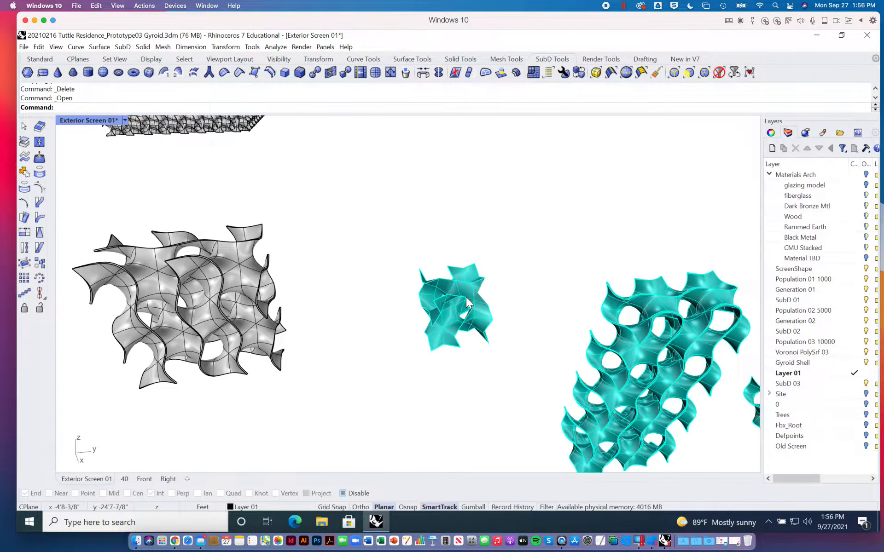
click(40, 59)
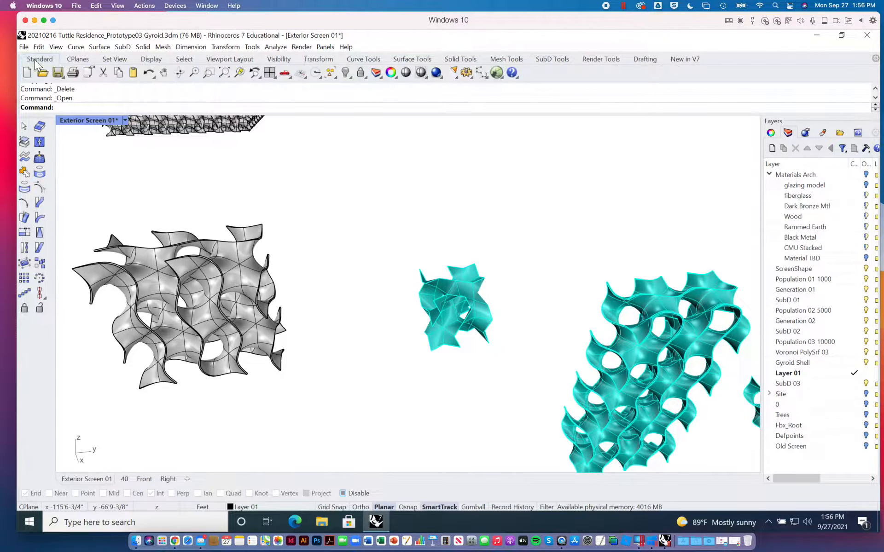
click(208, 75)
drag(346, 214, 503, 351)
scroll(506, 330, down, 3)
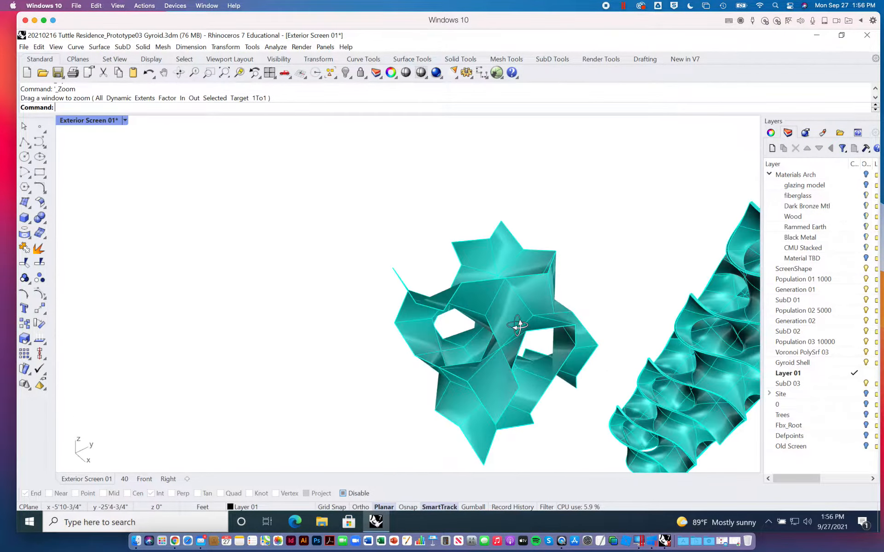
scroll(525, 328, down, 2)
scroll(525, 327, up, 8)
scroll(525, 326, down, 10)
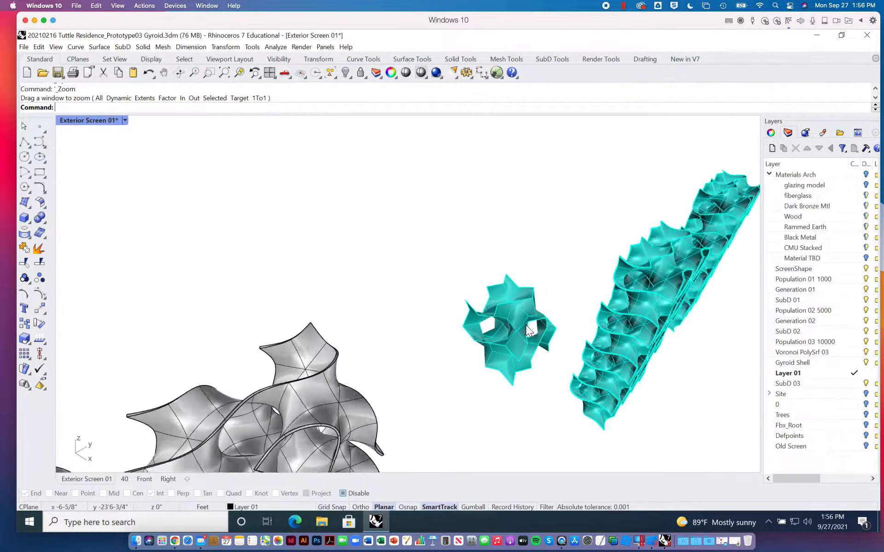
Examine the thickened grey gyroid cluster, the two cyan gyroid arrays and the distant red screen.
shift+right_drag(525, 325, 544, 227)
shift+right_drag(424, 256, 370, 267)
scroll(366, 261, up, 10)
scroll(366, 262, down, 6)
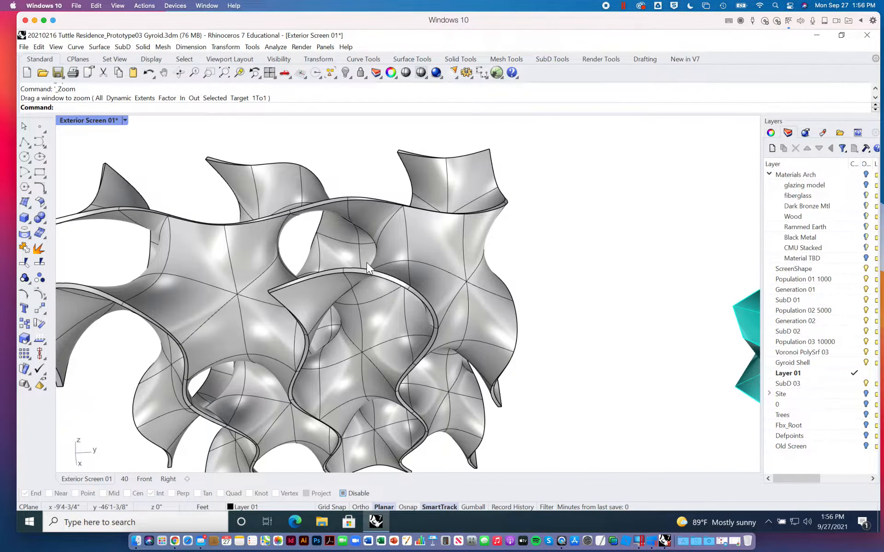
scroll(463, 262, down, 4)
scroll(464, 258, down, 2)
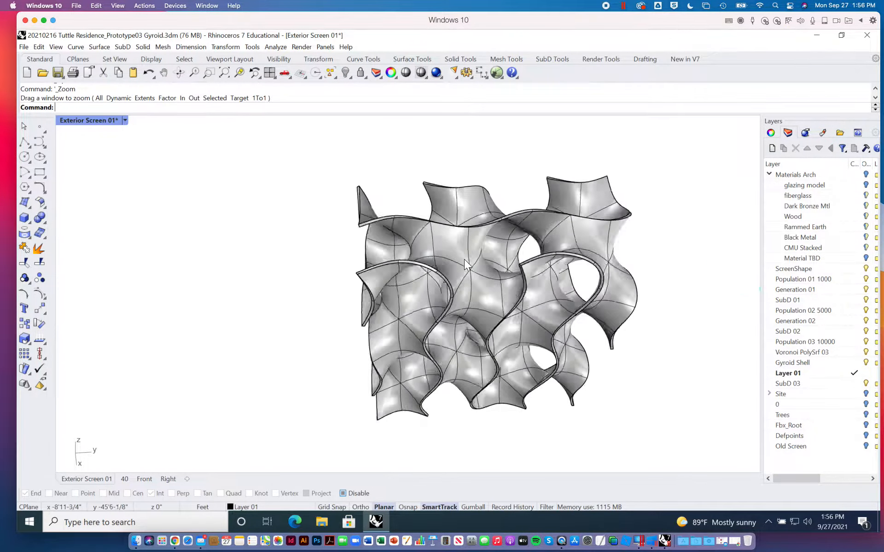
scroll(464, 259, down, 5)
shift+right_drag(598, 297, 331, 252)
shift+right_drag(612, 298, 405, 279)
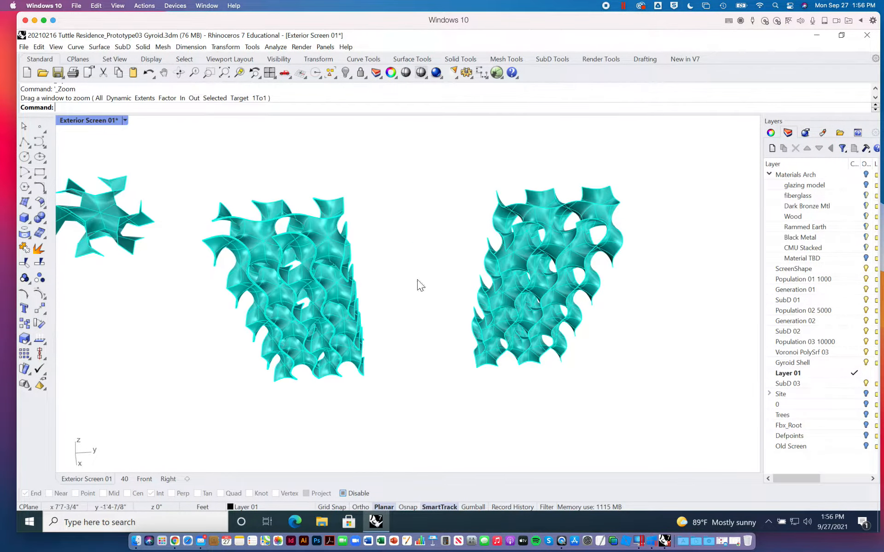
scroll(510, 272, down, 8)
scroll(575, 276, up, 3)
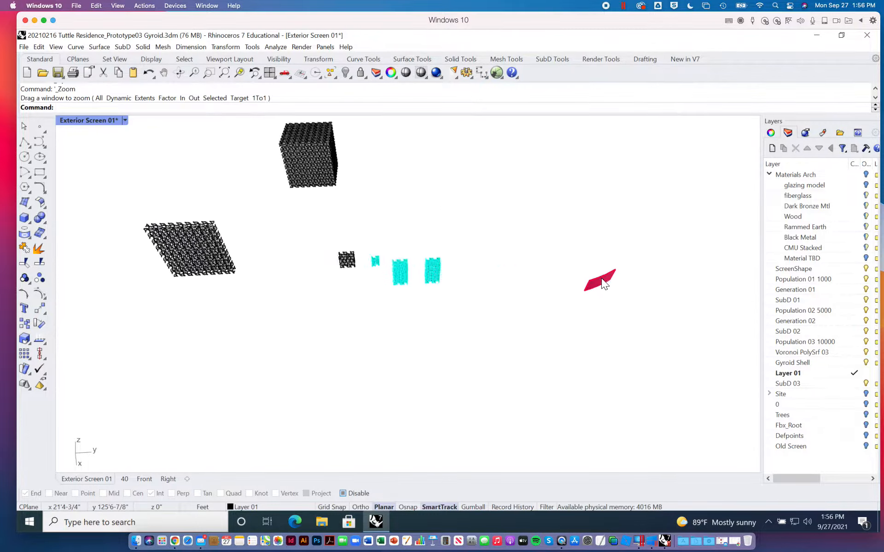
scroll(603, 277, up, 12)
scroll(603, 278, down, 5)
scroll(397, 275, down, 9)
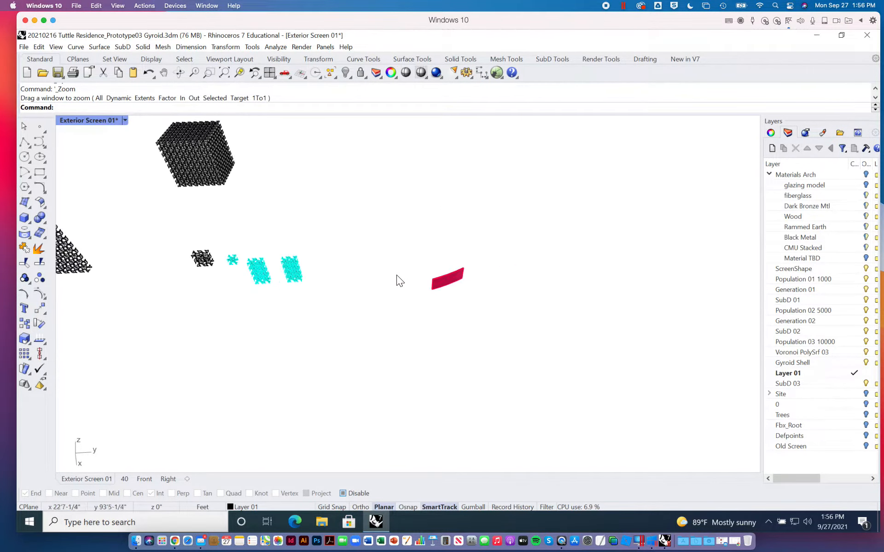
scroll(404, 264, up, 10)
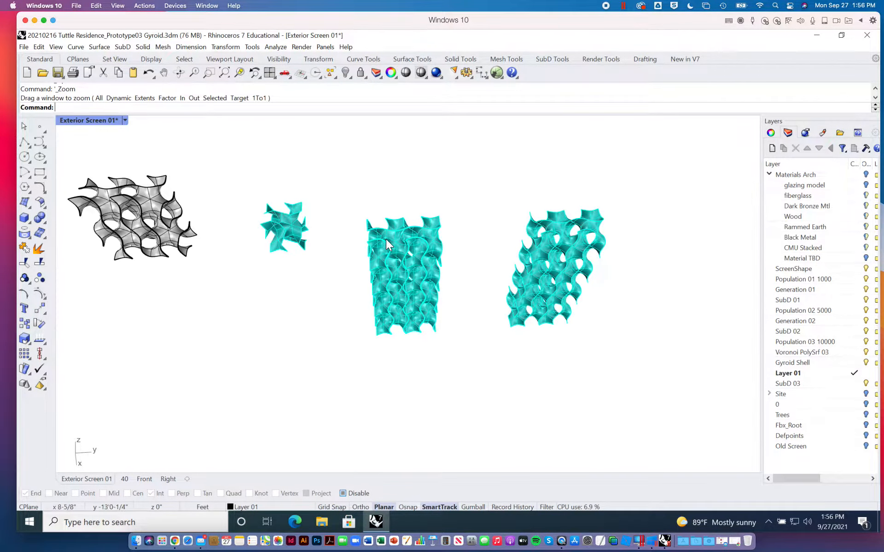
Enable object snaps including Vertex and copy the single faceted gyroid unit from its lower tip vertex to a matching vertex, adjoining the original.
scroll(271, 220, up, 12)
shift+right_drag(270, 220, 561, 301)
scroll(442, 277, down, 10)
right_drag(462, 278, 442, 285)
click(25, 324)
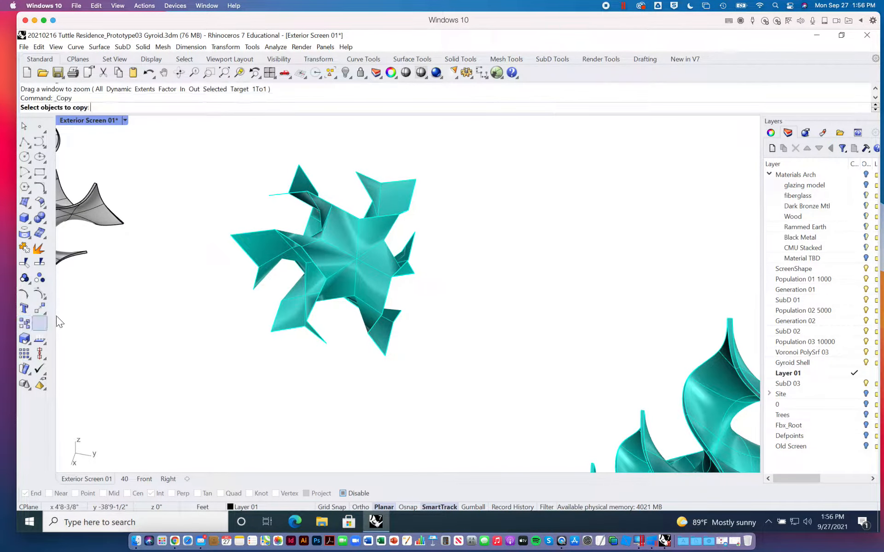
click(374, 302)
key(Return)
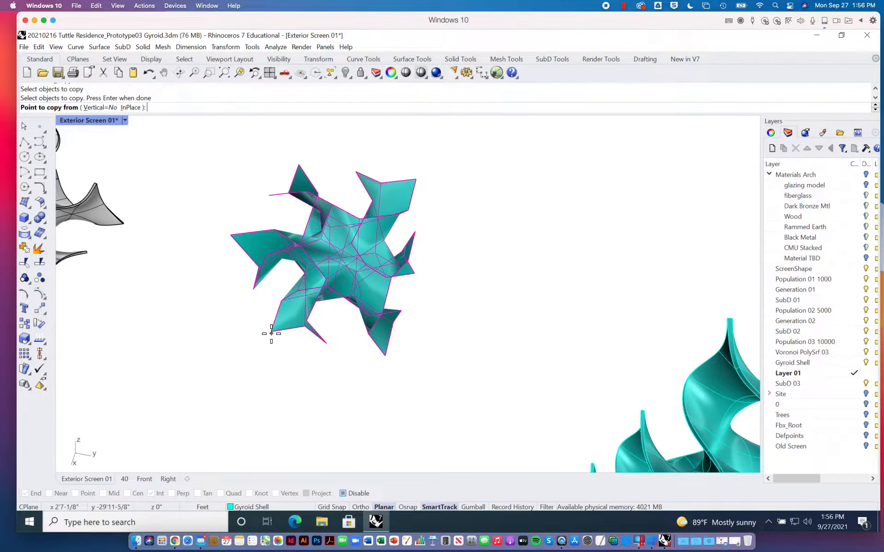
click(344, 496)
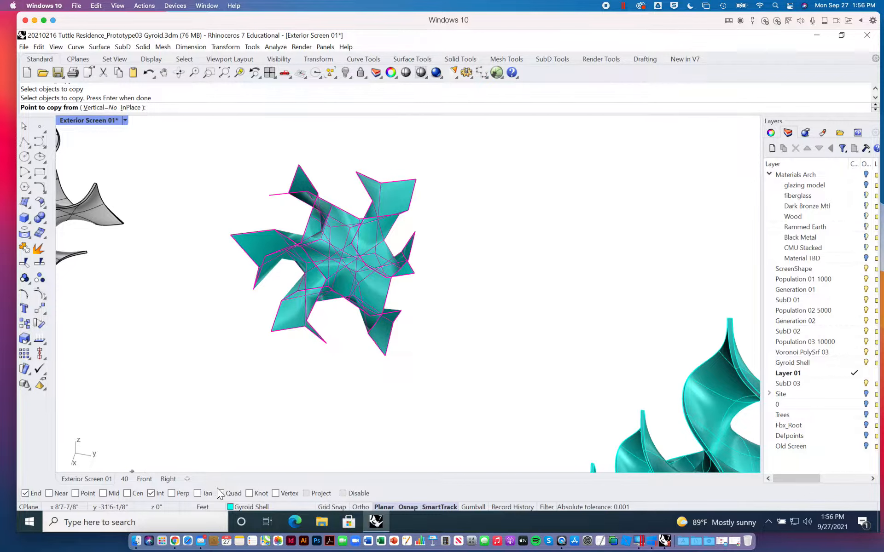
click(276, 494)
click(271, 332)
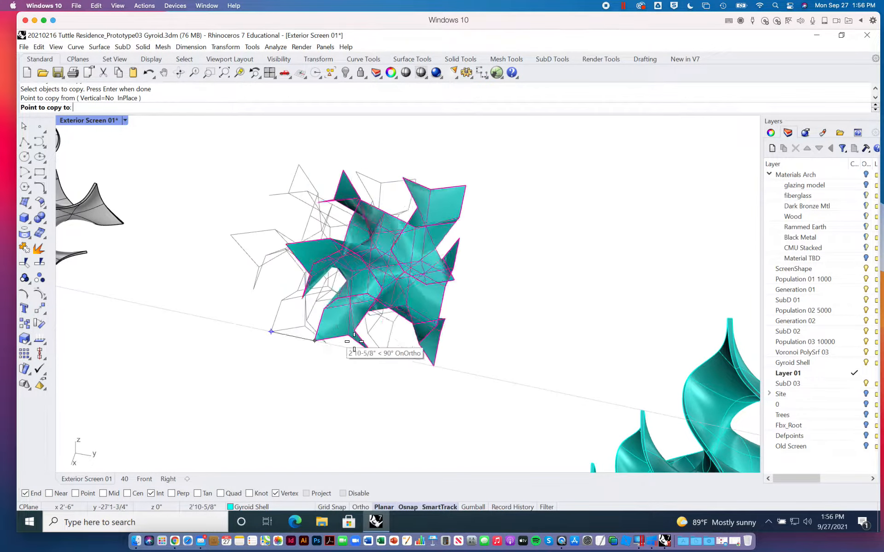
click(386, 355)
right_click(407, 360)
click(421, 367)
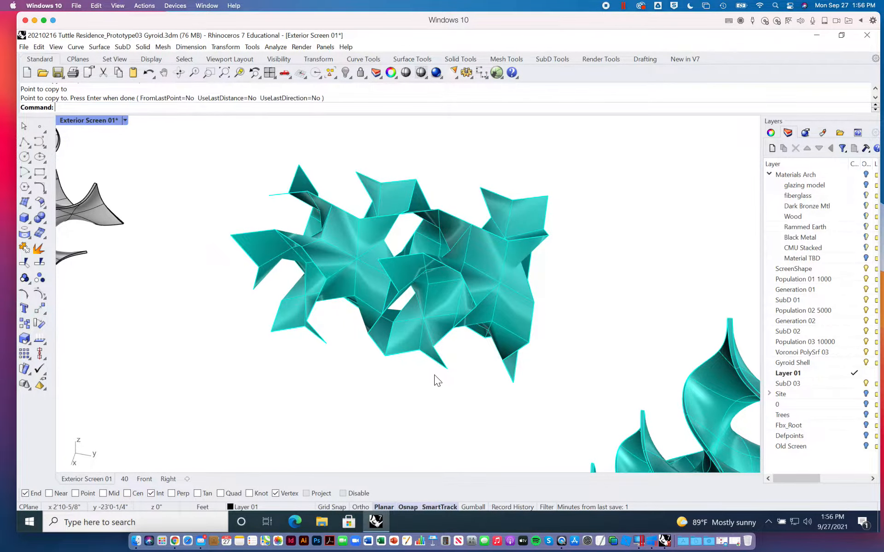
Check the object type of the copied gyroid unit in its properties.
right_drag(434, 375, 404, 305)
scroll(404, 306, up, 5)
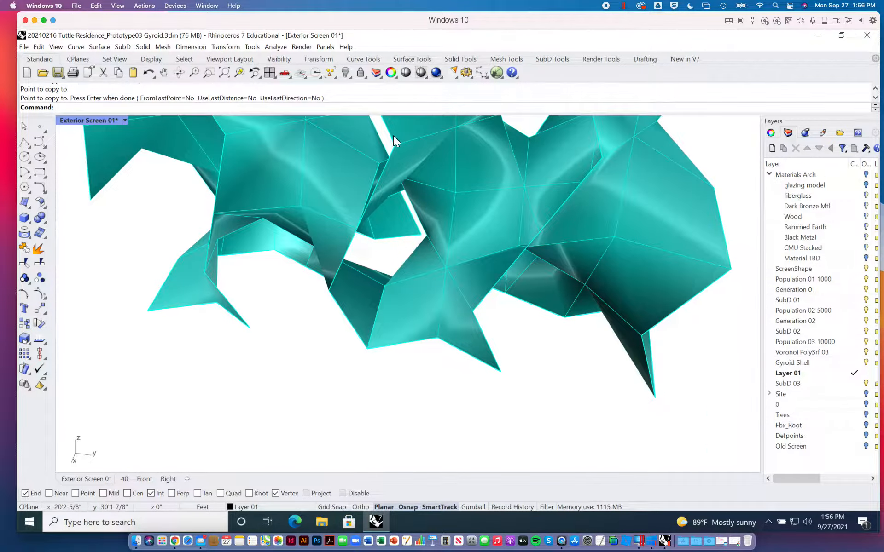
click(555, 60)
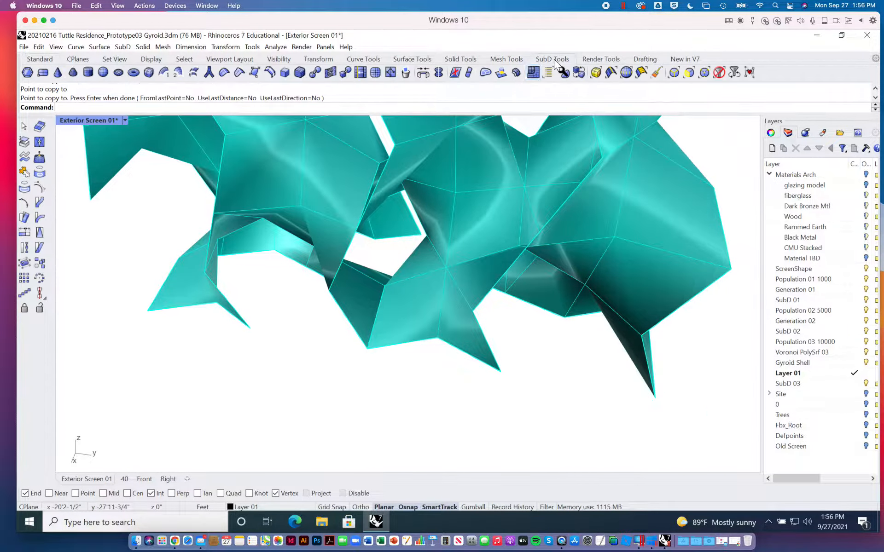
click(479, 201)
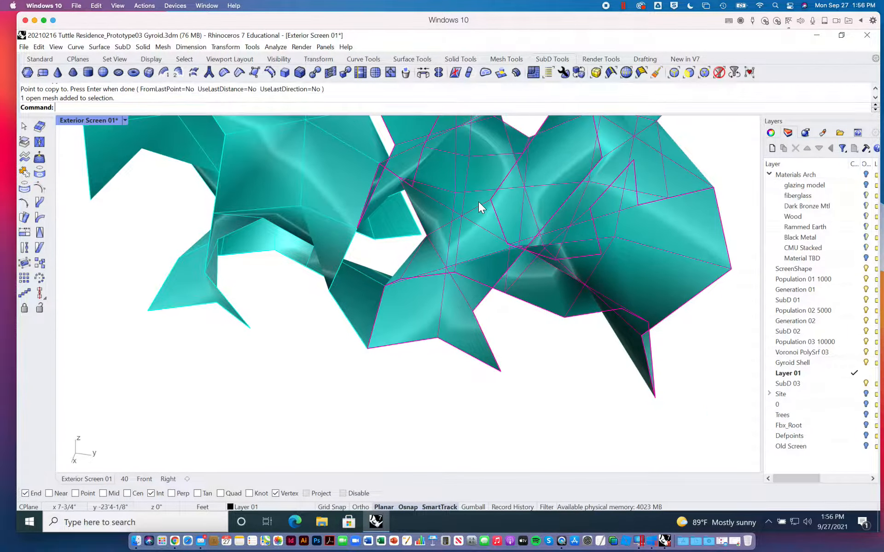
click(771, 132)
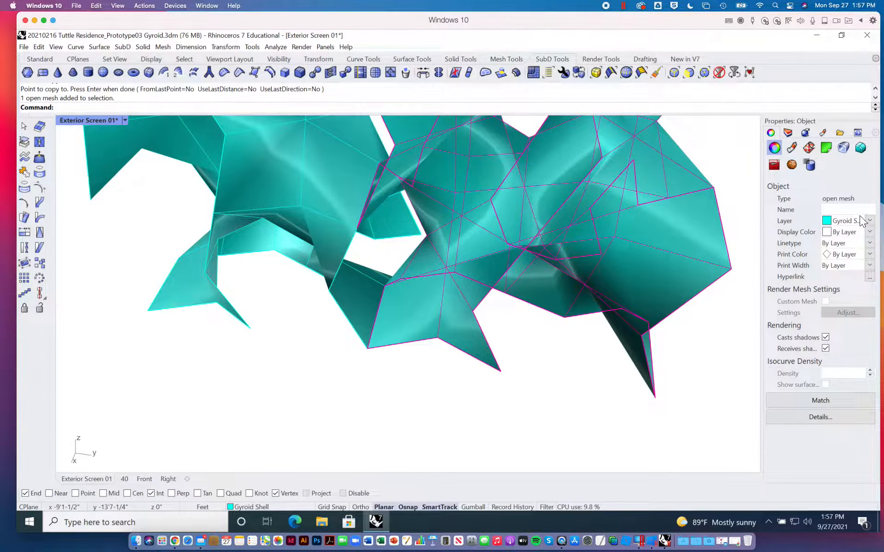
click(722, 153)
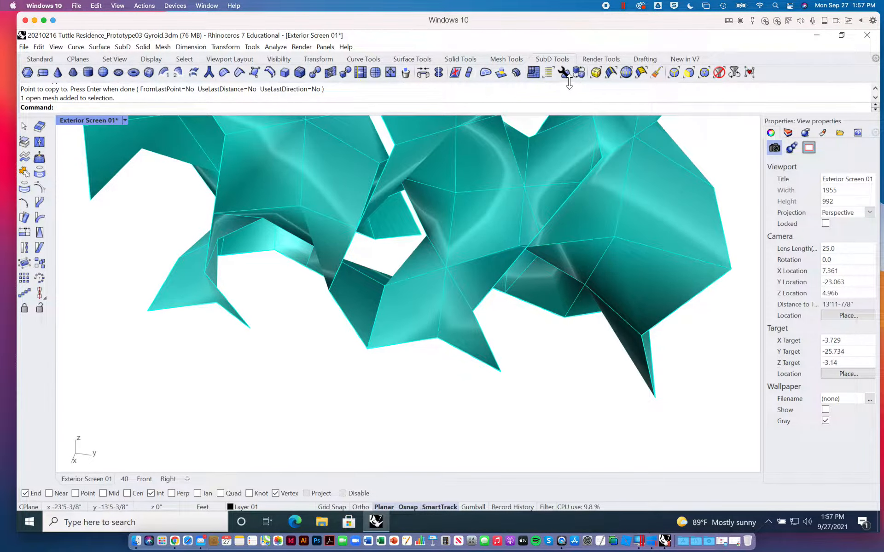
Try a QuadRemesh preview of the original gyroid unit with SubD conversion, SubD creases and SubD corners enabled.
click(539, 75)
click(338, 182)
key(Return)
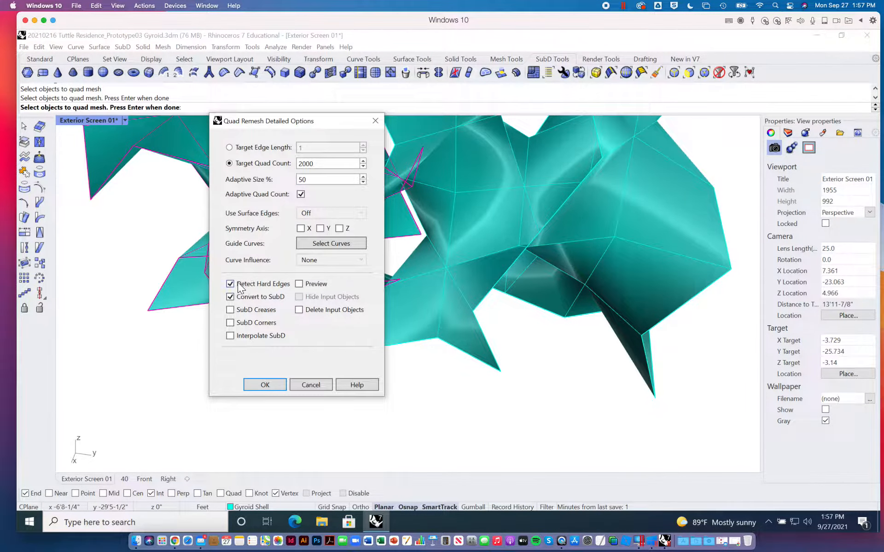
click(299, 284)
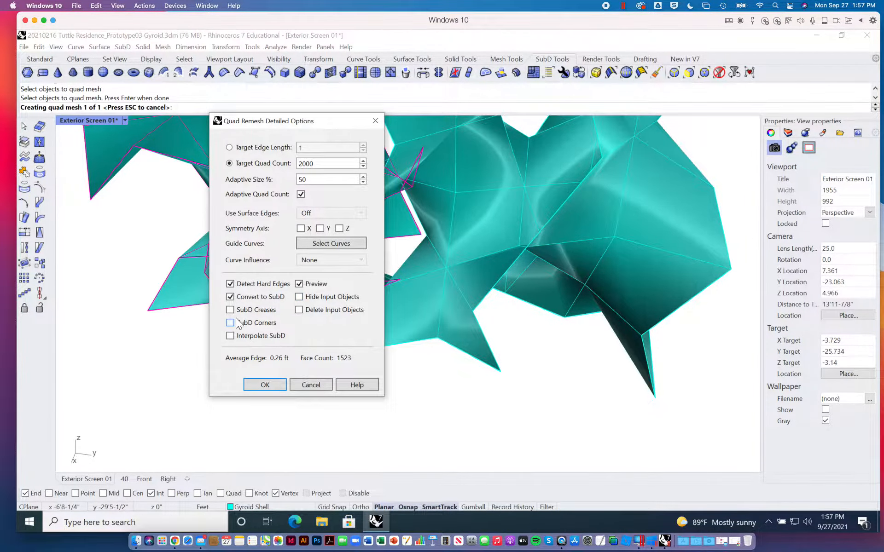
drag(320, 122, 531, 142)
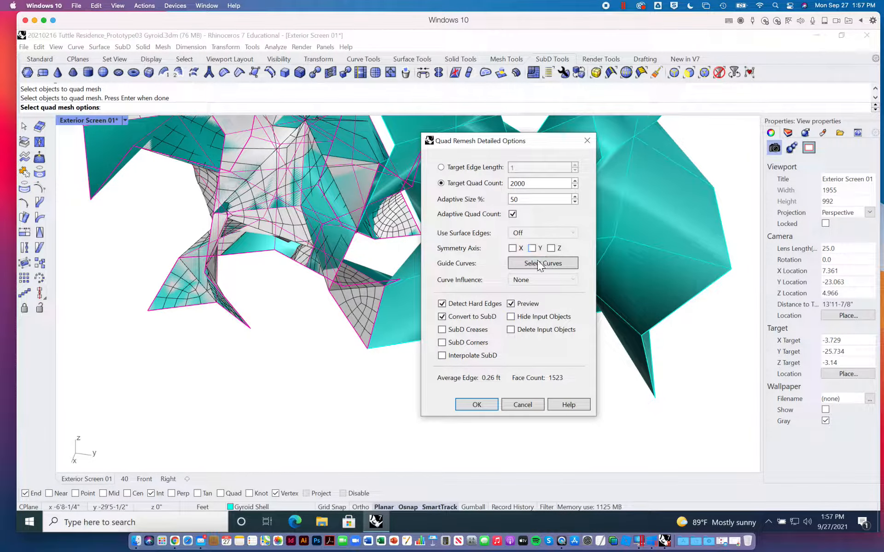
click(510, 317)
click(510, 317)
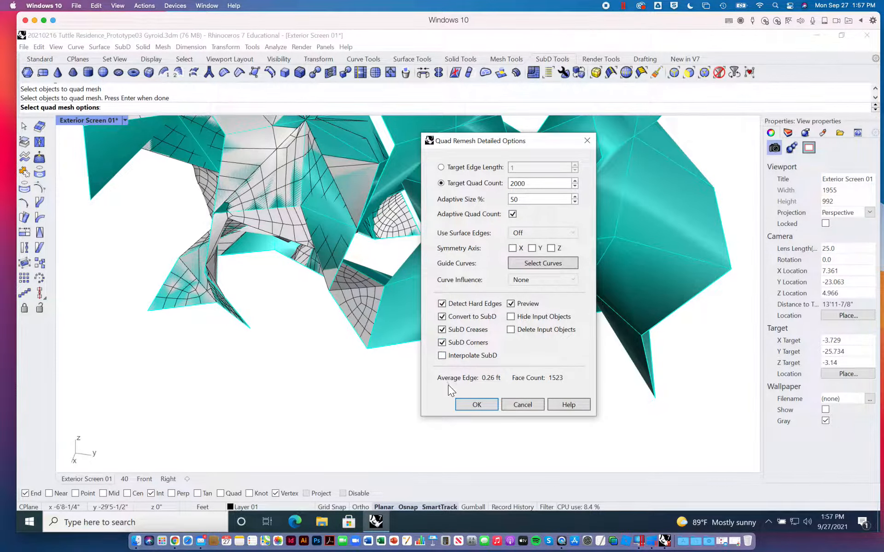
click(516, 405)
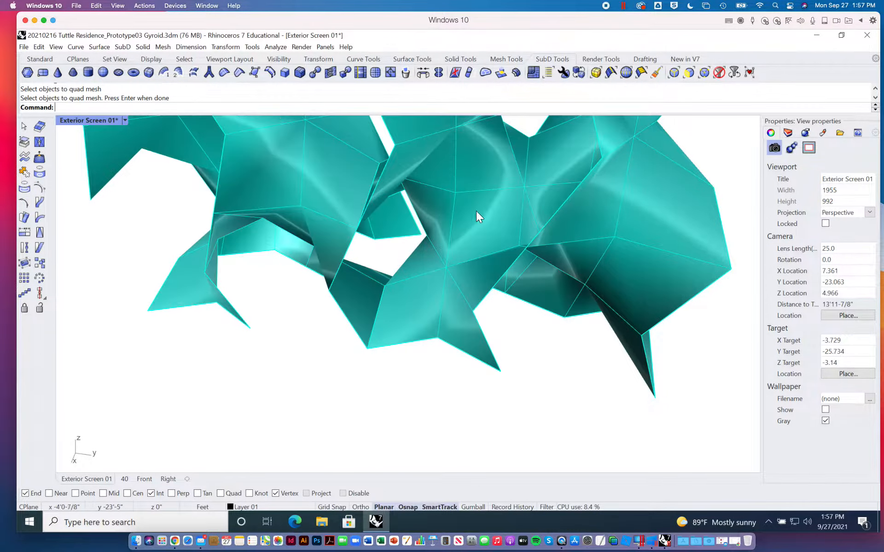
Convert the original gyroid unit mesh to a SubD with MeshCreases, MeshCorners and SurfaceCorners set to No.
click(346, 73)
click(267, 191)
key(Return)
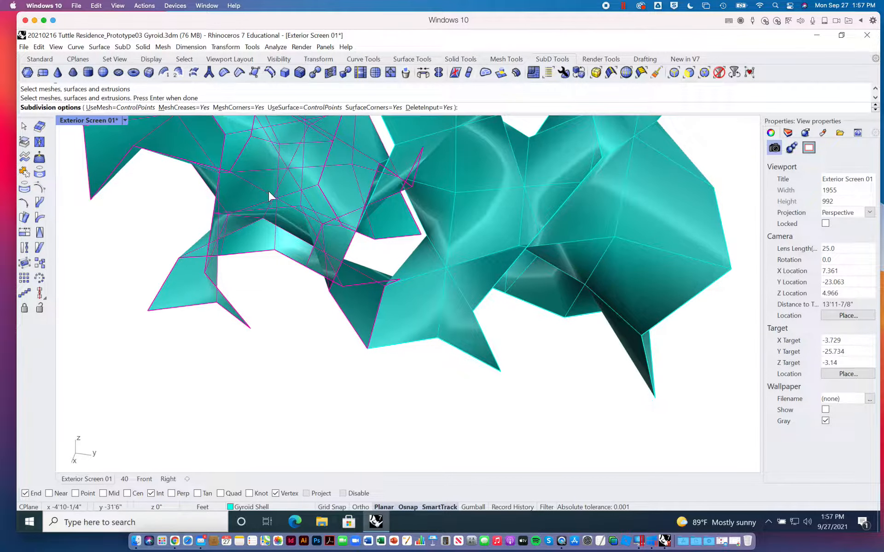
click(193, 109)
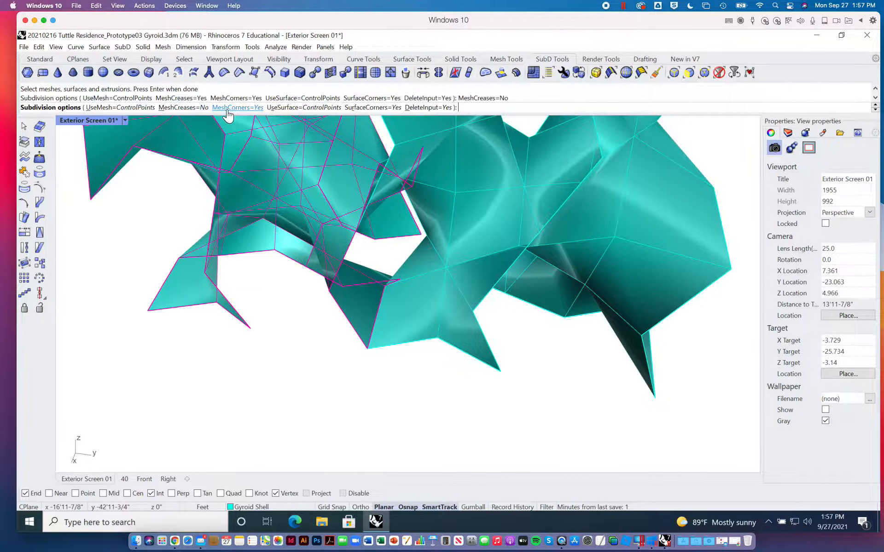
click(230, 108)
click(382, 109)
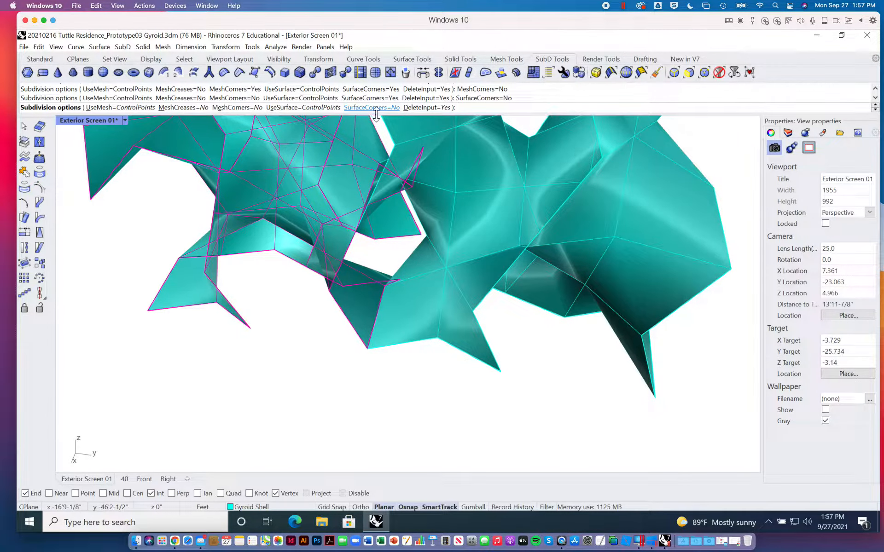
key(Return)
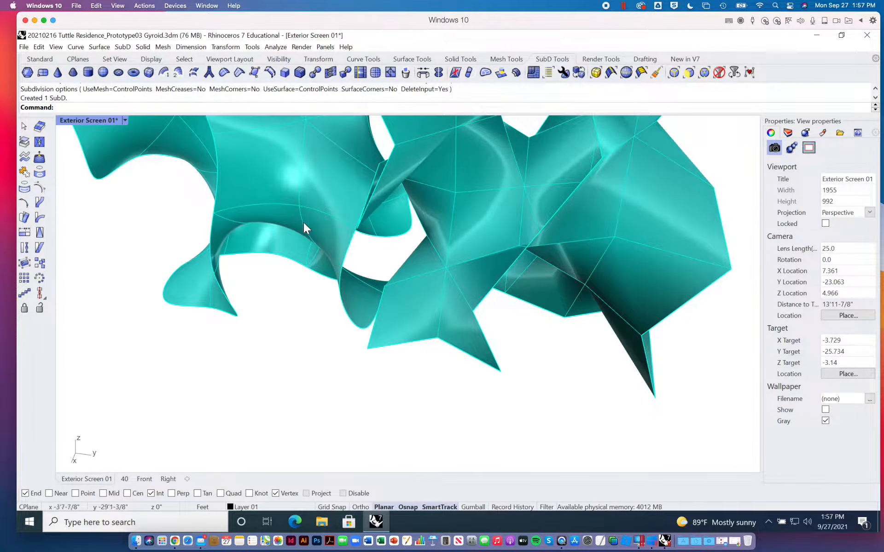
Delete the copied faceted mesh unit beside the smooth SubD gyroid unit.
scroll(286, 260, down, 5)
click(369, 243)
key(Delete)
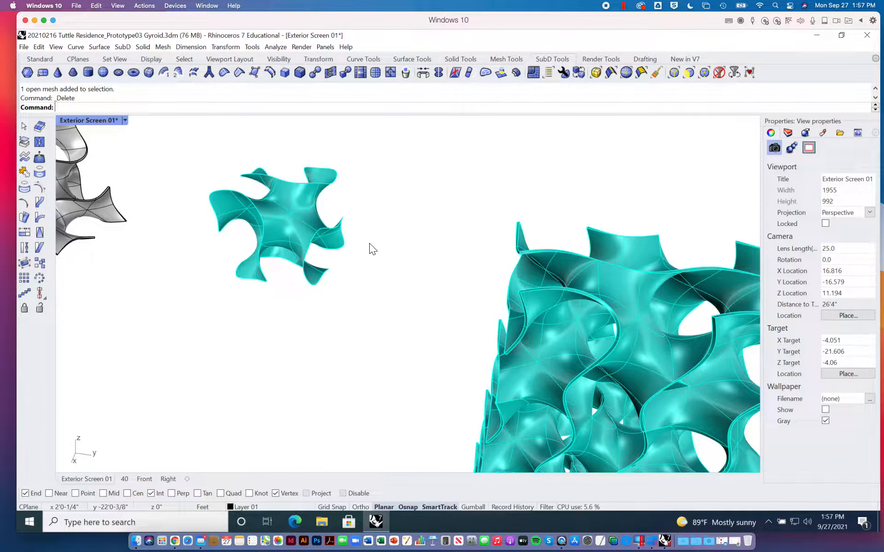
Copy the smooth SubD gyroid unit from its lower edge, placing the copy directly beside the original with their lower edges nearly touching.
scroll(270, 233, up, 4)
scroll(273, 234, down, 2)
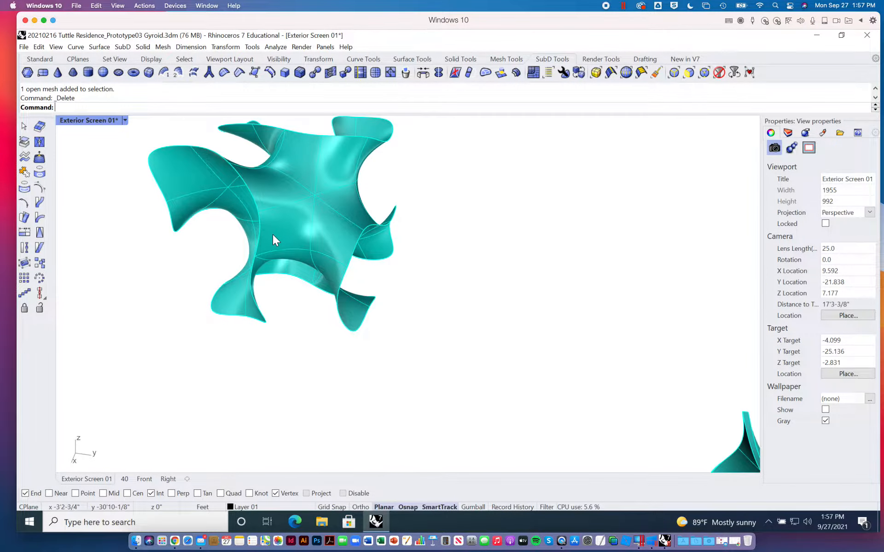
right_drag(272, 233, 140, 275)
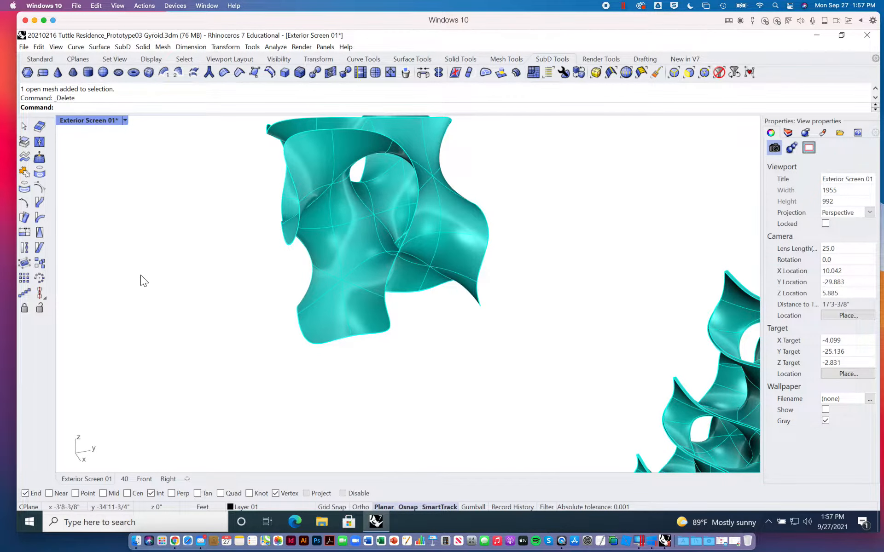
click(45, 56)
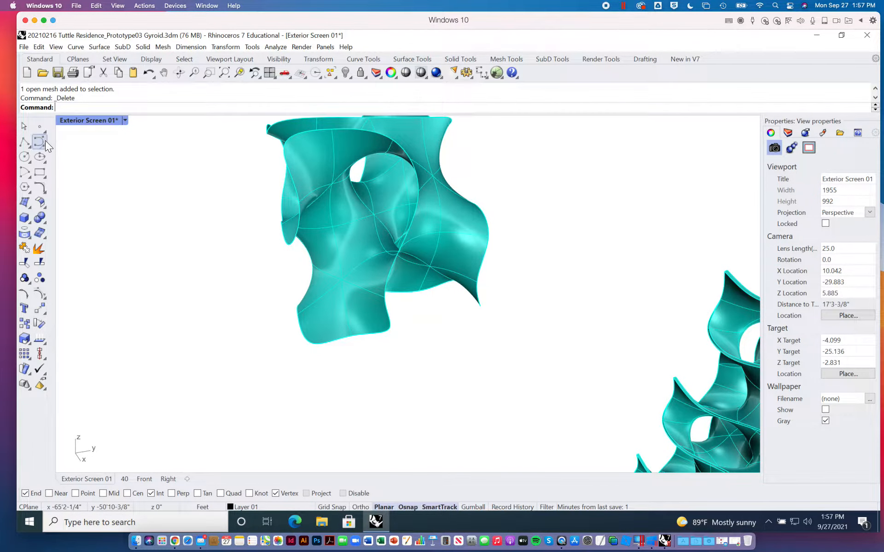
click(25, 323)
click(331, 290)
key(Return)
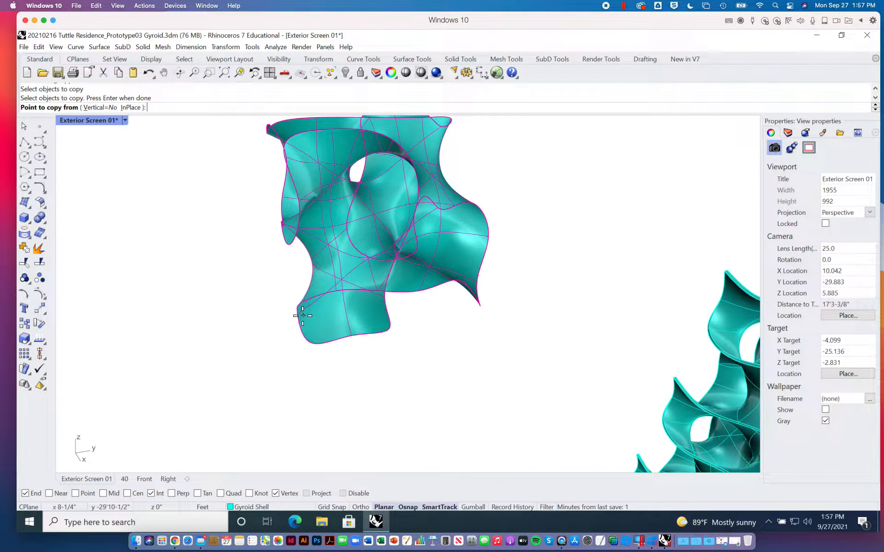
click(298, 317)
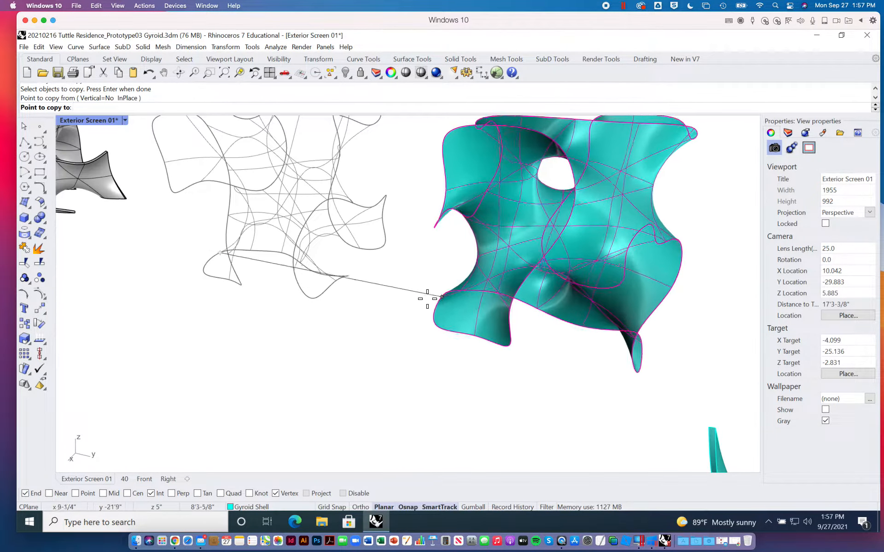
click(348, 297)
key(Return)
Stitch the adjoining lower edges of the two SubD units, using the left unit's two edges as the first set and the right unit's as the second.
right_drag(347, 297, 394, 344)
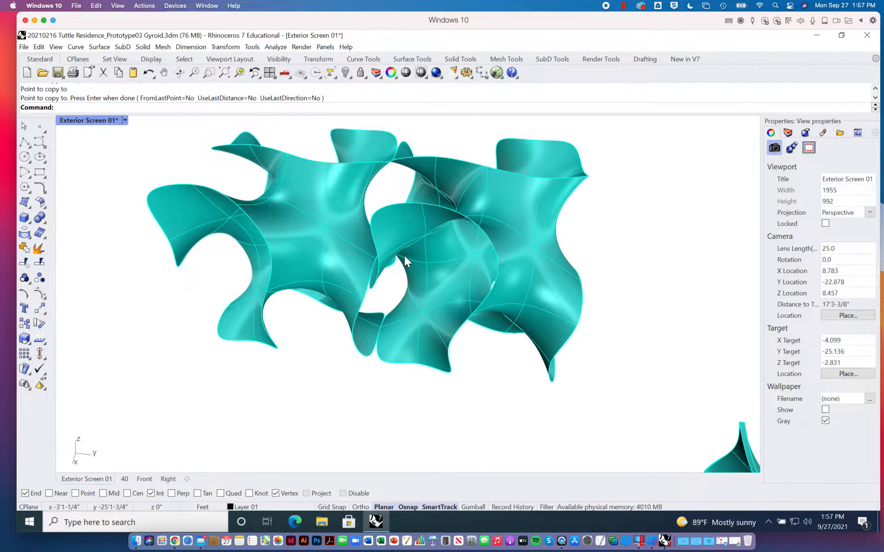
right_drag(404, 255, 405, 244)
scroll(405, 244, up, 6)
shift+right_drag(429, 286, 473, 197)
scroll(466, 220, down, 2)
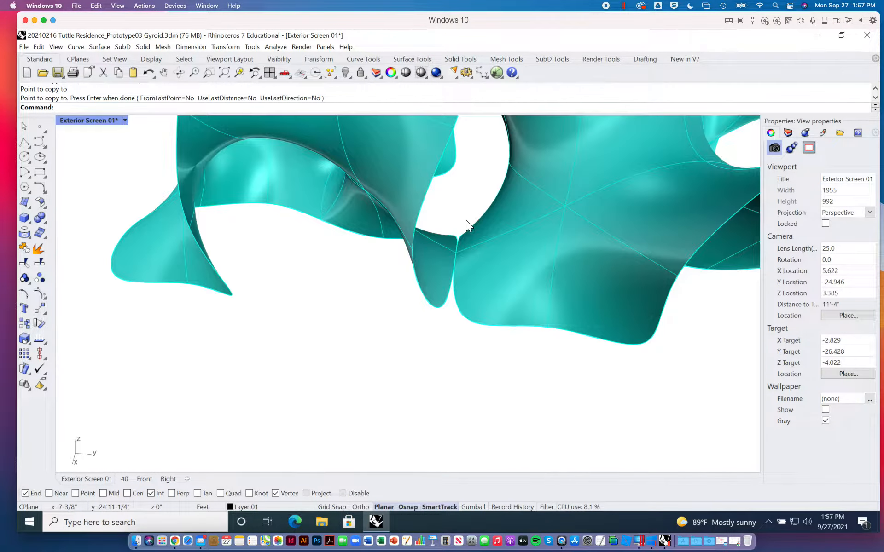
shift+right_drag(504, 242, 486, 230)
click(552, 59)
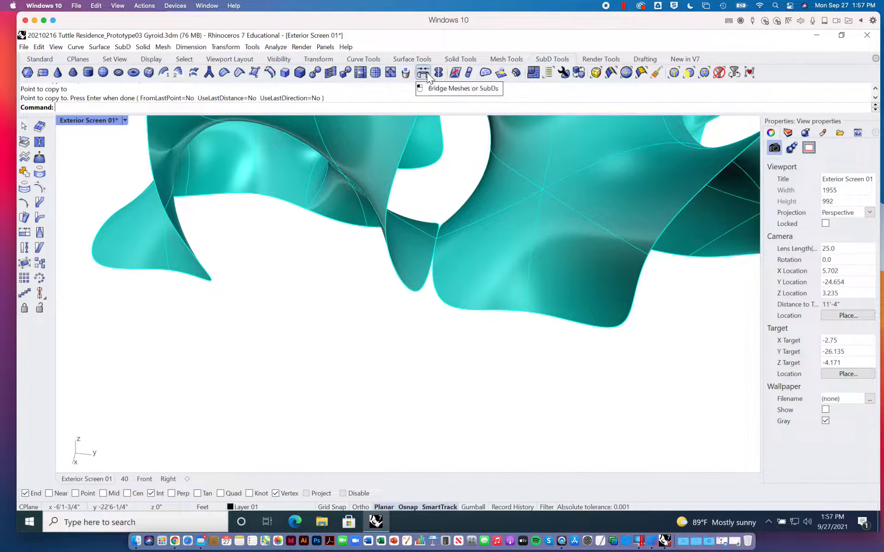
click(331, 72)
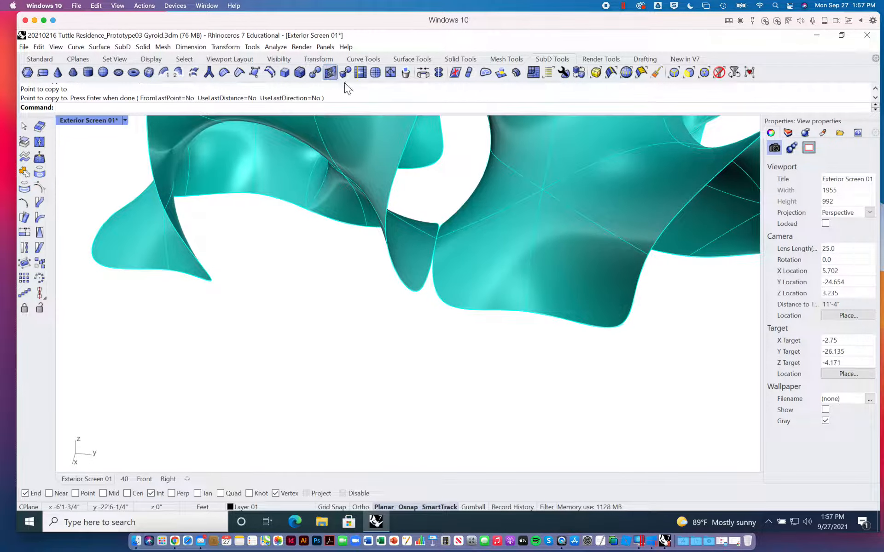
click(428, 272)
scroll(434, 240, up, 3)
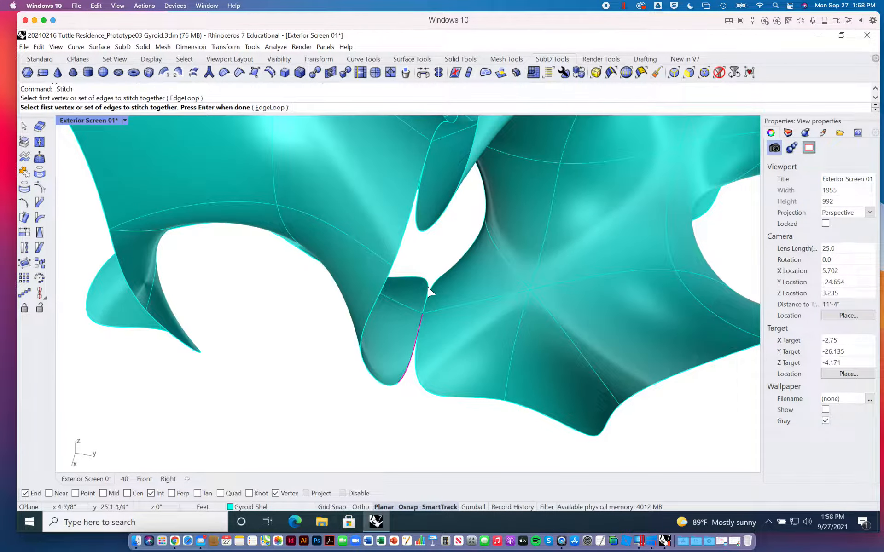
click(428, 287)
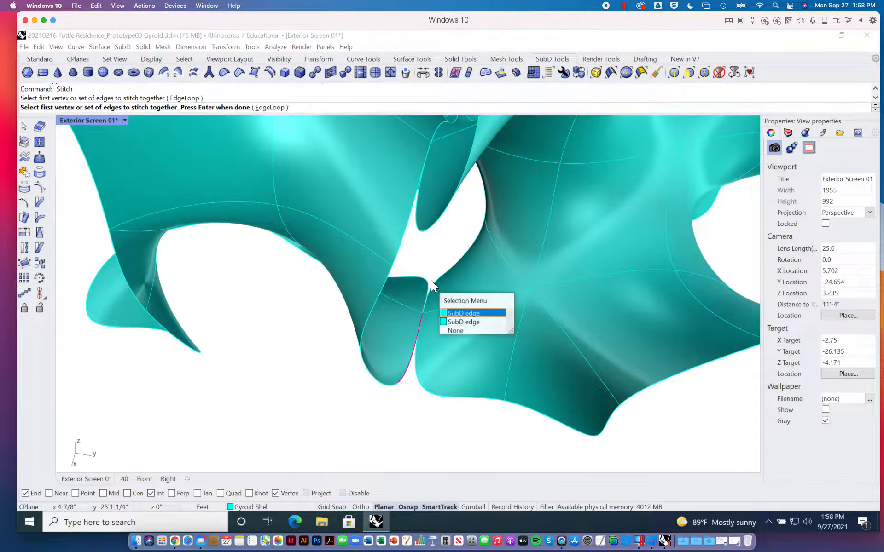
click(449, 330)
scroll(438, 301, up, 5)
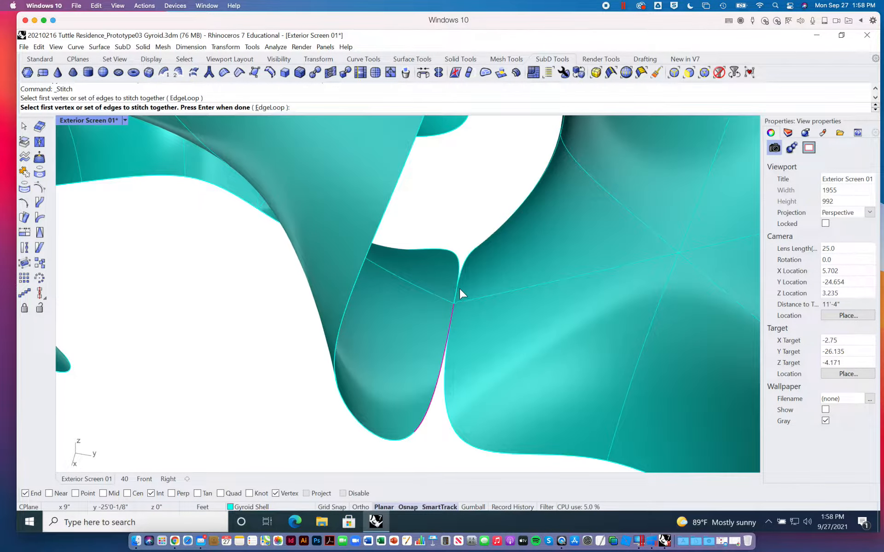
click(461, 290)
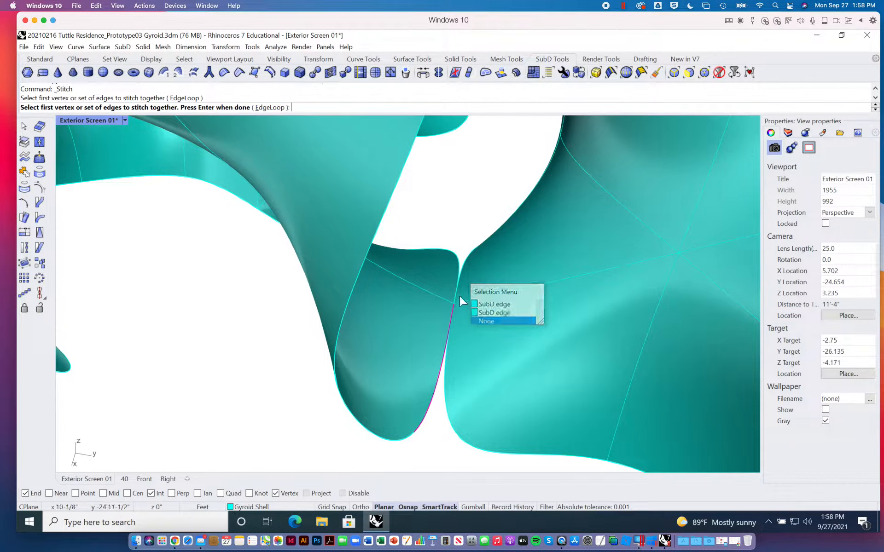
click(458, 288)
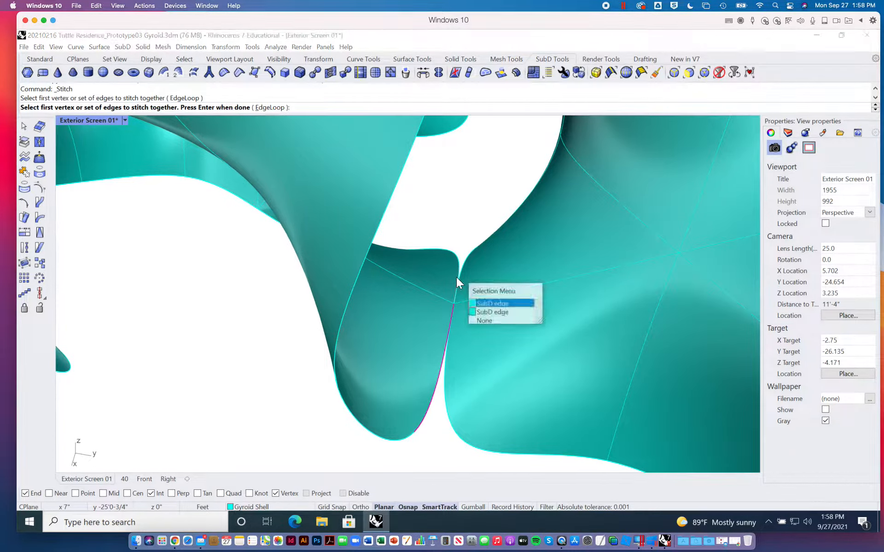
click(487, 305)
key(Return)
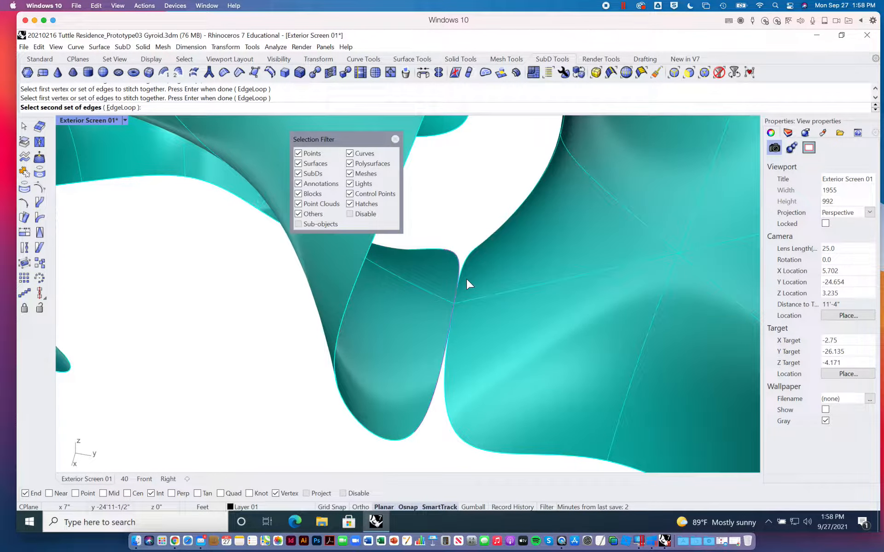
click(446, 377)
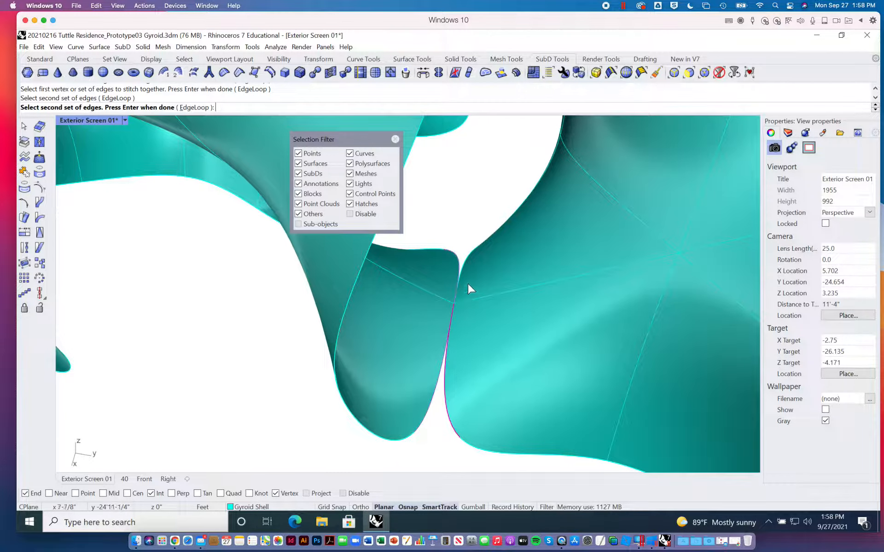
Add the upper SubD edge beside the gap to the second set and stitch the lower seam at the average location.
click(461, 278)
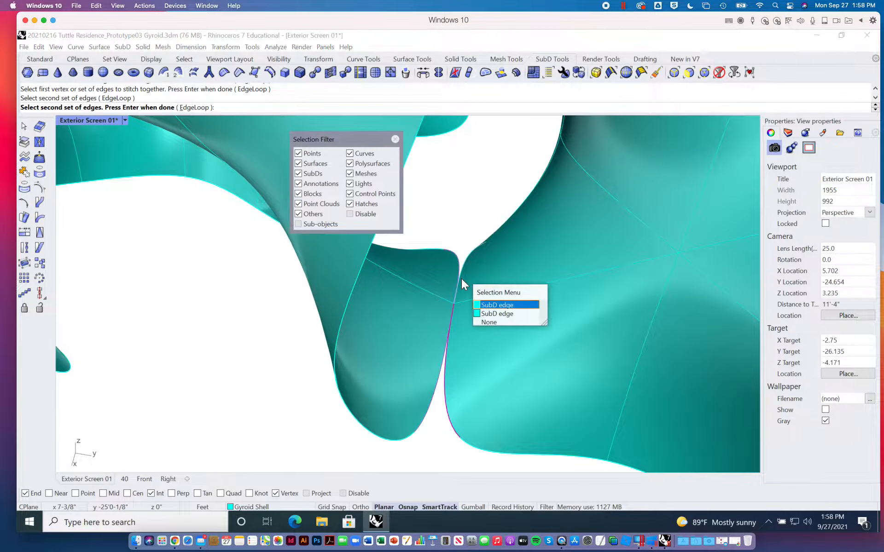
click(496, 305)
key(Return)
mouse_move(523, 300)
right_down()
mouse_move(514, 292)
mouse_move(533, 302)
right_up()
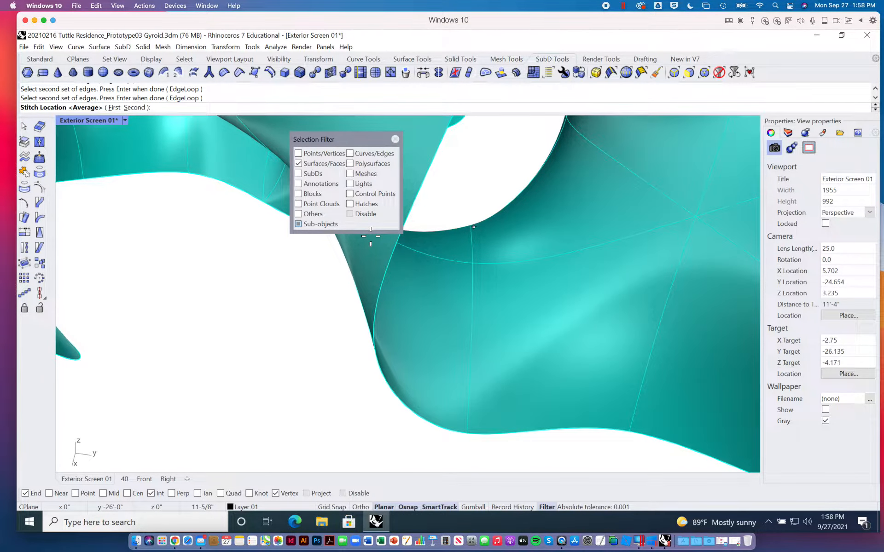
key(Return)
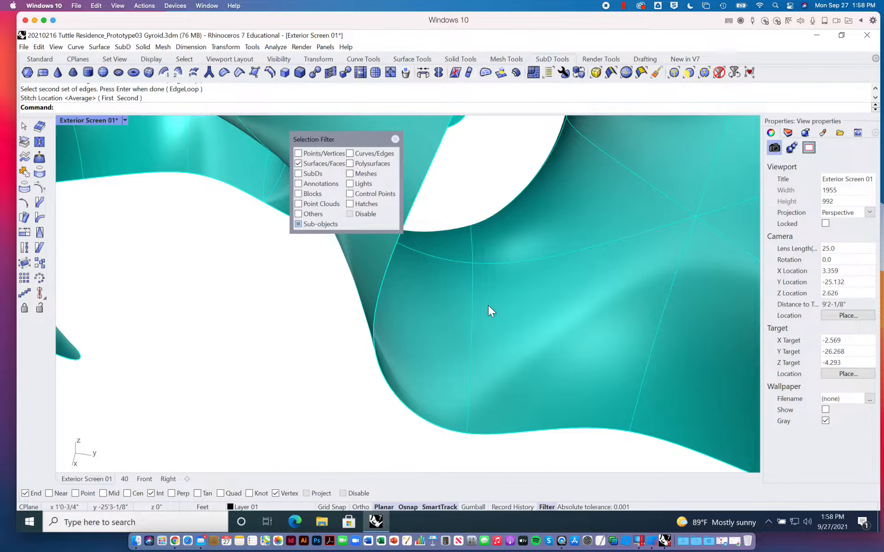
Start another Stitch on the long open seam between the two gyroid modules and choose the consecutive edges along one side as the first set.
scroll(538, 313, down, 4)
shift+right_drag(537, 314, 553, 331)
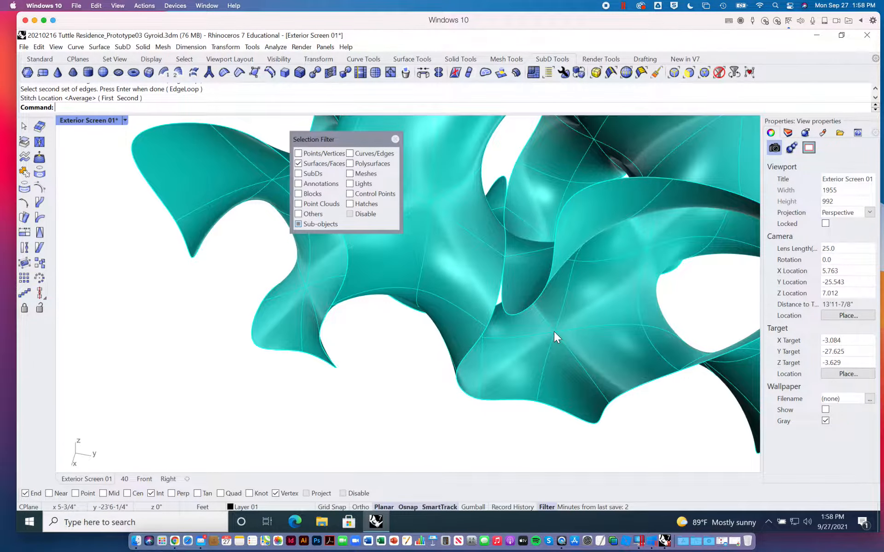
key(Return)
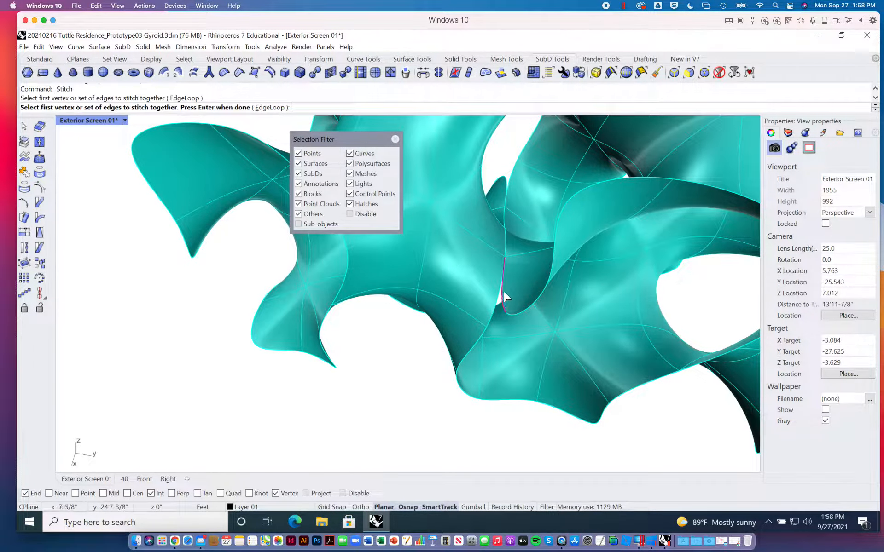
scroll(508, 264, up, 10)
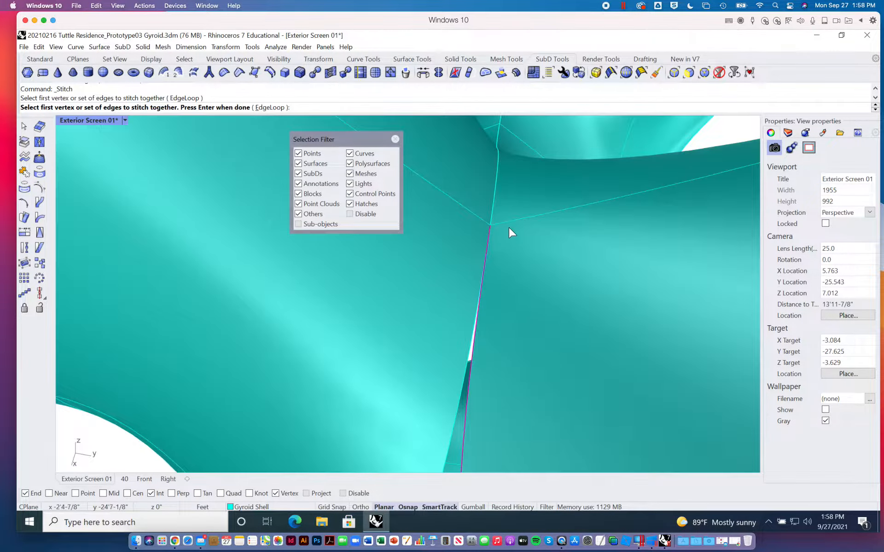
click(496, 198)
scroll(510, 190, down, 8)
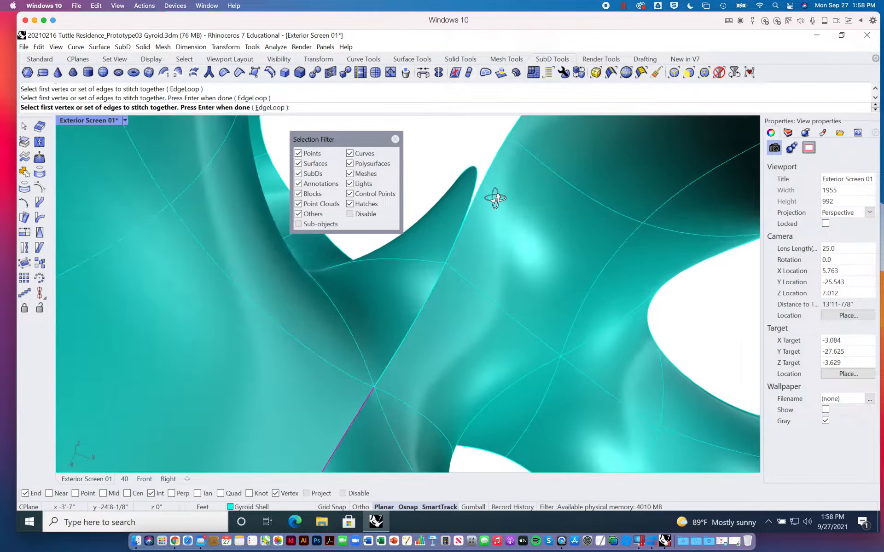
click(417, 328)
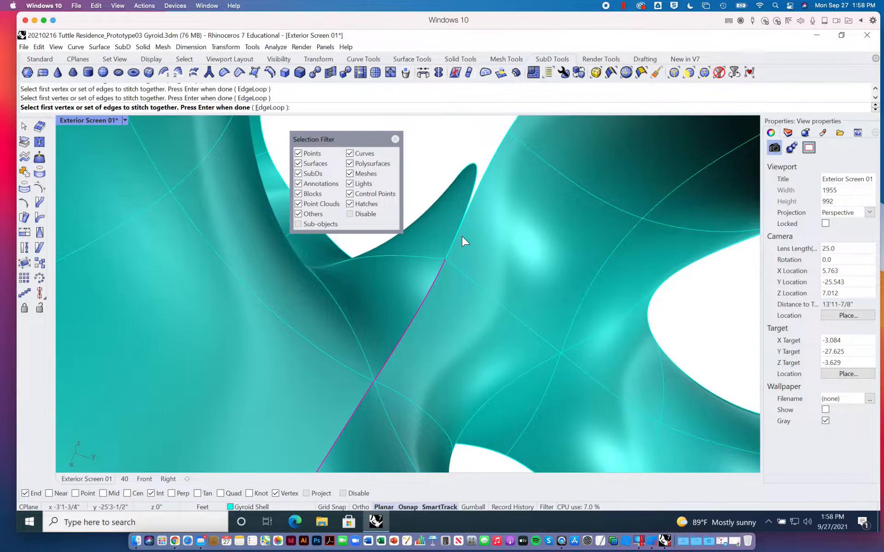
key(Return)
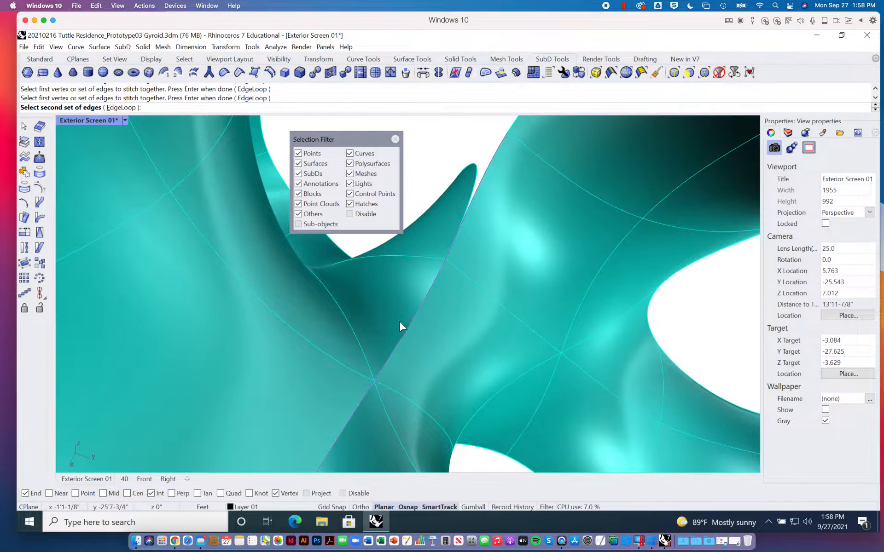
Choose the matching edges on the opposite side of the long seam as the second set and stitch them at the average location.
shift+right_drag(400, 322, 438, 269)
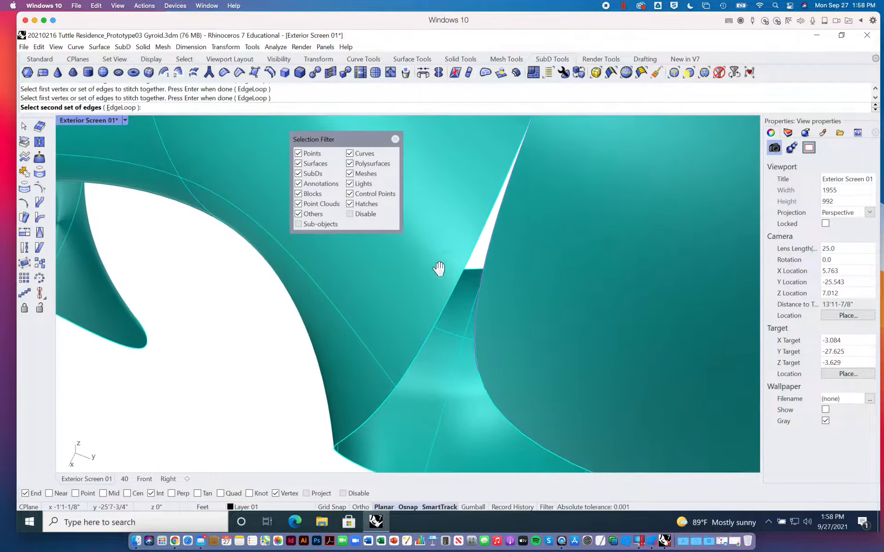
click(467, 253)
scroll(465, 253, down, 6)
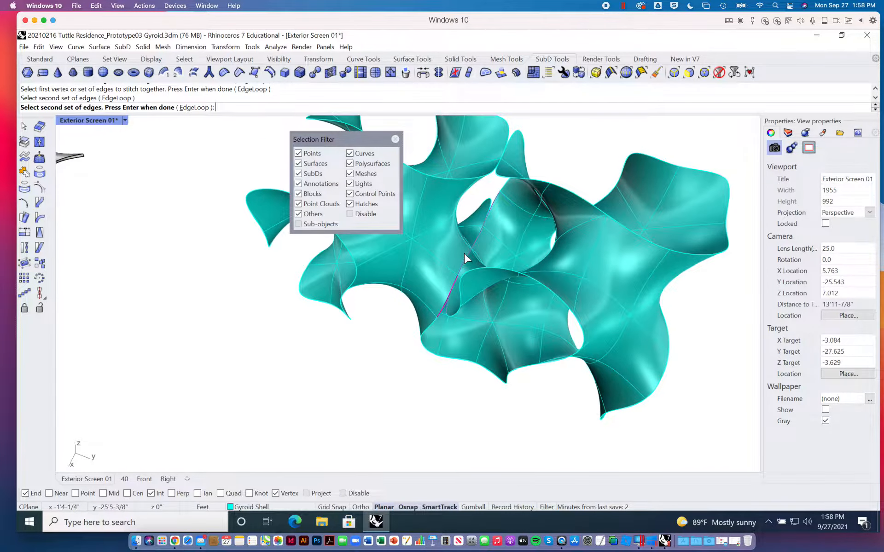
scroll(465, 257, up, 5)
scroll(458, 305, down, 4)
scroll(458, 306, up, 4)
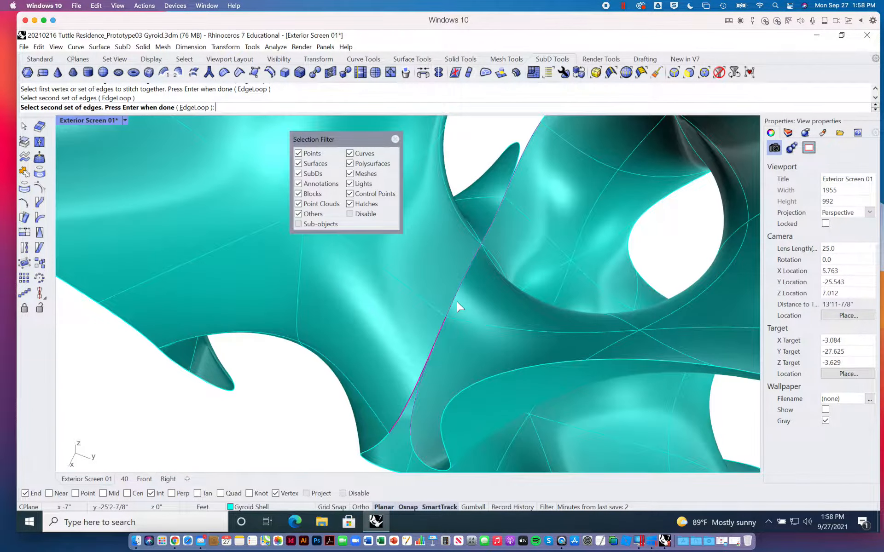
click(455, 303)
shift+right_drag(487, 256, 455, 308)
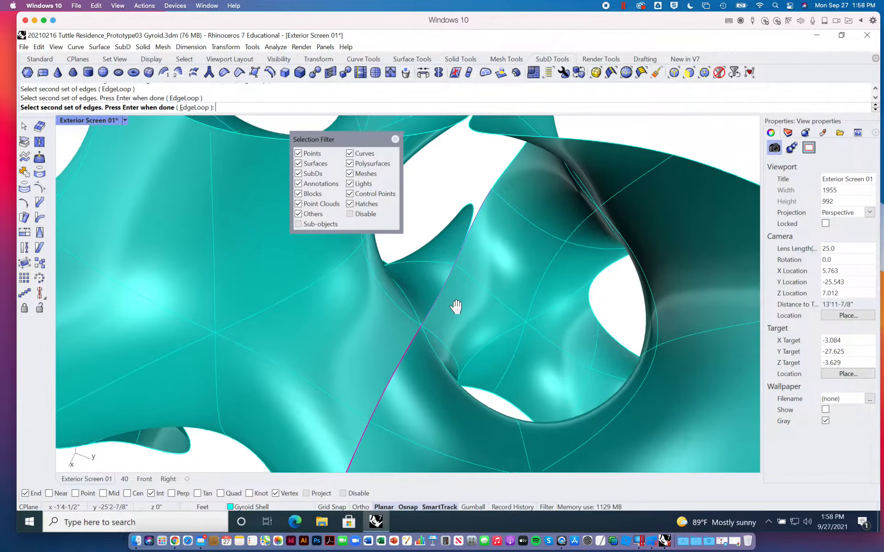
click(454, 266)
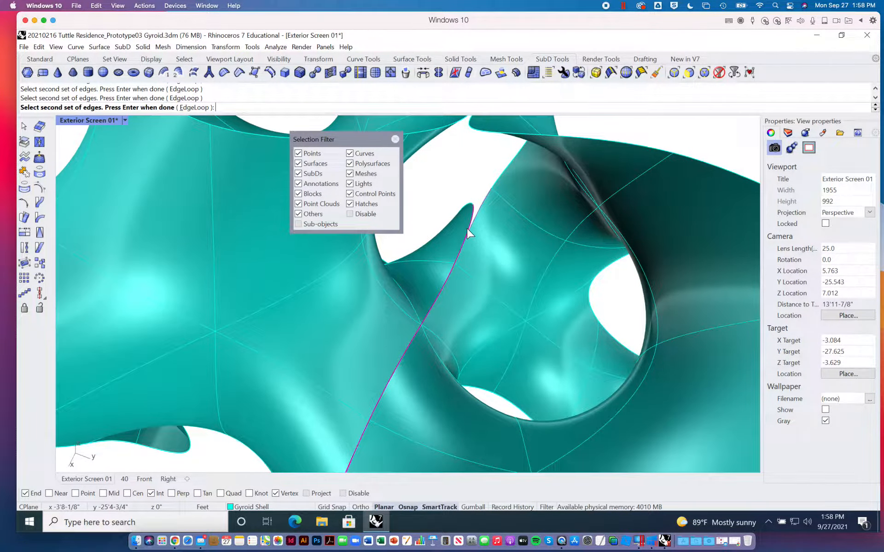
key(Return)
key(Return)
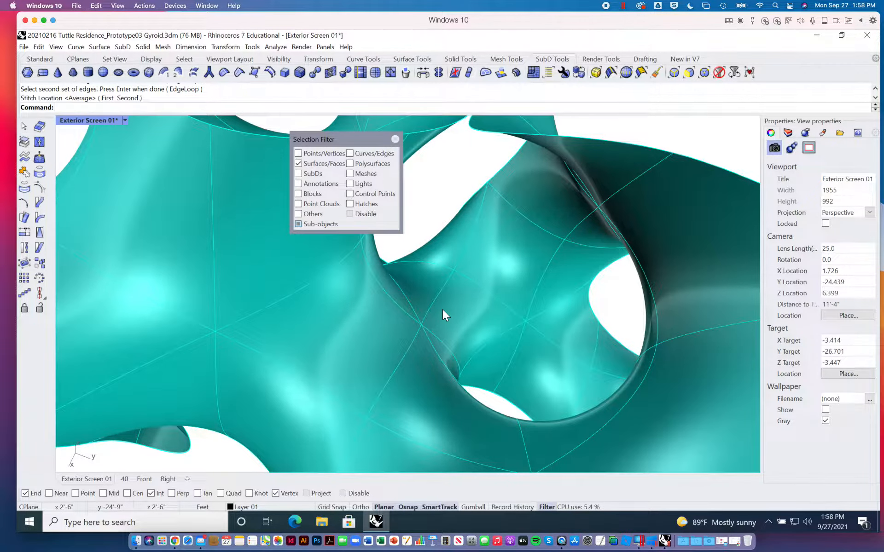
Examine the joined gyroid modules from several sides for seams that are still open.
right_drag(449, 347, 496, 327)
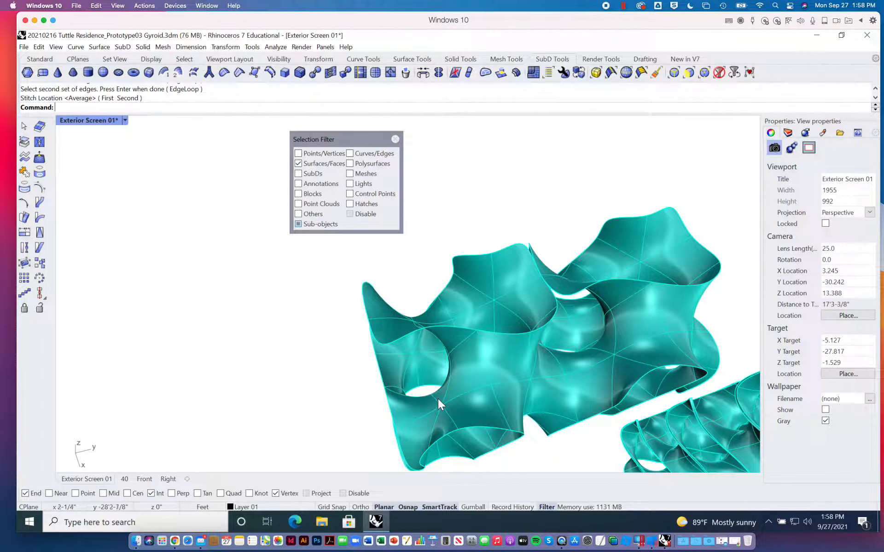
shift+right_drag(605, 380, 551, 365)
scroll(482, 347, up, 4)
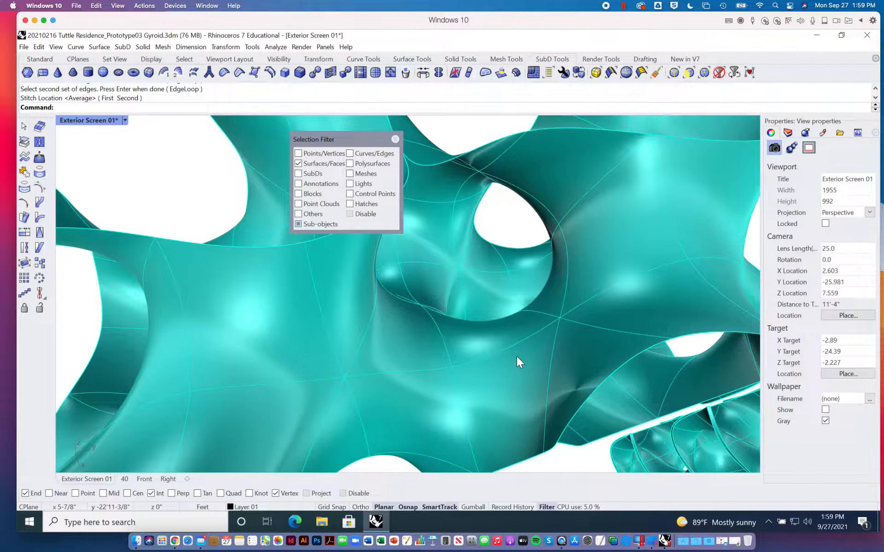
scroll(464, 294, down, 4)
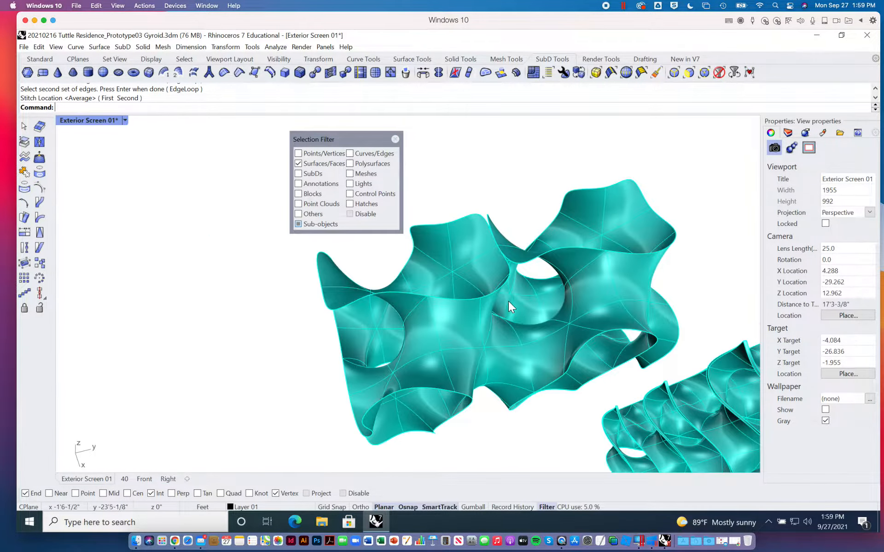
right_drag(508, 306, 467, 311)
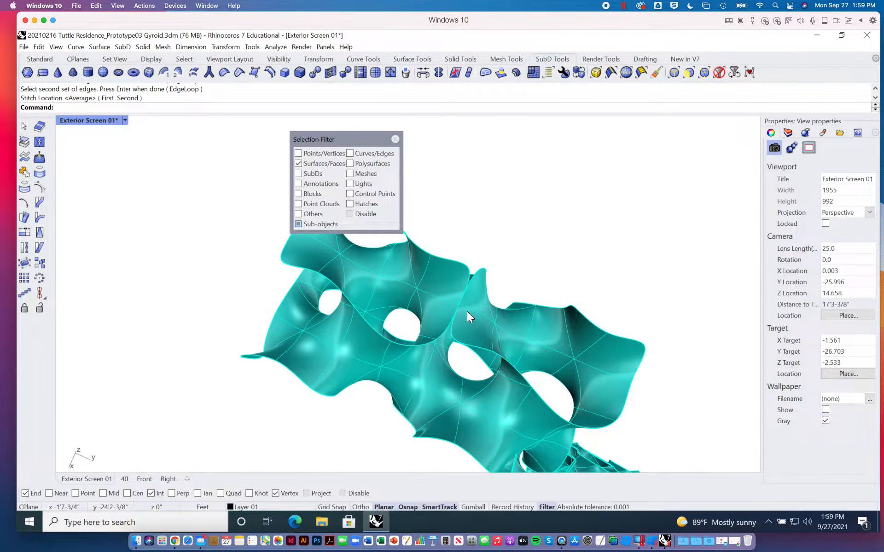
scroll(468, 311, up, 2)
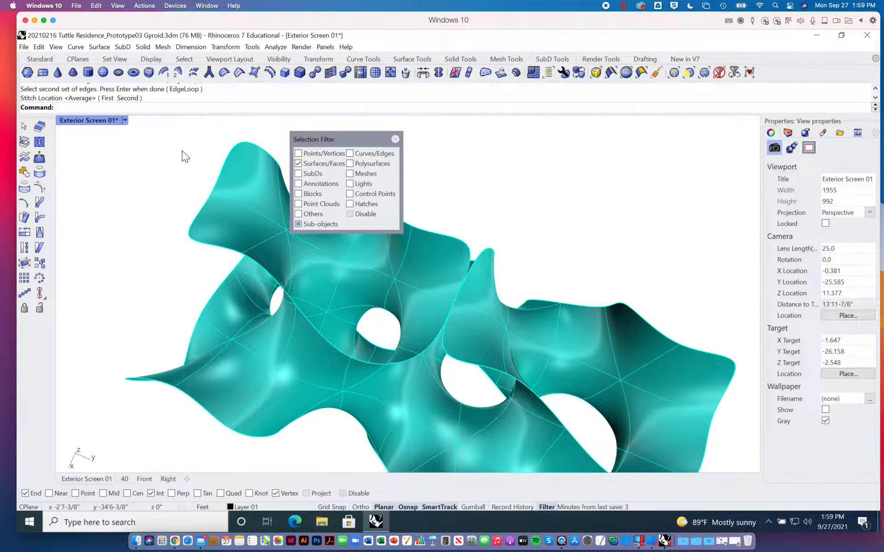
scroll(460, 320, up, 2)
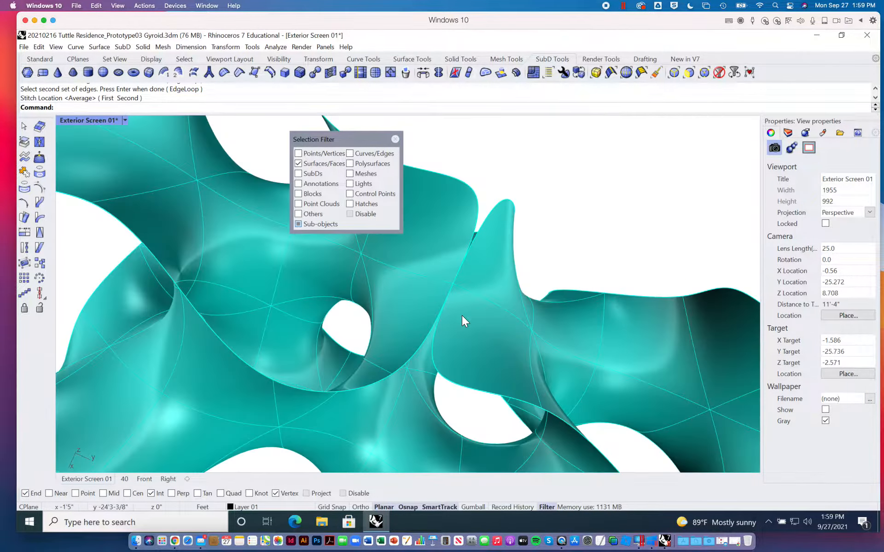
shift+right_drag(462, 316, 488, 306)
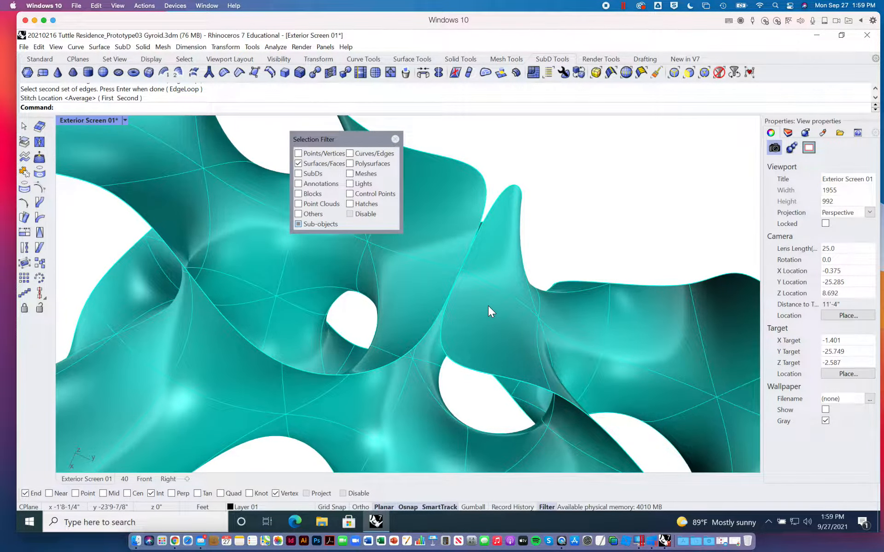
right_drag(502, 270, 498, 263)
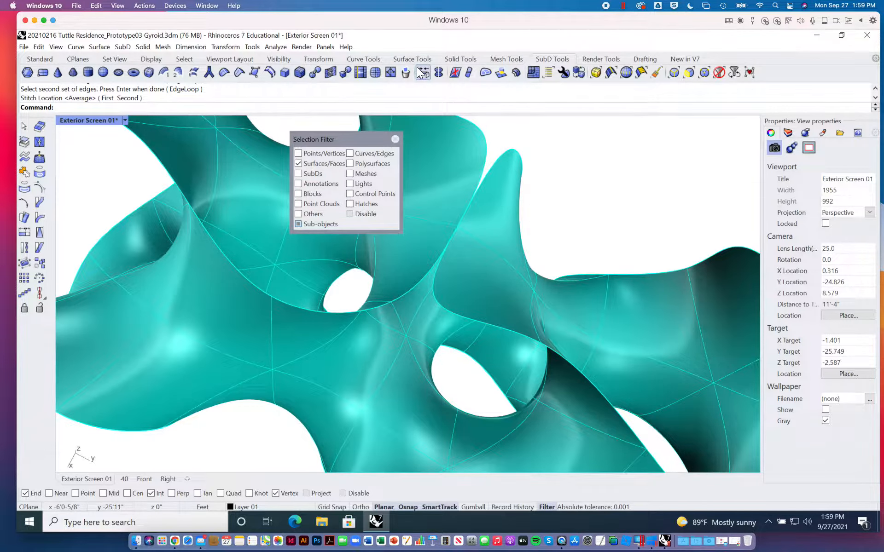
Stitch the remaining open seam at the peak between the modules, pairing two edges from each side at the average location.
click(390, 73)
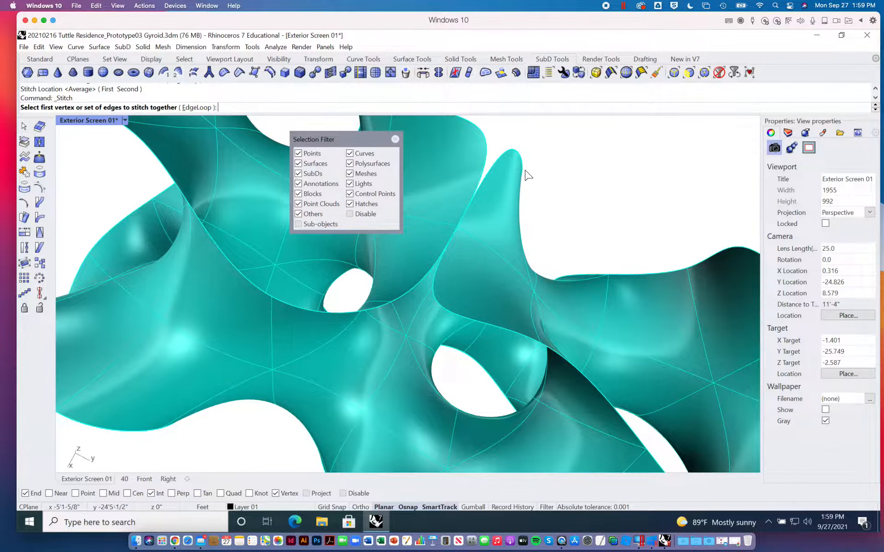
click(491, 177)
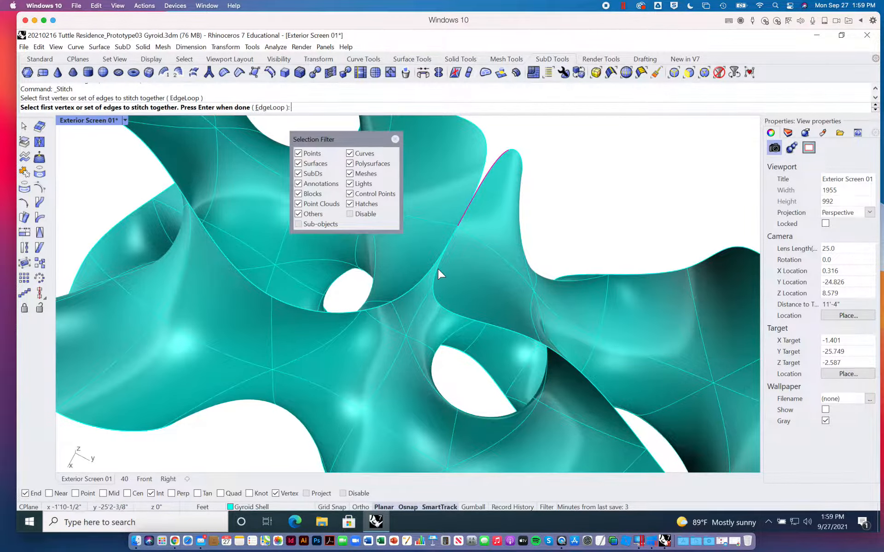
click(438, 275)
key(Return)
click(481, 175)
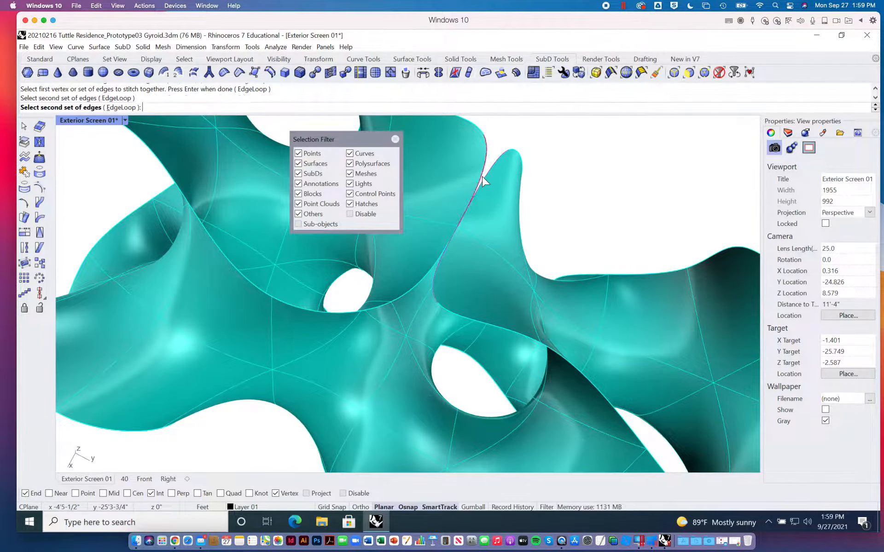
click(427, 279)
key(Return)
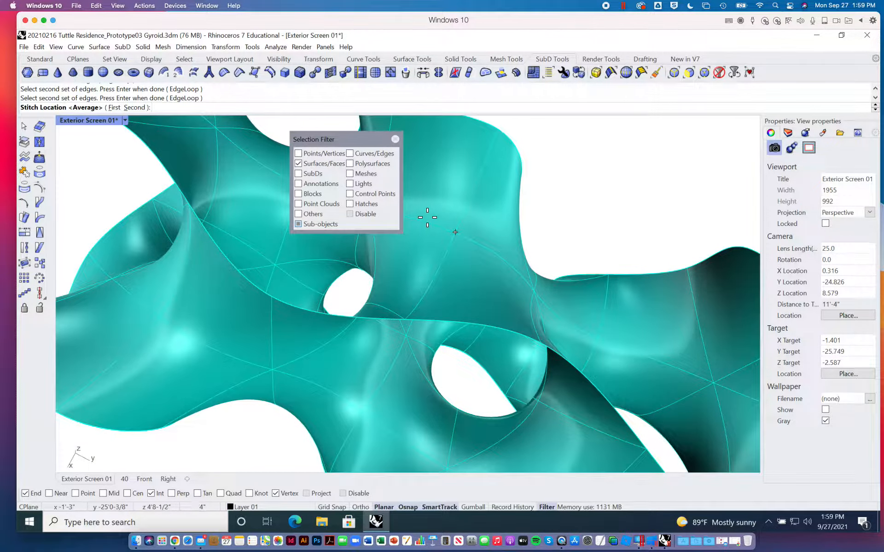
key(Return)
Move the selection filter window clear of the model and offset the stitched SubD as a solid with distance 0.01, one side only, deleting the input.
scroll(451, 242, down, 4)
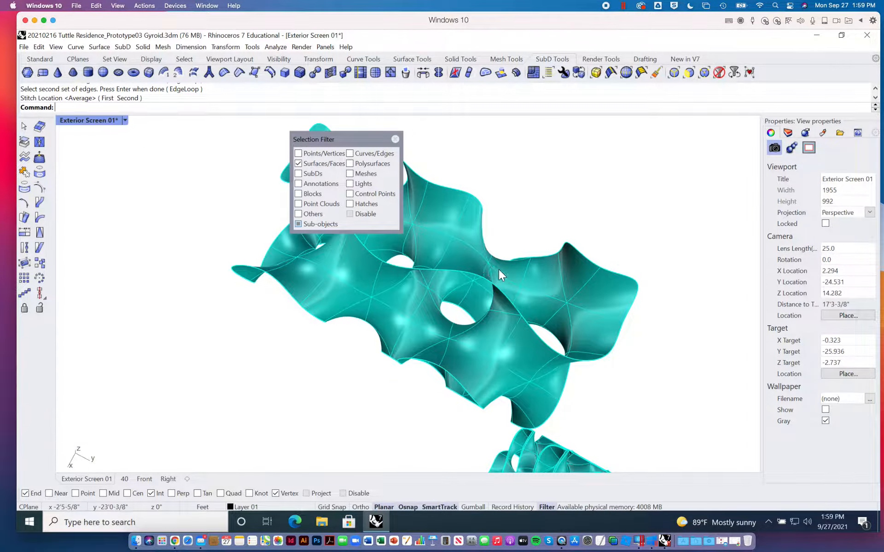
right_drag(499, 269, 425, 200)
drag(347, 144, 193, 200)
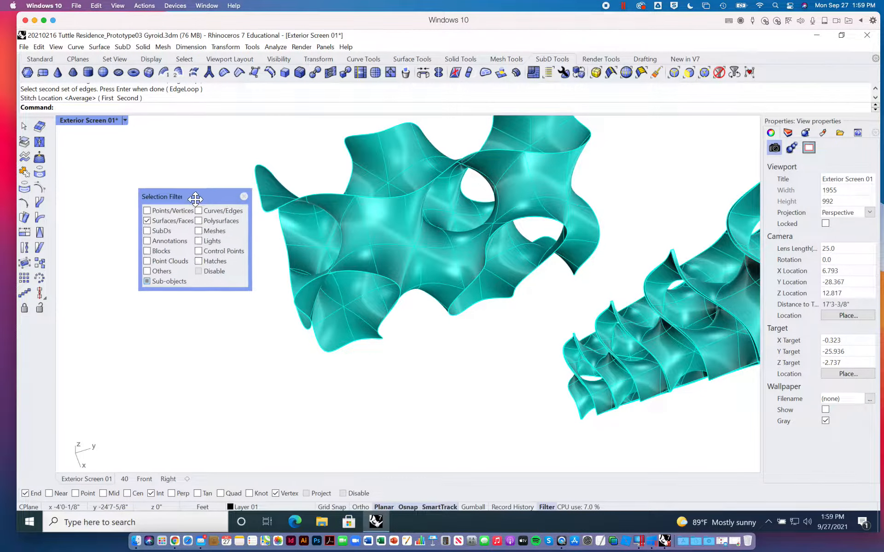
shift+right_drag(384, 200, 390, 232)
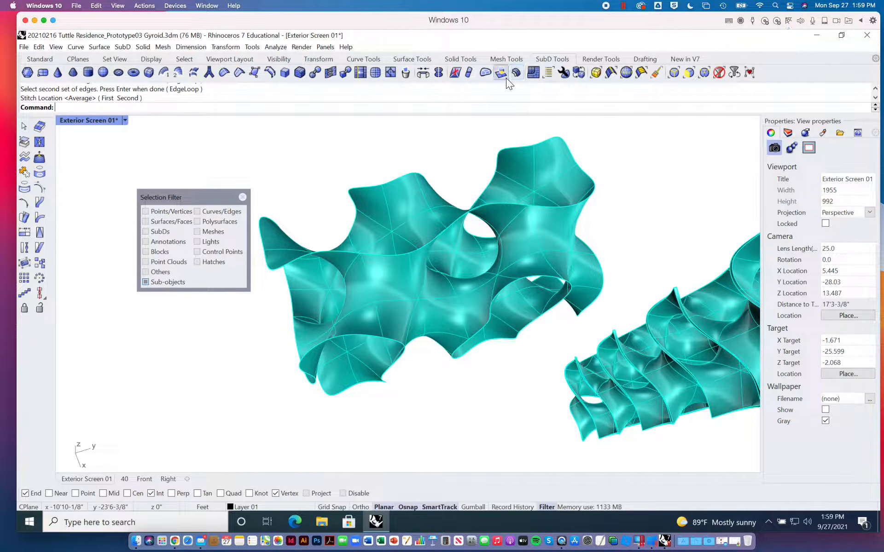
click(516, 72)
click(498, 171)
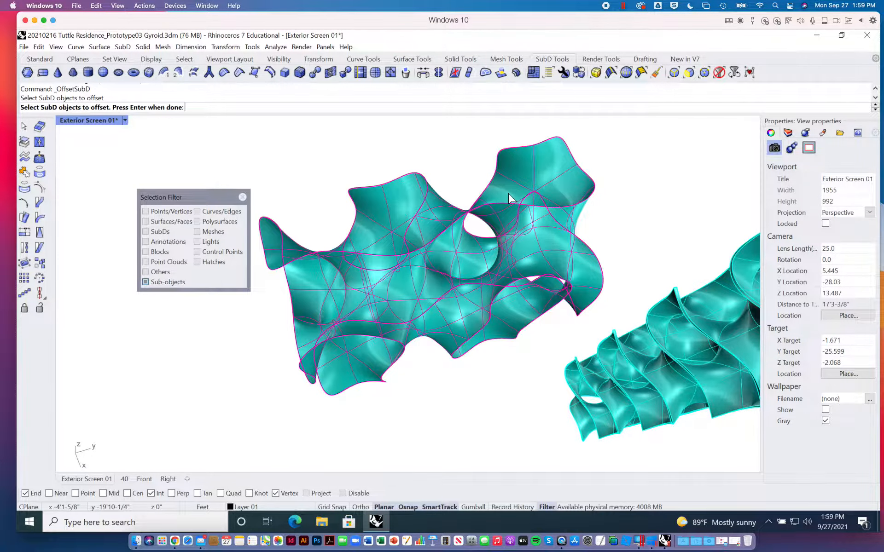
key(Return)
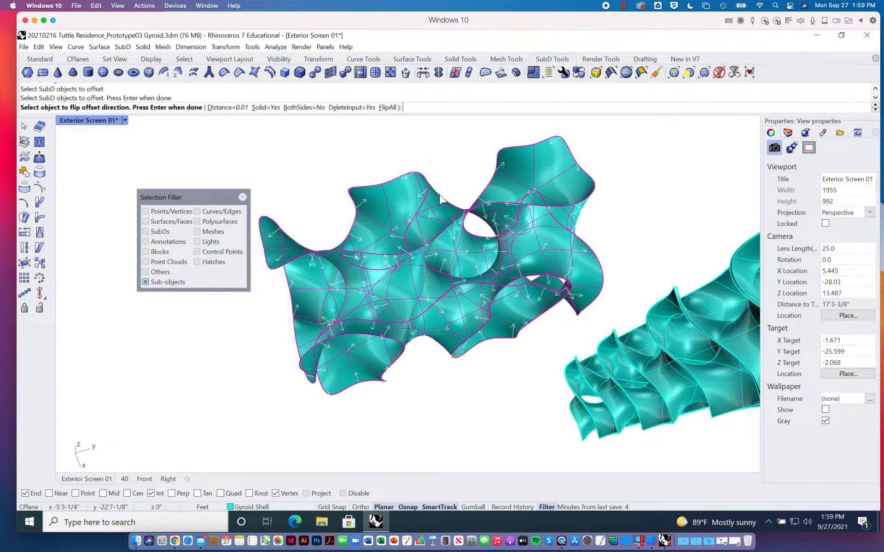
right_drag(441, 199, 413, 194)
key(Return)
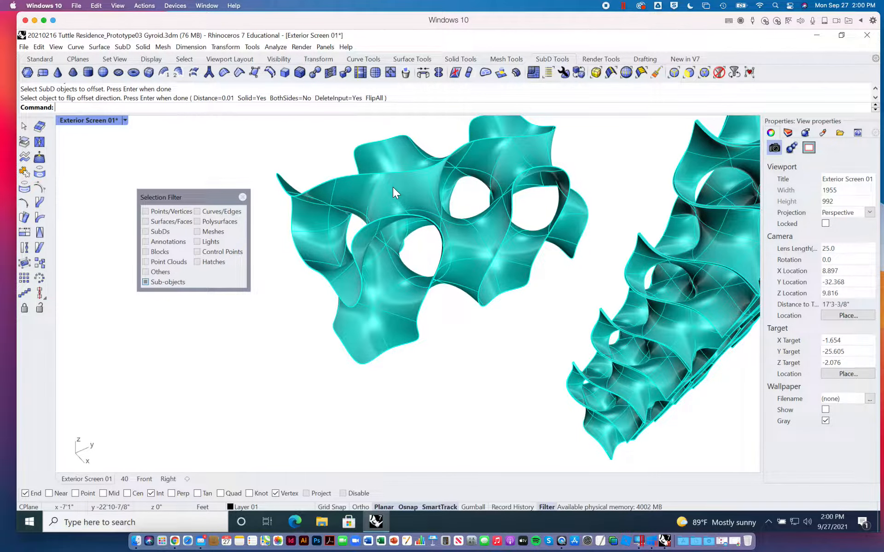
Examine the thickened edge of the offset gyroid shell up close.
scroll(344, 178, up, 6)
right_drag(358, 179, 360, 190)
scroll(272, 337, up, 3)
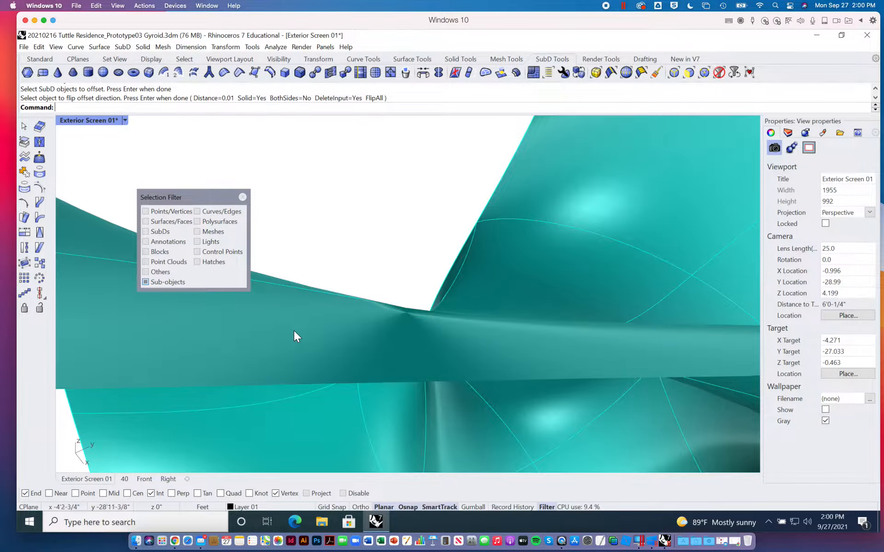
scroll(330, 334, down, 8)
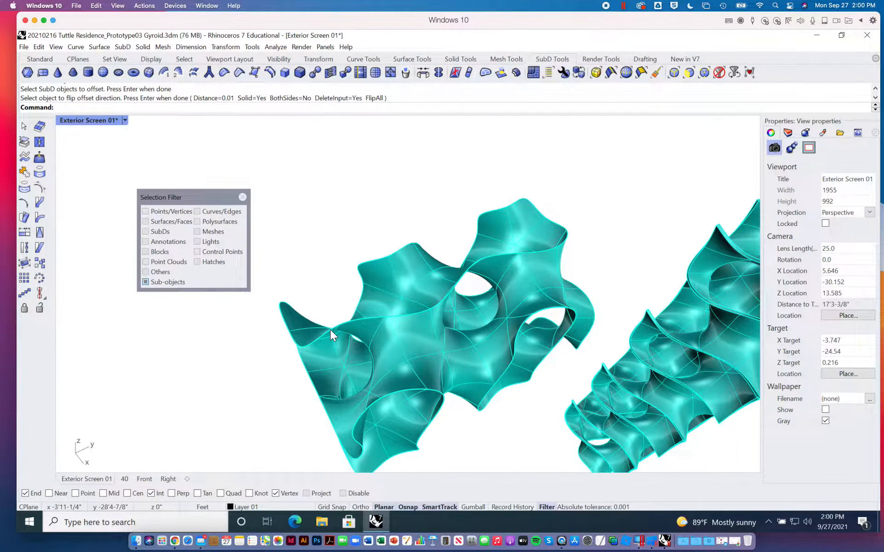
Undo the last SubD offset and offset the stitched gyroid surface again as a one-sided solid with distance 0.05, deleting the input.
key(ctrl+z)
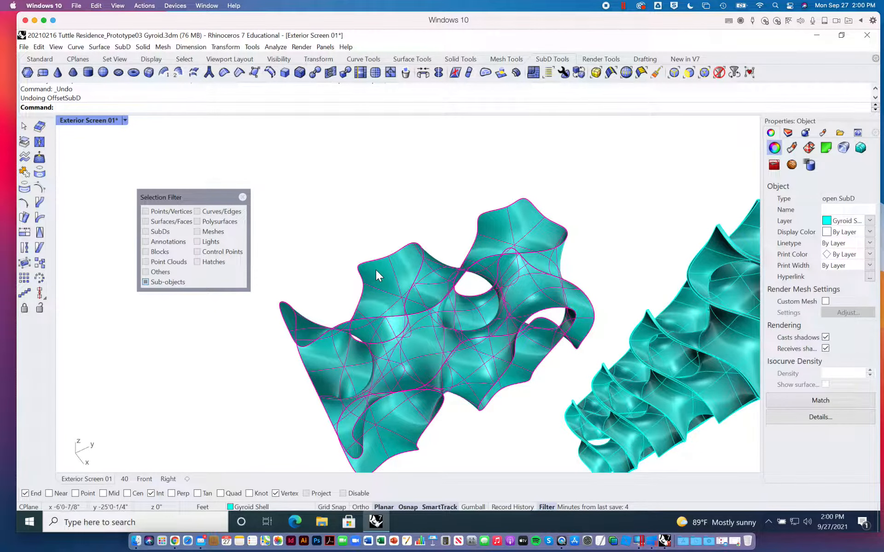
right_click(388, 224)
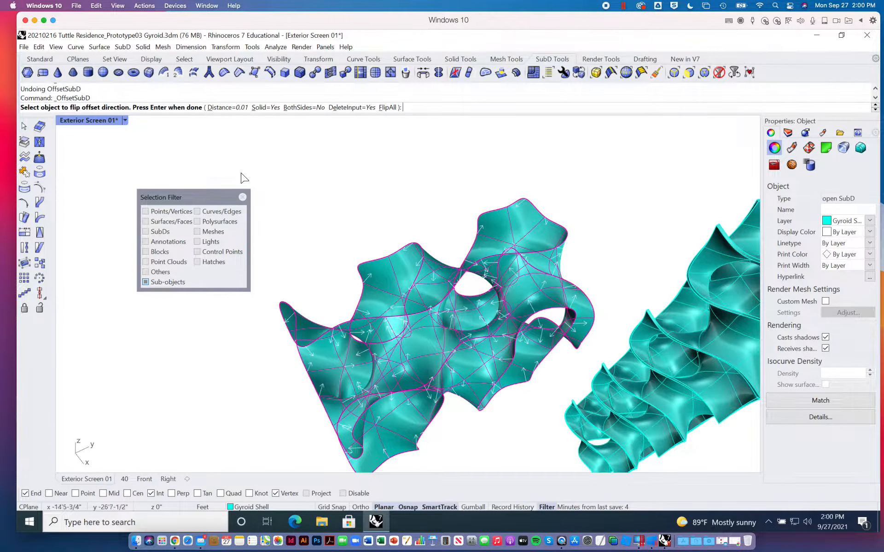
click(222, 110)
text(/)
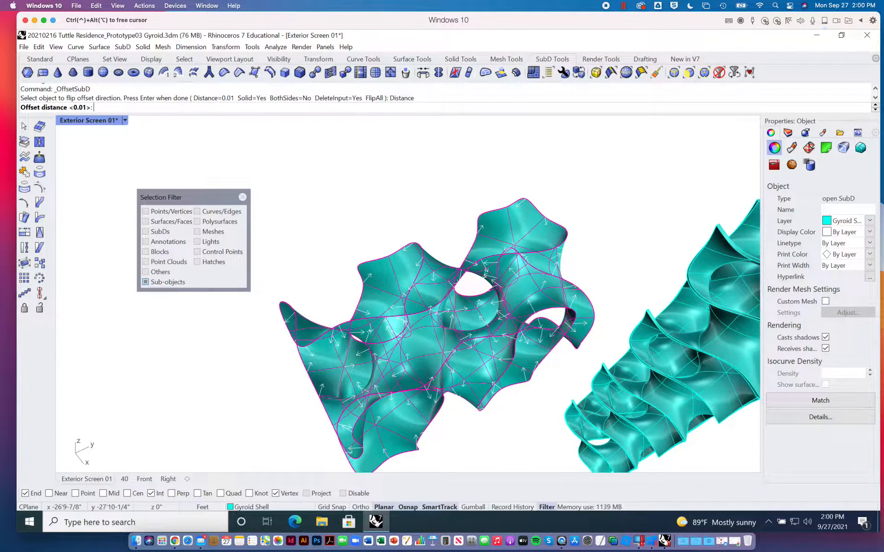
text(05)
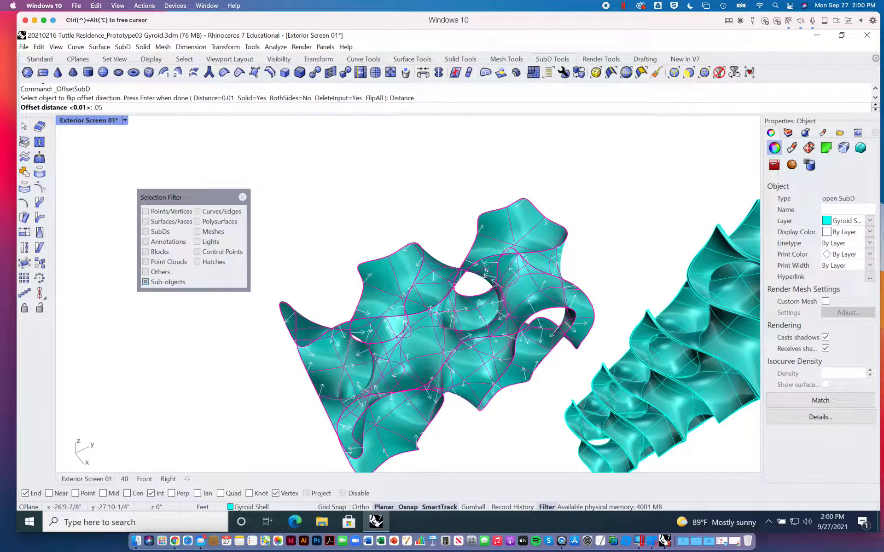
key(Return)
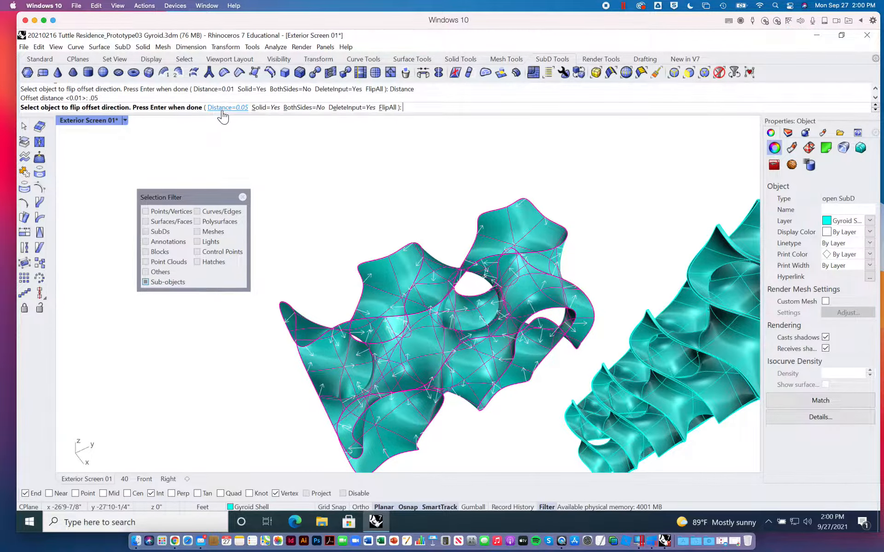
right_click(426, 143)
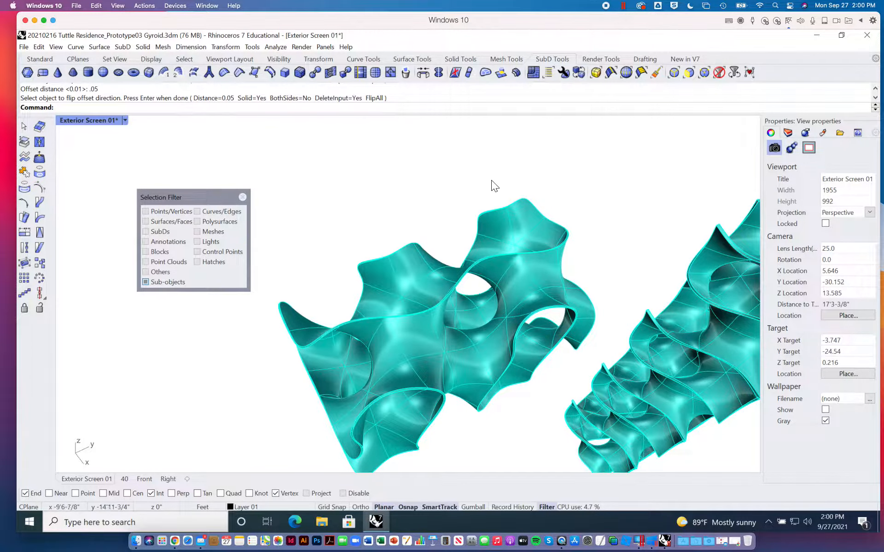
Create a rectangular clipping plane in the Front view of the four-view layout, large enough to enclose the gyroid screen modules.
scroll(529, 252, up, 5)
right_drag(565, 258, 474, 337)
scroll(352, 290, up, 5)
scroll(356, 289, down, 10)
scroll(427, 339, down, 4)
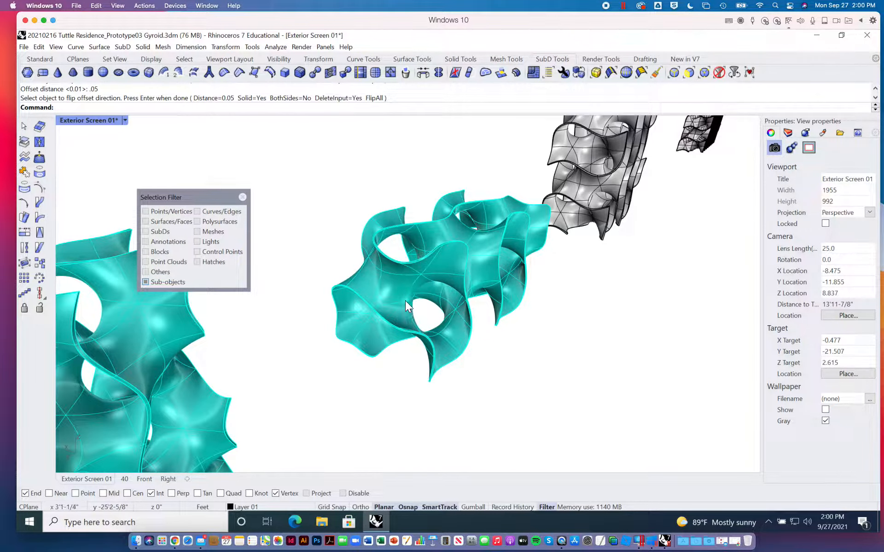
text(Cl)
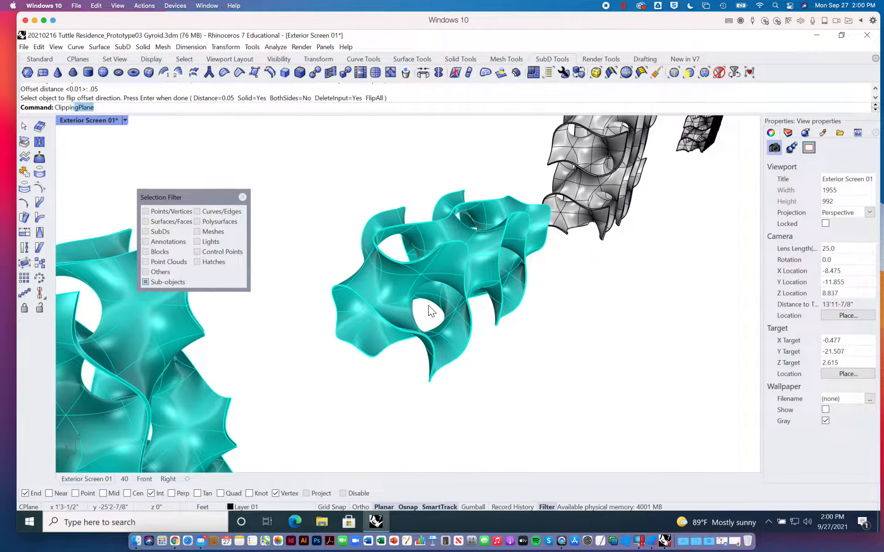
text(ippin)
key(Return)
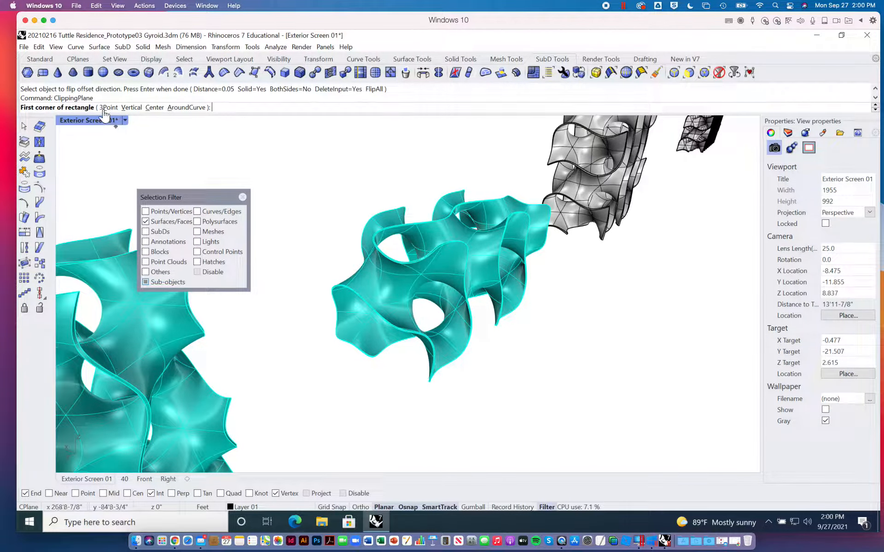
double_click(92, 120)
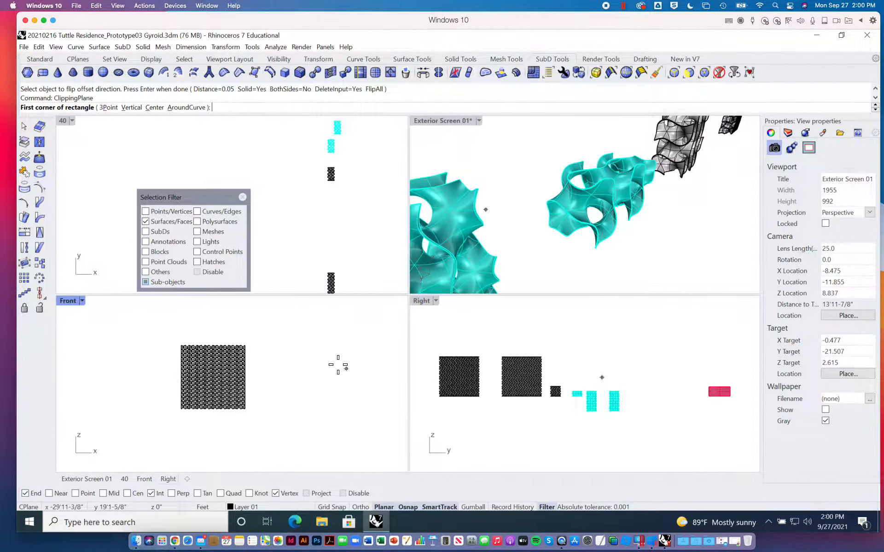
scroll(329, 365, down, 5)
mouse_move(329, 365)
right_down()
mouse_move(331, 385)
mouse_move(295, 367)
right_up()
click(296, 343)
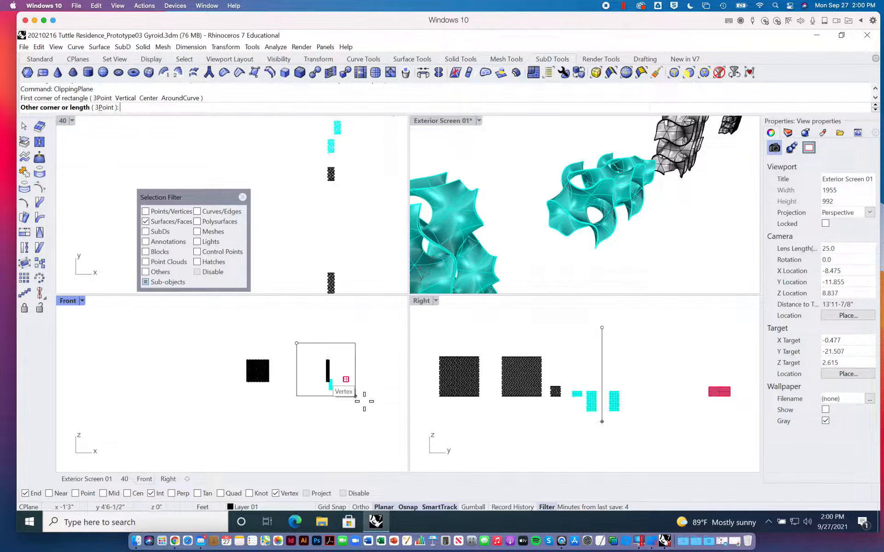
click(368, 414)
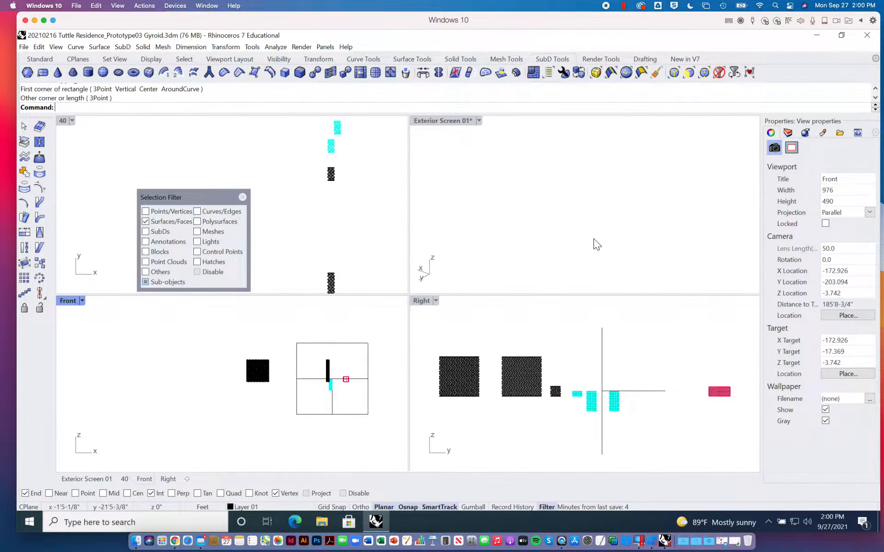
Close the selection filter window so the clipping plane can be selected, and bring back the Standard tool set.
mouse_move(600, 366)
mouse_down()
mouse_move(584, 371)
mouse_move(600, 367)
mouse_up()
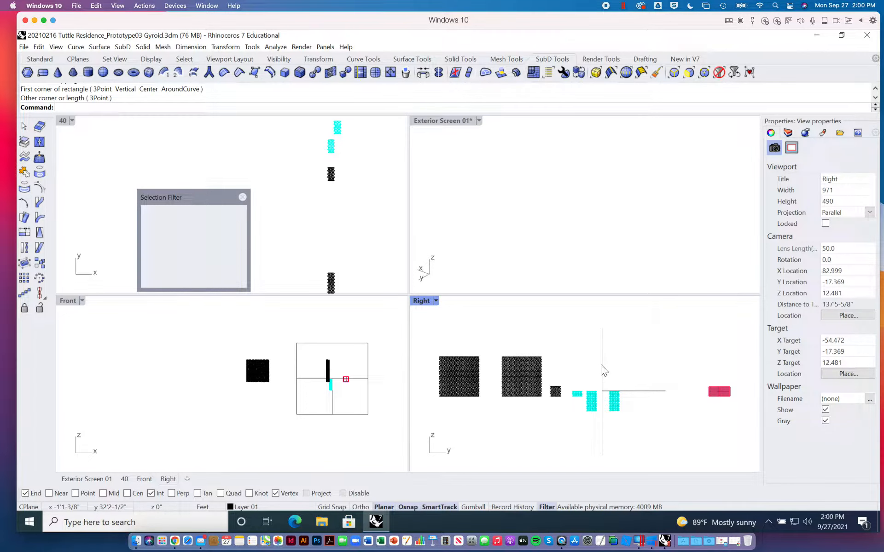
click(24, 126)
click(243, 197)
click(24, 126)
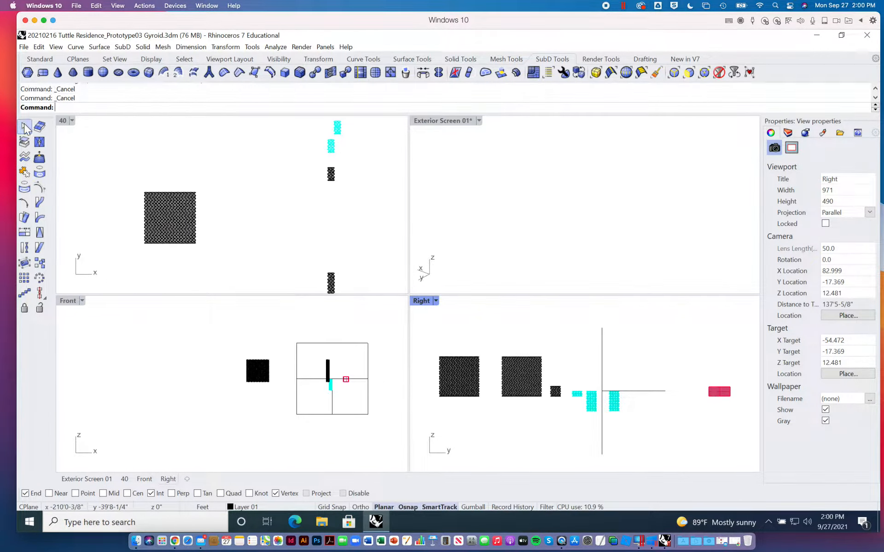
click(41, 60)
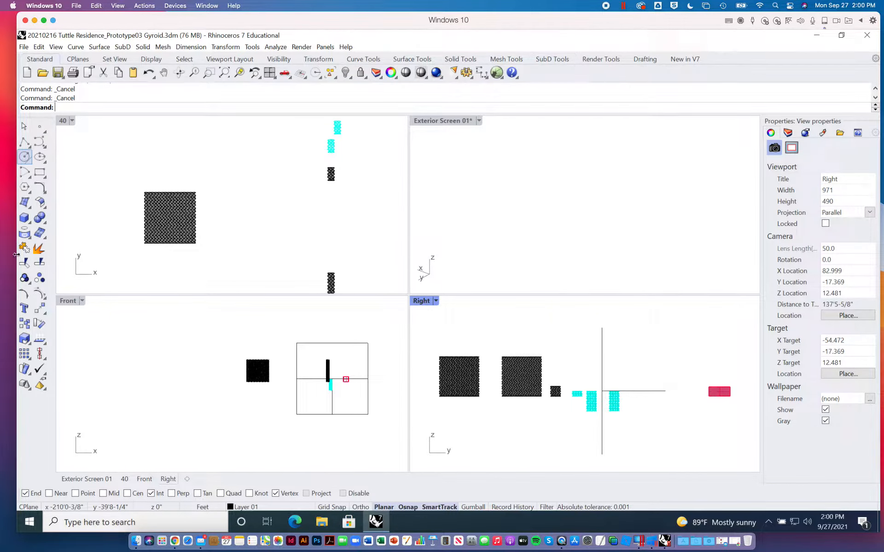
Move the clipping plane along Y in the Right view to cut through the small offset gyroid shell and examine its section.
click(601, 350)
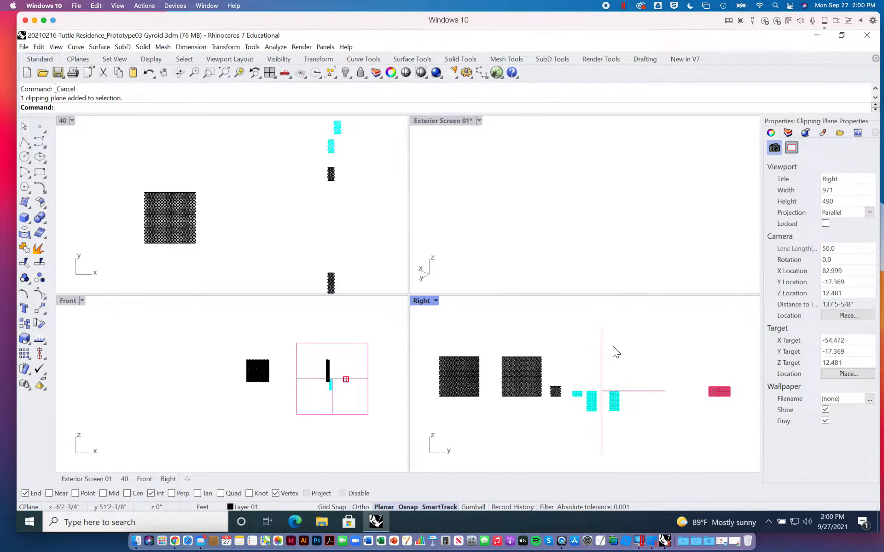
drag(601, 355, 581, 355)
right_drag(594, 225, 580, 209)
scroll(611, 206, up, 5)
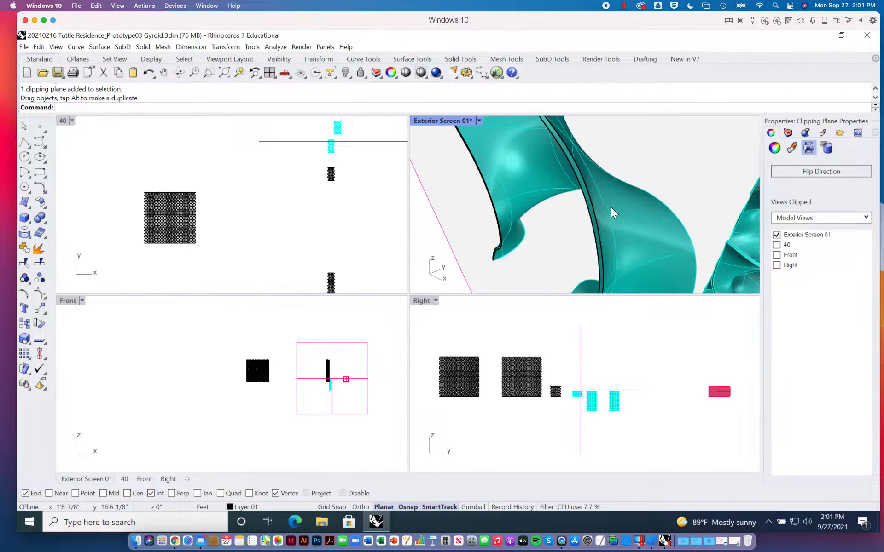
scroll(598, 211, down, 5)
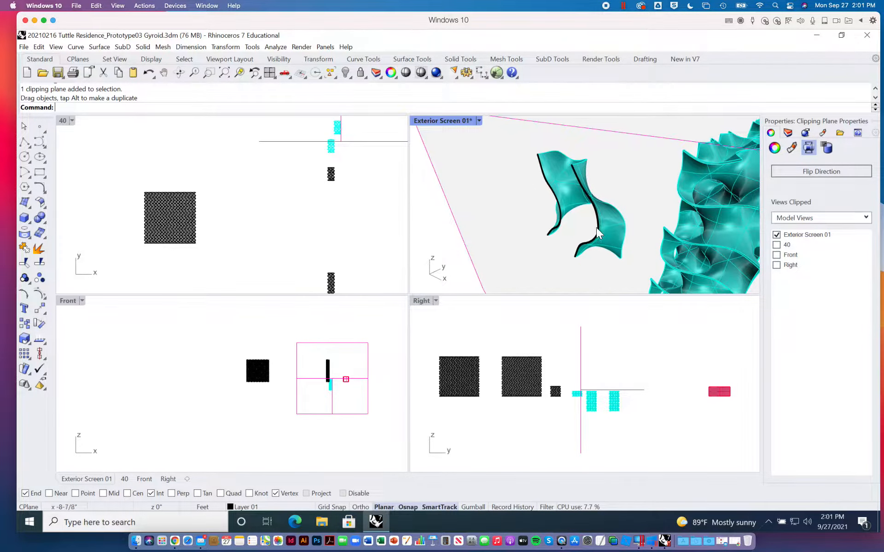
Move the clipping plane with the Move command from the small shell to cut through the adjacent taller gyroid block.
click(579, 371)
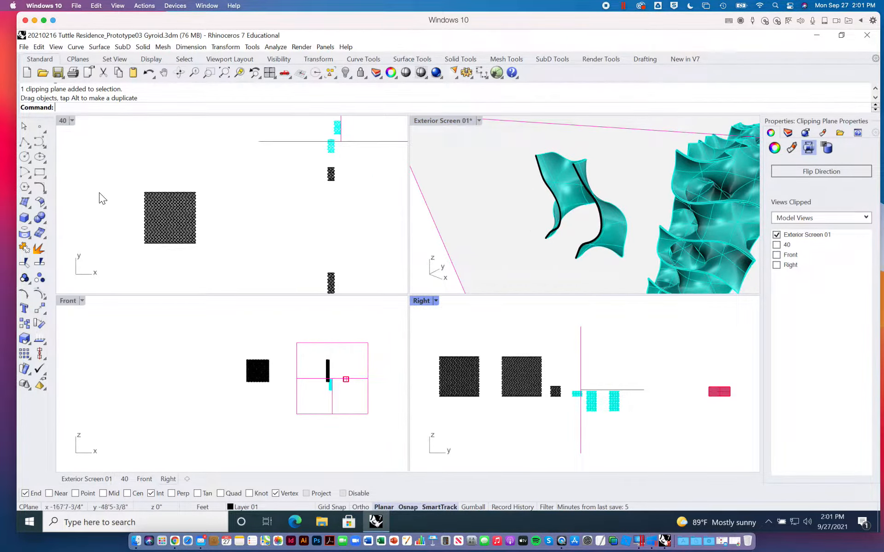
click(40, 324)
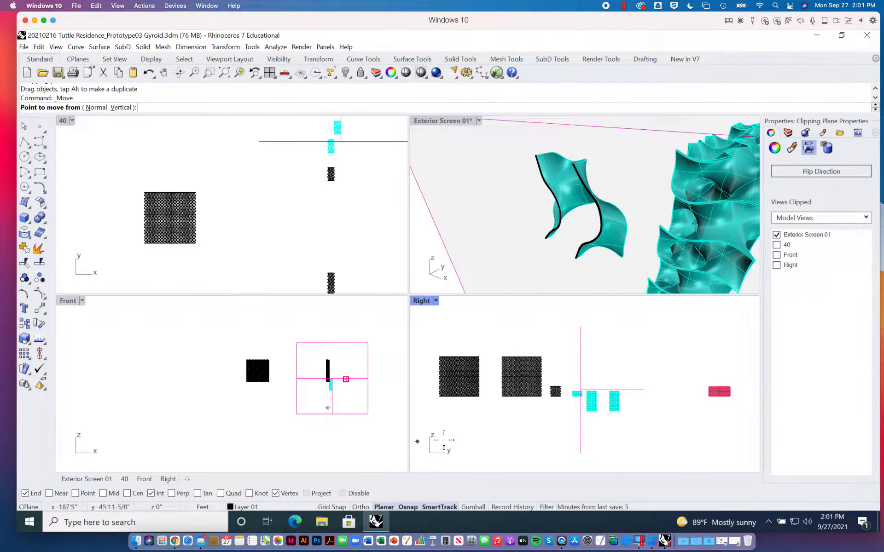
click(571, 423)
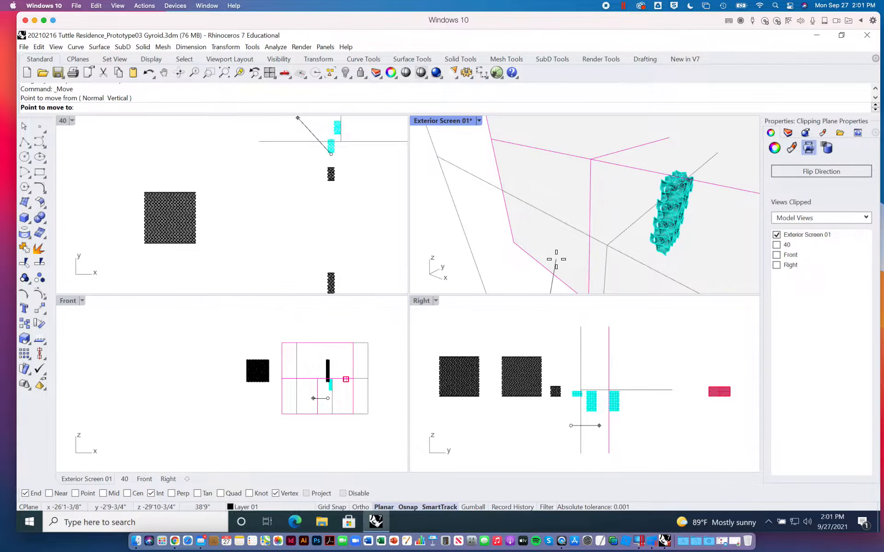
scroll(557, 259, down, 7)
shift+right_drag(623, 266, 565, 236)
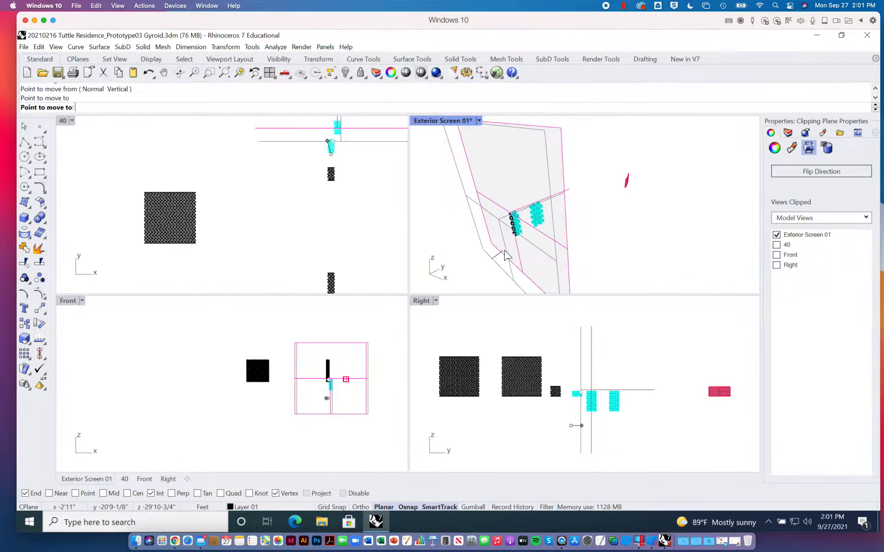
click(506, 256)
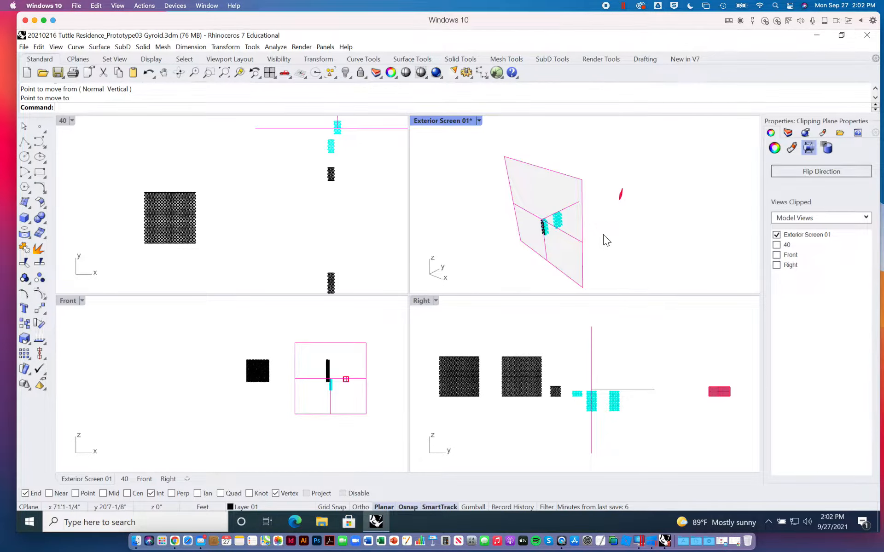
click(603, 234)
click(581, 251)
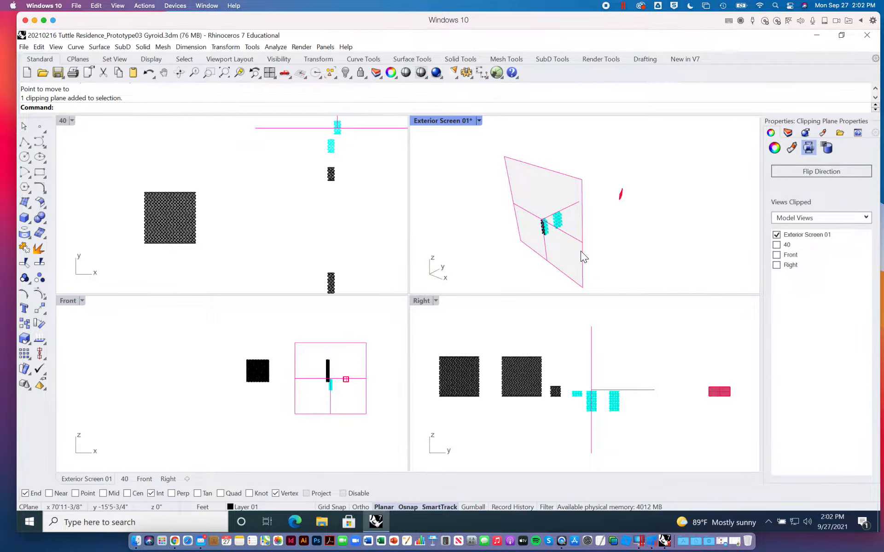
Open the recent file planarEnneperSurface.3dm without saving the changes to the gyroid model.
click(23, 46)
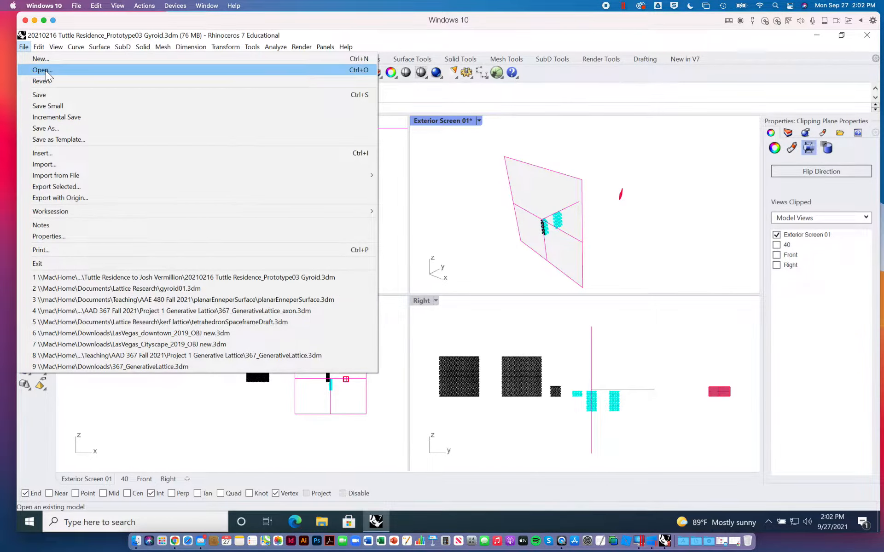
click(221, 298)
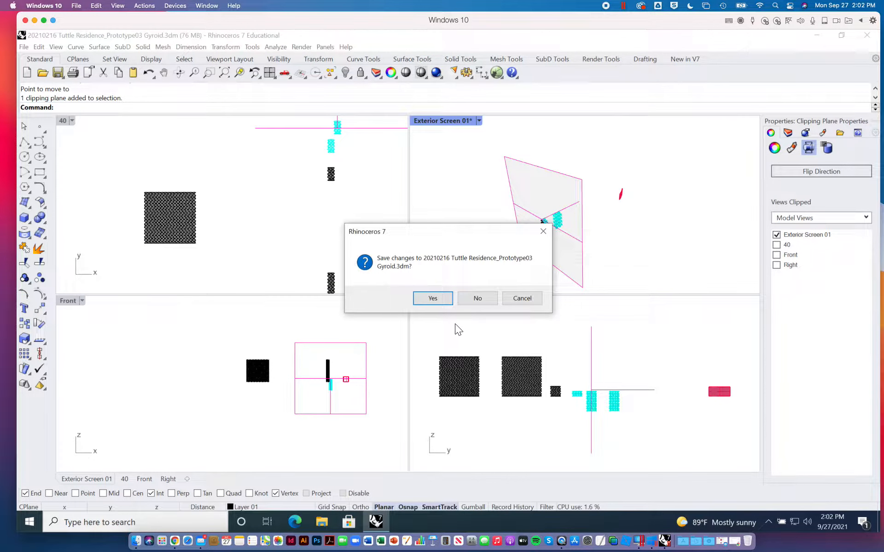
click(474, 299)
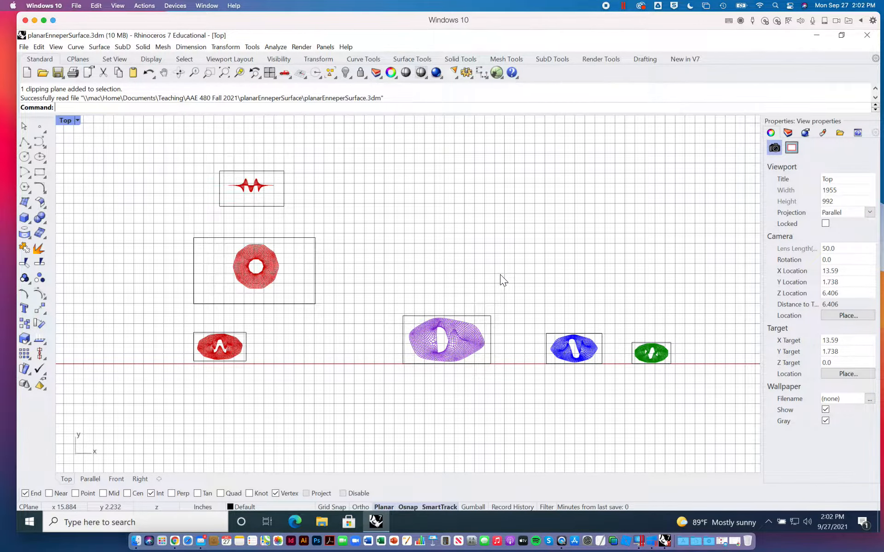
click(561, 60)
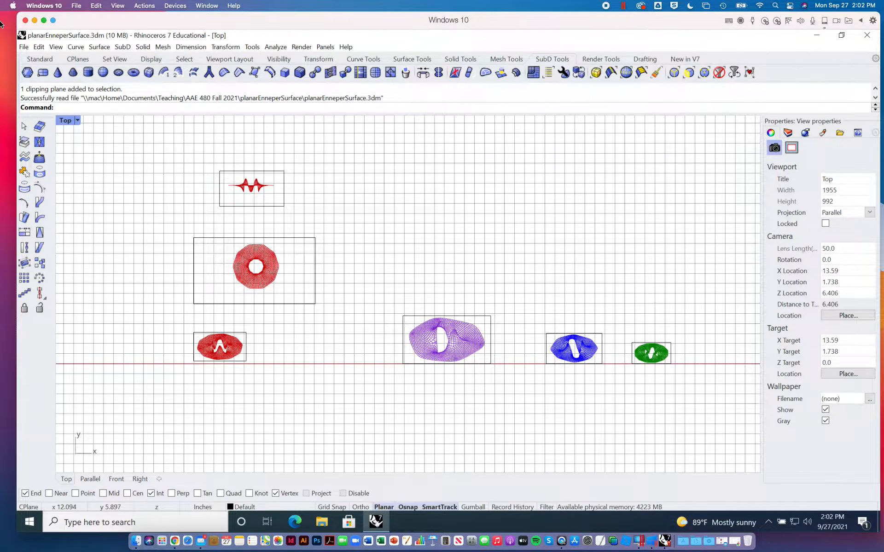
click(23, 46)
click(45, 74)
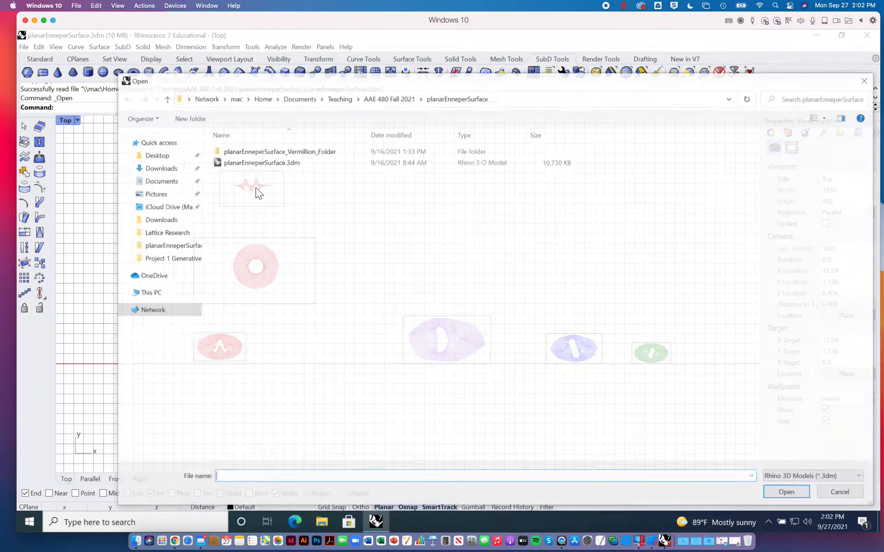
click(842, 492)
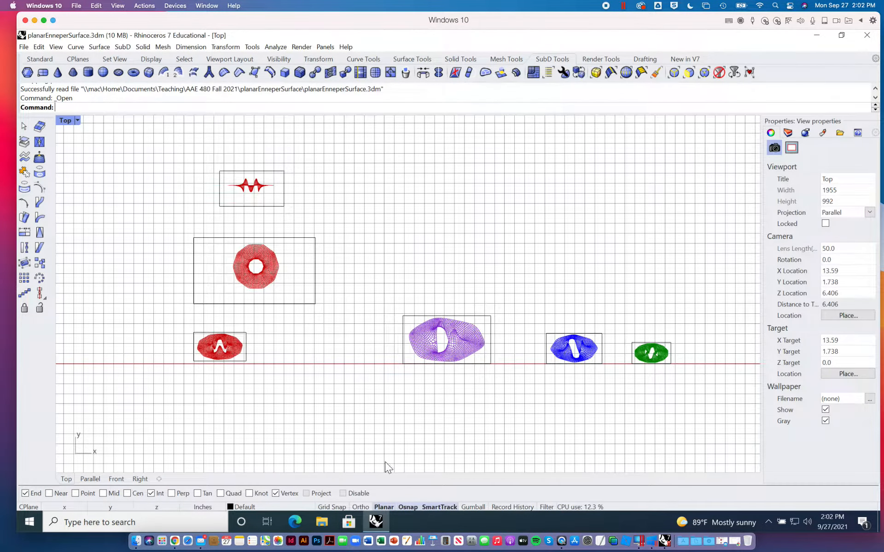
Switch to Illustrator and look through the recent files on its home screen.
click(304, 524)
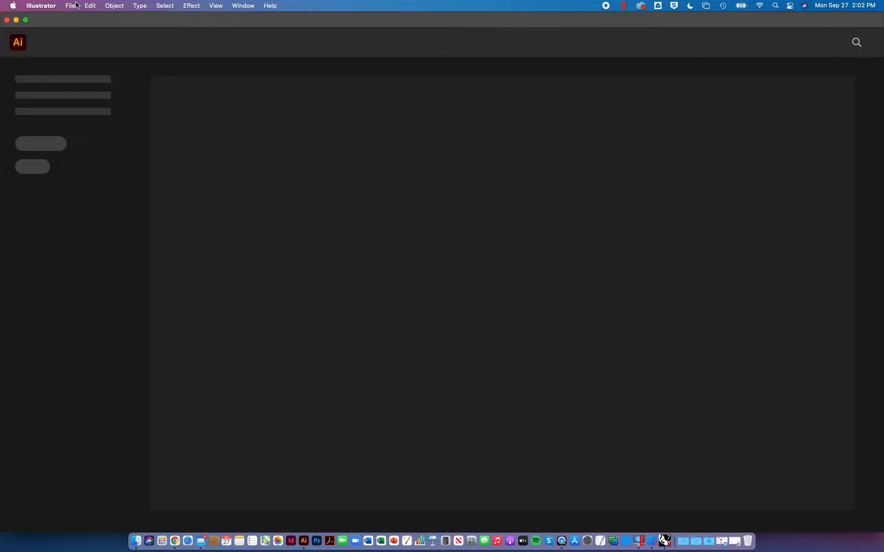
click(73, 6)
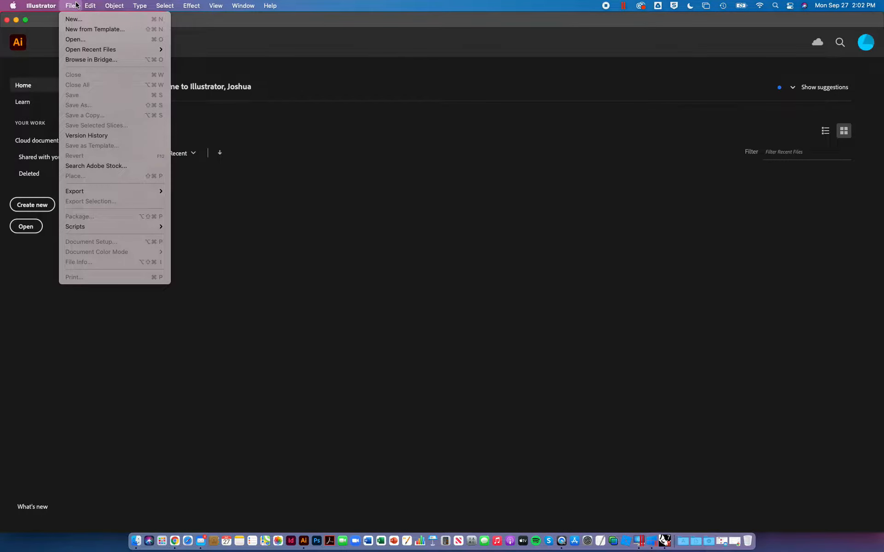
click(76, 5)
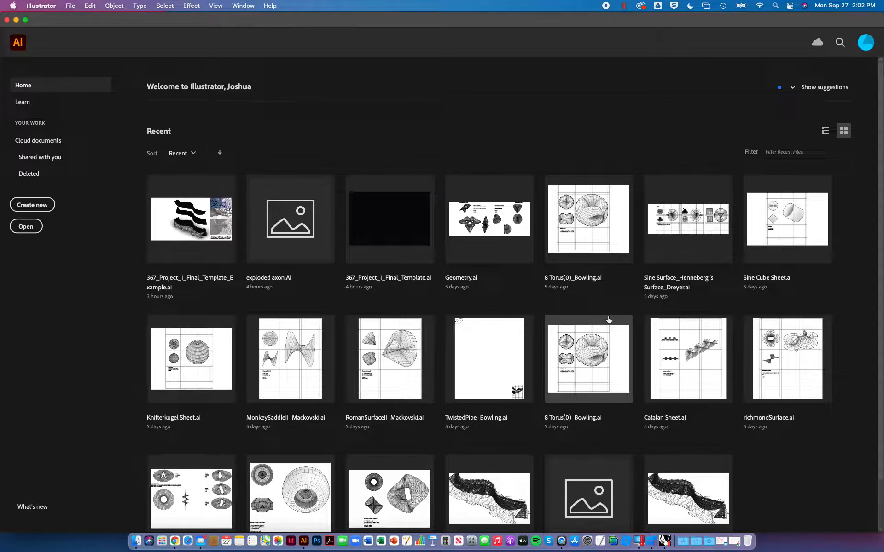
scroll(543, 283, down, 2)
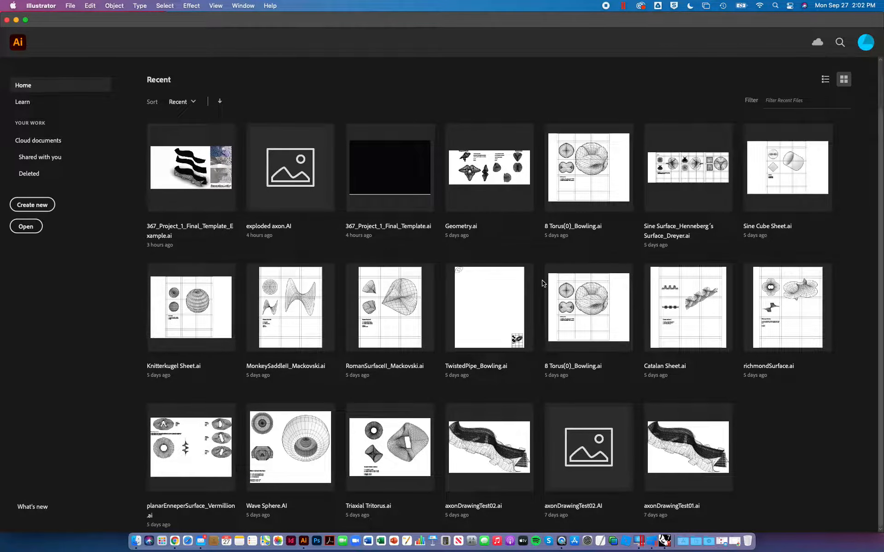
scroll(543, 285, up, 2)
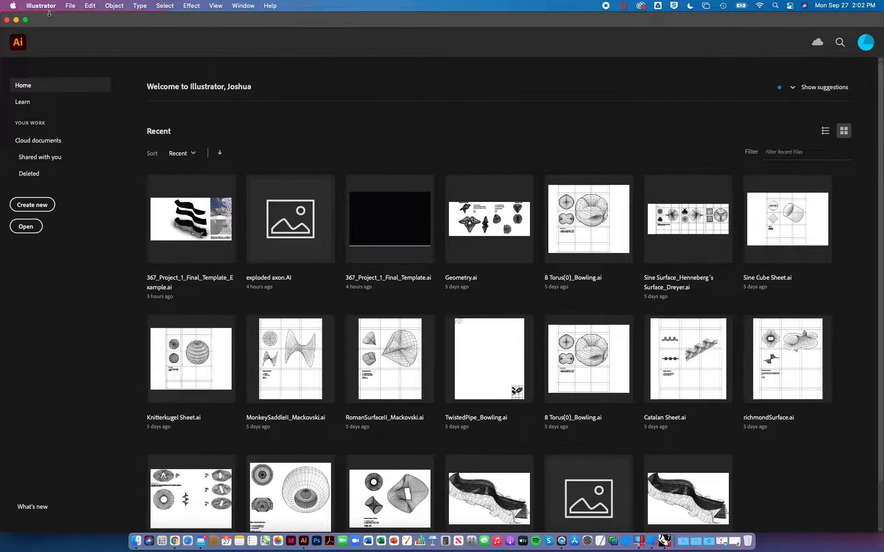
Start opening an existing file and browse to the Teaching folder inside Documents.
click(73, 6)
click(79, 35)
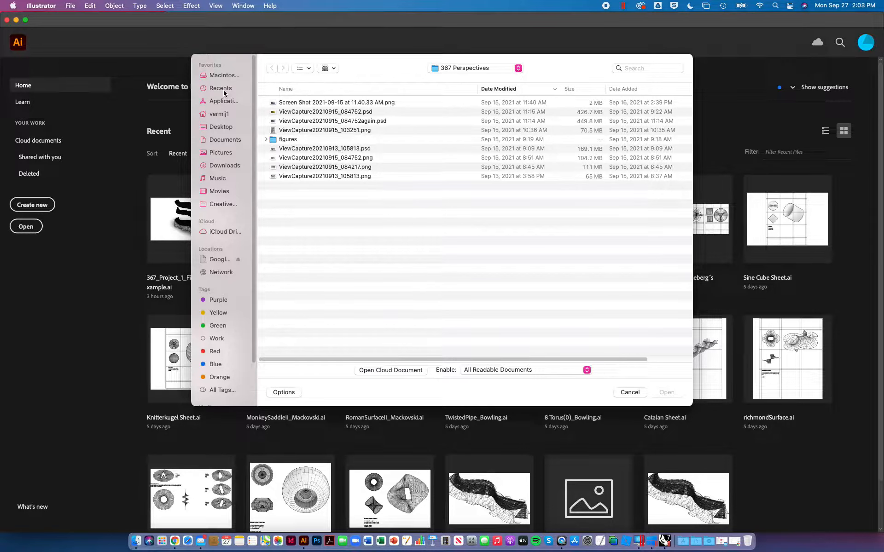
click(221, 126)
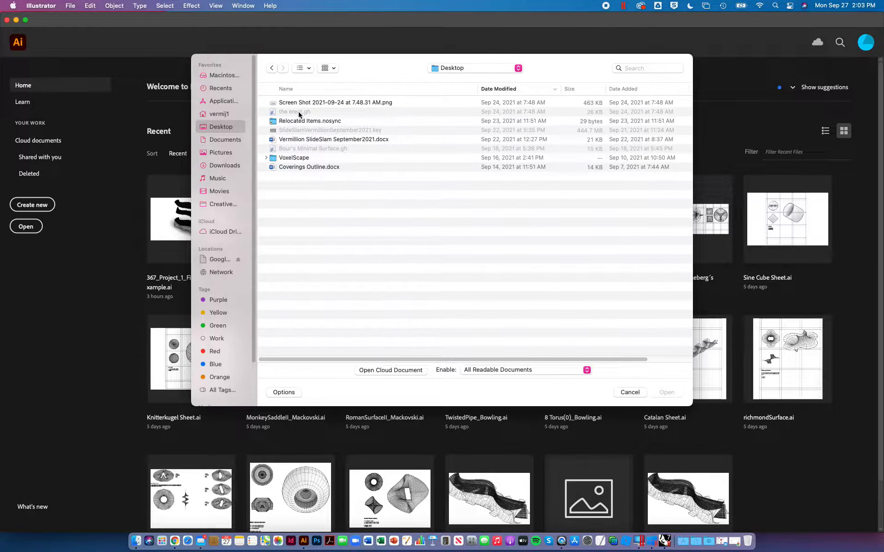
click(223, 140)
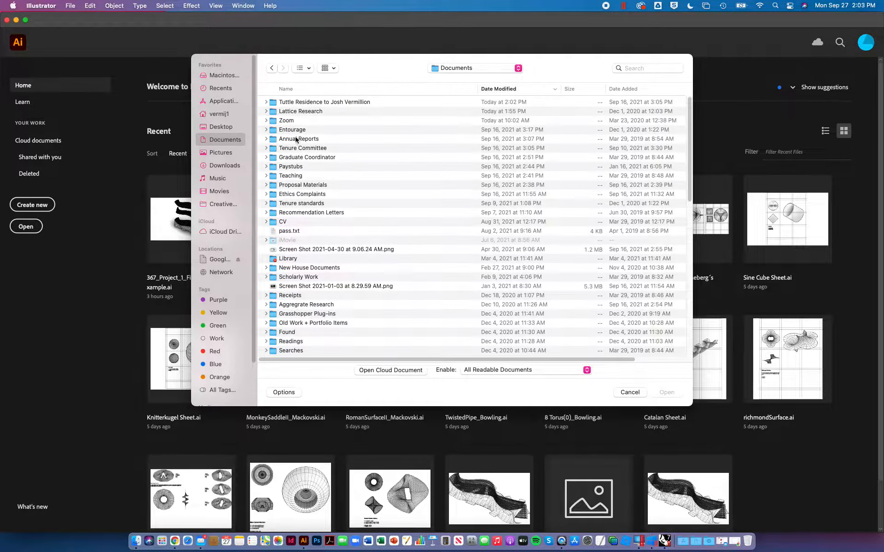
click(292, 176)
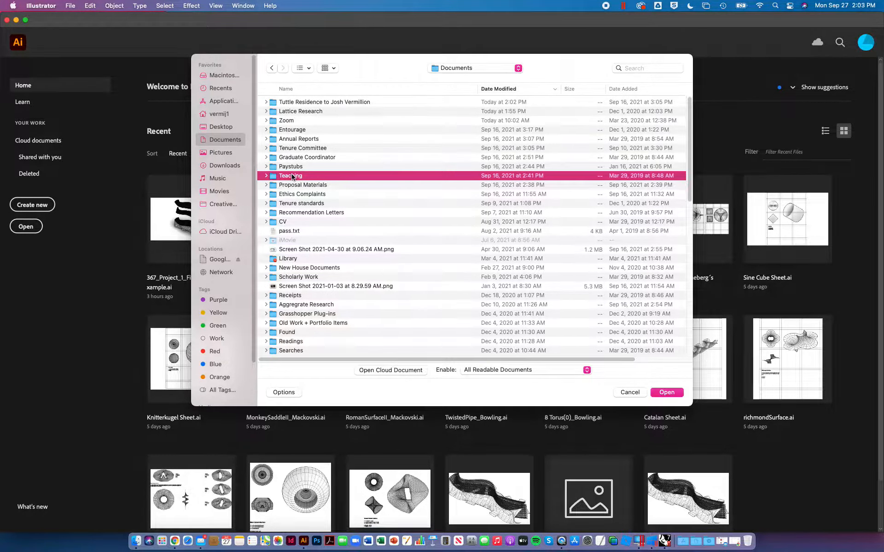
double_click(292, 175)
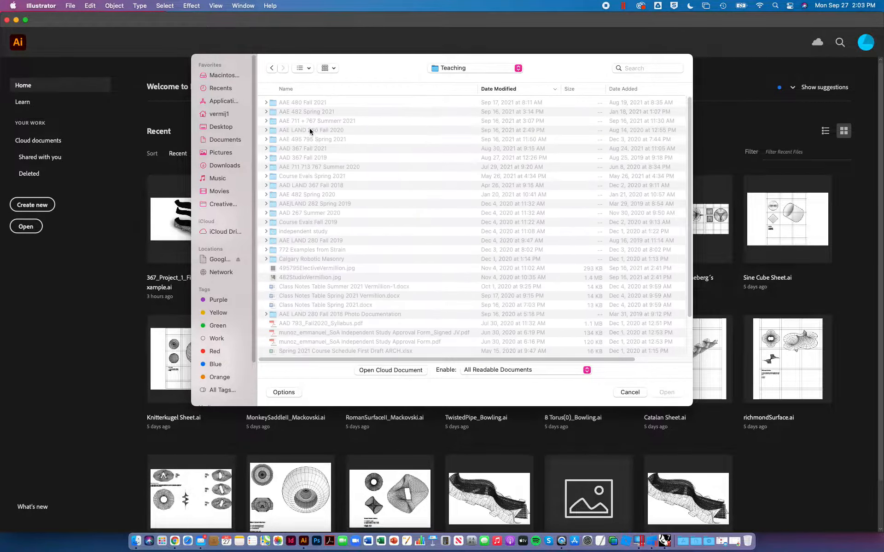
Open insideOutDiagram01.ai from the AAE 480 Fall 2021 folder and examine its three overlapping circles up close.
click(307, 103)
double_click(307, 105)
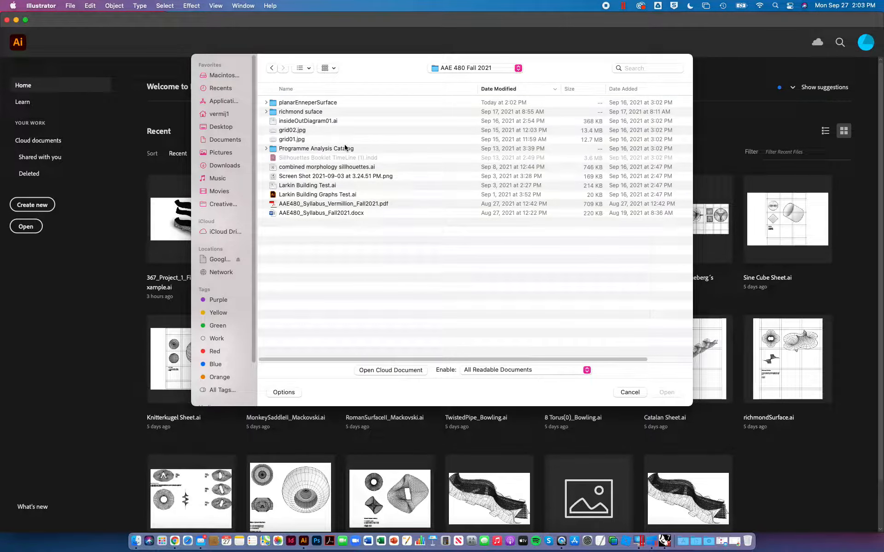
double_click(313, 121)
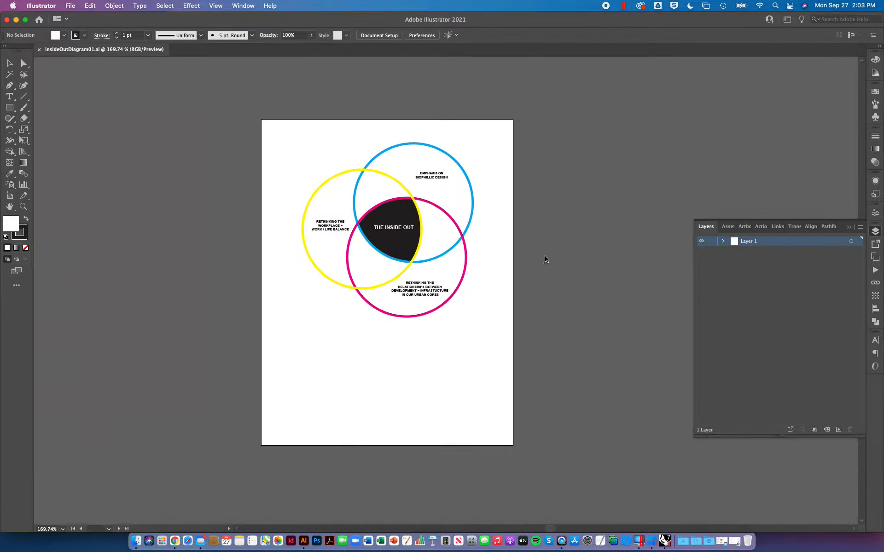
key(super+equal)
key(super+equal)
key(super+equal)
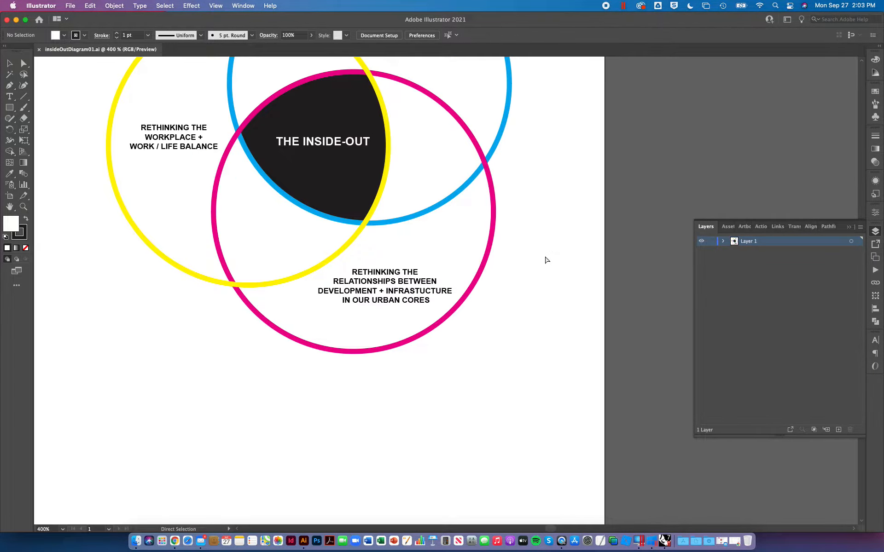
drag(533, 252, 608, 397)
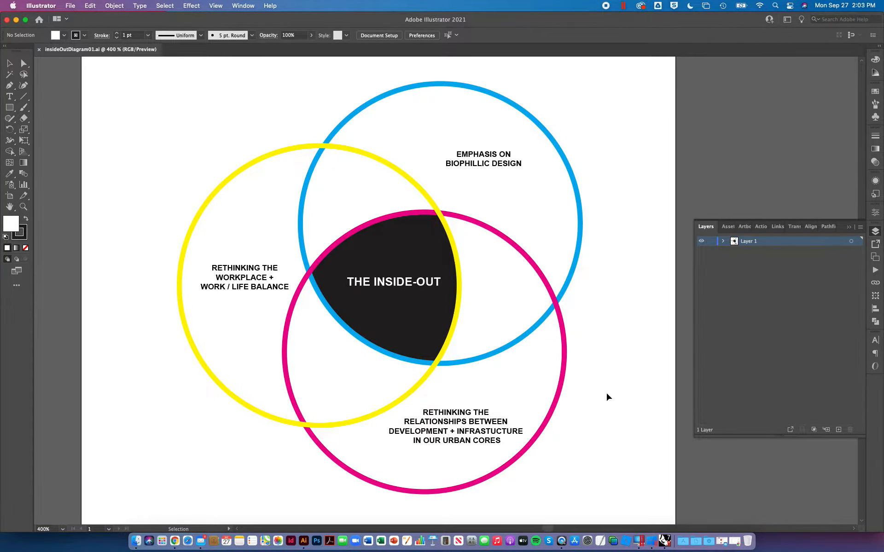
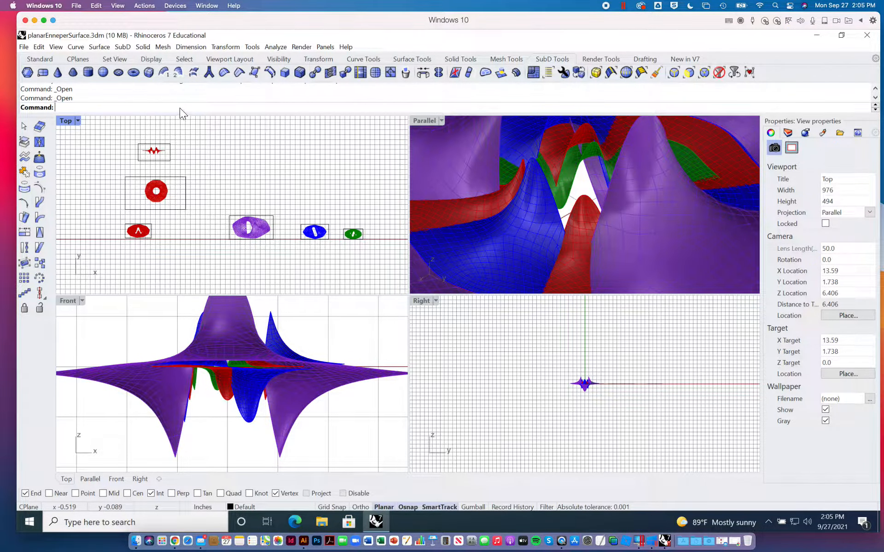
Switch to Rhino and open LasVegas_downtown_2019_OBJ new.3dm from the Downloads folder, listing the files newest first.
click(23, 46)
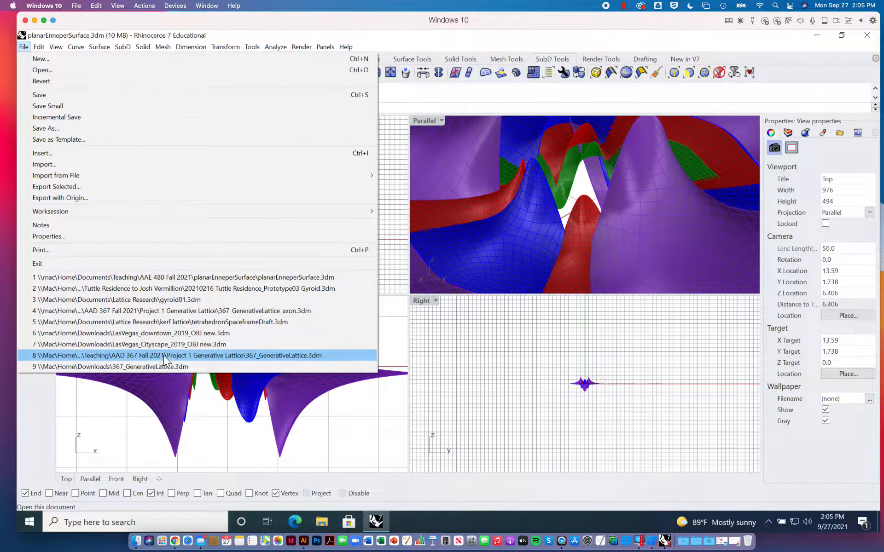
click(46, 70)
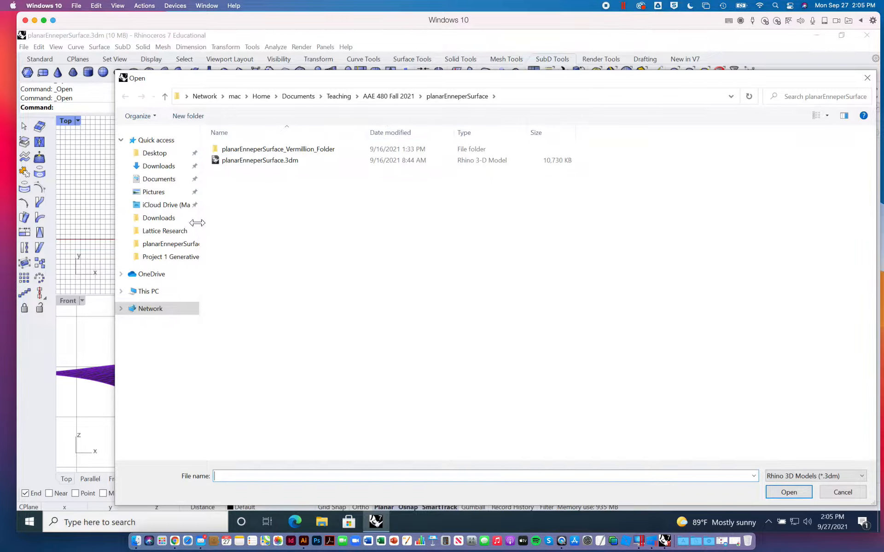
click(159, 154)
click(259, 96)
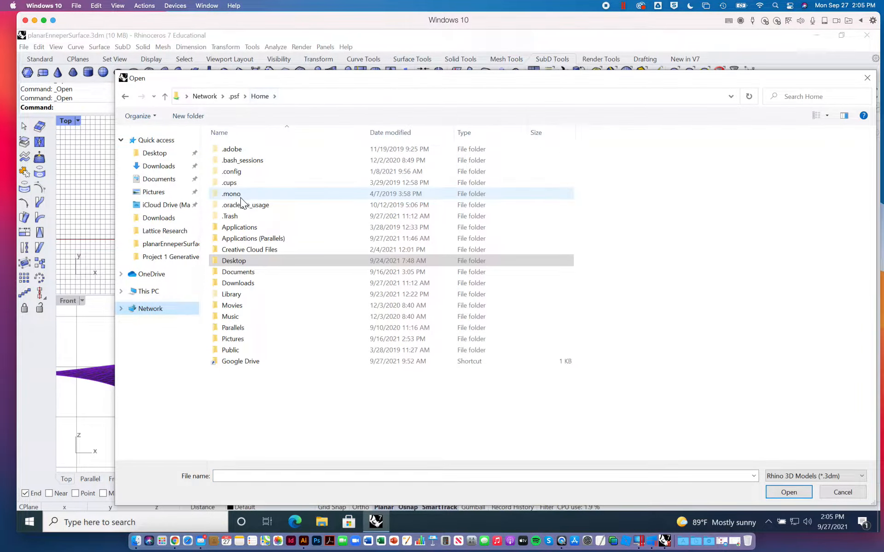
double_click(231, 283)
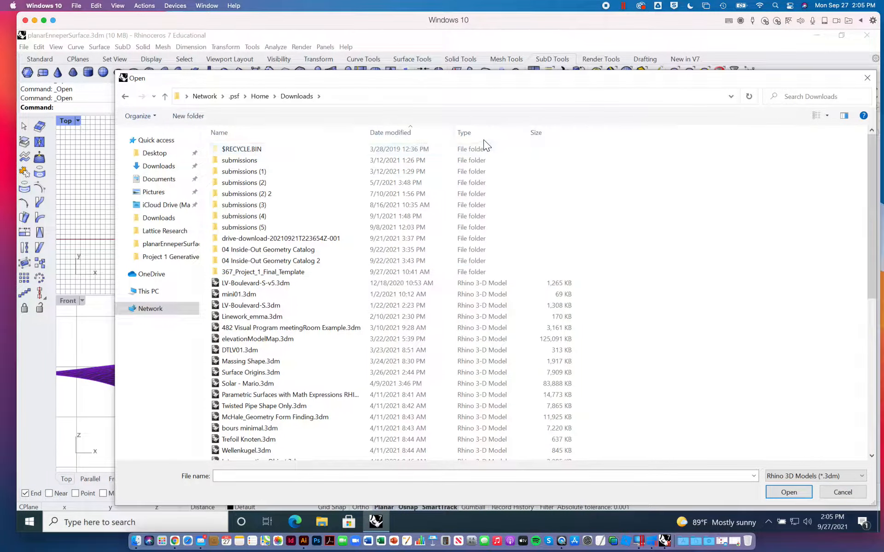
click(394, 135)
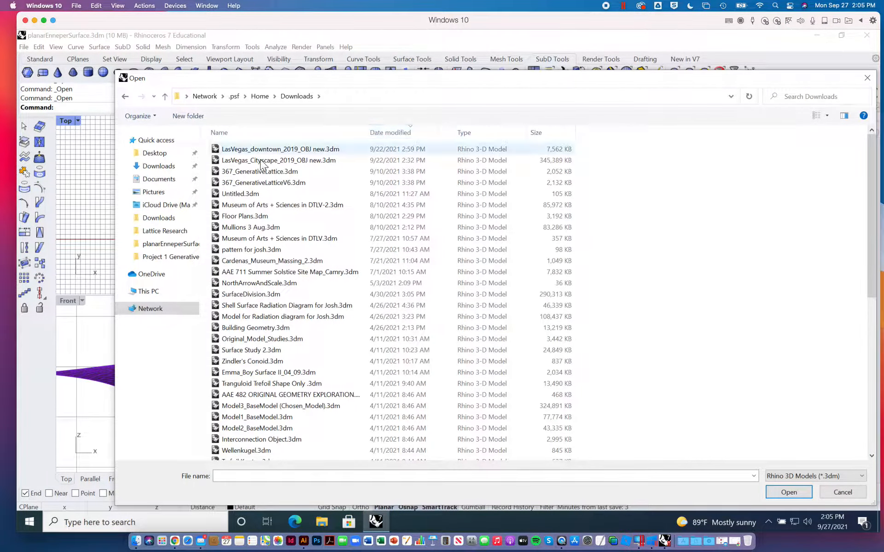
double_click(276, 149)
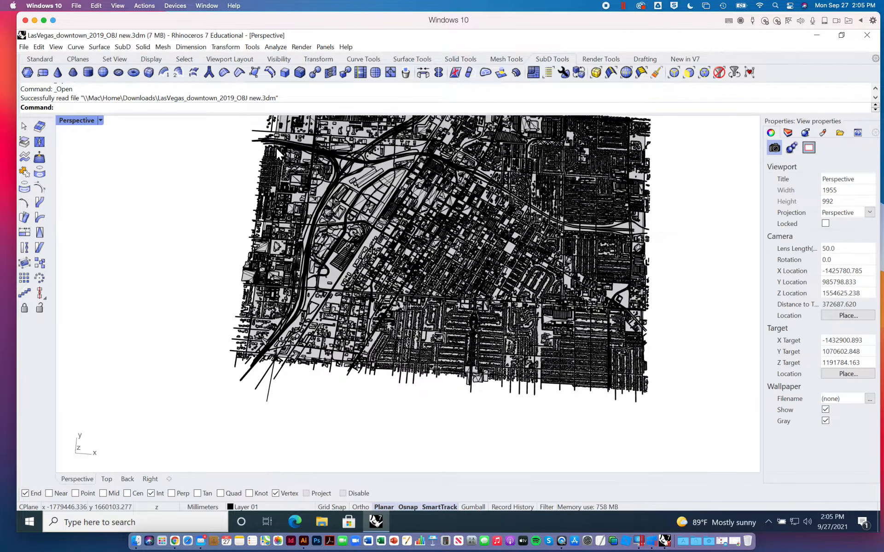
Examine the overall extent of the downtown Las Vegas model and the building complex around the round structure.
right_drag(474, 315, 465, 261)
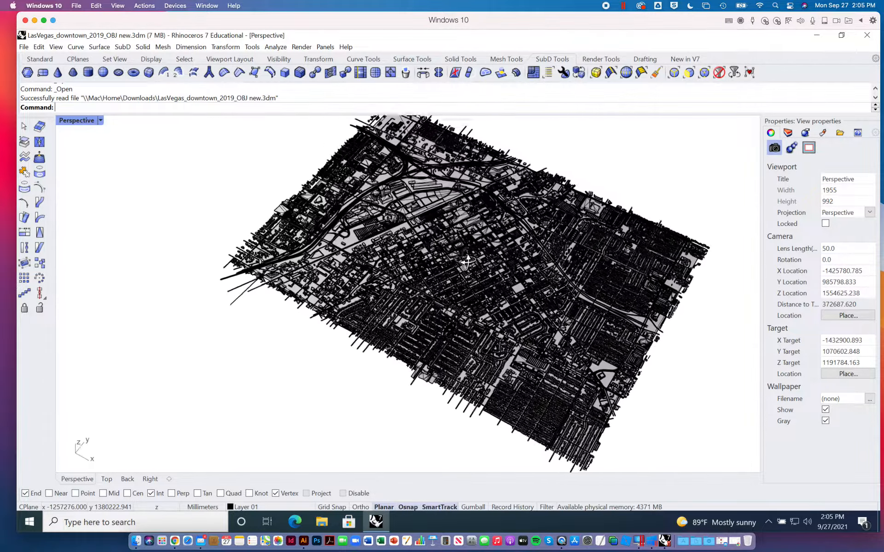
scroll(473, 249, up, 10)
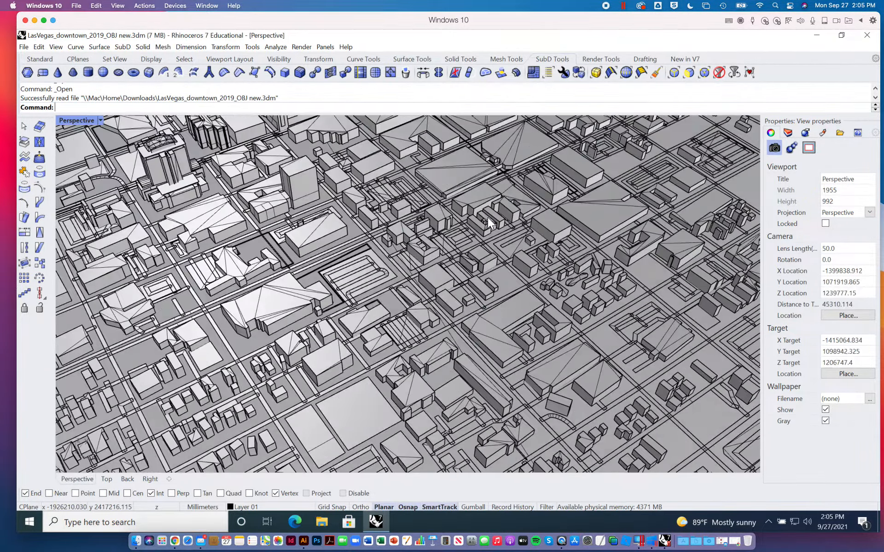
scroll(488, 218, down, 7)
right_drag(477, 236, 494, 302)
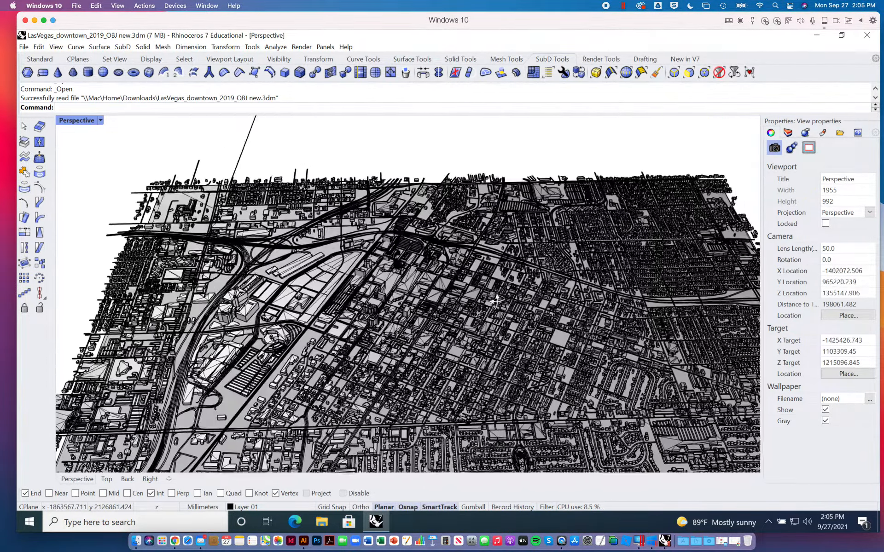
scroll(288, 316, up, 8)
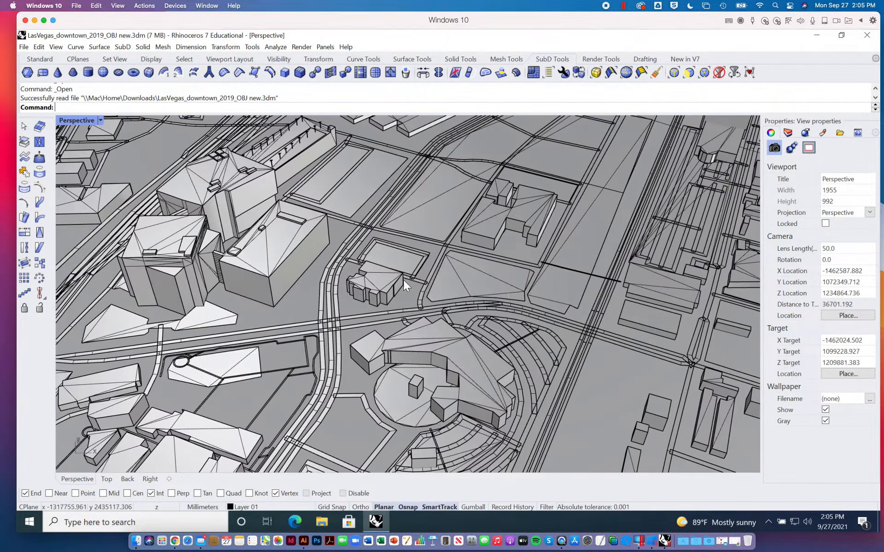
scroll(303, 289, down, 4)
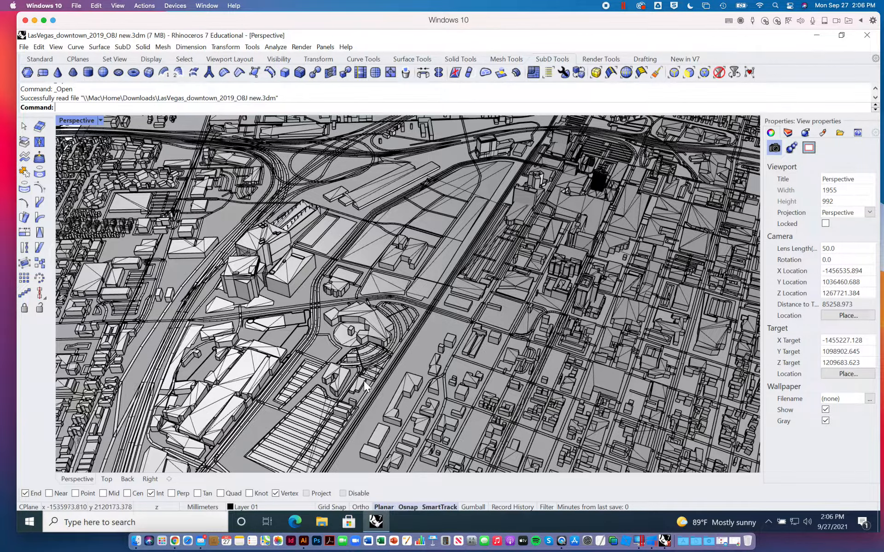
shift+right_drag(364, 380, 411, 271)
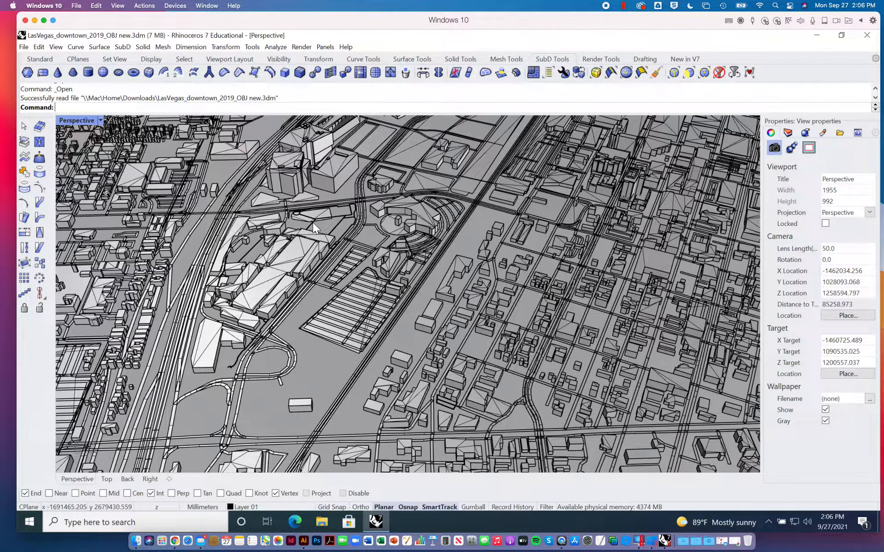
scroll(314, 195, down, 4)
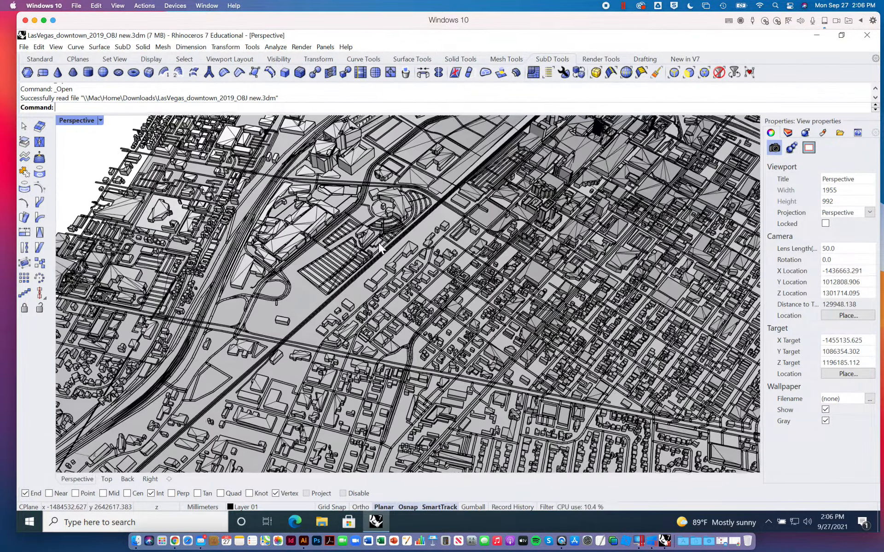
Examine the small building blocks southeast of the large complex and the model's southern edge.
right_drag(348, 288, 349, 289)
scroll(422, 283, up, 12)
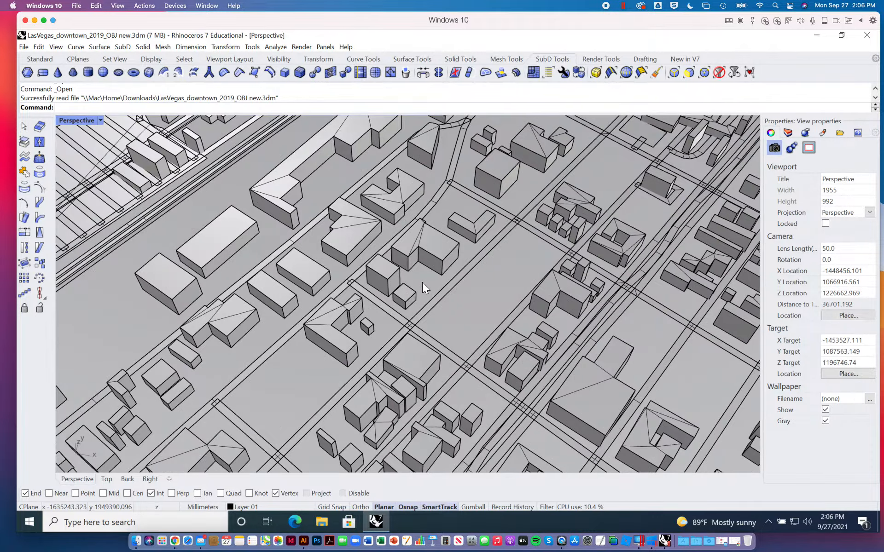
scroll(421, 282, down, 6)
shift+right_drag(421, 281, 359, 339)
right_drag(394, 300, 413, 379)
right_drag(453, 295, 424, 336)
scroll(426, 276, down, 8)
scroll(426, 276, down, 5)
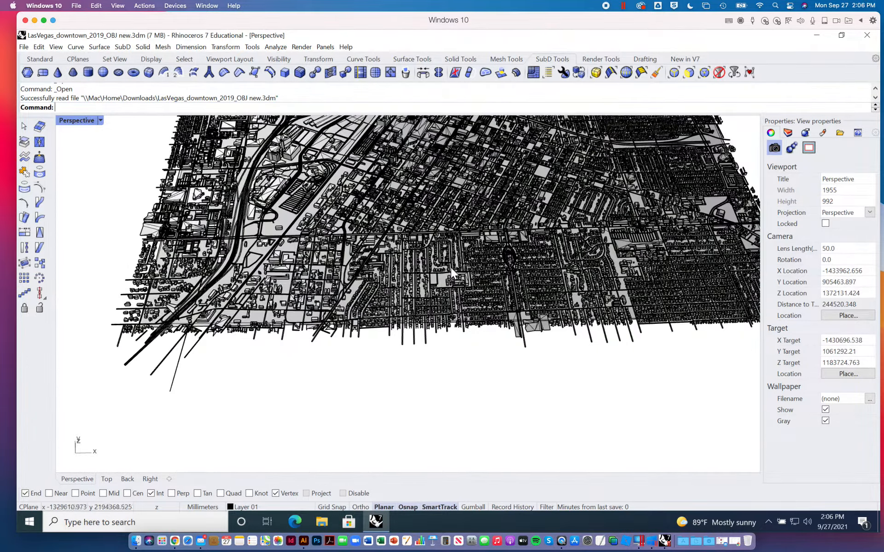
Examine the high-rise buildings, the surrounding downtown blocks and the open lots beside the rail corridor.
scroll(414, 266, up, 15)
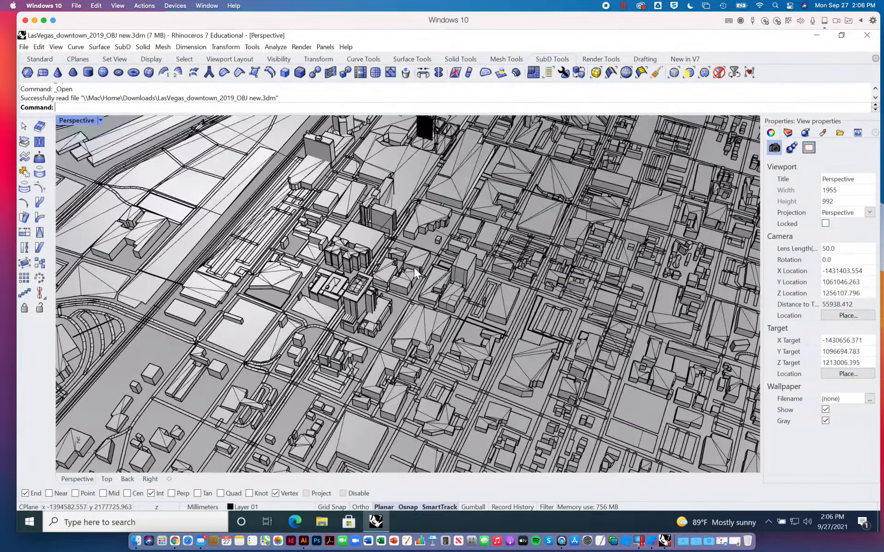
right_drag(449, 287, 491, 311)
scroll(424, 229, up, 20)
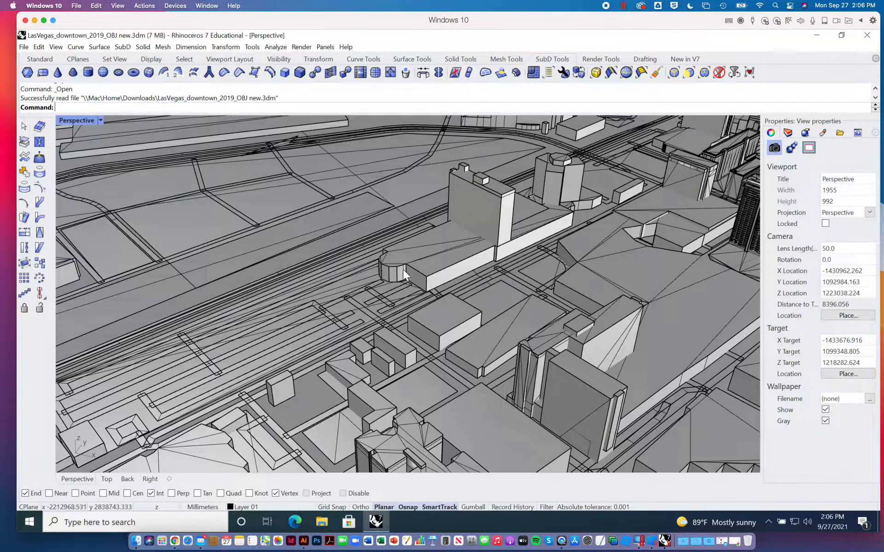
shift+right_drag(567, 278, 307, 299)
scroll(509, 354, down, 8)
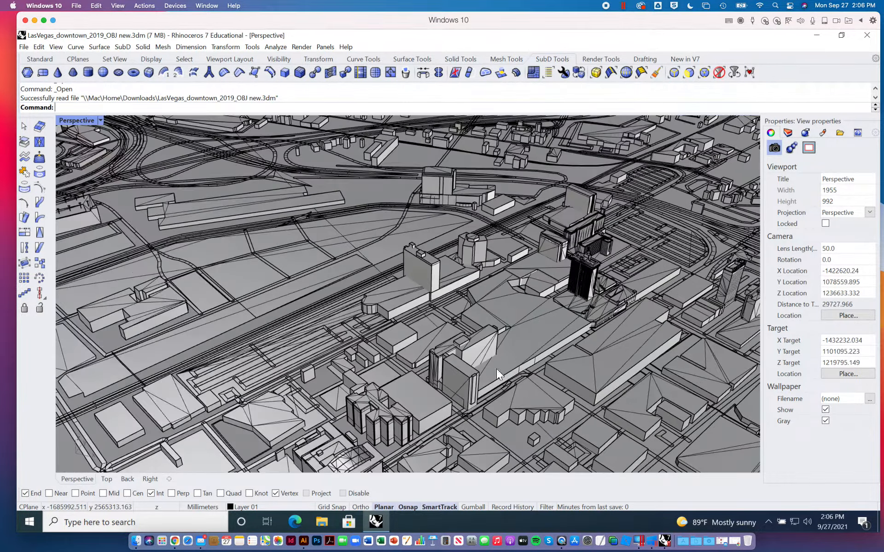
shift+right_drag(496, 368, 349, 351)
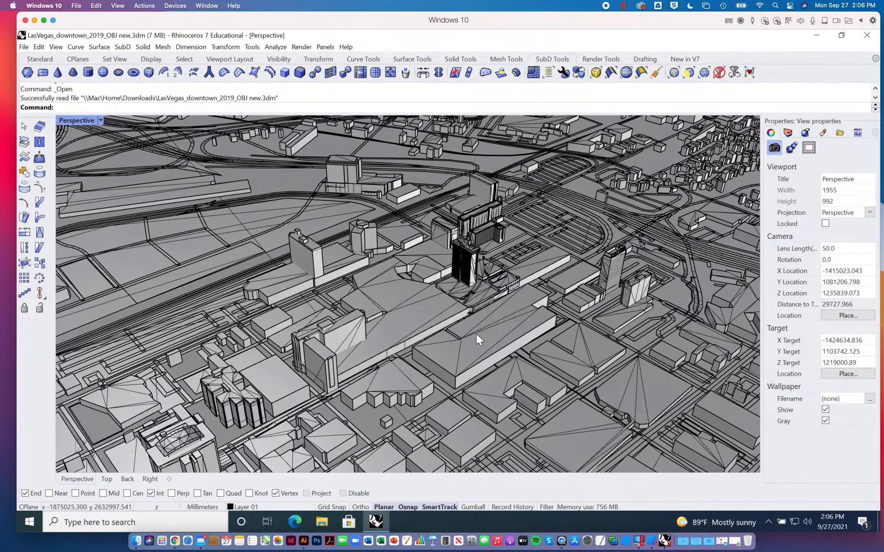
shift+right_drag(476, 334, 376, 292)
scroll(484, 303, down, 3)
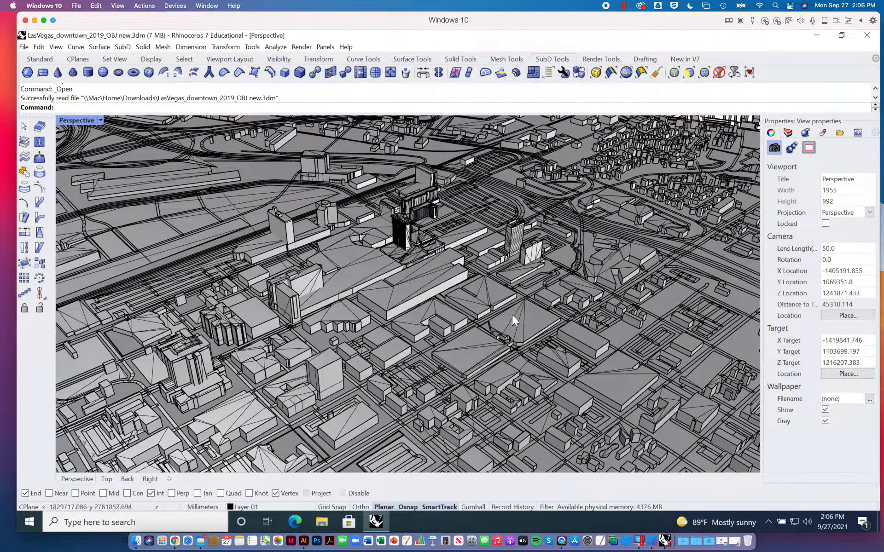
shift+right_drag(646, 381, 524, 332)
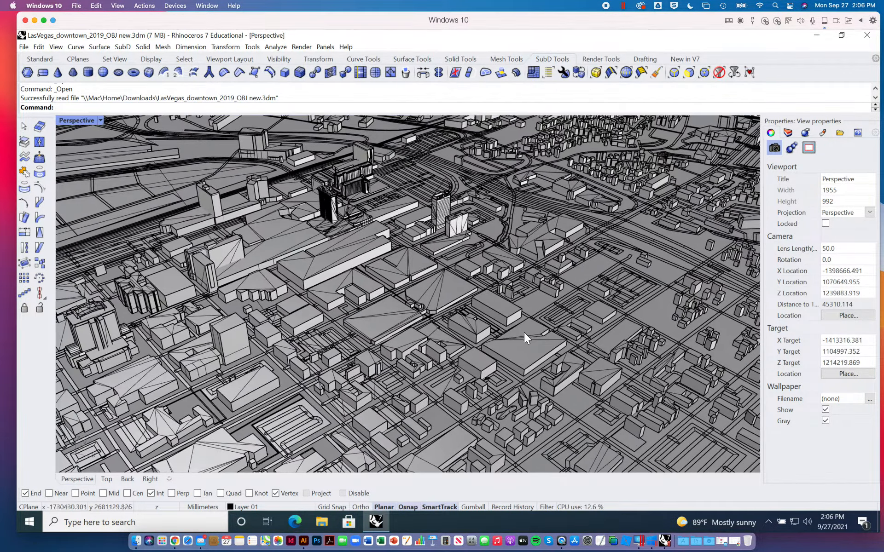
shift+right_drag(454, 369, 264, 369)
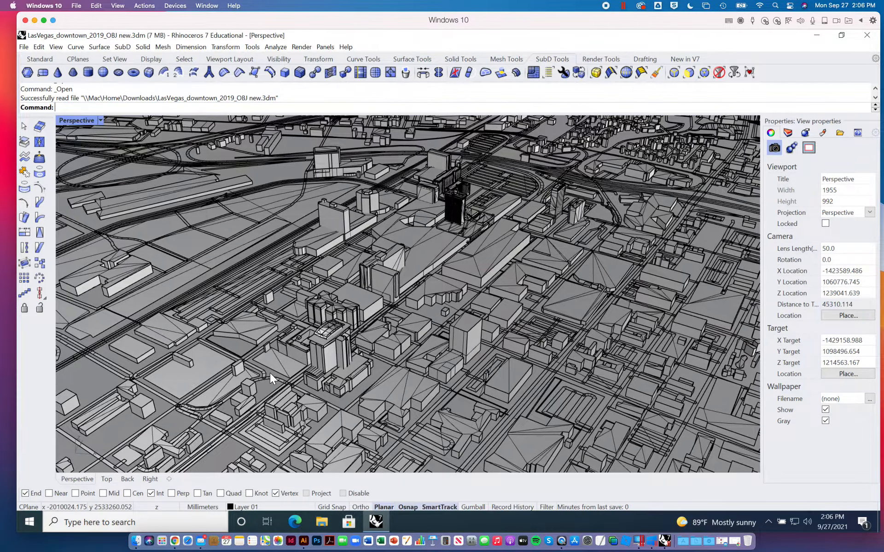
scroll(271, 371, up, 10)
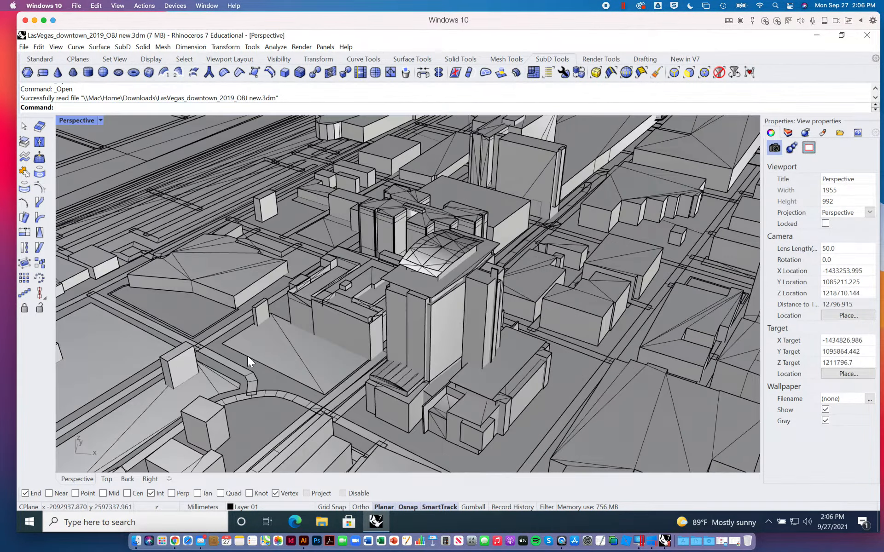
shift+right_drag(247, 355, 500, 373)
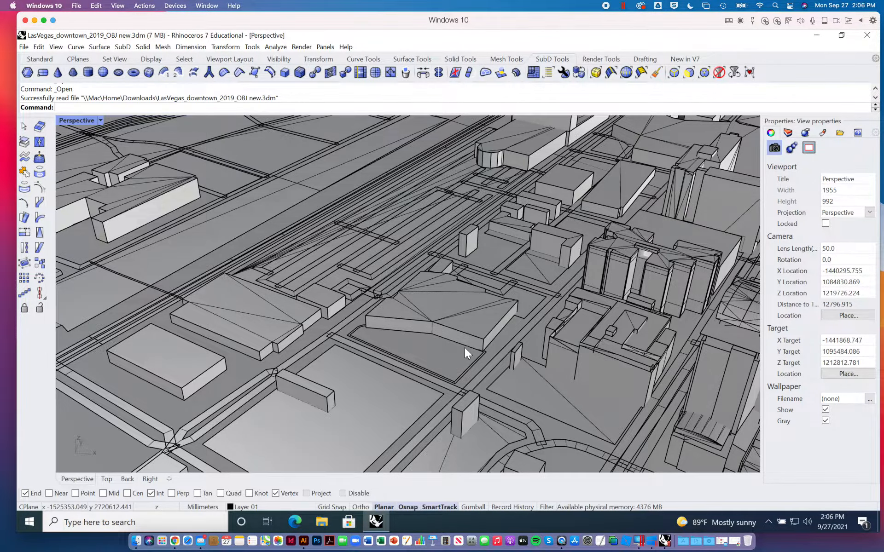
scroll(465, 347, down, 5)
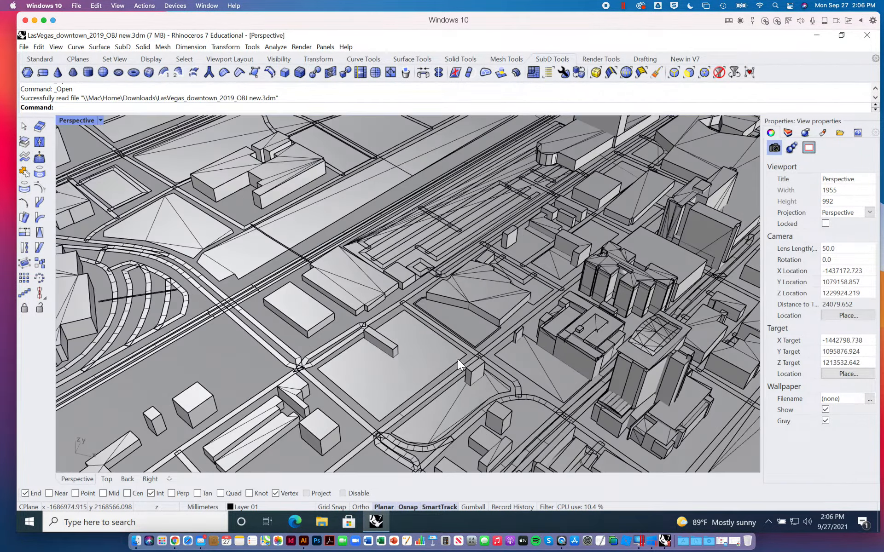
Examine the open lots and low buildings between the rail corridor and the high-rise cluster, close up and in their wider surroundings.
scroll(458, 359, down, 7)
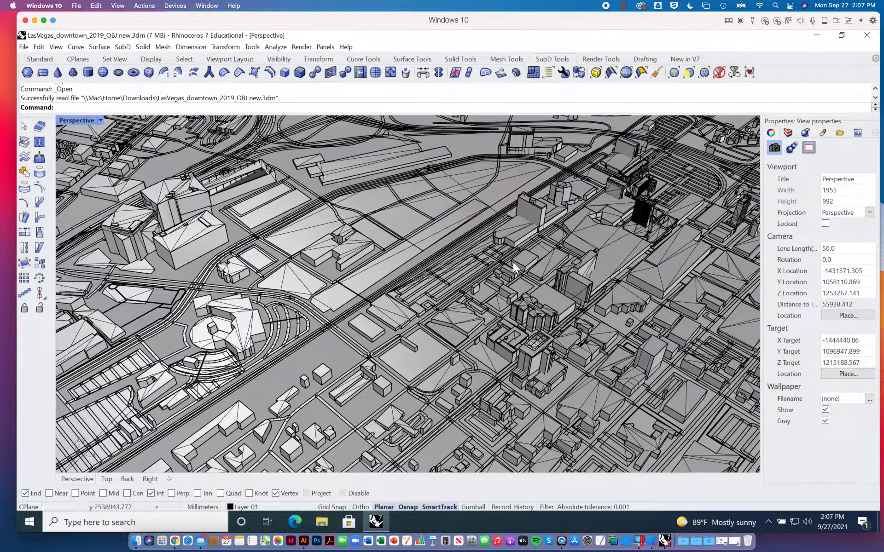
shift+right_drag(416, 369, 422, 355)
scroll(435, 316, up, 12)
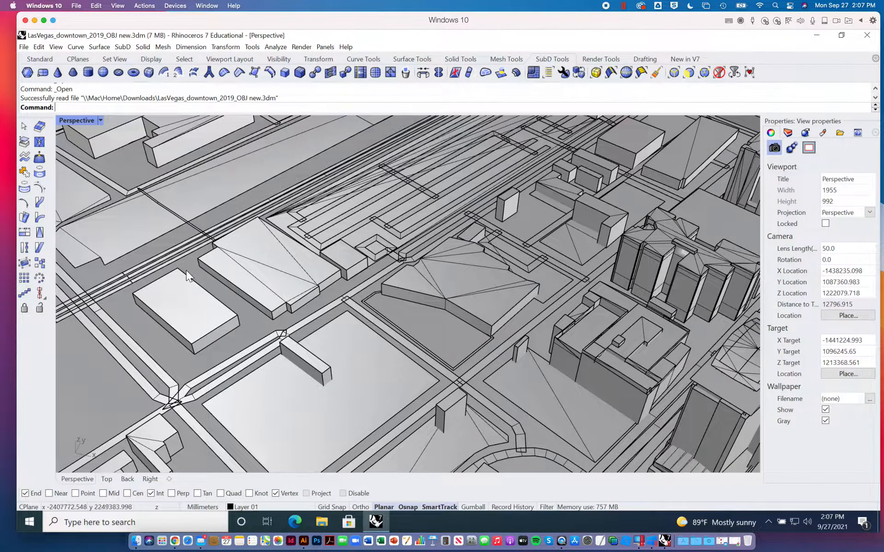
scroll(386, 369, down, 7)
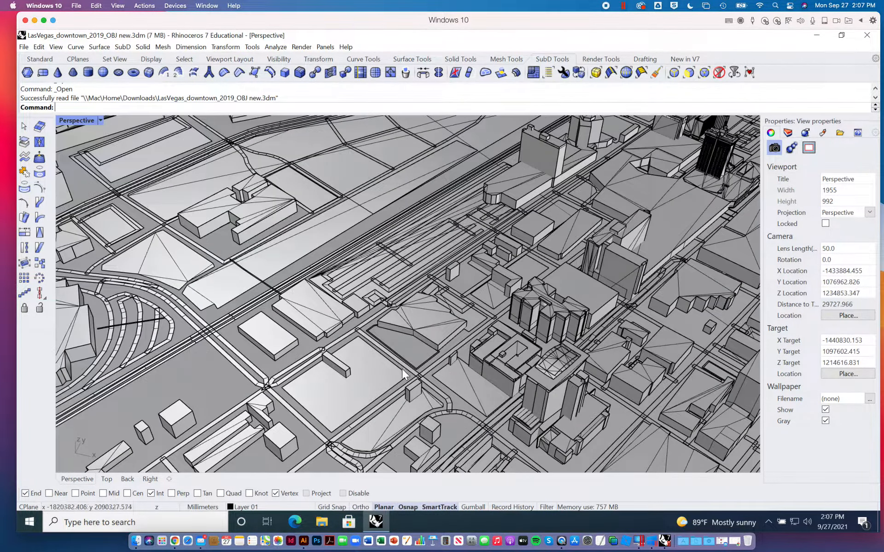
scroll(418, 341, up, 12)
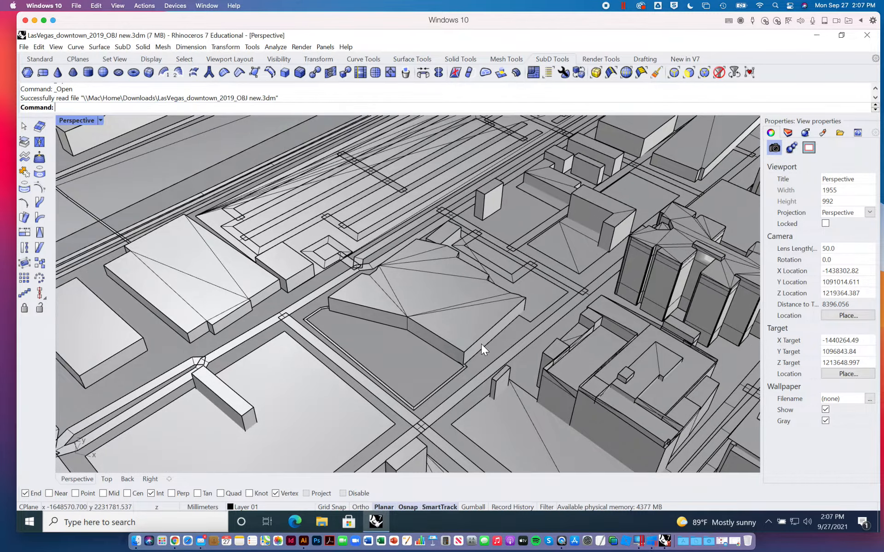
scroll(481, 344, down, 12)
scroll(509, 369, down, 7)
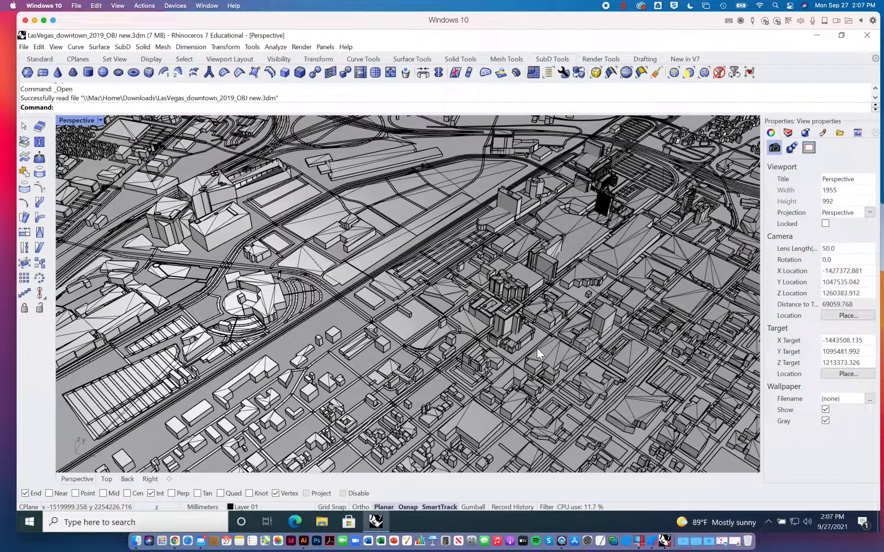
Examine the downtown high-rises, the rail corridor and the street grid beyond them from several angles.
right_drag(574, 371, 531, 340)
scroll(561, 294, up, 5)
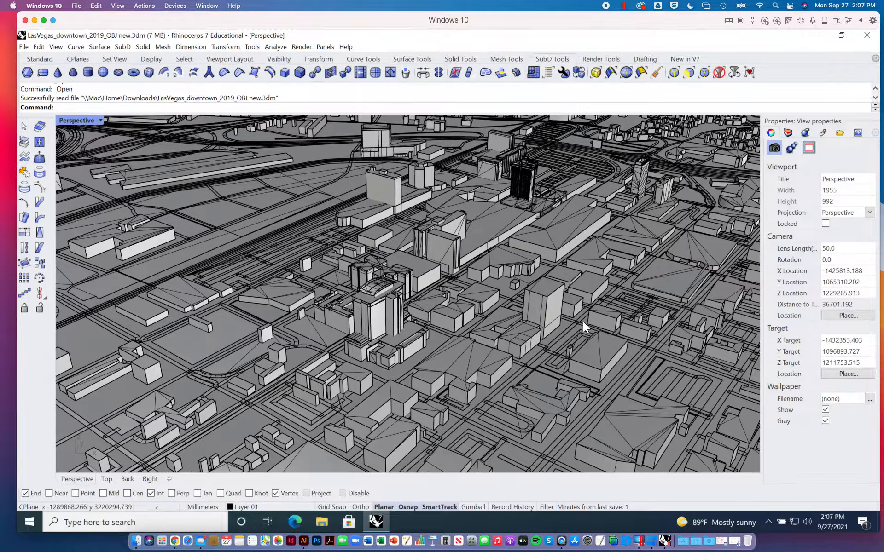
right_drag(582, 322, 513, 420)
shift+right_drag(543, 290, 553, 338)
shift+right_drag(641, 386, 656, 378)
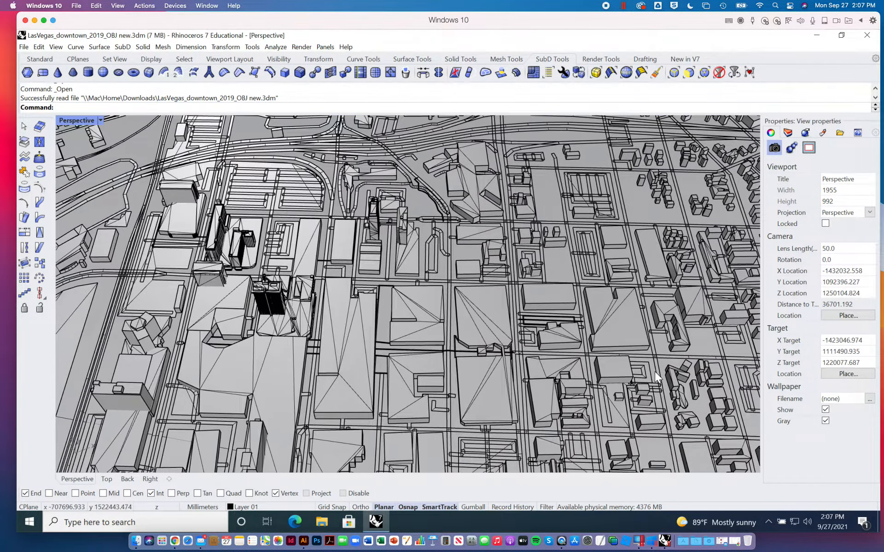
shift+right_drag(333, 357, 506, 271)
right_drag(598, 341, 455, 265)
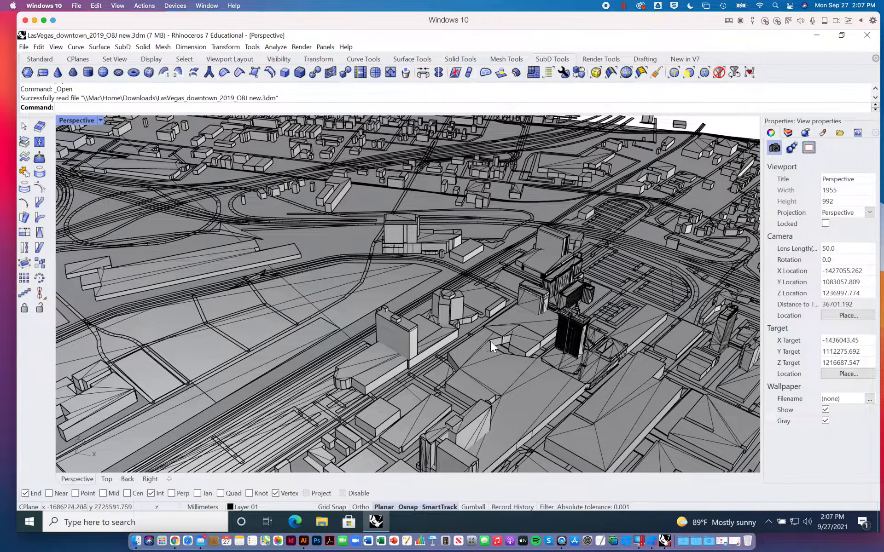
shift+right_drag(490, 333, 370, 235)
right_drag(447, 278, 428, 286)
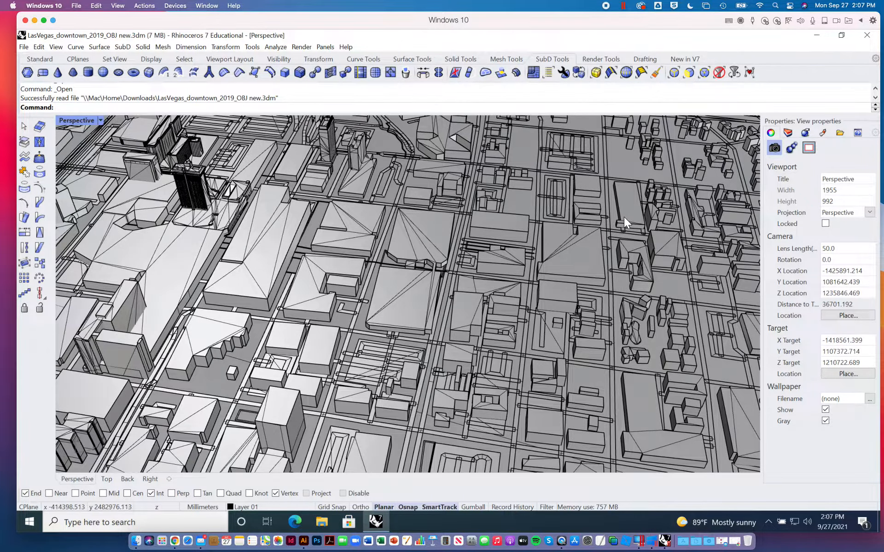
Examine the large flat-roofed blocks and the narrow structure bridging the street between two of them.
scroll(623, 216, up, 2)
scroll(526, 207, up, 3)
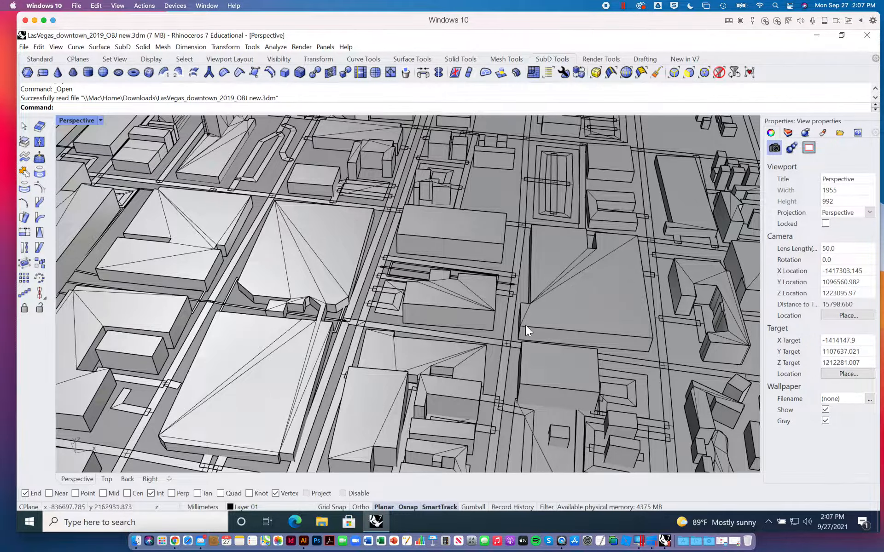
shift+right_drag(519, 339, 438, 330)
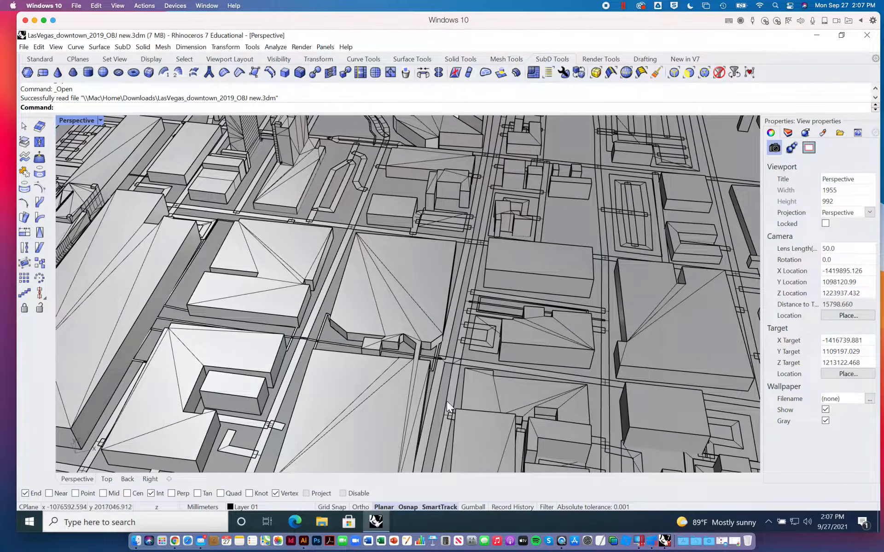
shift+right_drag(462, 327, 449, 281)
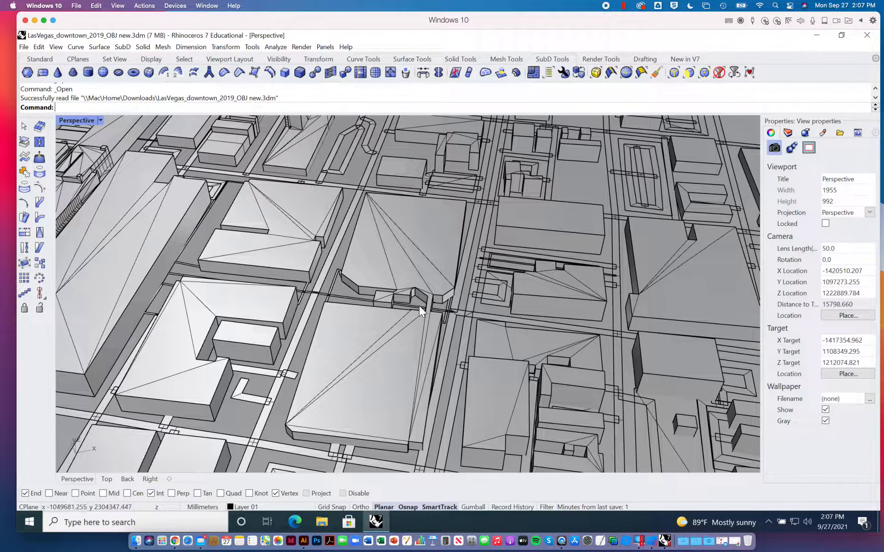
right_drag(418, 306, 400, 283)
shift+right_drag(482, 350, 490, 327)
scroll(469, 314, down, 4)
scroll(468, 315, up, 6)
scroll(469, 315, down, 6)
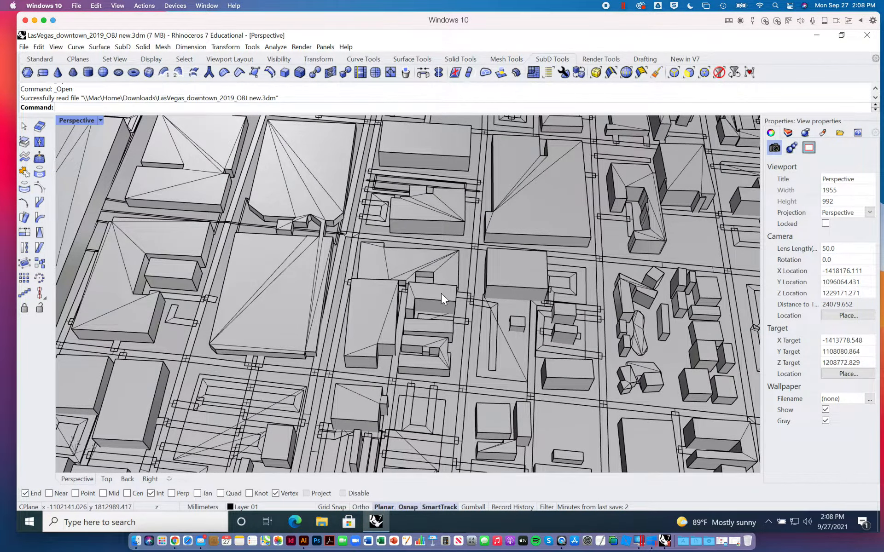
Examine the mid-size buildings and parking lots in the street grid around the large flat-roofed blocks.
shift+right_drag(441, 294, 471, 222)
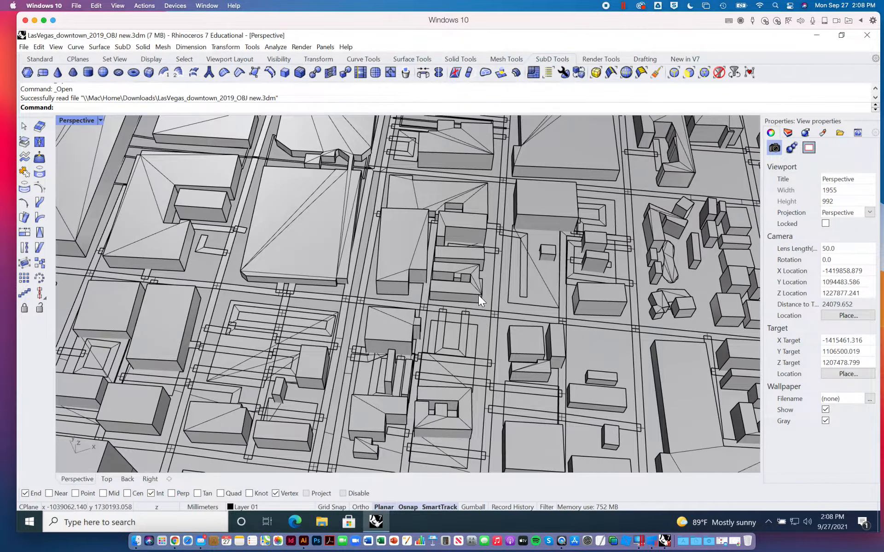
shift+right_drag(479, 296, 467, 251)
shift+right_drag(462, 307, 456, 387)
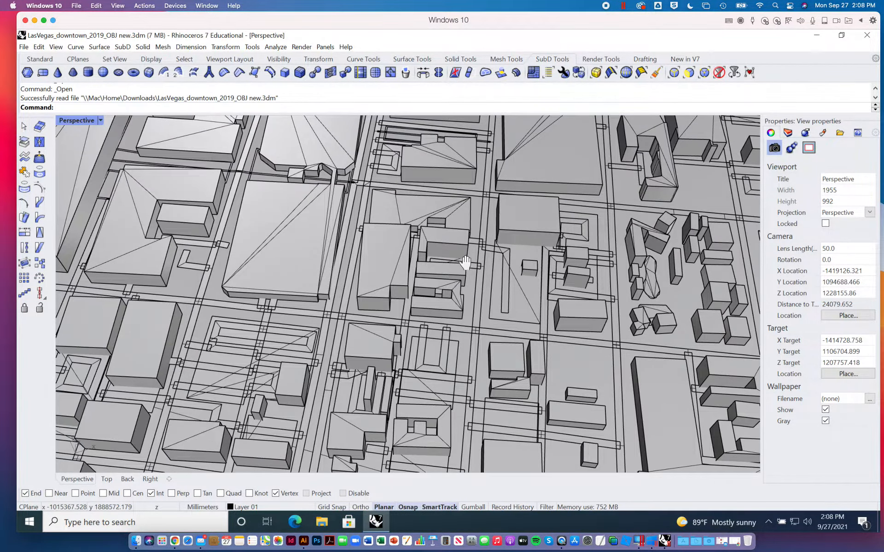
mouse_move(465, 258)
shift+right_down()
mouse_move(448, 349)
mouse_move(500, 345)
mouse_move(517, 355)
shift+right_up()
scroll(477, 301, up, 5)
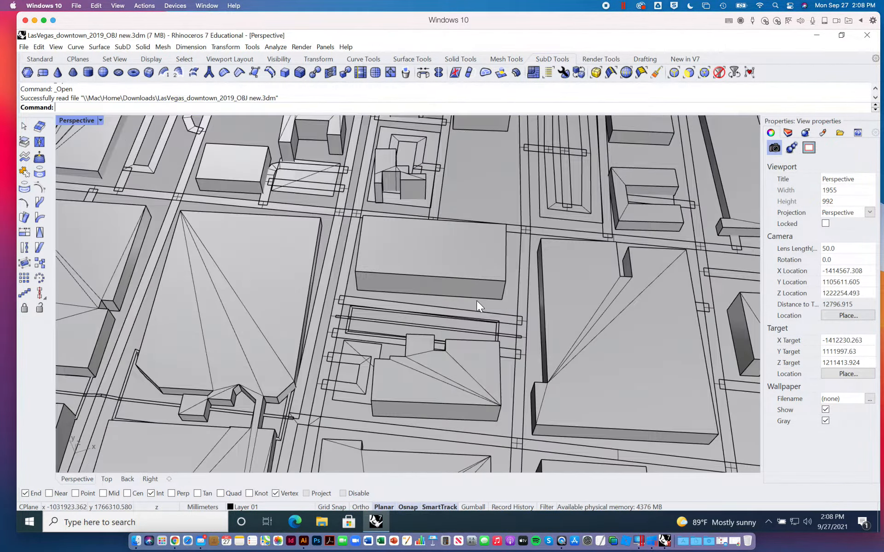
scroll(477, 301, down, 9)
shift+right_drag(477, 302, 465, 272)
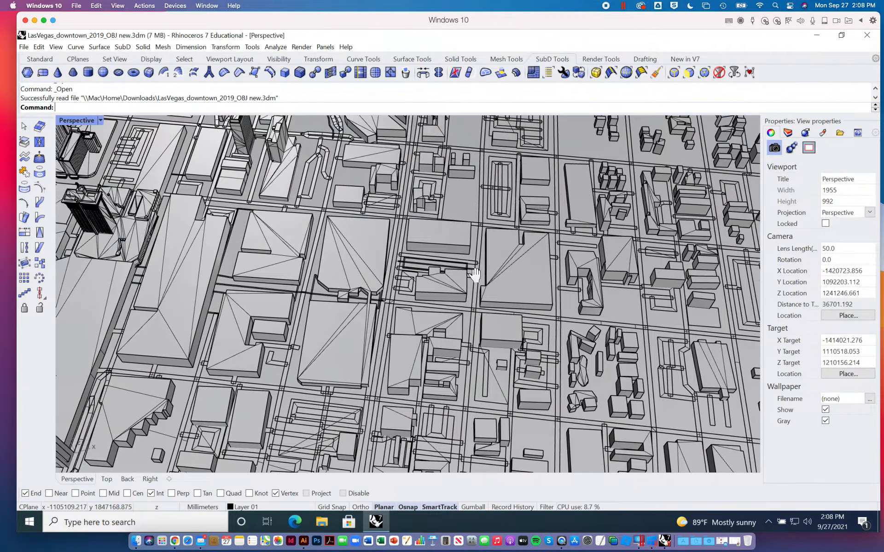
shift+right_drag(462, 341, 427, 314)
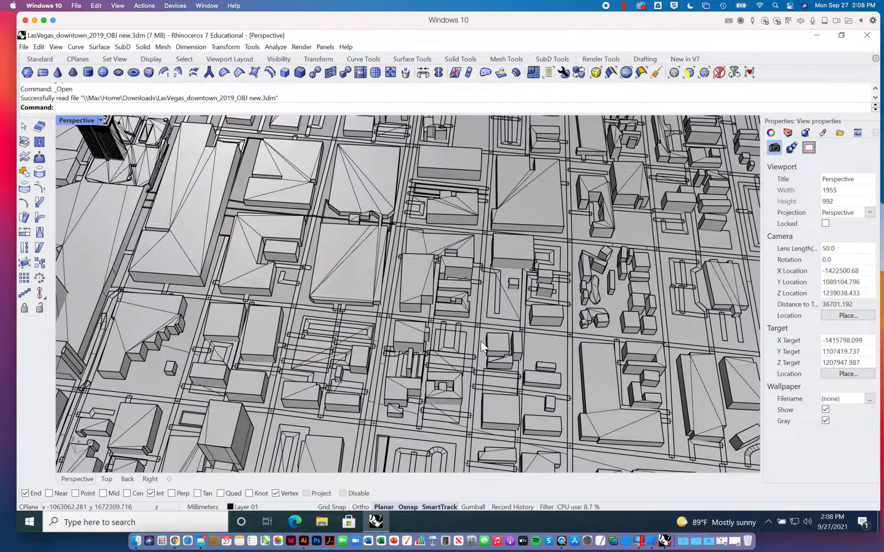
shift+right_drag(480, 341, 497, 375)
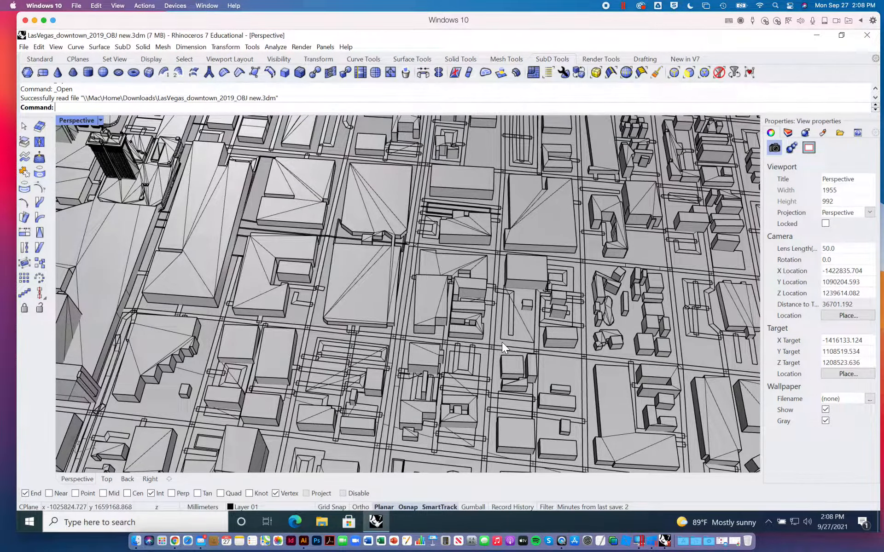
shift+right_drag(423, 336, 498, 330)
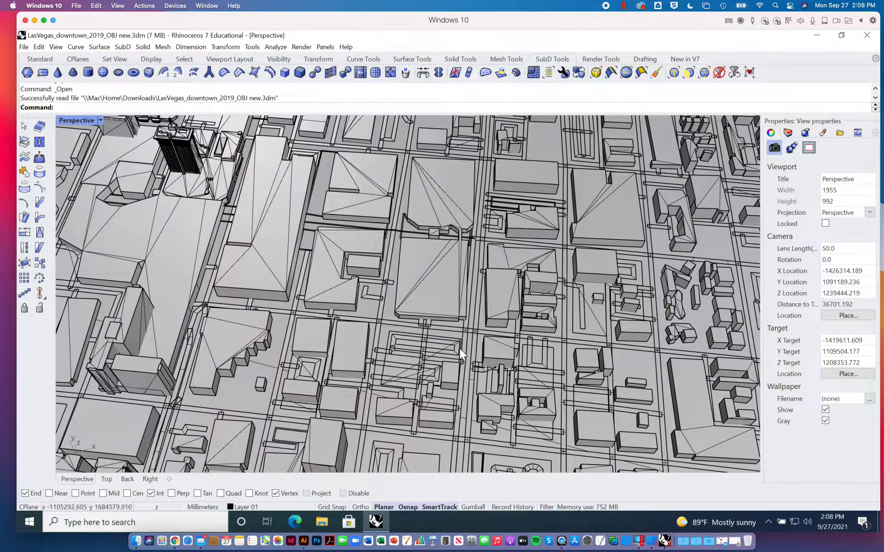
Examine the block of small, irregular buildings around the curved structure and its surrounding street grid.
scroll(446, 339, up, 5)
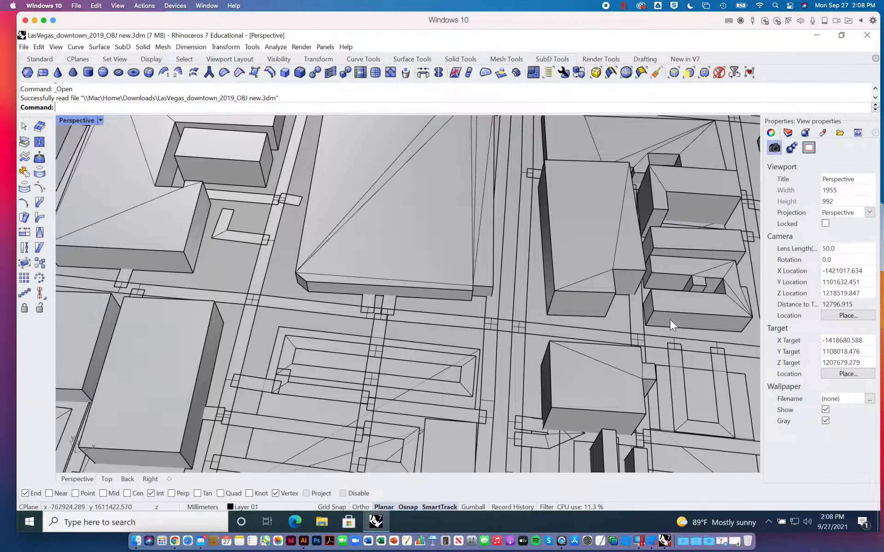
scroll(483, 333, down, 10)
mouse_move(497, 324)
right_down()
mouse_move(458, 335)
mouse_move(494, 323)
right_up()
shift+right_drag(570, 264, 440, 272)
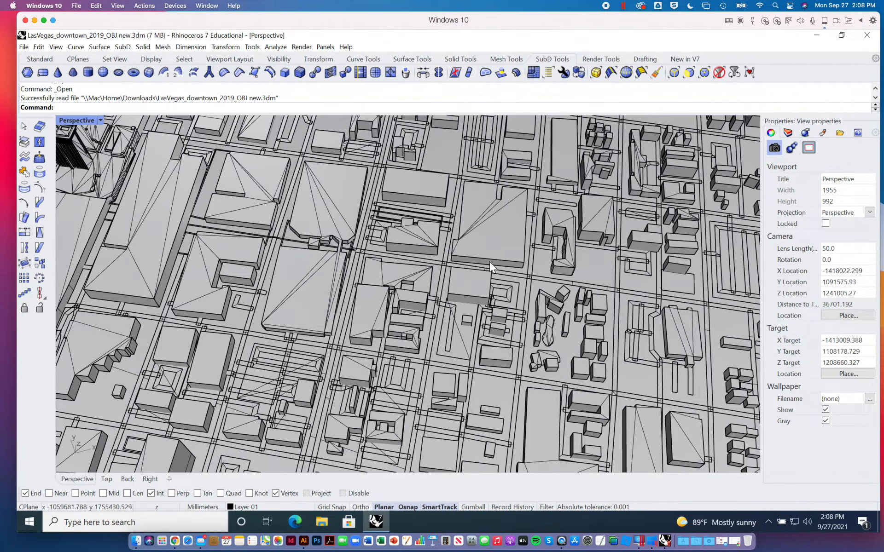
shift+right_drag(522, 272, 422, 272)
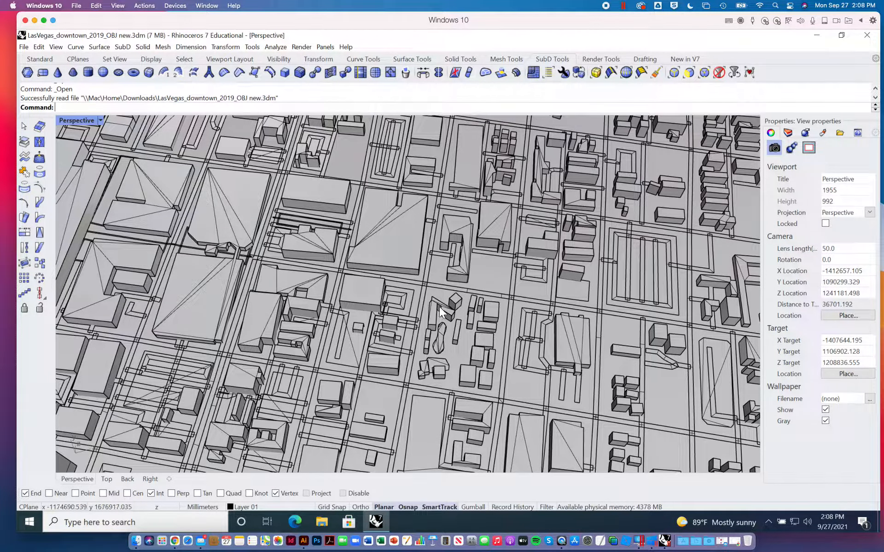
scroll(448, 341, up, 5)
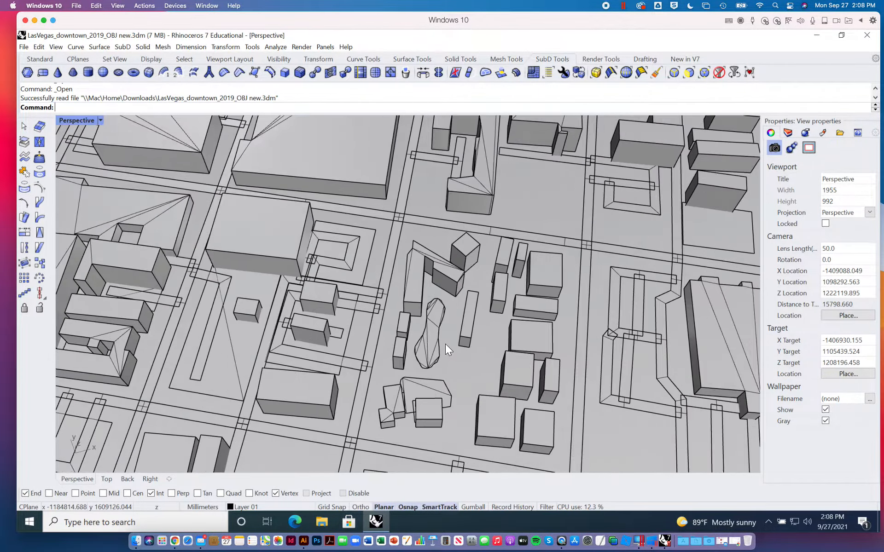
scroll(444, 344, down, 10)
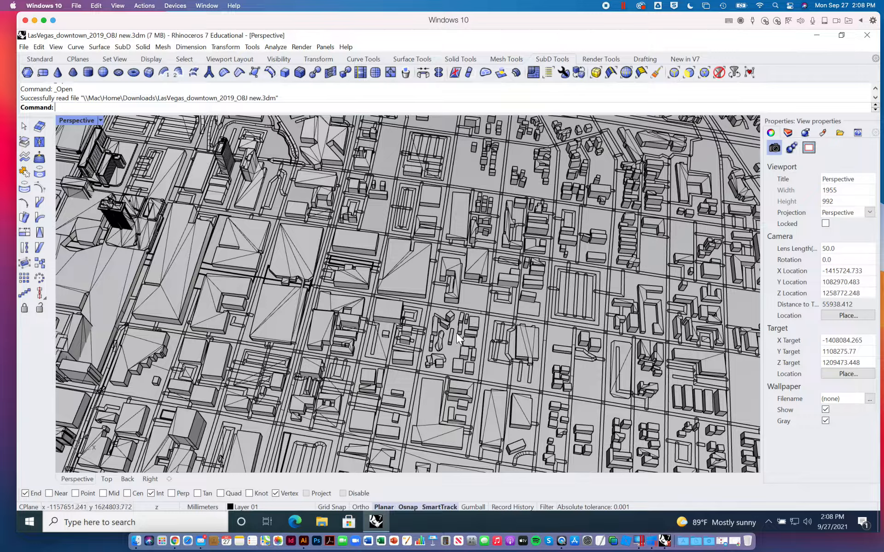
Examine the dark high-rise towers, the neighbouring parking lots and the adjacent blocks near the curving roads.
shift+right_drag(457, 333, 623, 311)
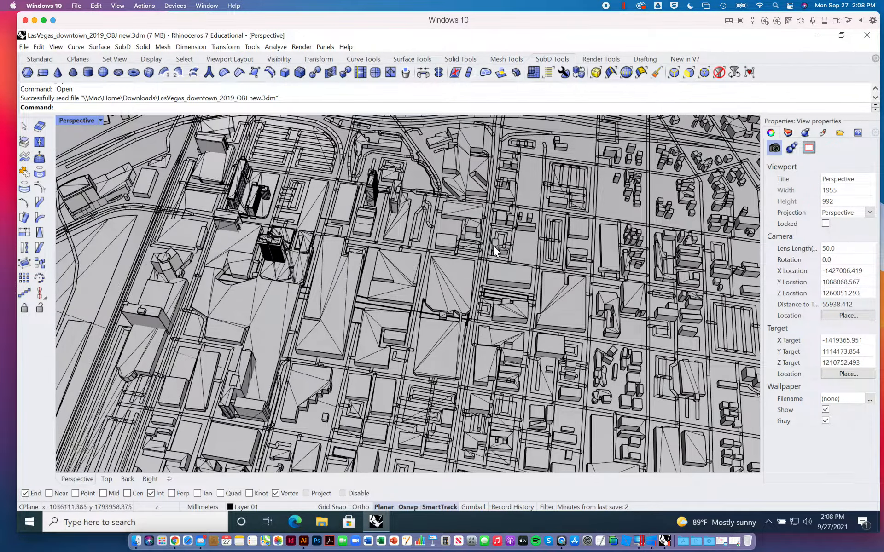
scroll(457, 274, up, 3)
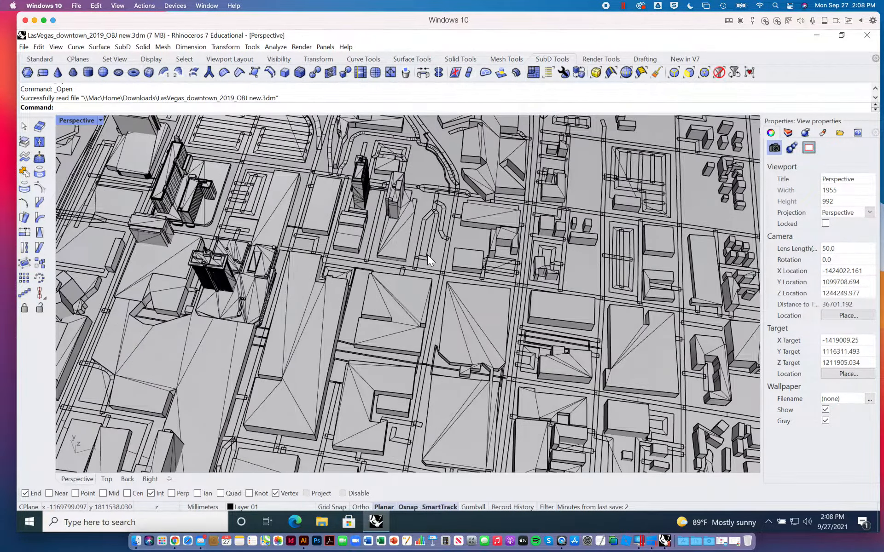
scroll(427, 255, up, 4)
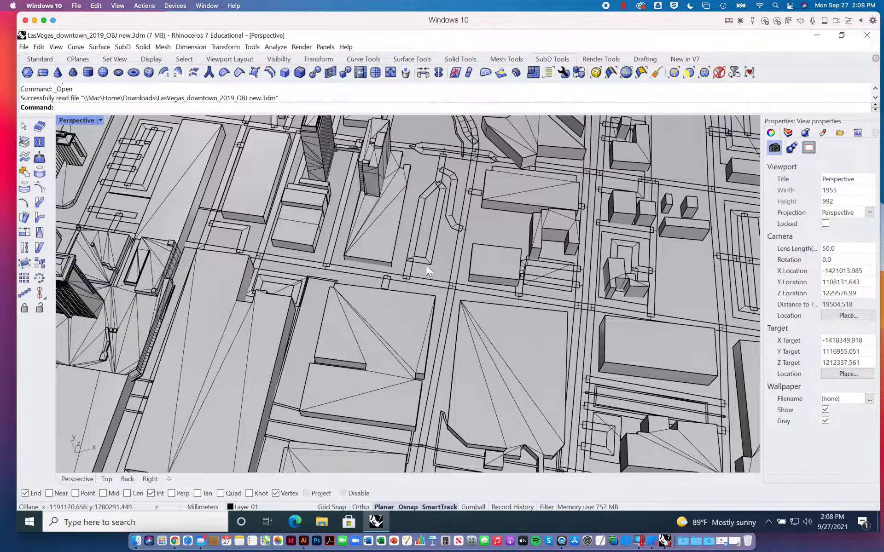
shift+right_drag(478, 261, 603, 306)
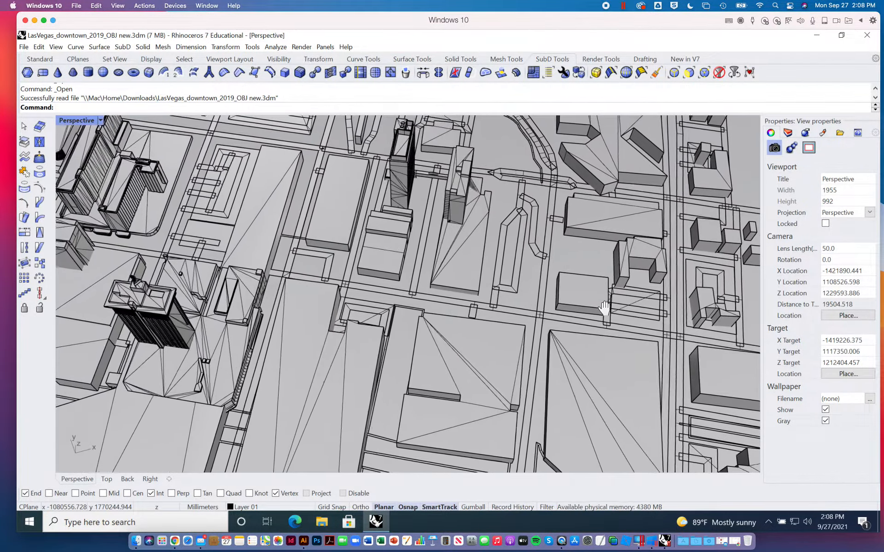
shift+right_drag(483, 291, 627, 307)
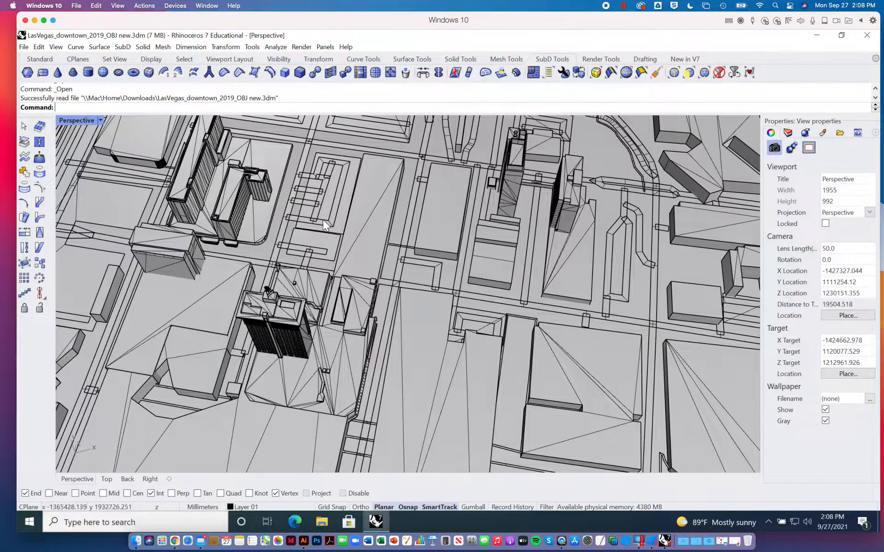
shift+right_drag(301, 227, 405, 240)
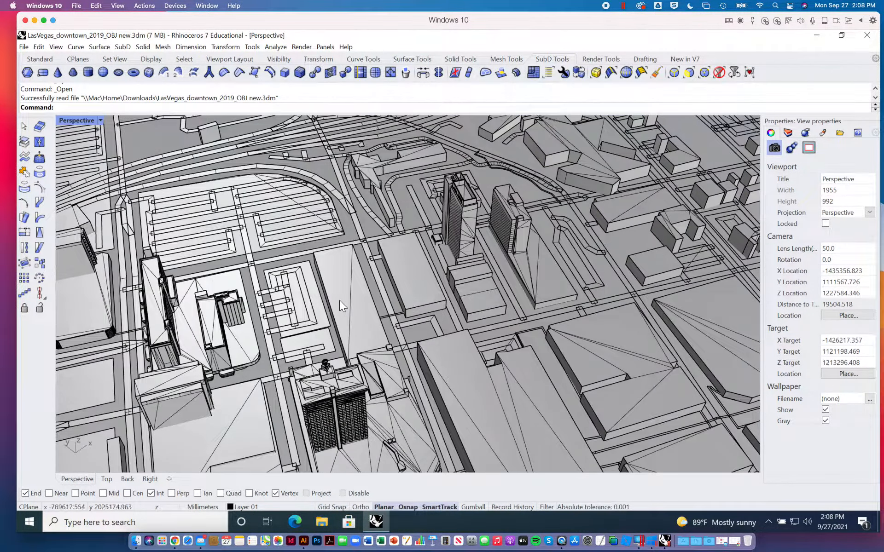
right_drag(367, 307, 347, 289)
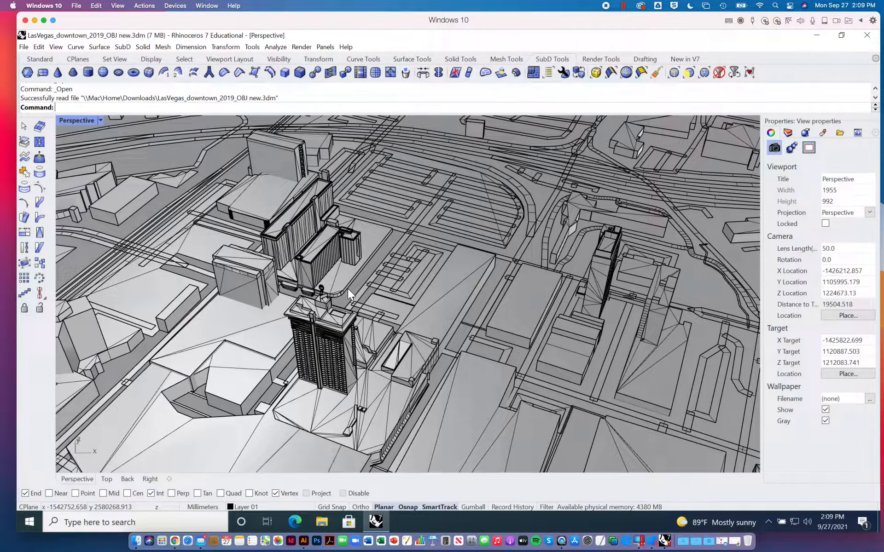
scroll(70, 52, right, 3)
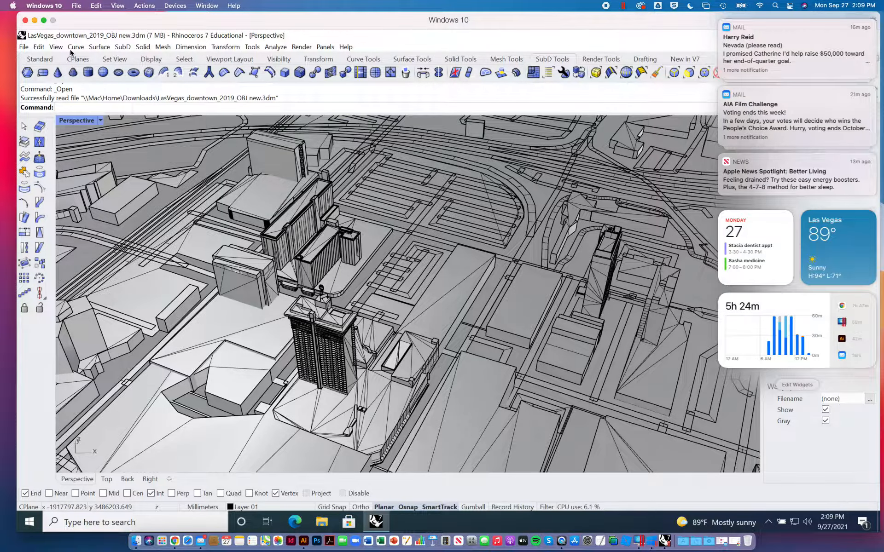
click(483, 19)
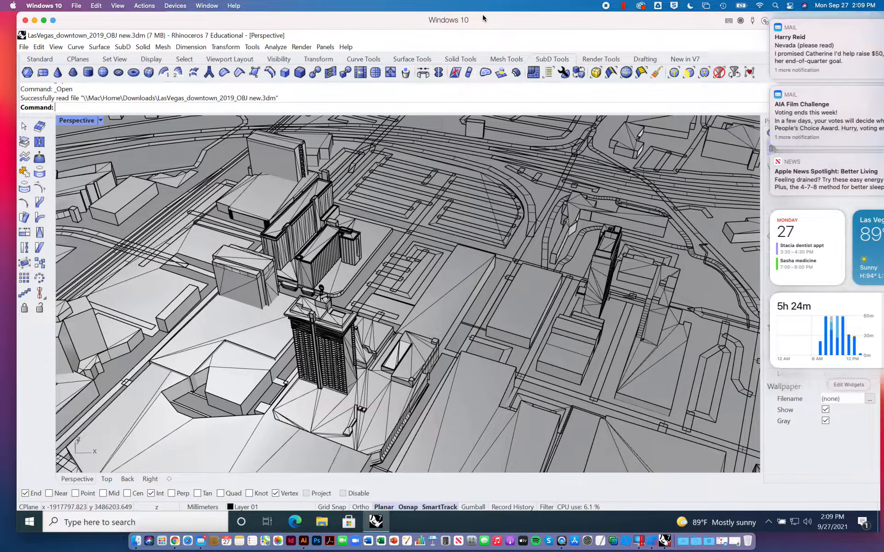
click(39, 46)
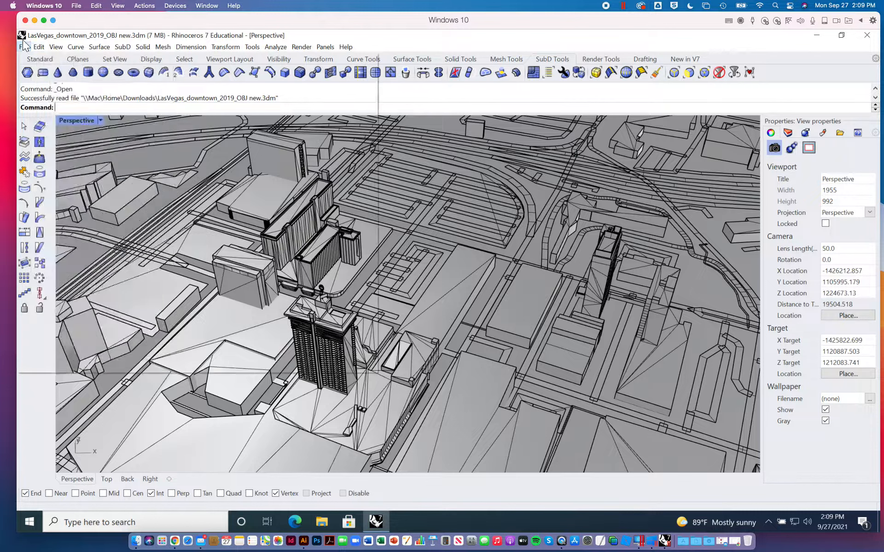
Start importing a file and open the Surface Geometries folder inside Lattice Research.
click(23, 47)
click(59, 165)
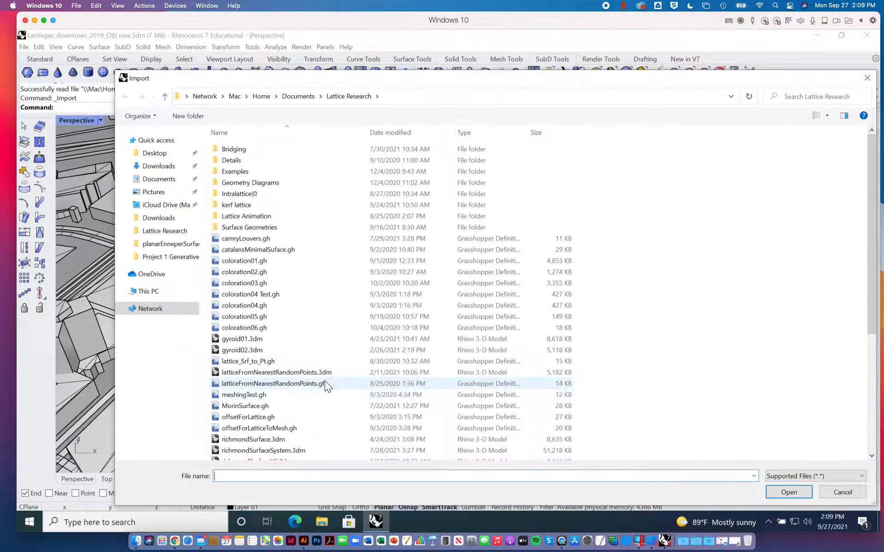
scroll(294, 361, down, 4)
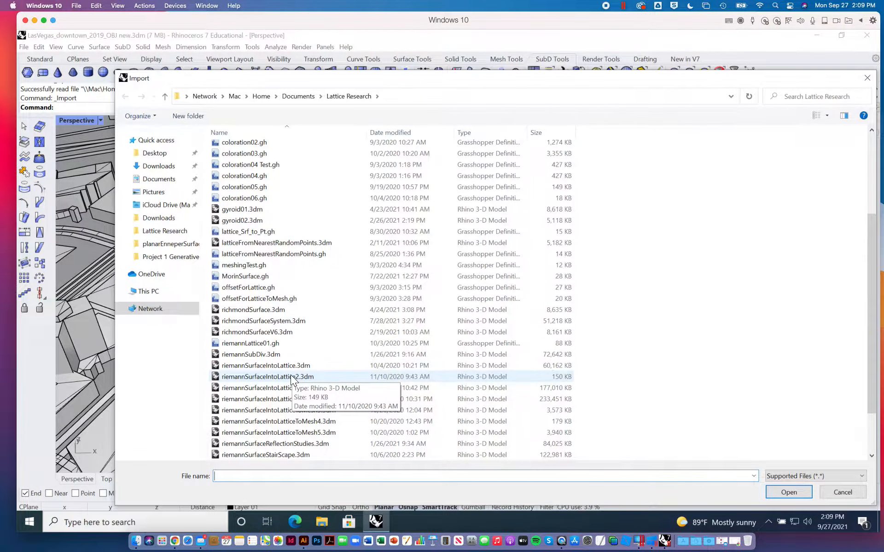
scroll(294, 368, down, 2)
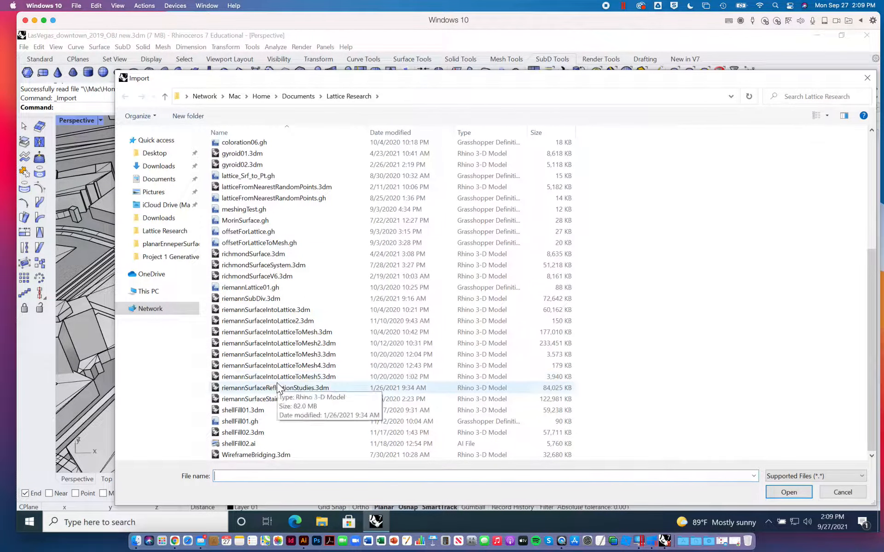
scroll(285, 382, up, 2)
click(248, 281)
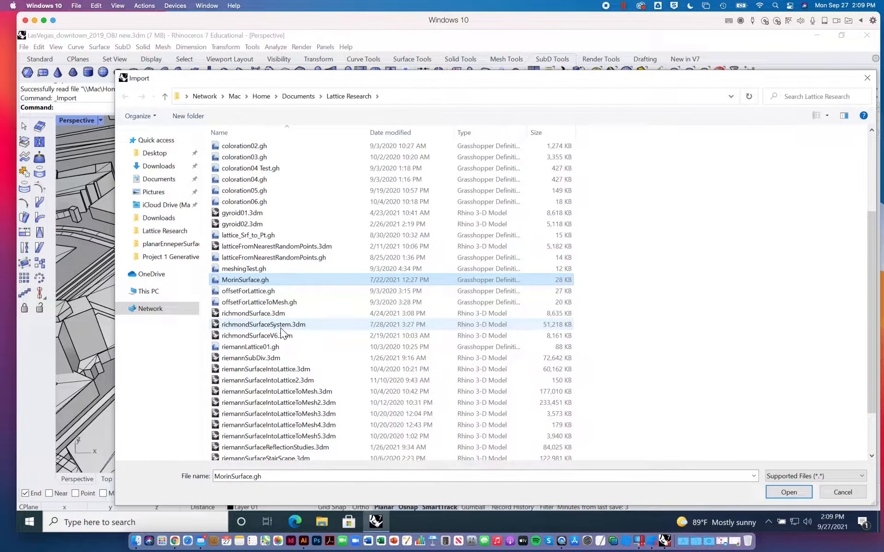
scroll(280, 338, up, 4)
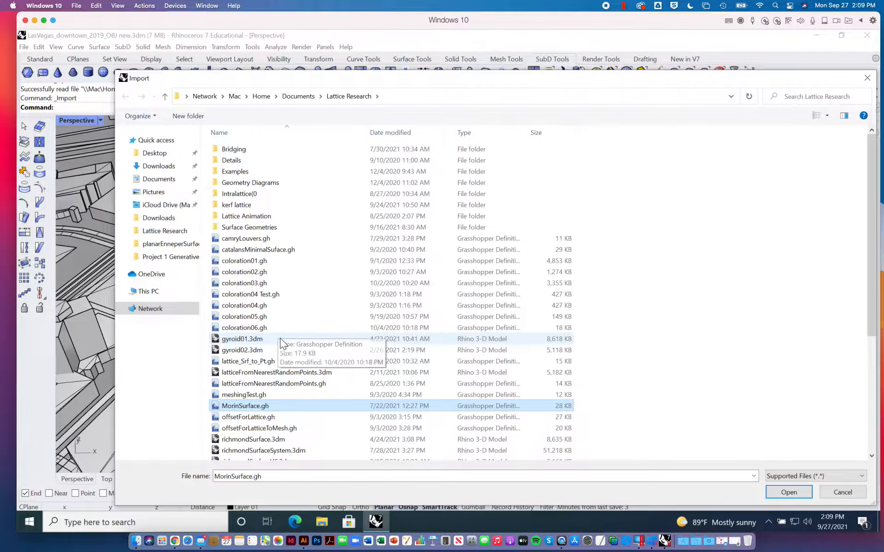
click(241, 218)
click(242, 228)
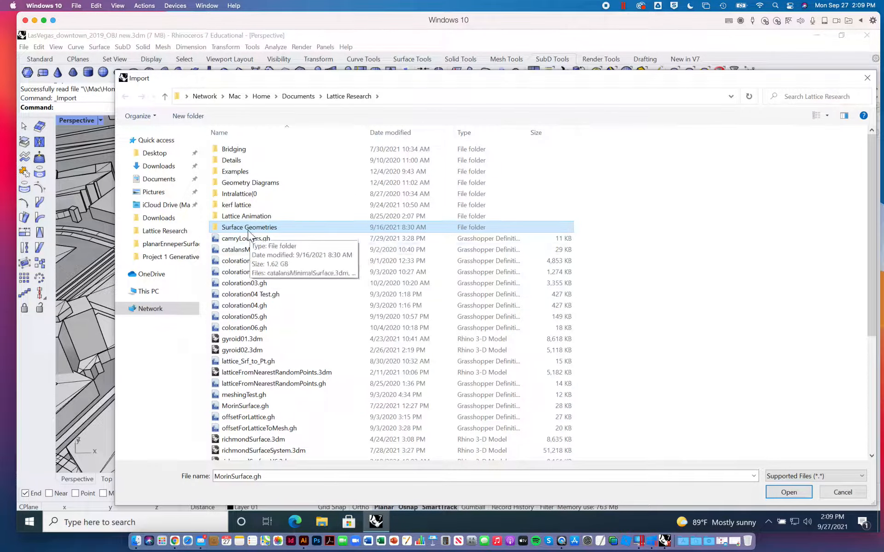
key(Return)
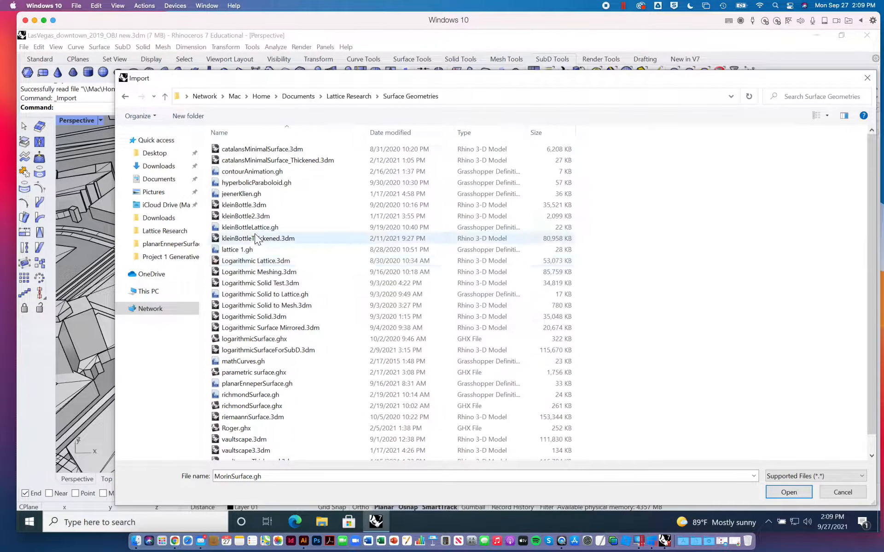
Import kleinBottle.3dm from the Surface Geometries folder into the Las Vegas model.
click(239, 205)
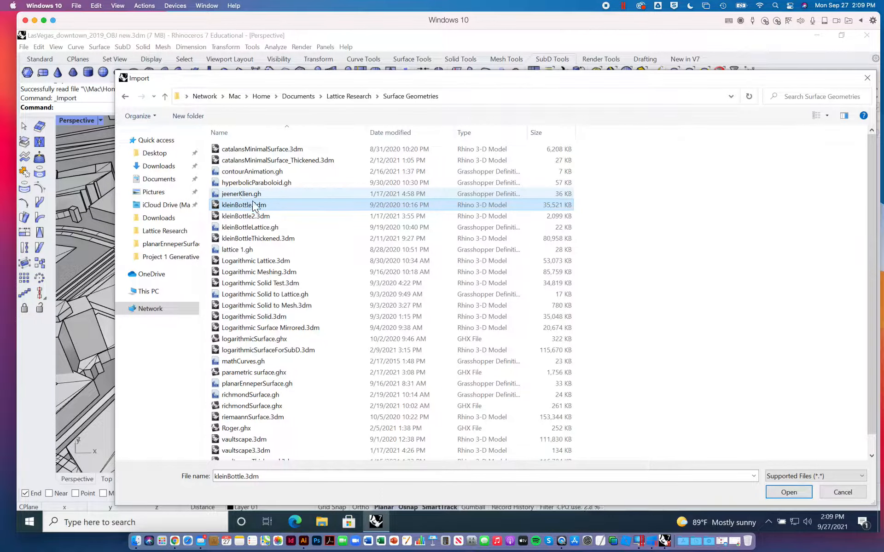
click(240, 216)
click(251, 238)
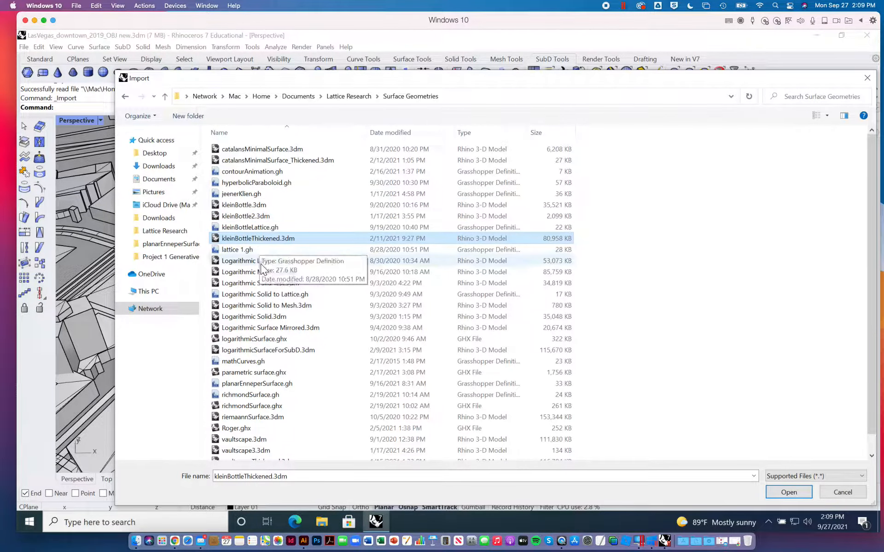
click(254, 261)
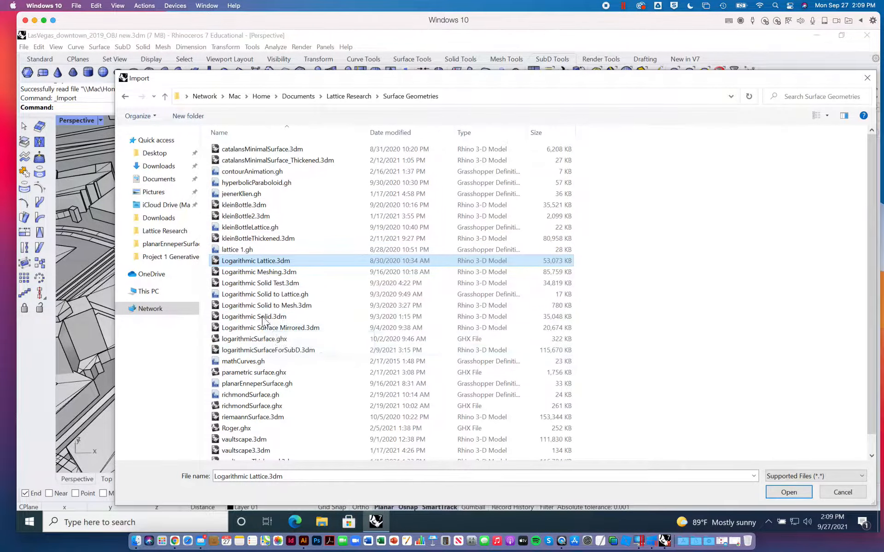
click(236, 428)
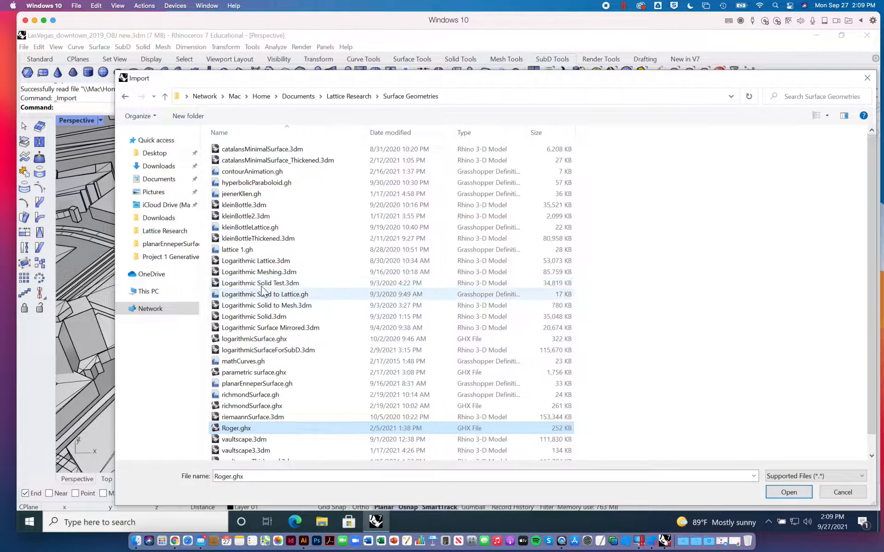
double_click(246, 203)
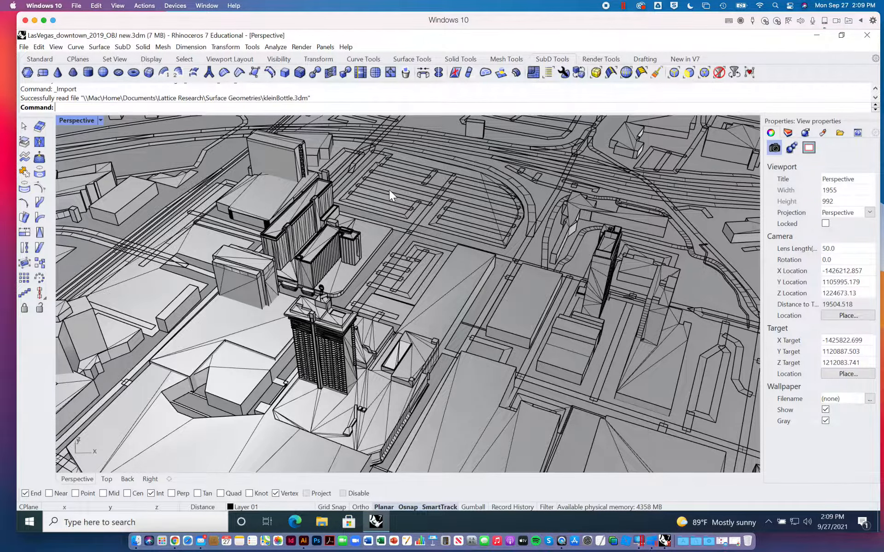
Select the newly imported geometry over the full city model with SelLast.
scroll(401, 265, down, 8)
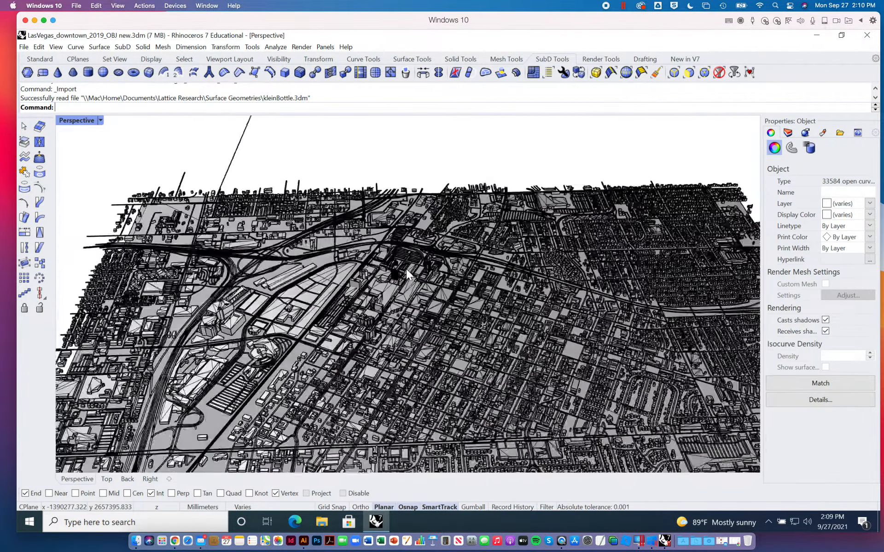
scroll(407, 271, down, 5)
scroll(410, 279, up, 9)
text(SelLast)
key(Return)
Display the layer list and widen it to reveal the visibility, lock and colour columns.
click(787, 133)
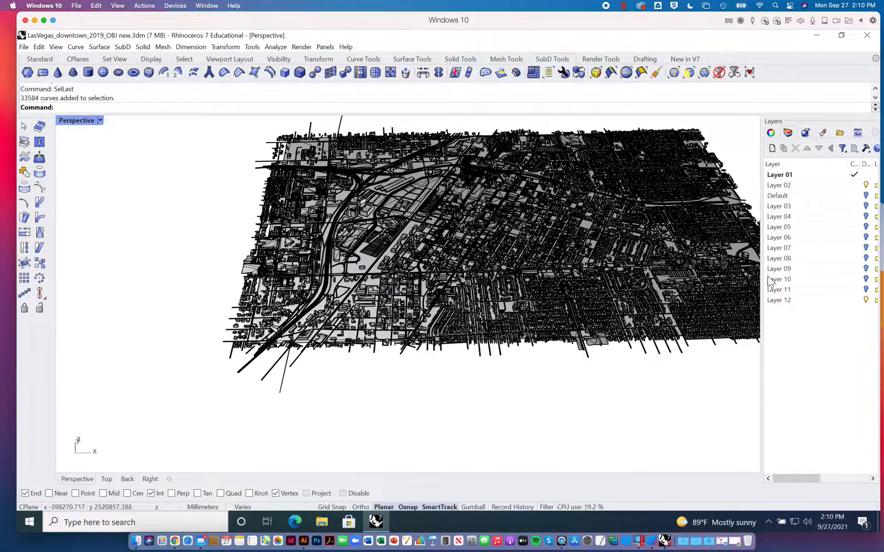
drag(761, 274, 739, 275)
shift+right_drag(456, 317, 435, 276)
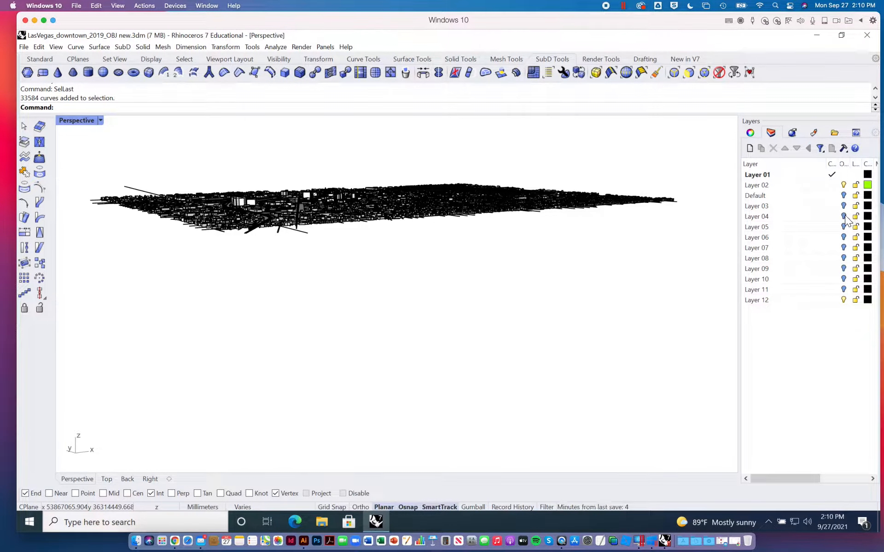
right_drag(594, 262, 580, 296)
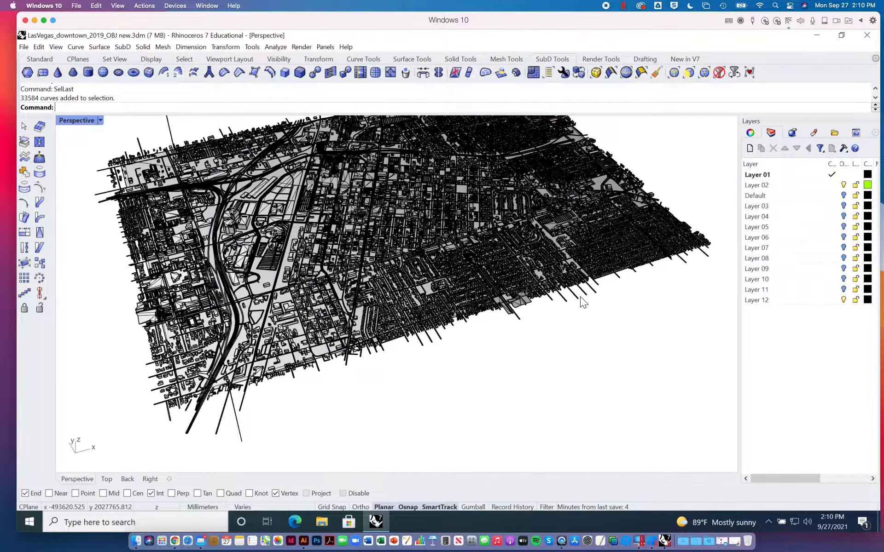
Undo the kleinBottle.3dm import.
key(ctrl+z)
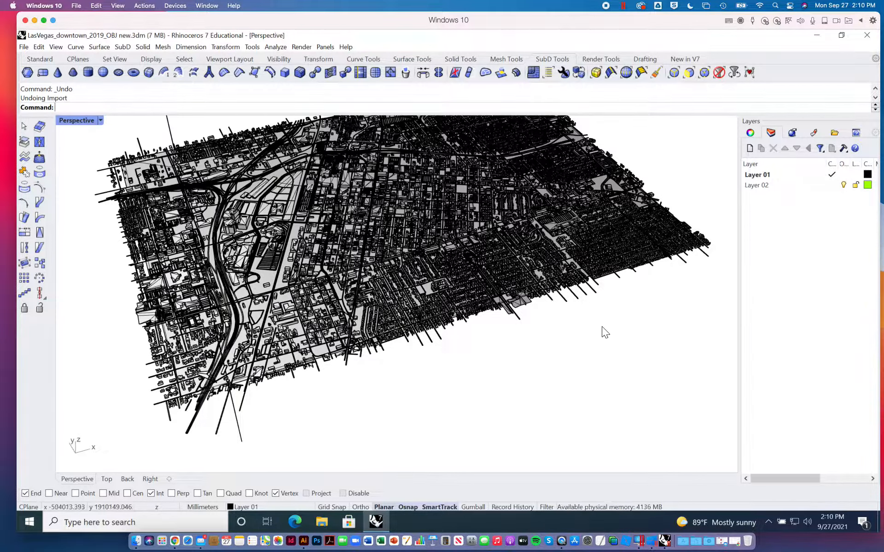
Add a new layer, make it current, and turn off Layer 01 and Layer 02 to hide the city.
click(750, 149)
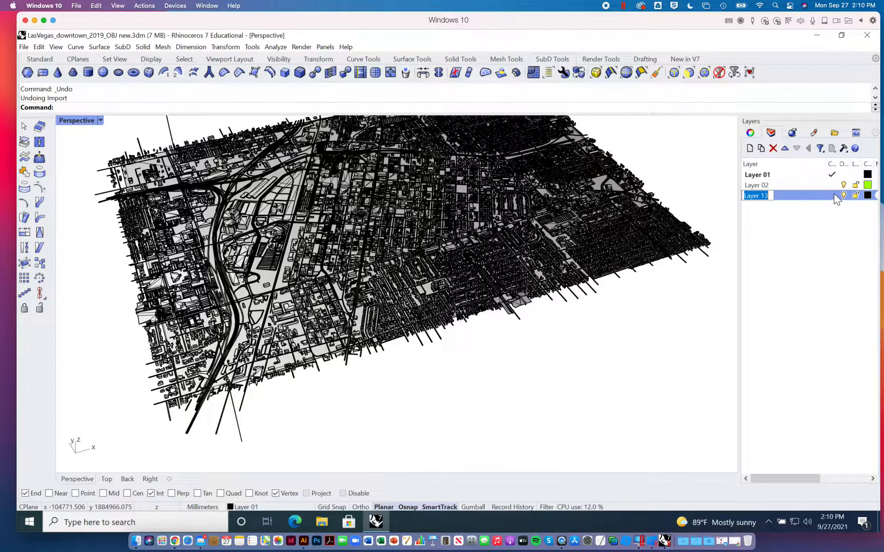
click(832, 195)
click(843, 185)
click(843, 175)
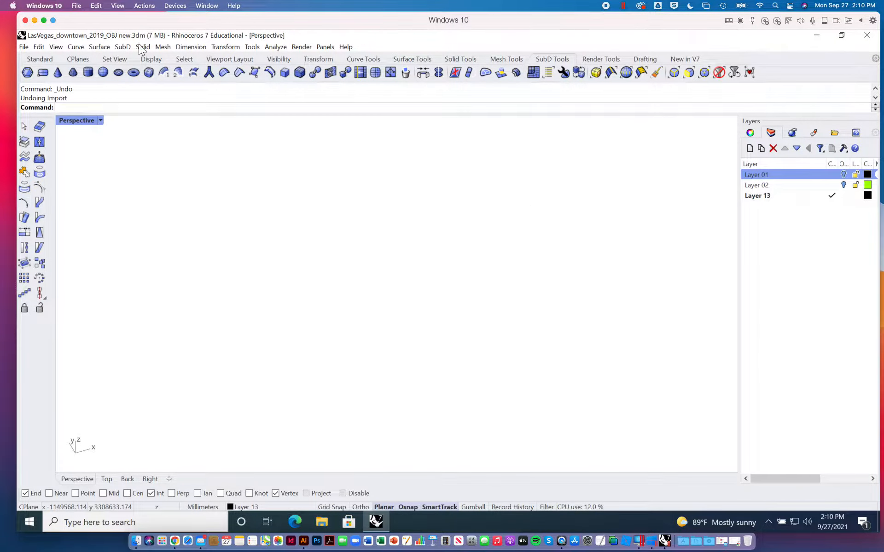
Import vaultscape.3dm from the Surface Geometries folder into the Las Vegas model.
click(39, 46)
mouse_move(24, 48)
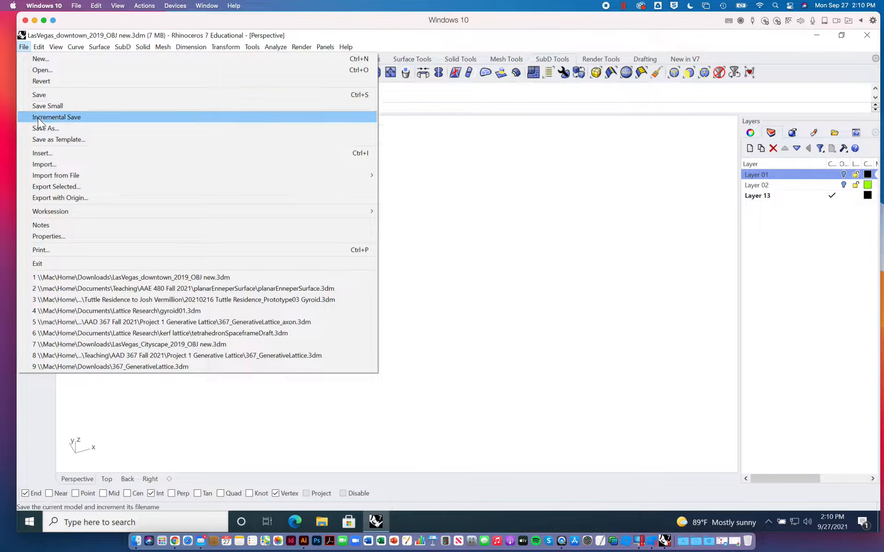
click(41, 165)
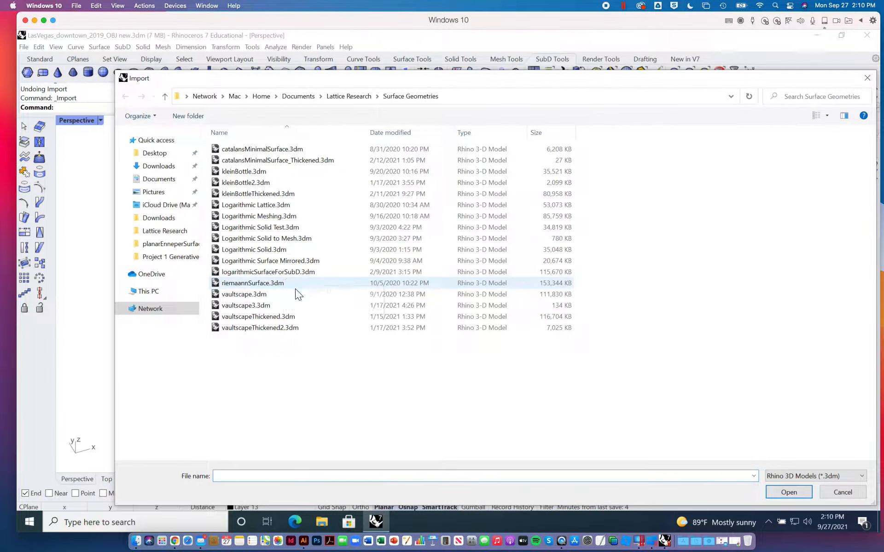
click(247, 304)
double_click(247, 301)
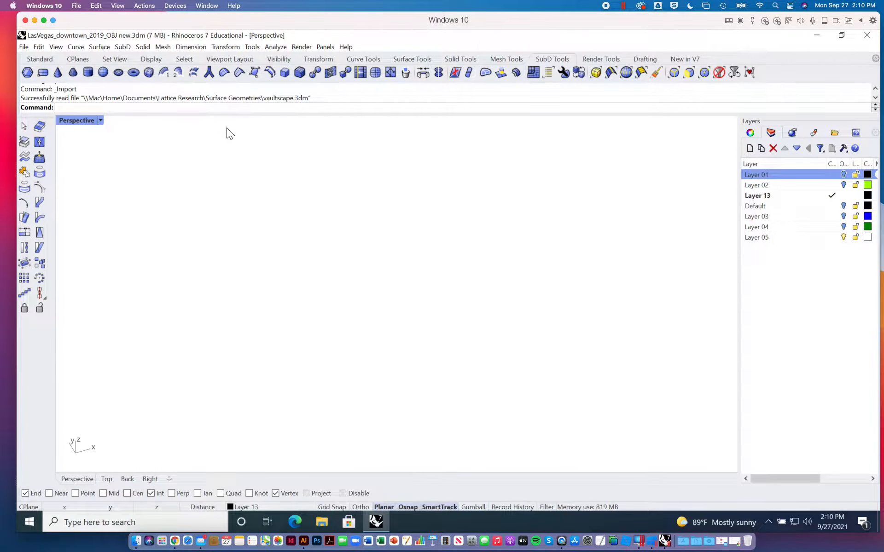
Zoom to the extents of the imported vaultscape geometry and deselect it.
click(42, 60)
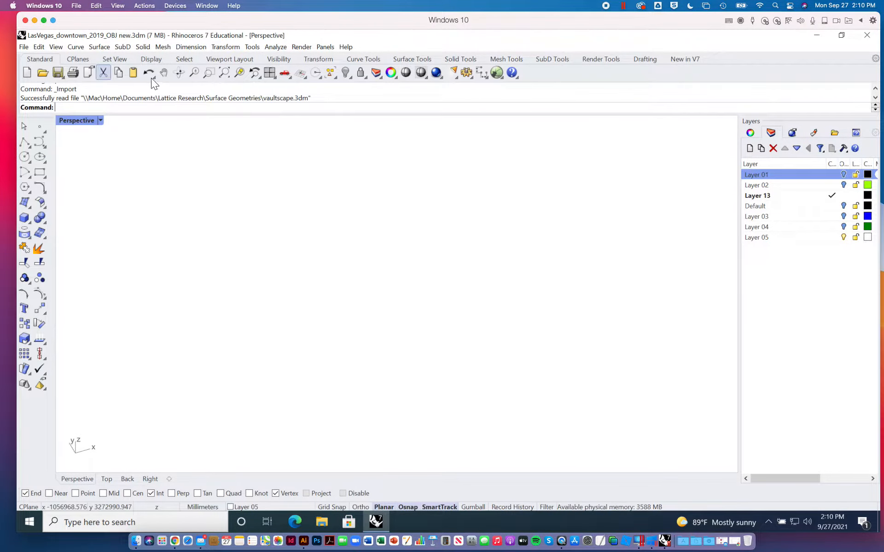
click(226, 71)
mouse_move(476, 341)
right_down()
mouse_move(479, 312)
mouse_move(483, 325)
right_up()
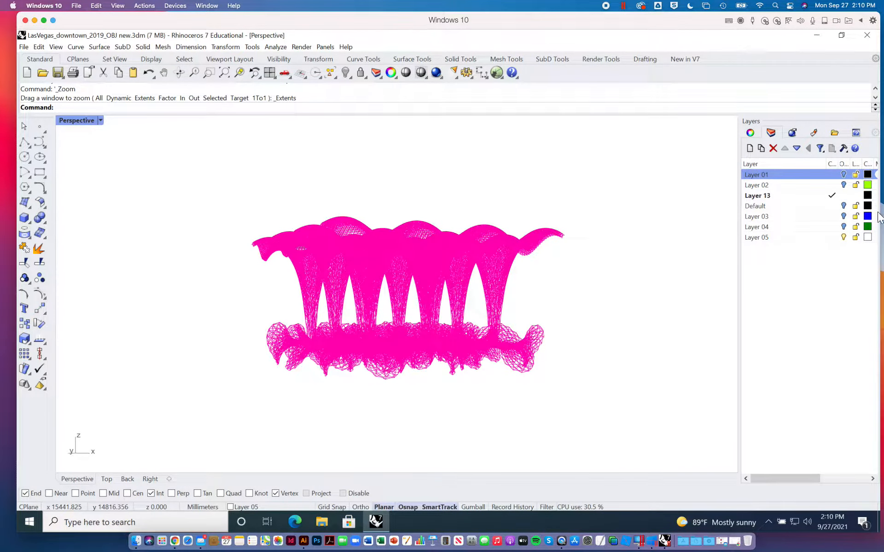
key(Escape)
right_drag(420, 325, 425, 352)
scroll(426, 352, up, 6)
Make Layer 01 current and turn off Layer 13, Layer 02 and Layer 05.
click(832, 185)
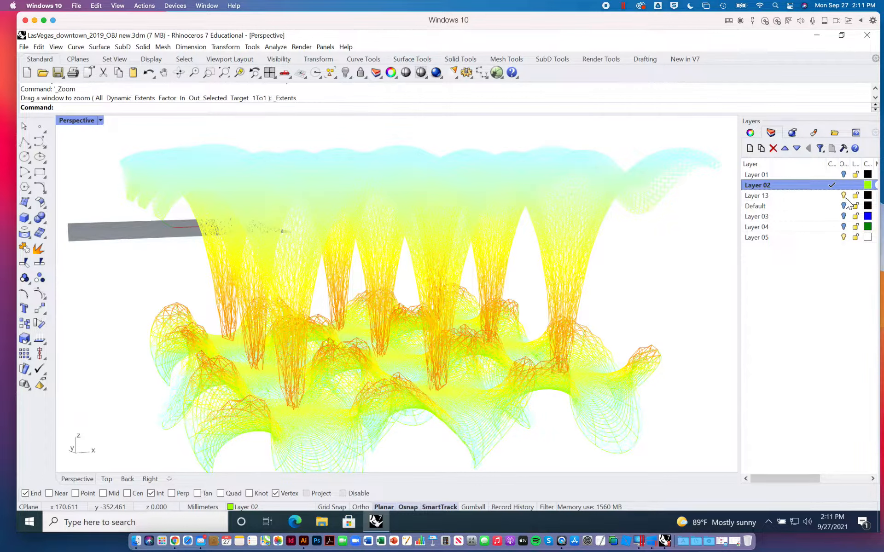
click(845, 196)
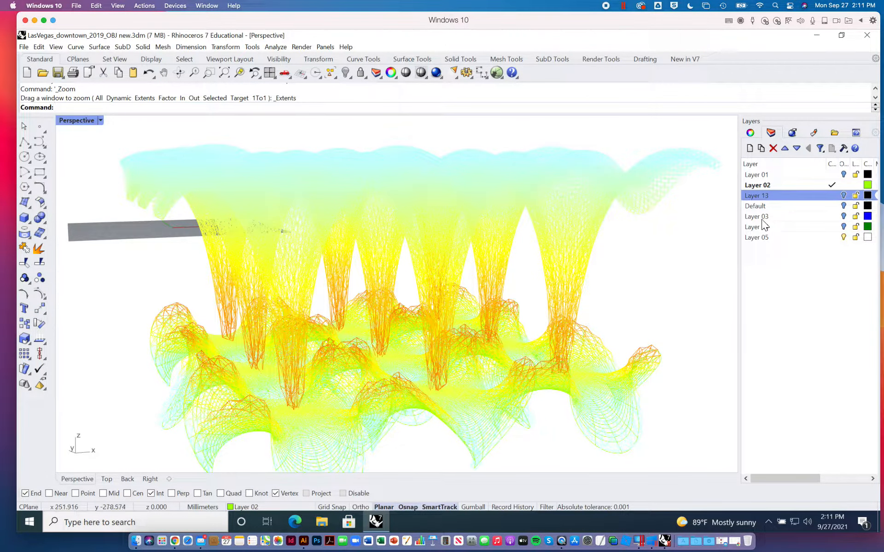
scroll(672, 233, up, 4)
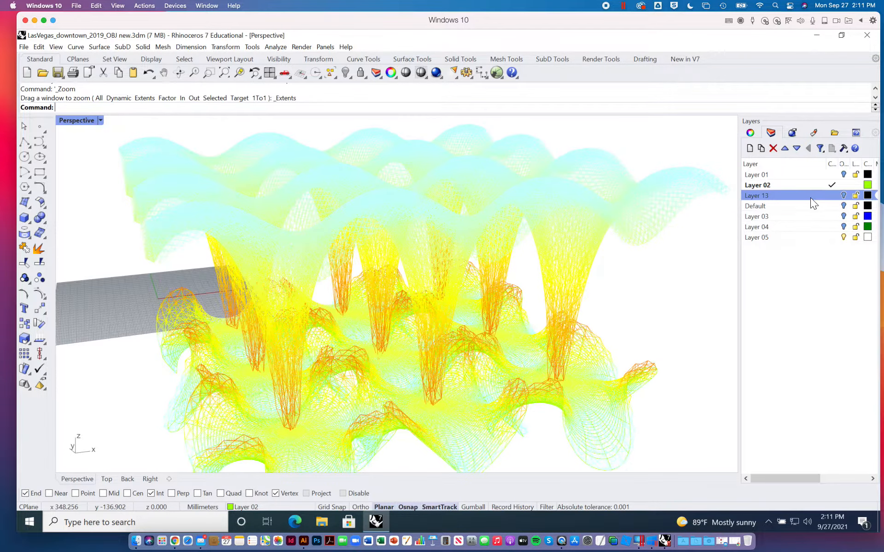
click(833, 175)
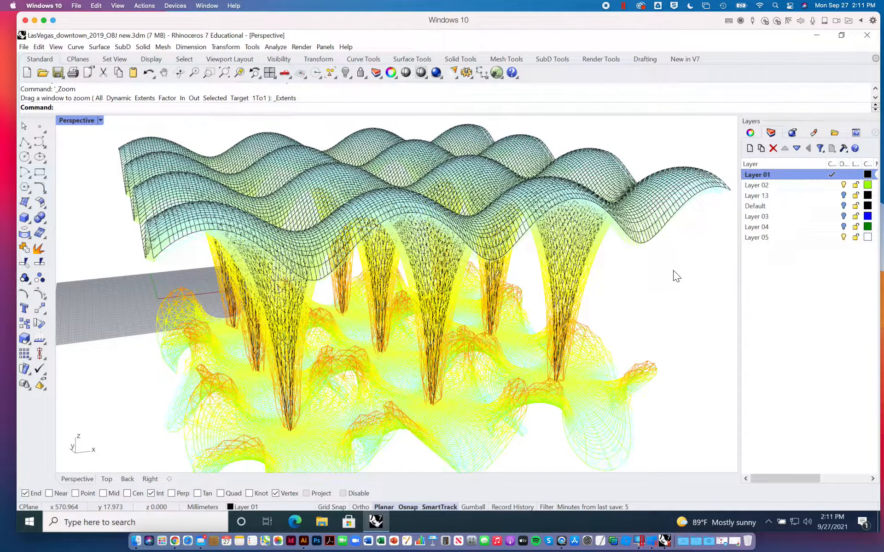
click(835, 185)
click(843, 238)
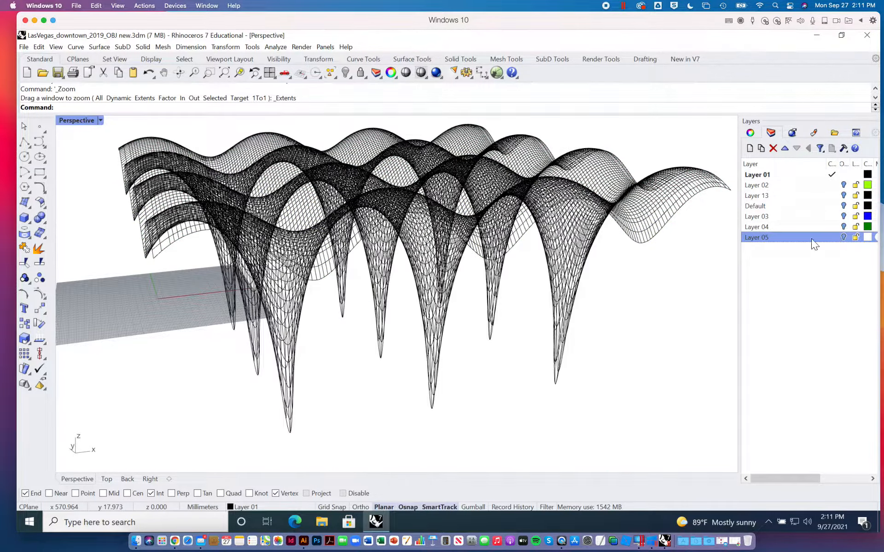
Turn on the Default layer to show the vaultscape surfaces together with the Layer 01 wireframe.
right_drag(656, 267, 629, 257)
scroll(626, 246, up, 6)
scroll(627, 253, down, 12)
scroll(596, 229, up, 6)
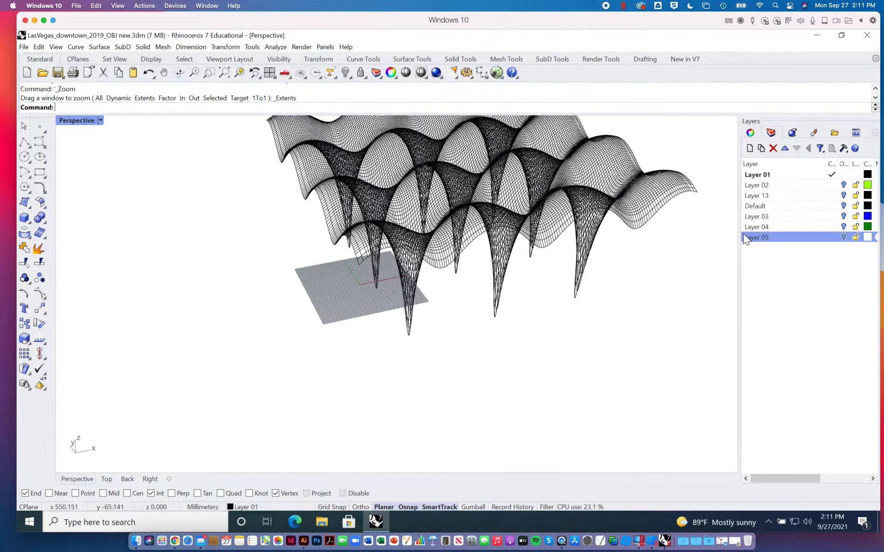
click(559, 190)
click(706, 227)
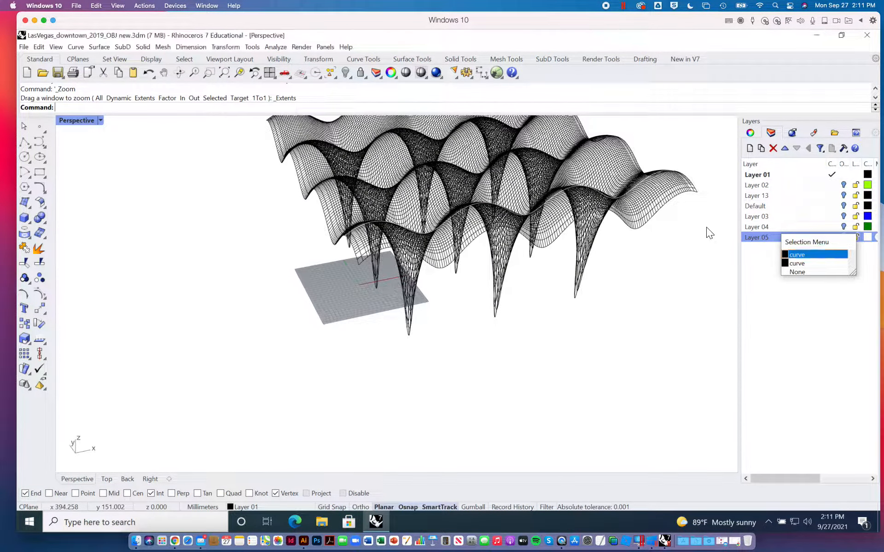
click(843, 206)
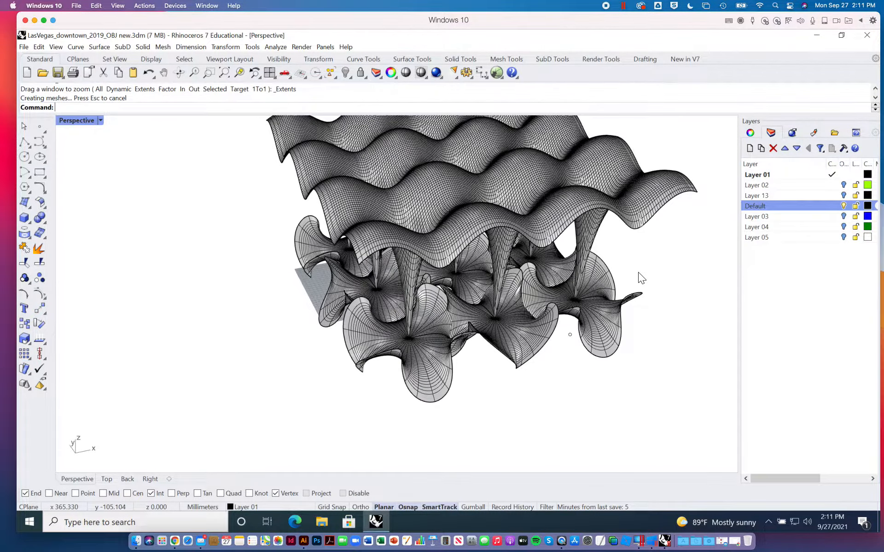
Examine the vaultscape's funnel columns and curled bases from several sides, and turn on Layer 13.
scroll(638, 272, down, 10)
right_drag(637, 272, 629, 264)
scroll(592, 293, up, 10)
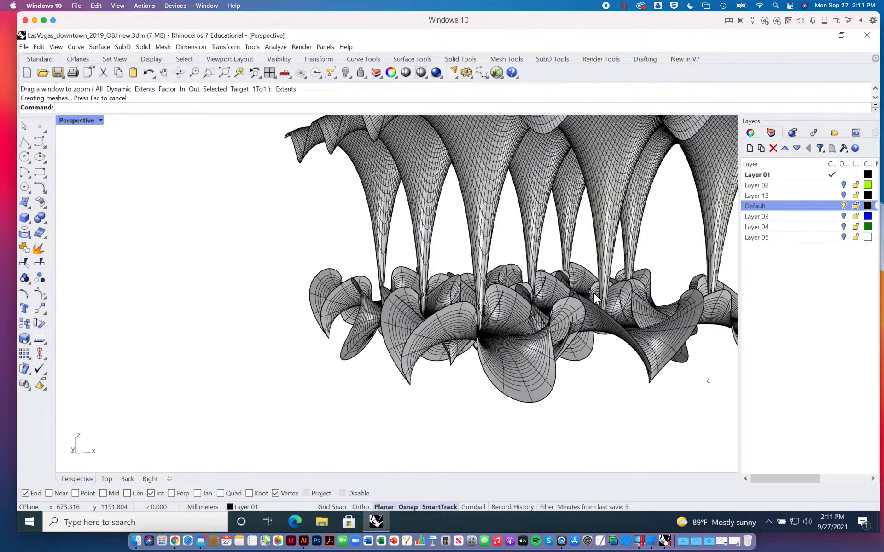
right_drag(593, 292, 610, 333)
mouse_move(586, 294)
right_down()
mouse_move(606, 300)
mouse_move(571, 340)
mouse_move(564, 289)
right_up()
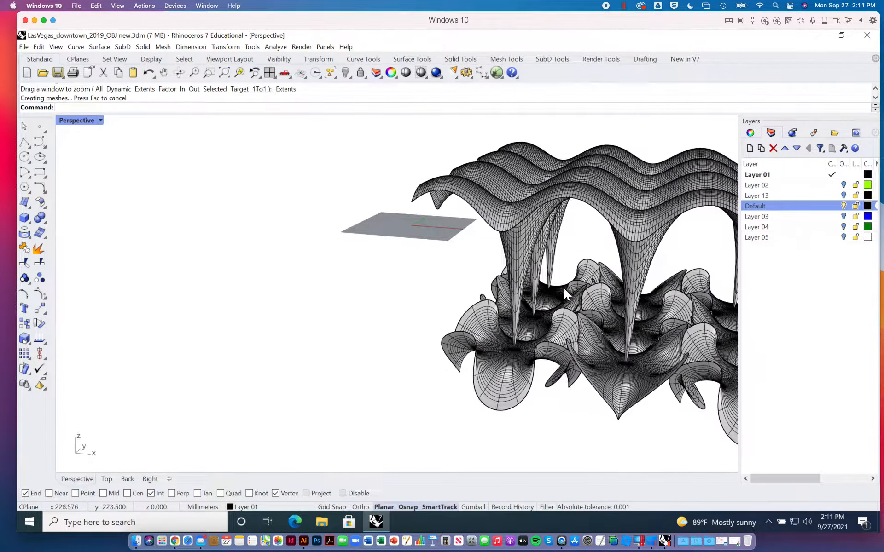
mouse_move(634, 267)
shift+right_down()
mouse_move(418, 233)
mouse_move(580, 247)
shift+right_up()
click(843, 195)
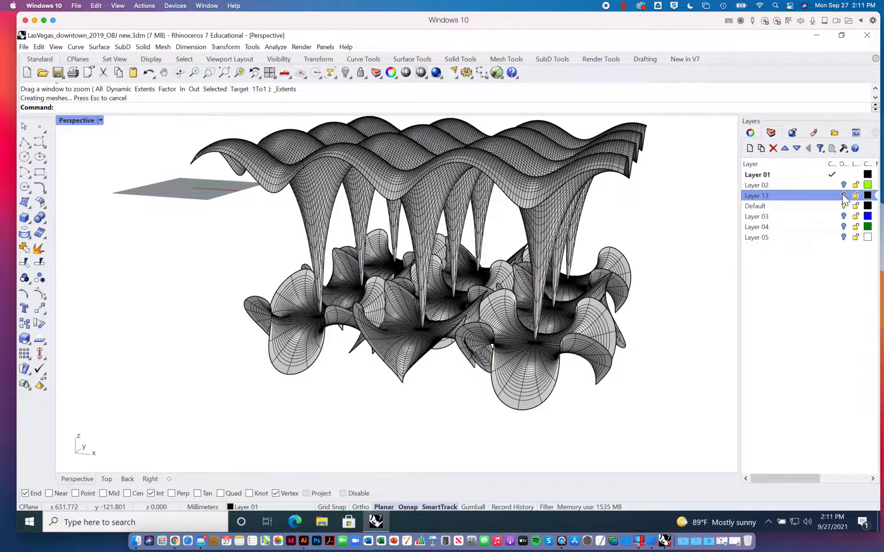
Delete Layer 02 together with the objects on it.
click(797, 186)
right_click(794, 186)
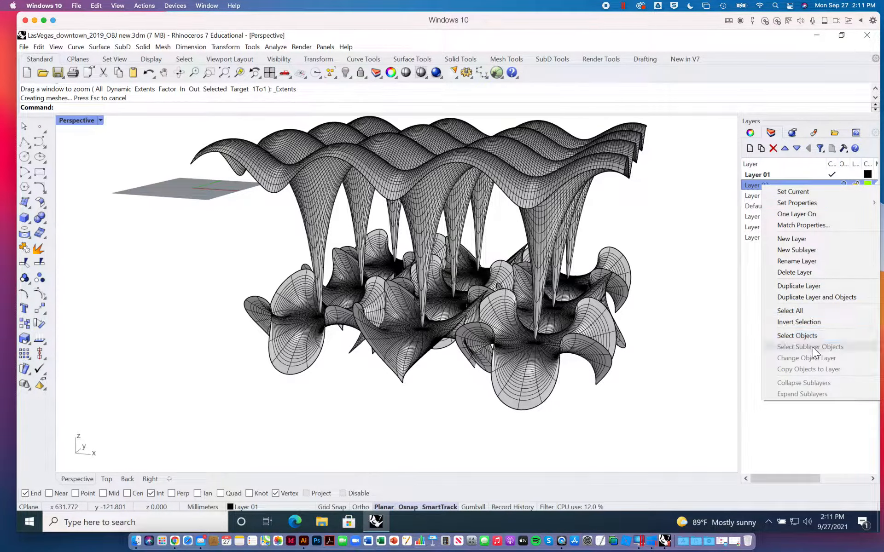
click(804, 273)
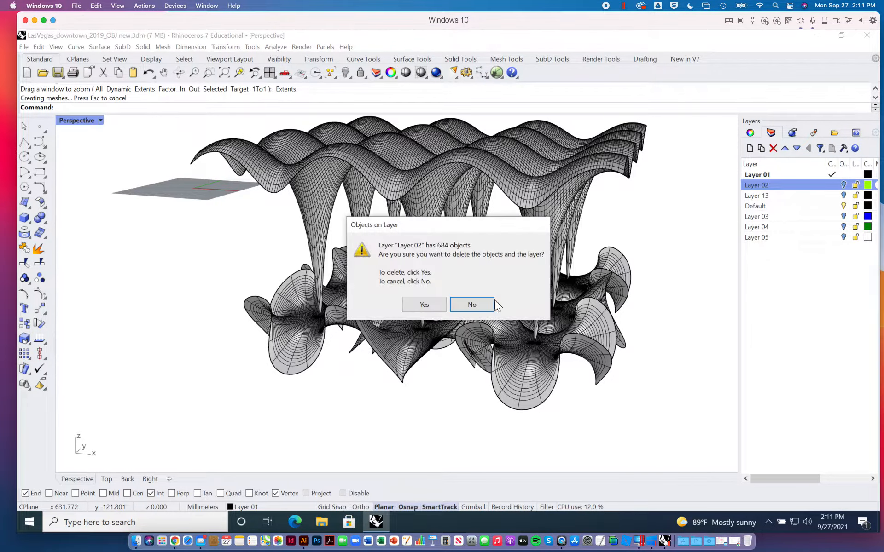
click(439, 304)
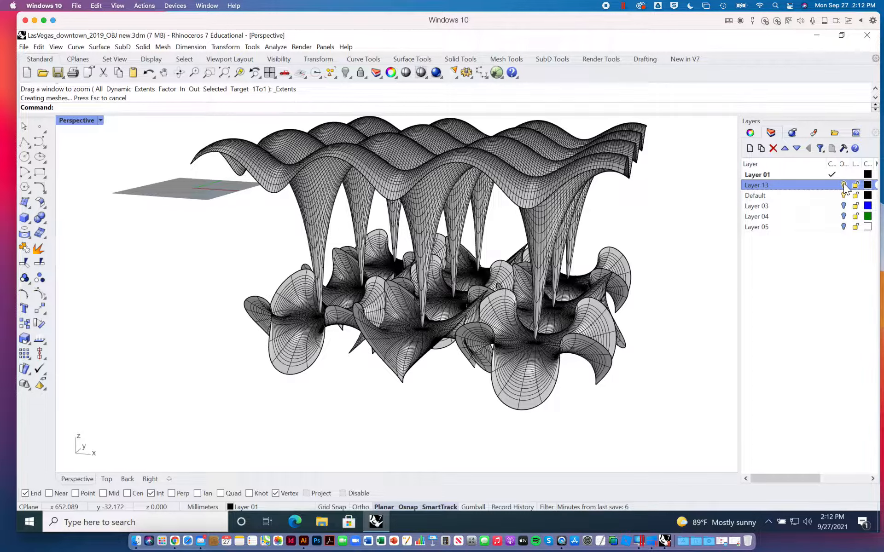
Check what Layer 03 holds by toggling its visibility, and delete the layer with its objects.
click(843, 206)
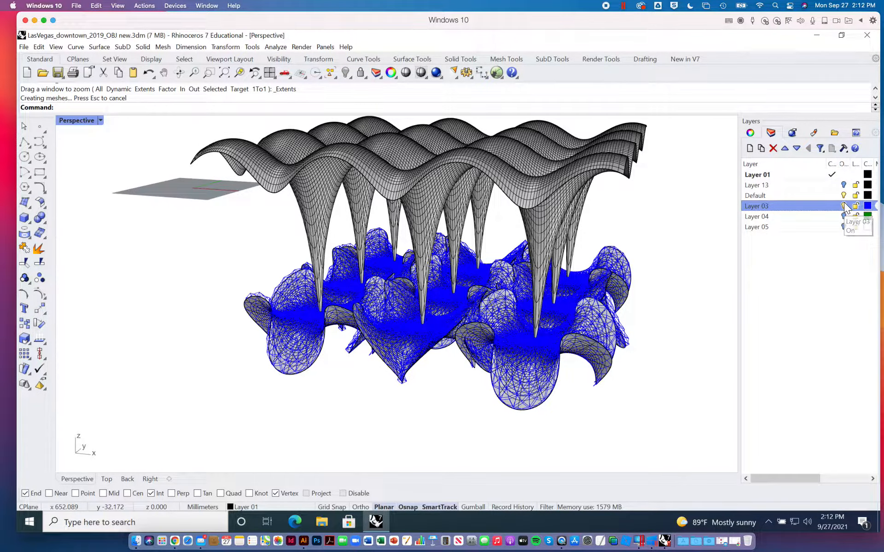
click(843, 206)
right_click(760, 206)
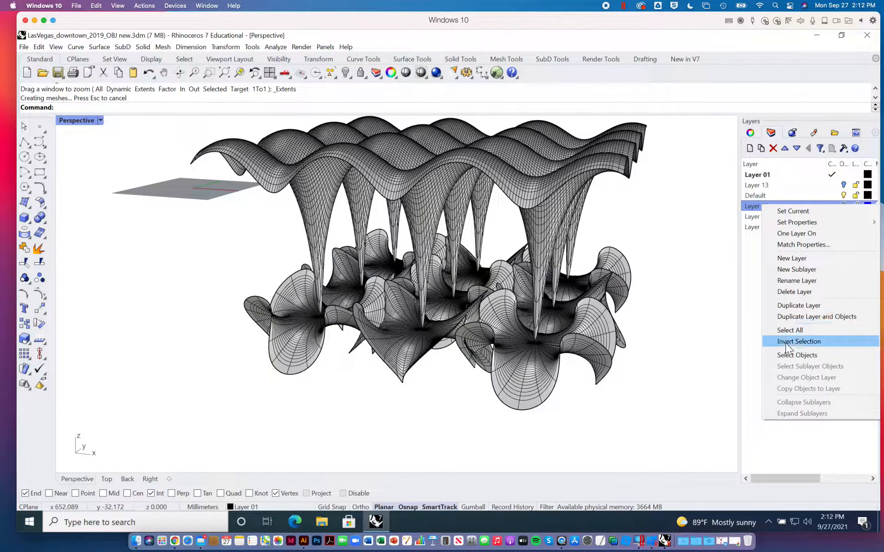
click(792, 293)
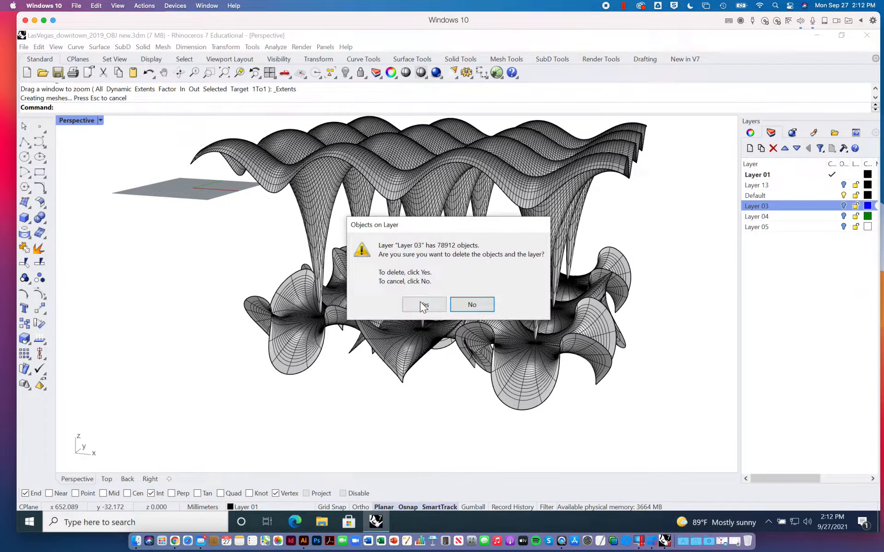
click(422, 304)
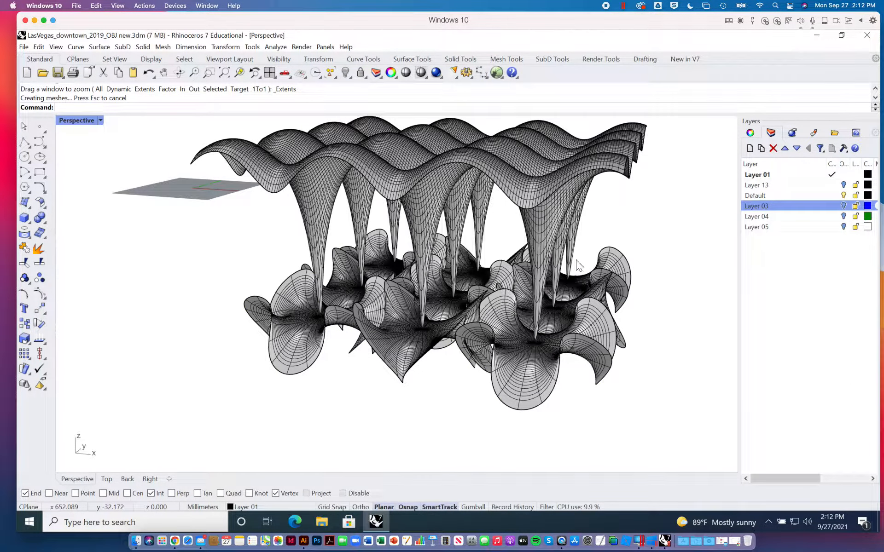
Zoom all views to the model's extents and undo the Layer 03 deletion and its visibility change.
right_click(224, 72)
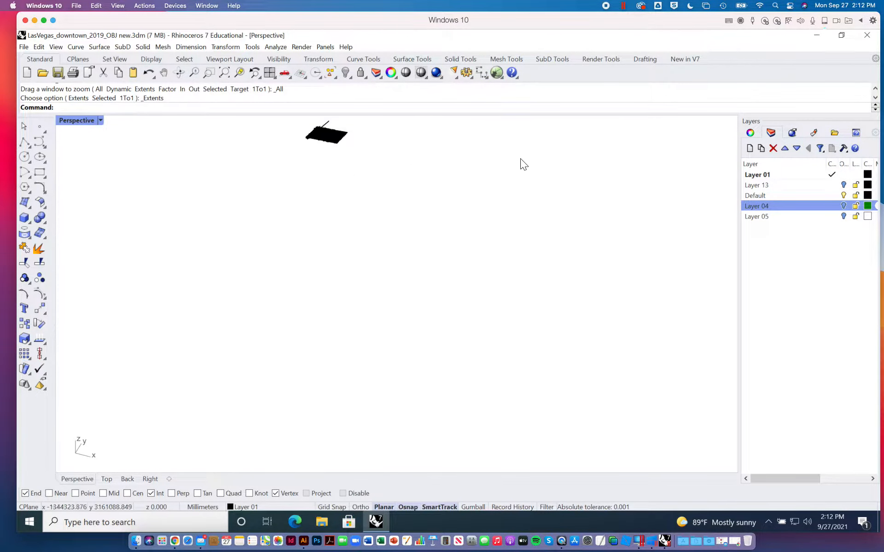
key(ctrl+z)
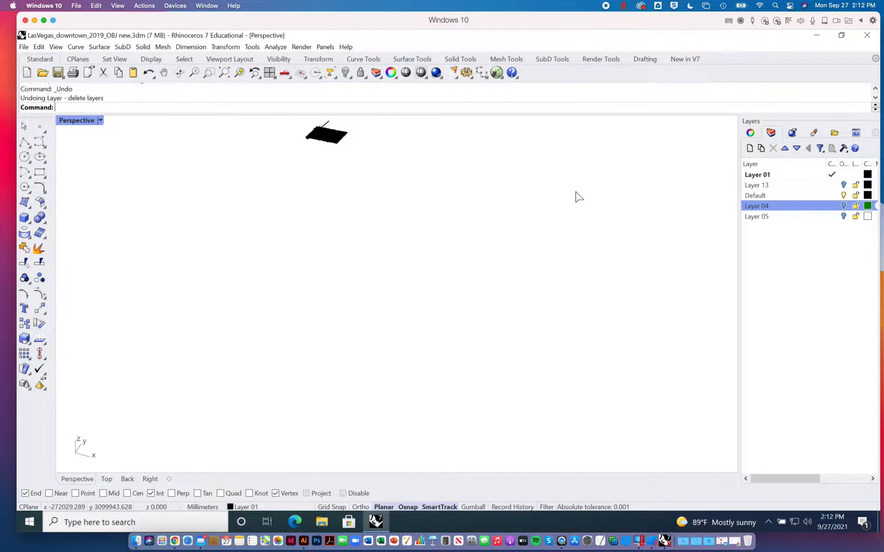
key(ctrl+z)
Turn on Layer 13, Layer 04 and Layer 05, check the full model's extents, and turn Layer 05 off again.
click(843, 185)
click(843, 217)
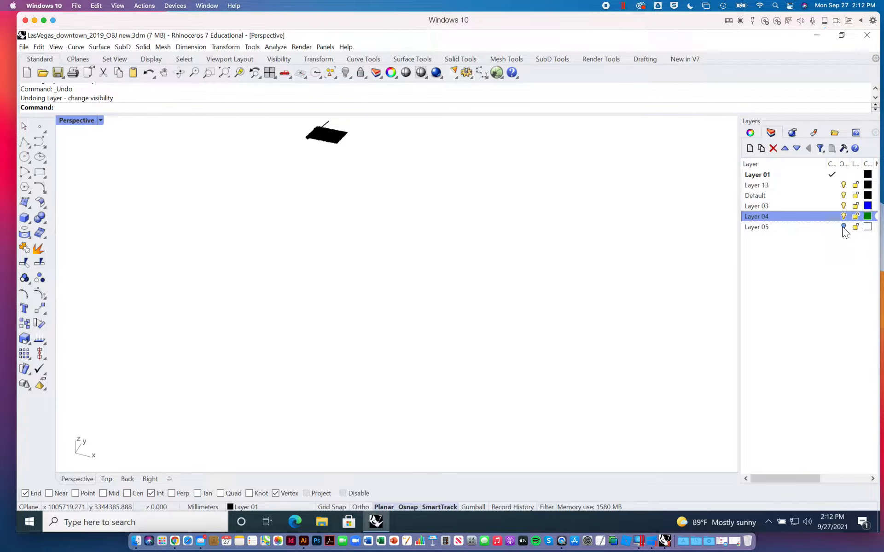
click(843, 227)
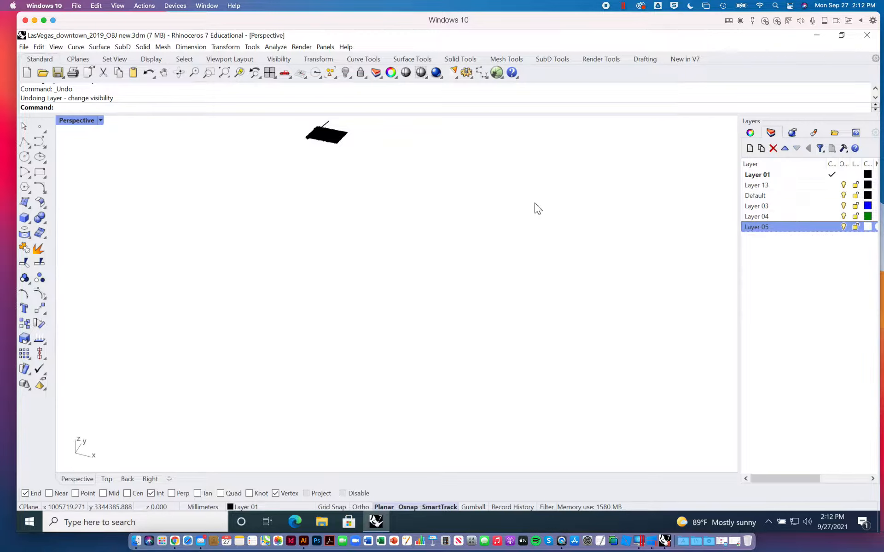
click(225, 72)
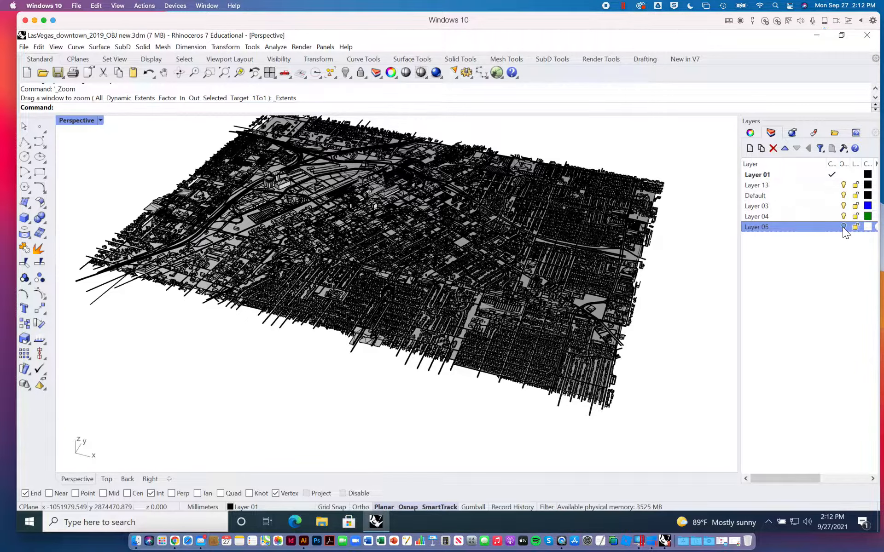
right_click(789, 226)
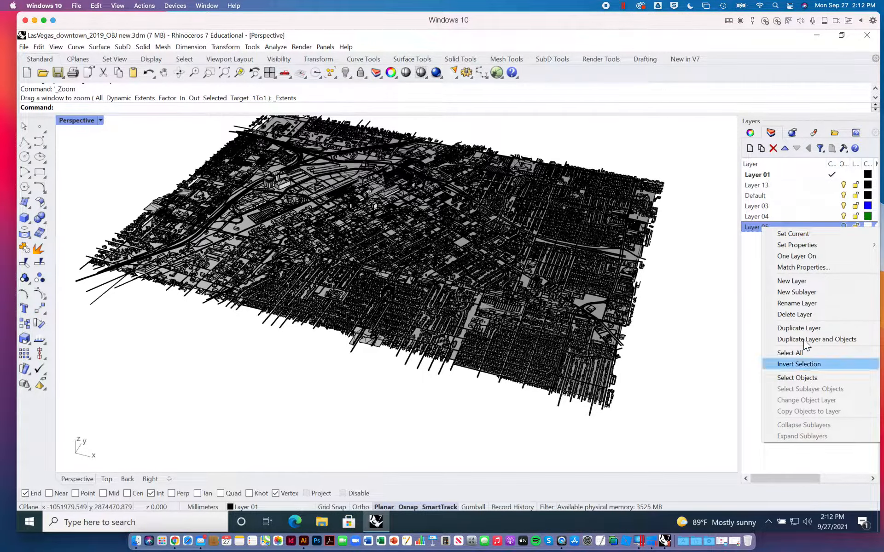
click(681, 302)
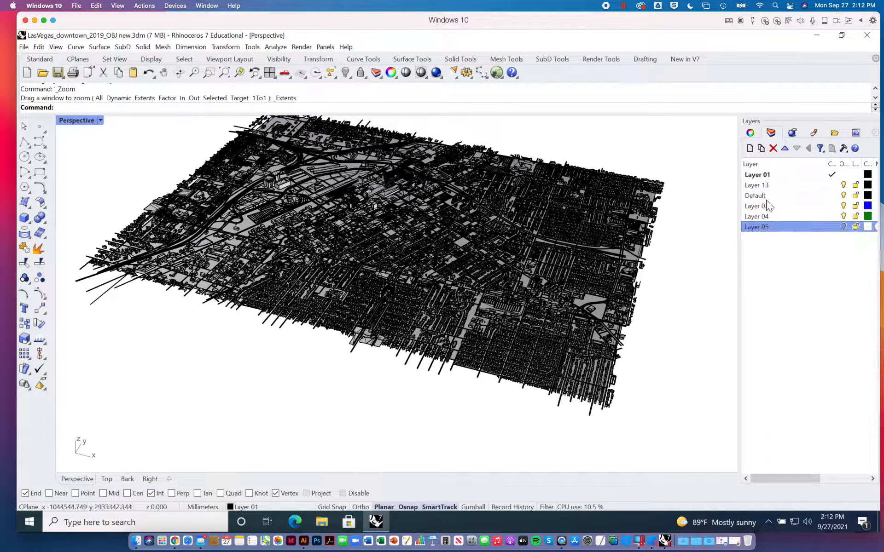
Make Layer 13 current and turn off Layer 01 to isolate the vaultscape in the view.
click(832, 185)
click(843, 175)
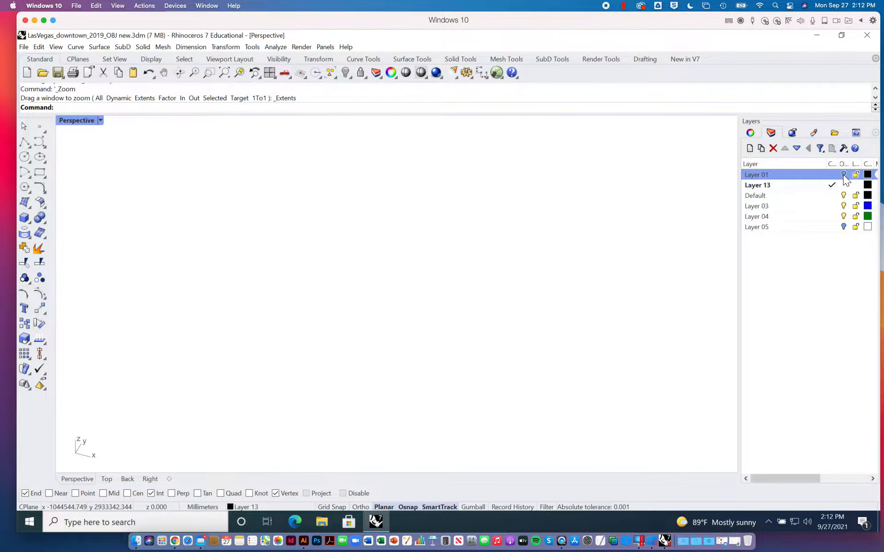
click(228, 68)
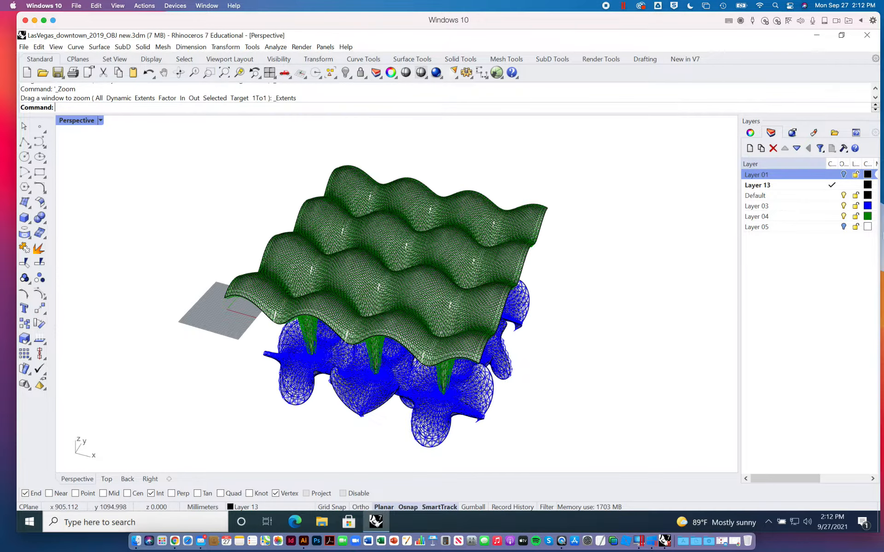
right_drag(486, 321, 476, 373)
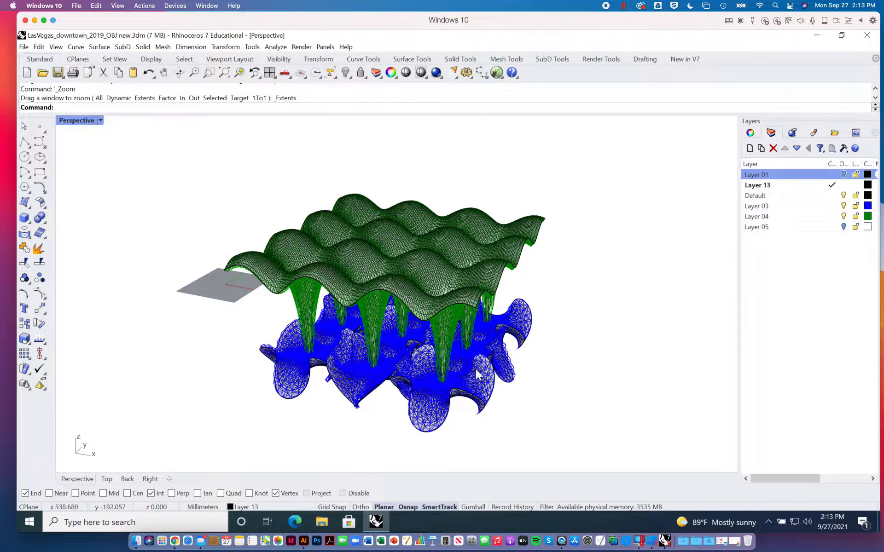
Turn off Layer 04 and Layer 03, and check what Layer 05 holds by toggling it on and off.
click(844, 216)
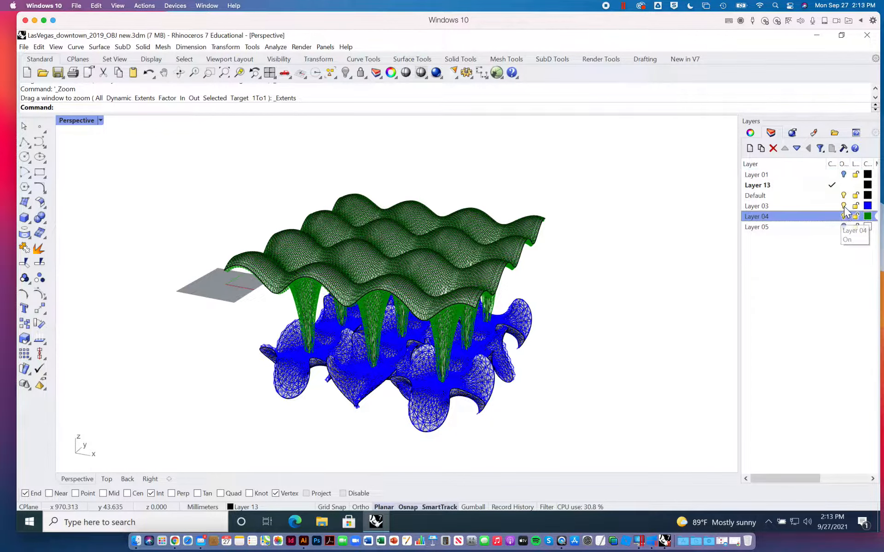
click(843, 206)
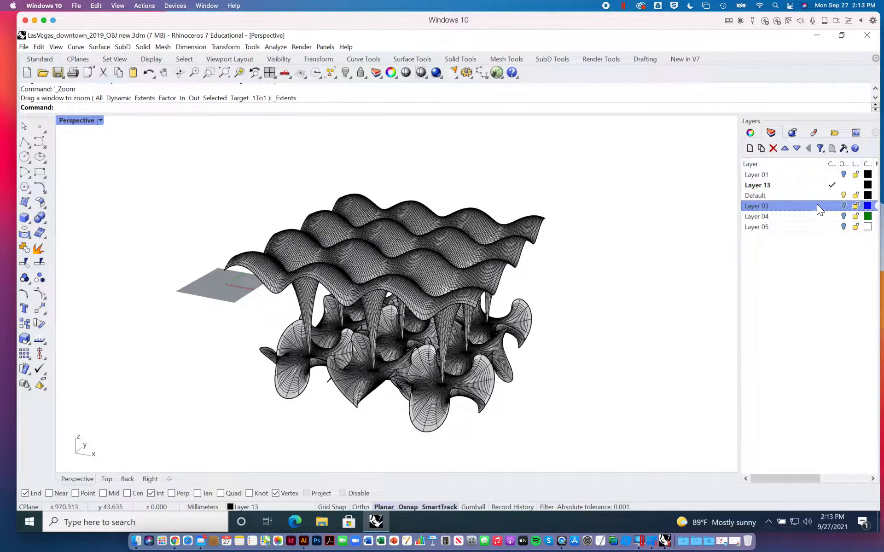
click(843, 227)
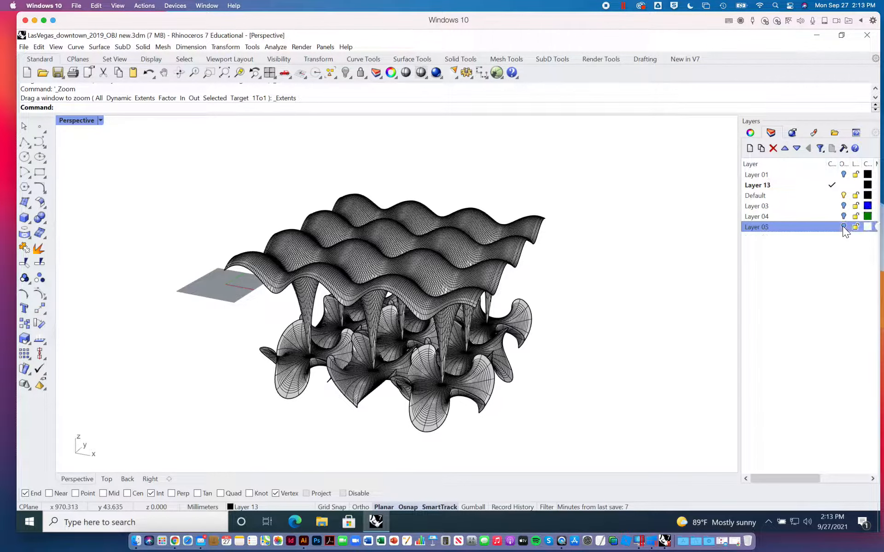
click(843, 226)
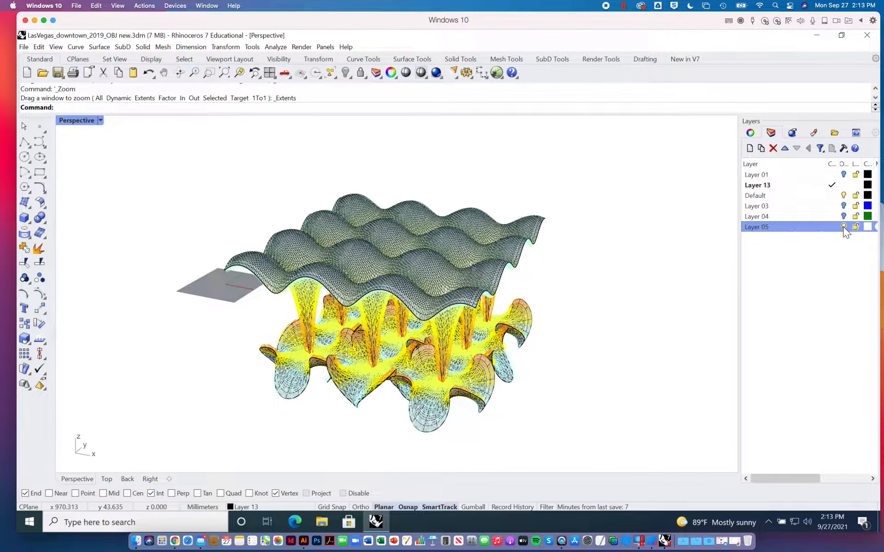
click(843, 227)
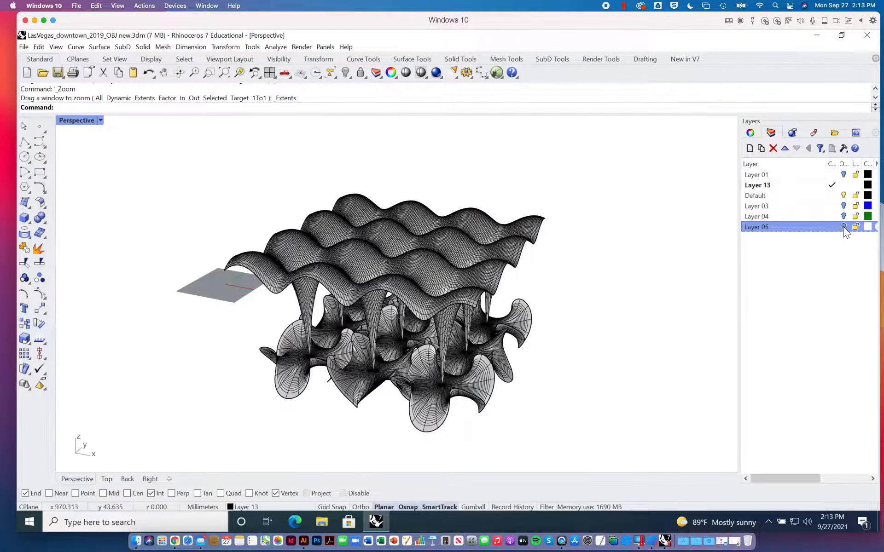
Delete Layer 03, Layer 04 and Layer 05 together with their objects.
click(808, 206)
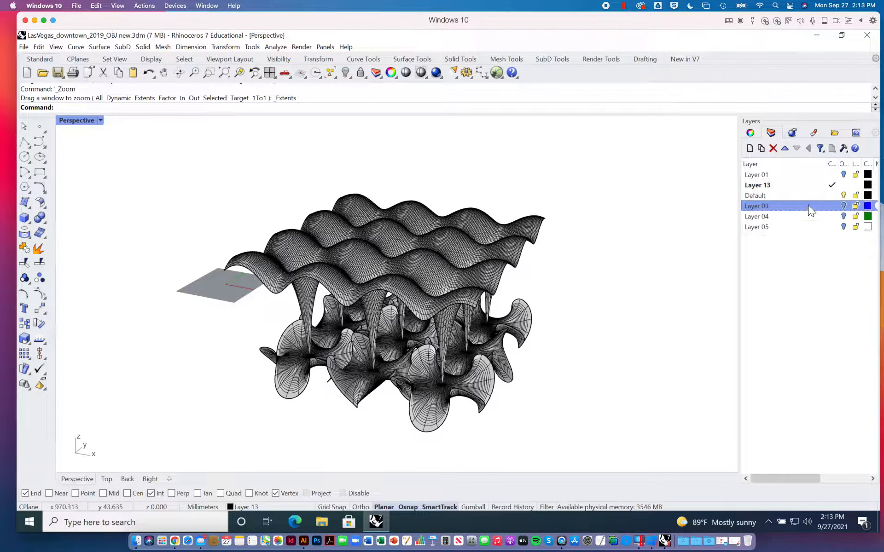
shift+click(802, 225)
right_click(806, 227)
click(795, 312)
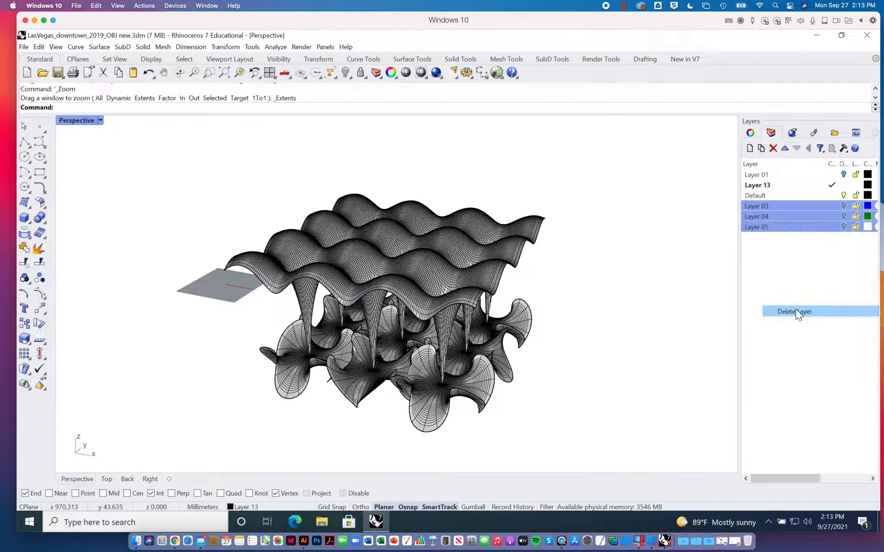
click(452, 302)
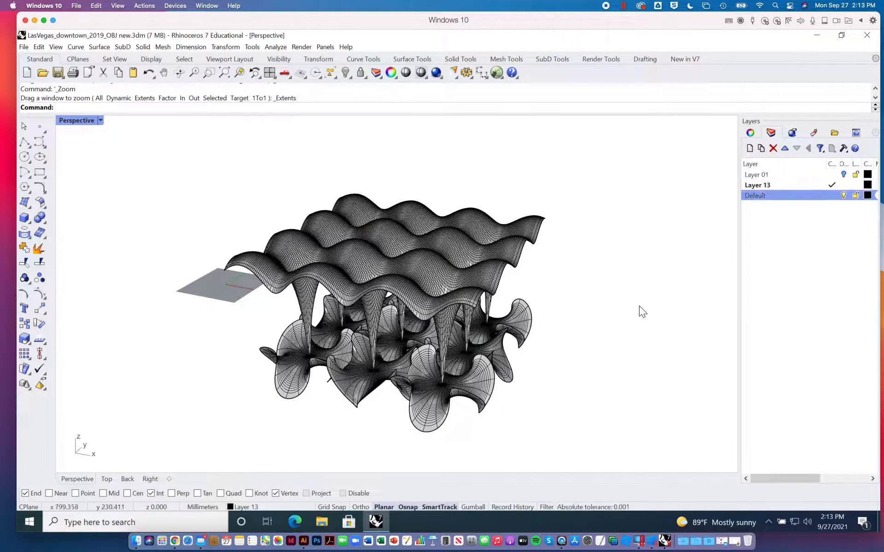
Turn Layer 01 back on and select the entire vaultscape.
right_drag(585, 296, 644, 271)
click(843, 176)
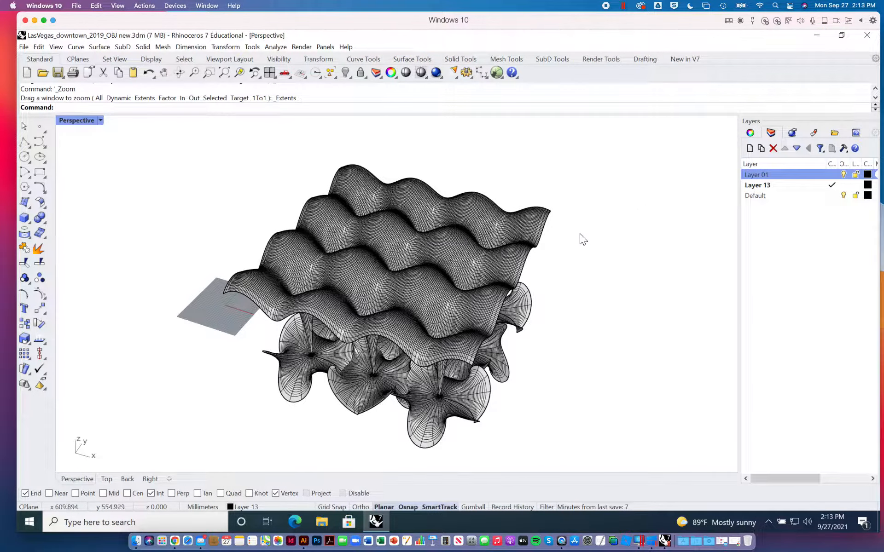
scroll(520, 273, down, 17)
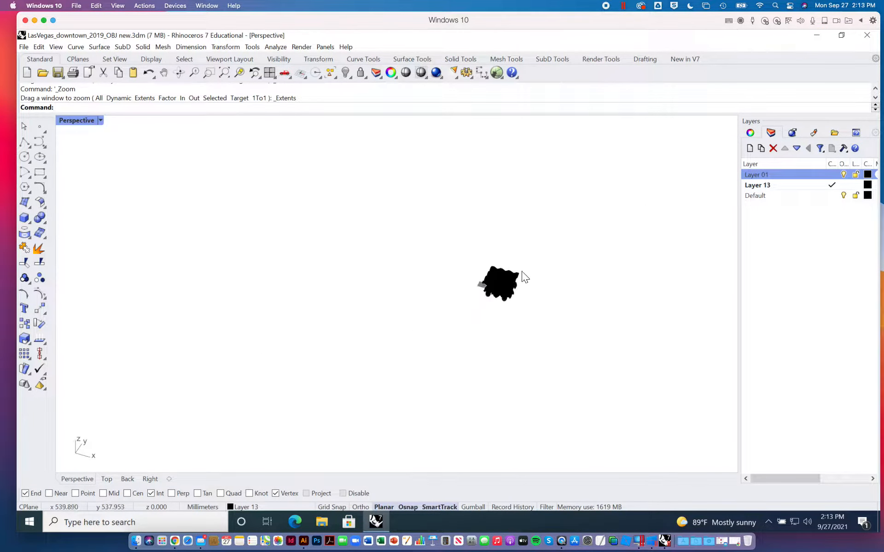
drag(530, 257, 460, 306)
scroll(496, 269, down, 9)
scroll(497, 268, down, 4)
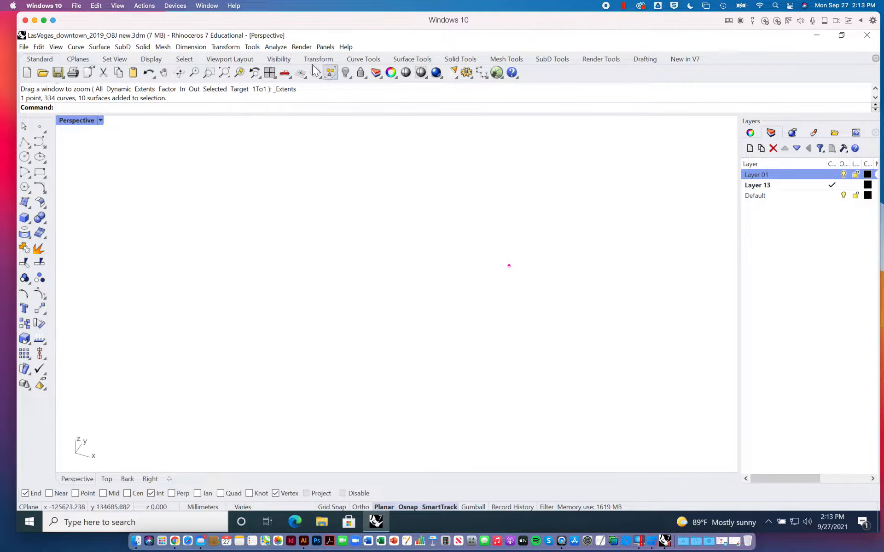
Move the selected vaultscape from its original location to just below the city model in the Top view.
click(223, 73)
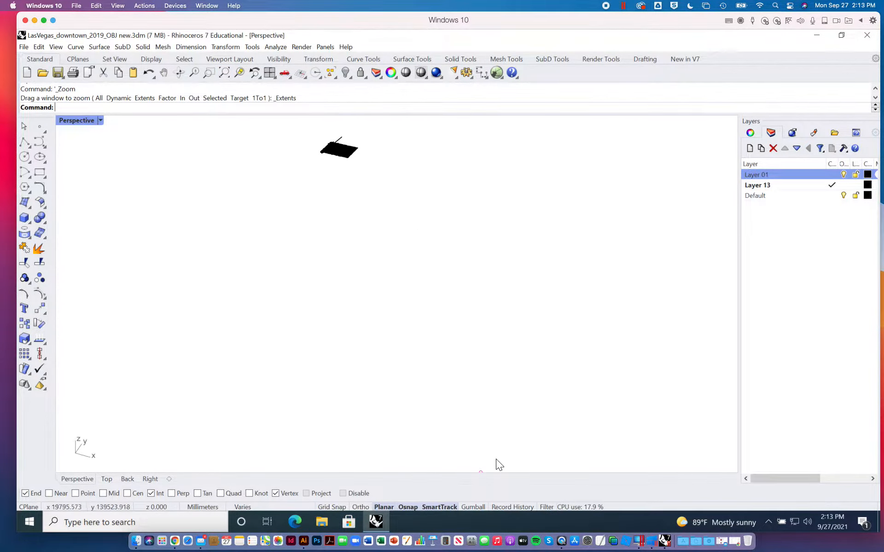
shift+right_drag(503, 407, 502, 400)
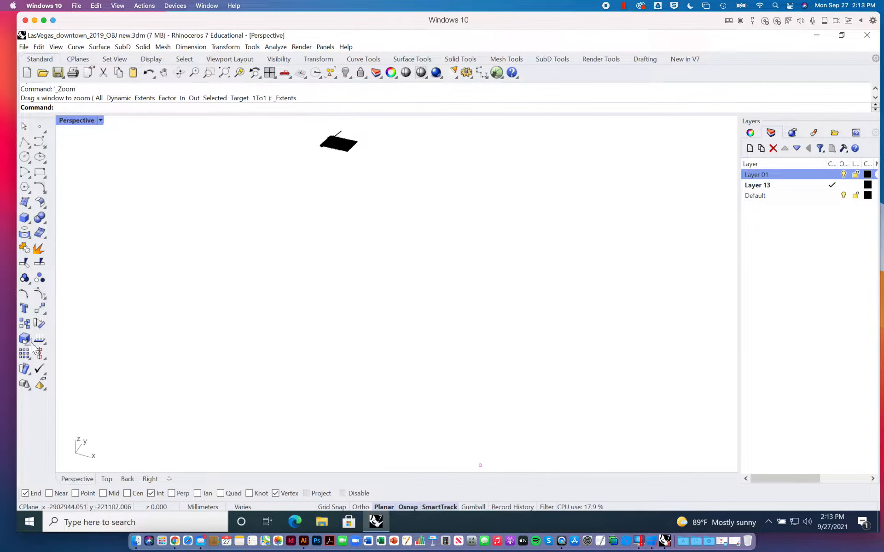
click(39, 315)
click(480, 465)
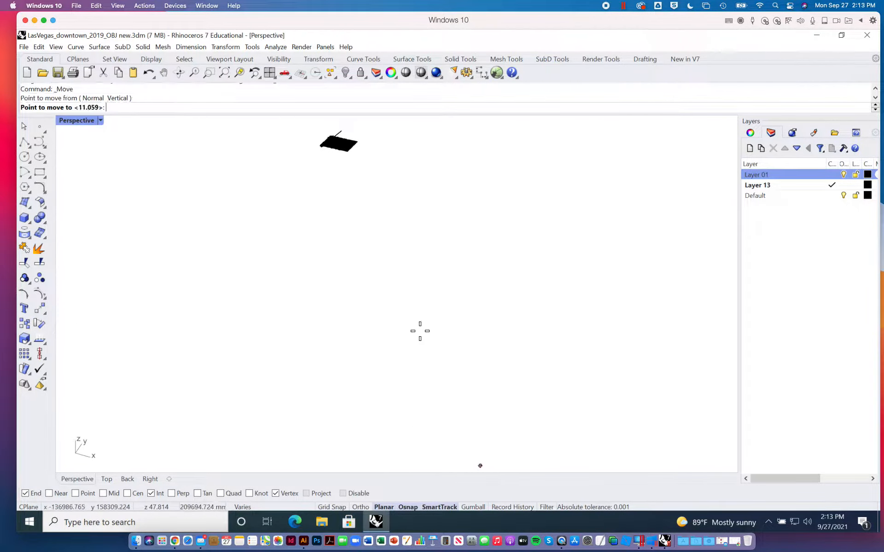
double_click(76, 121)
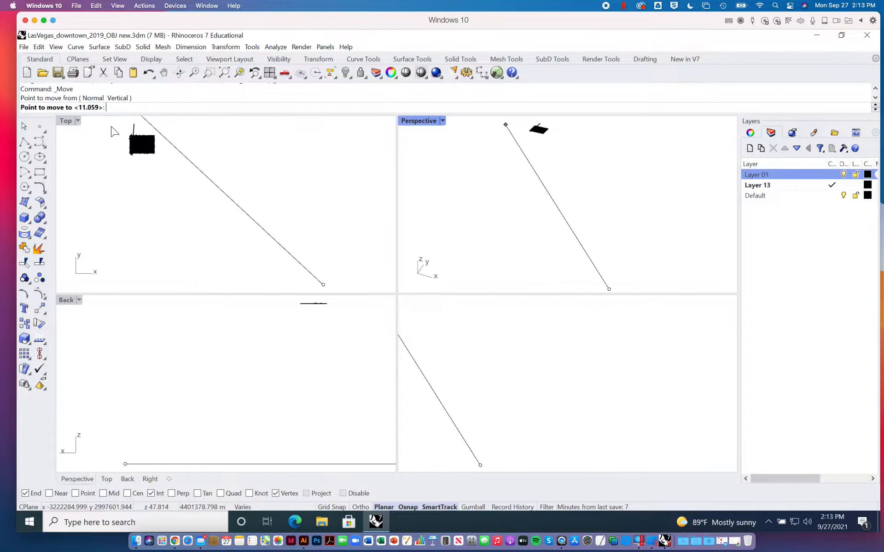
click(139, 160)
right_click(224, 73)
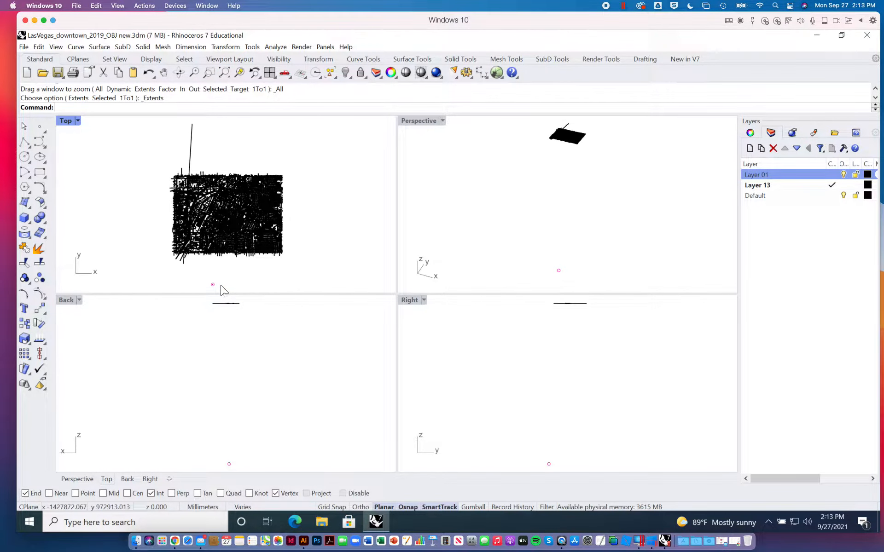
Disable object snaps and move the selected vaultscape about 153,225 mm onto a downtown block of the city model in the Top view.
click(40, 309)
click(342, 493)
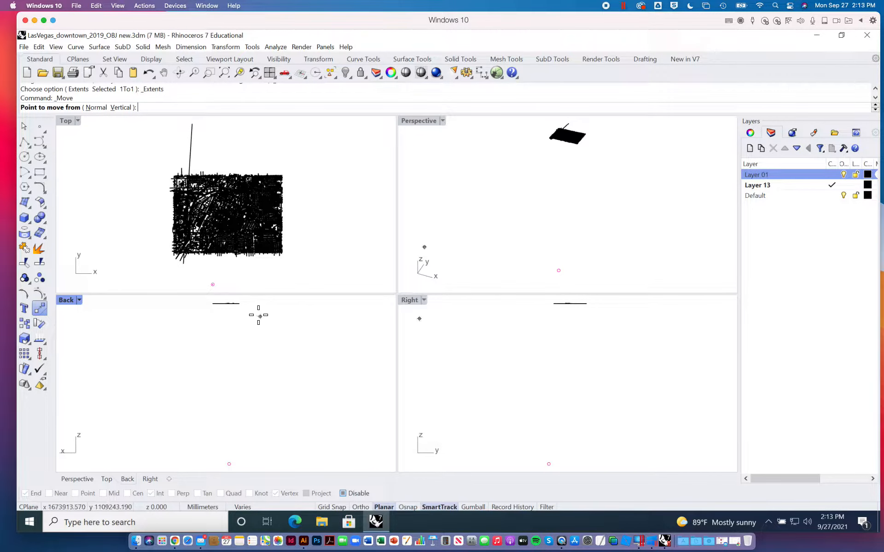
click(216, 282)
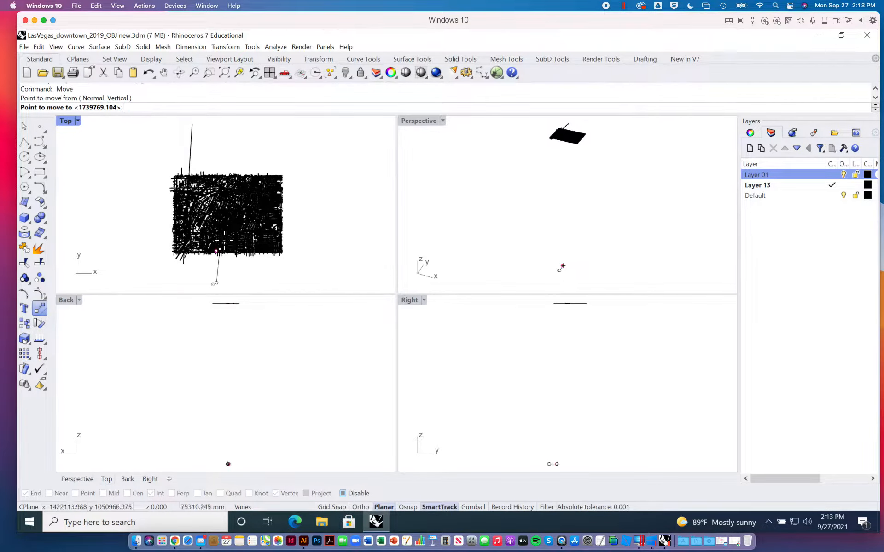
scroll(216, 251, up, 3)
scroll(223, 183, up, 1)
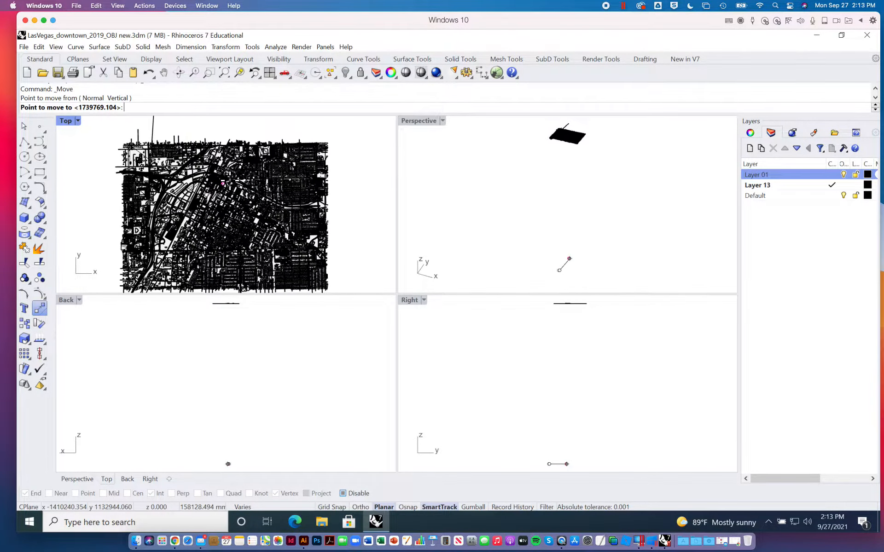
scroll(228, 185, up, 5)
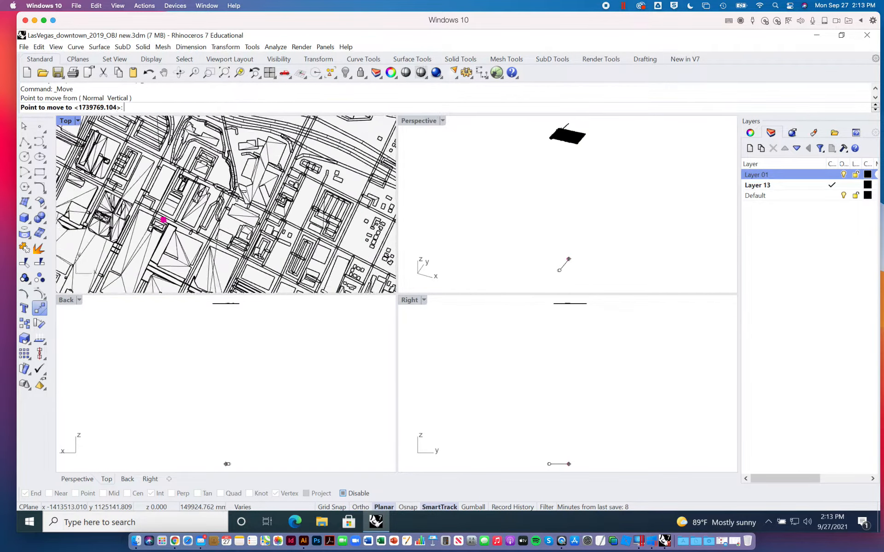
scroll(236, 191, up, 2)
scroll(320, 214, up, 2)
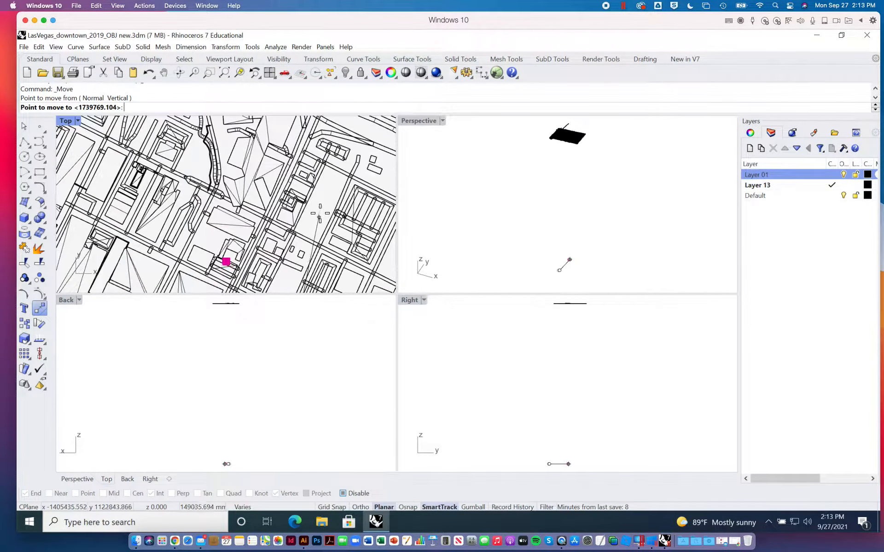
scroll(320, 213, down, 3)
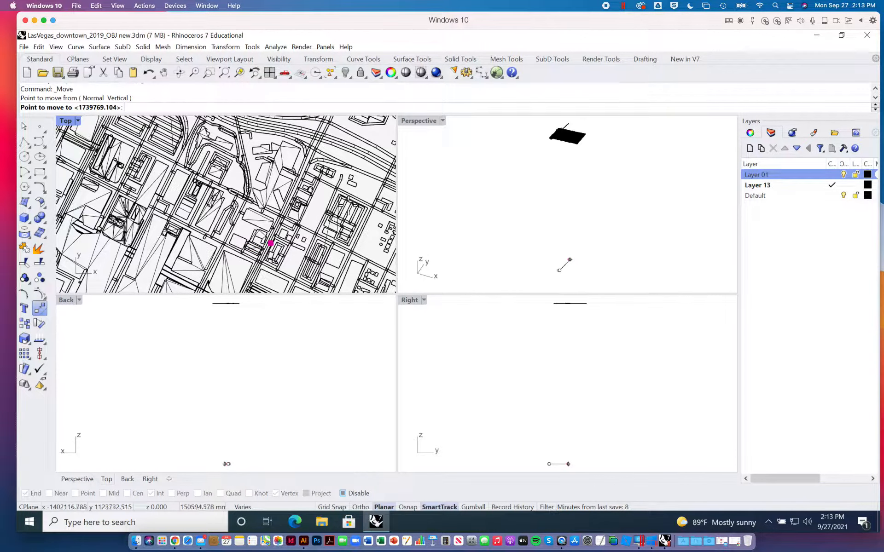
click(376, 193)
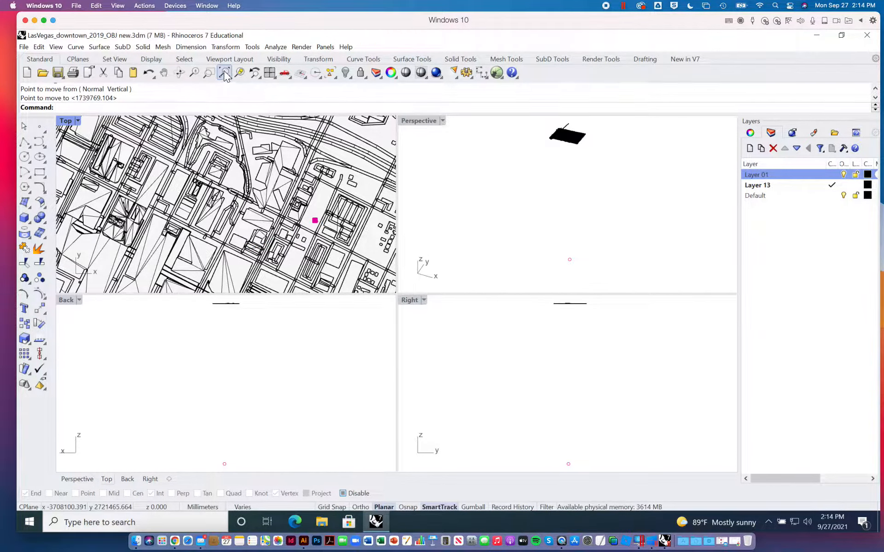
Frame the selected vaultscape in all viewports and compare its elevation with the city model in Perspective.
click(243, 75)
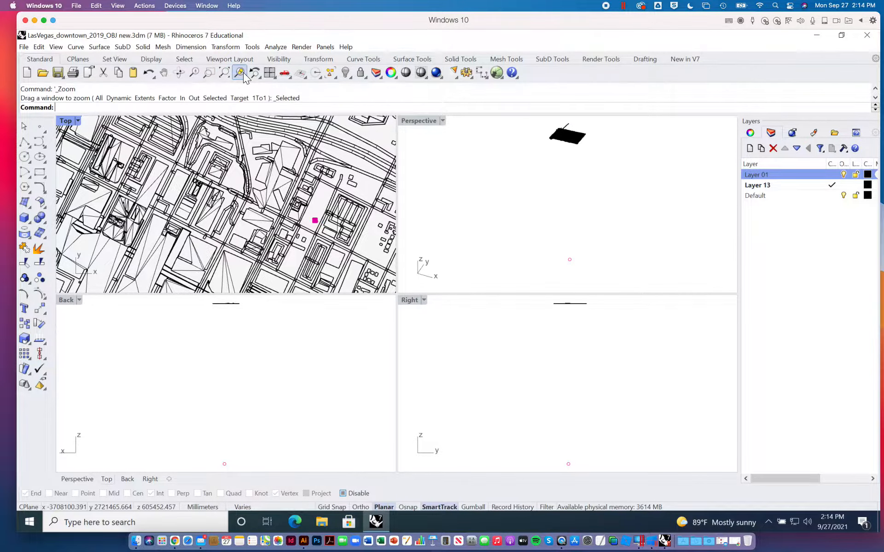
right_click(243, 73)
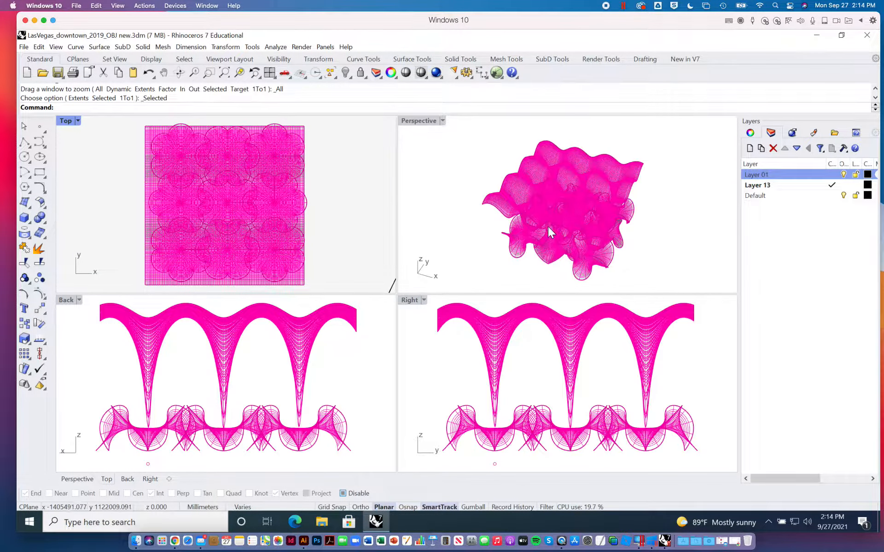
right_drag(547, 226, 558, 193)
scroll(599, 212, down, 20)
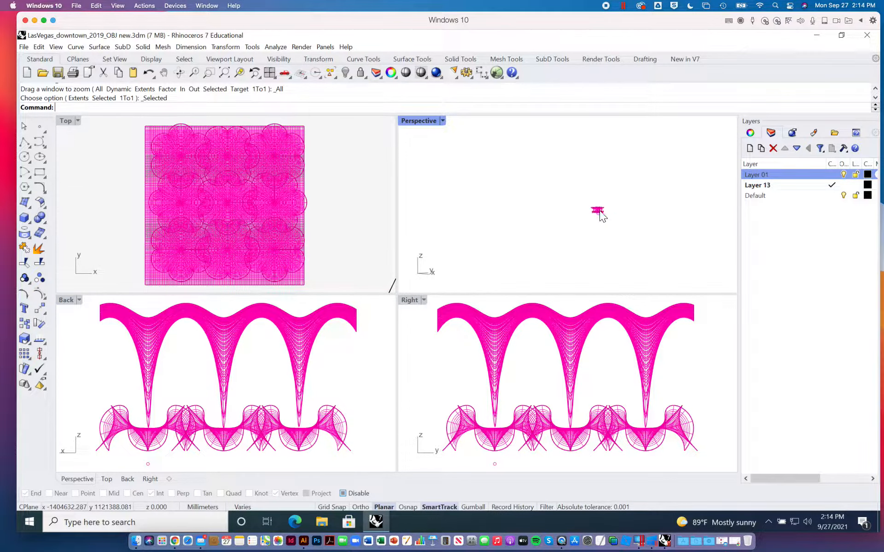
scroll(599, 210, down, 5)
scroll(621, 220, down, 5)
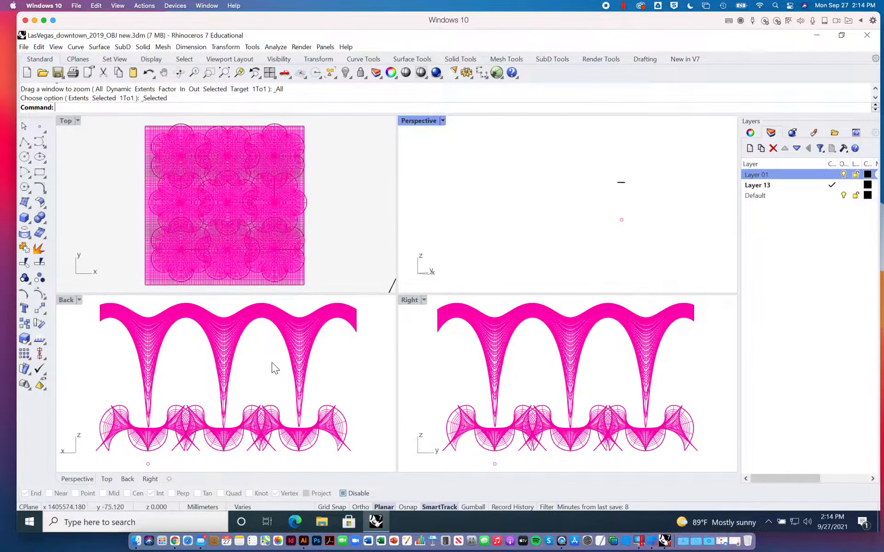
With Ortho on, move the vaultscape about 1,224,283 mm straight up in the Back view, toward the city's elevation.
scroll(271, 364, down, 10)
scroll(279, 363, down, 3)
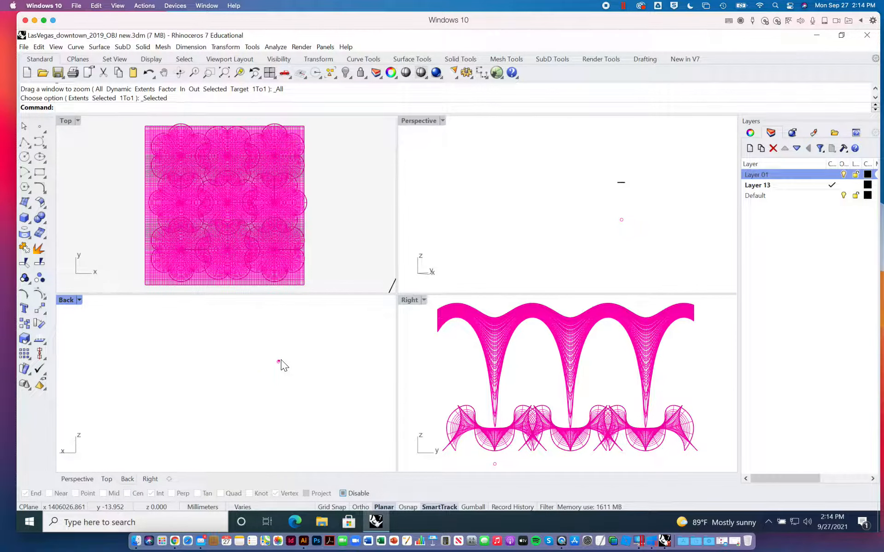
click(44, 313)
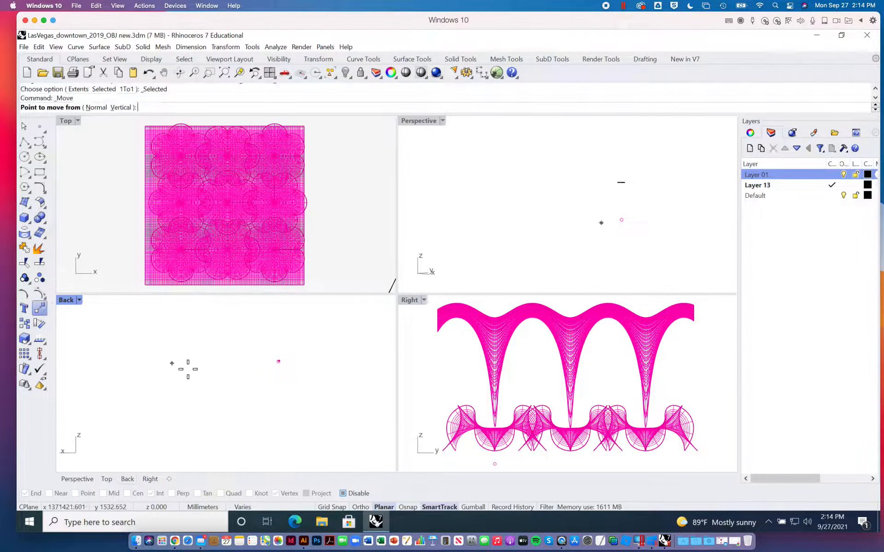
click(272, 365)
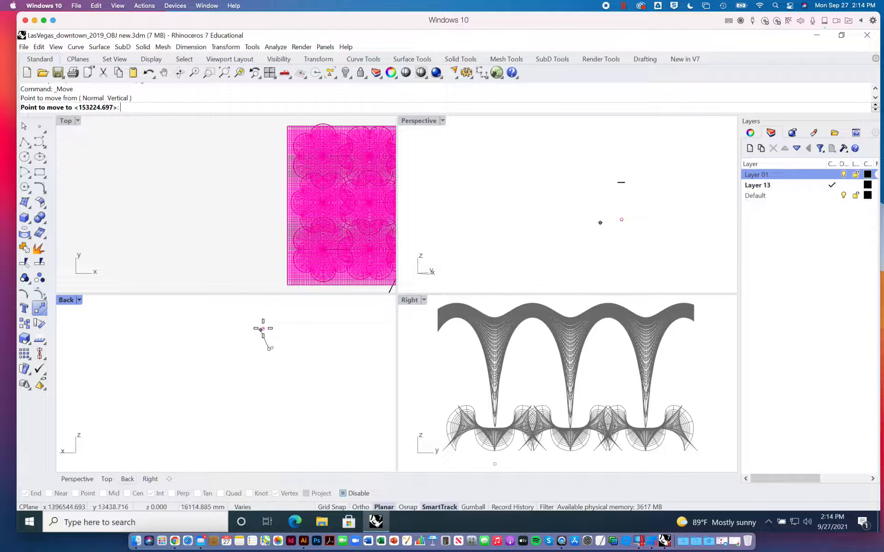
click(360, 507)
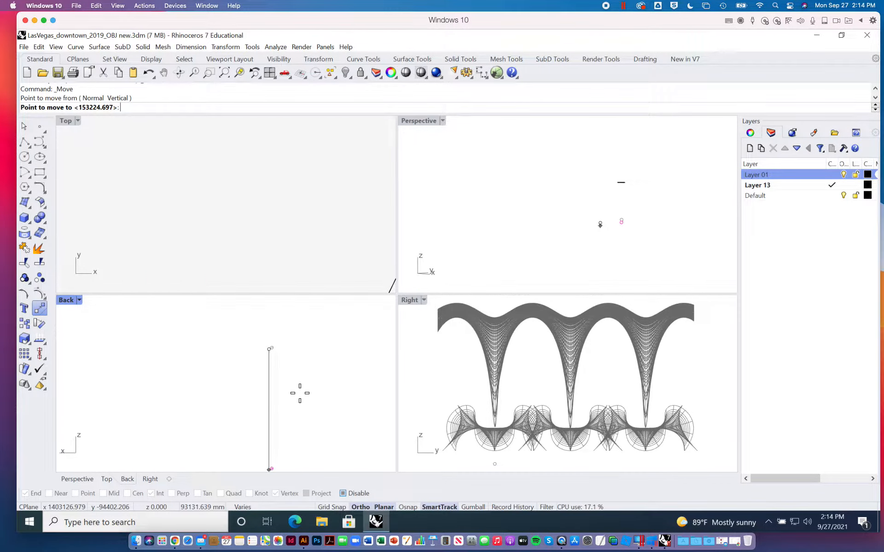
right_click(225, 72)
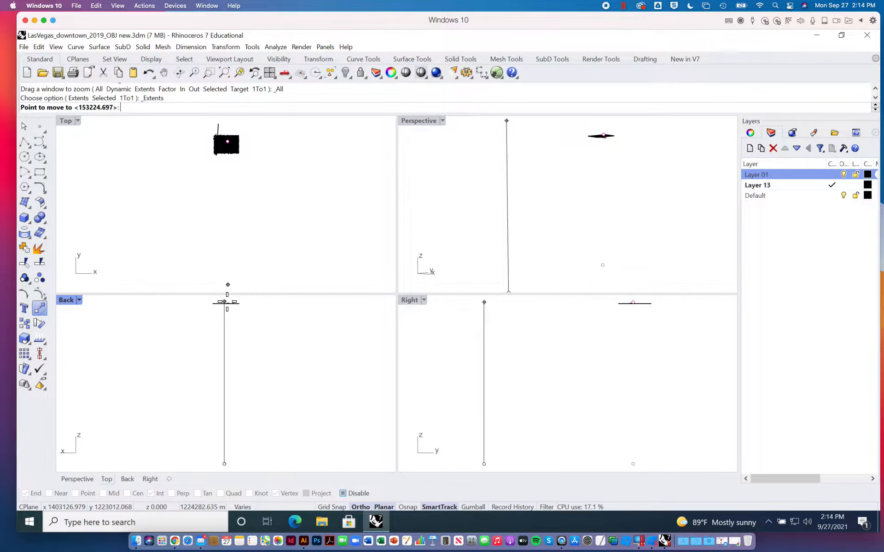
click(224, 302)
right_click(224, 72)
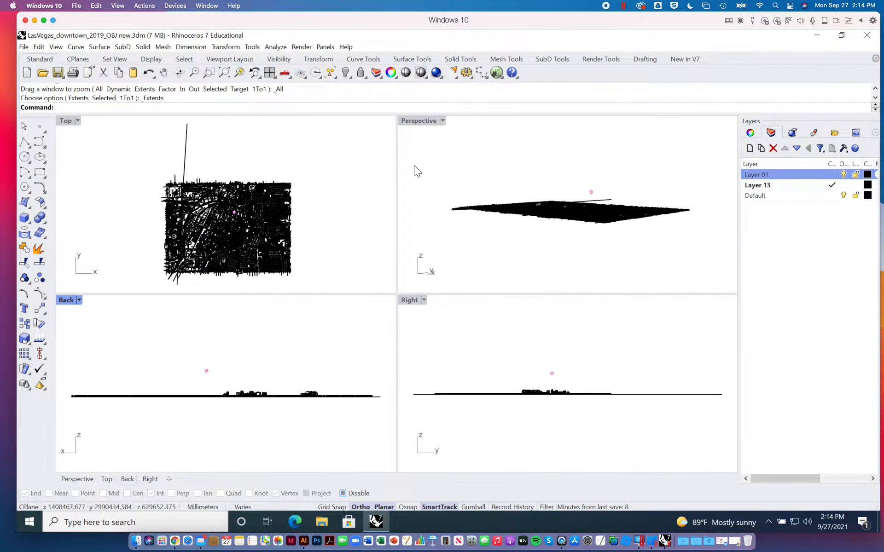
Check the vaultscape's height in Perspective and lower it vertically about 15,796 mm in the Back view, close to the city's buildings.
double_click(420, 120)
scroll(466, 265, up, 10)
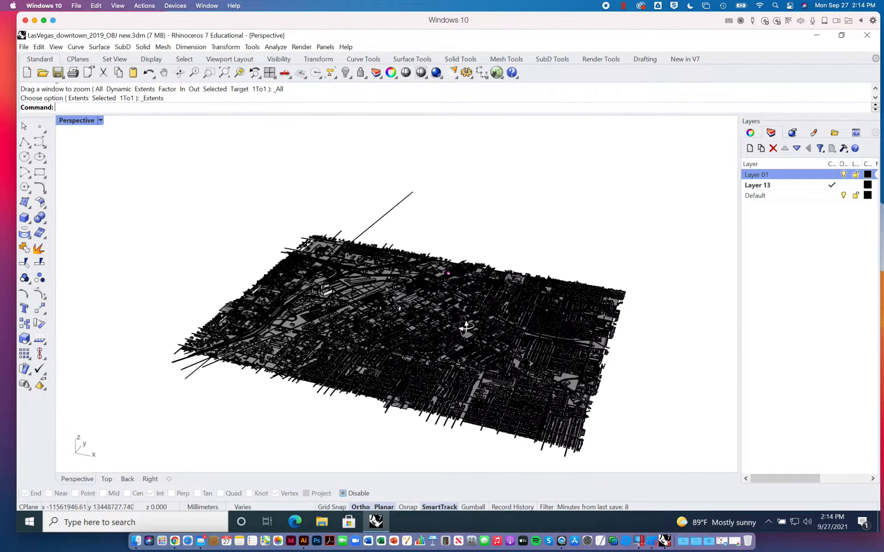
scroll(417, 283, up, 4)
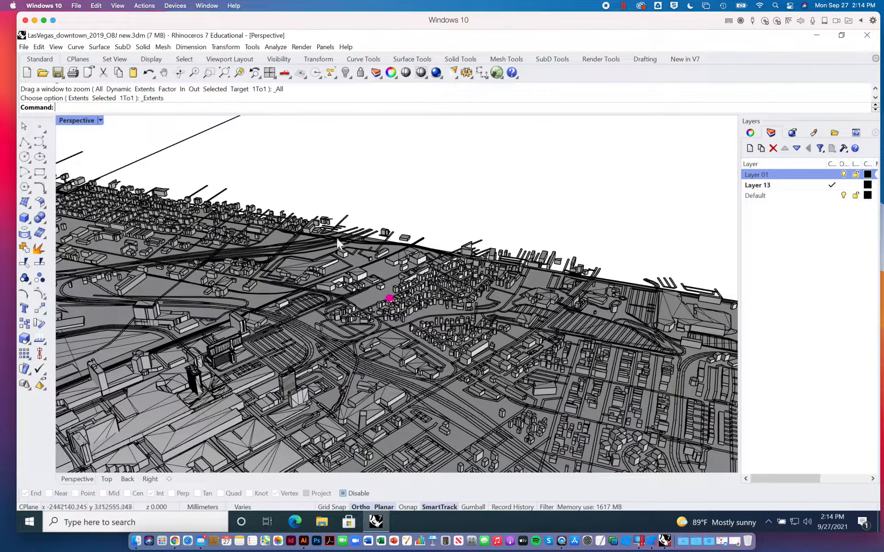
double_click(77, 120)
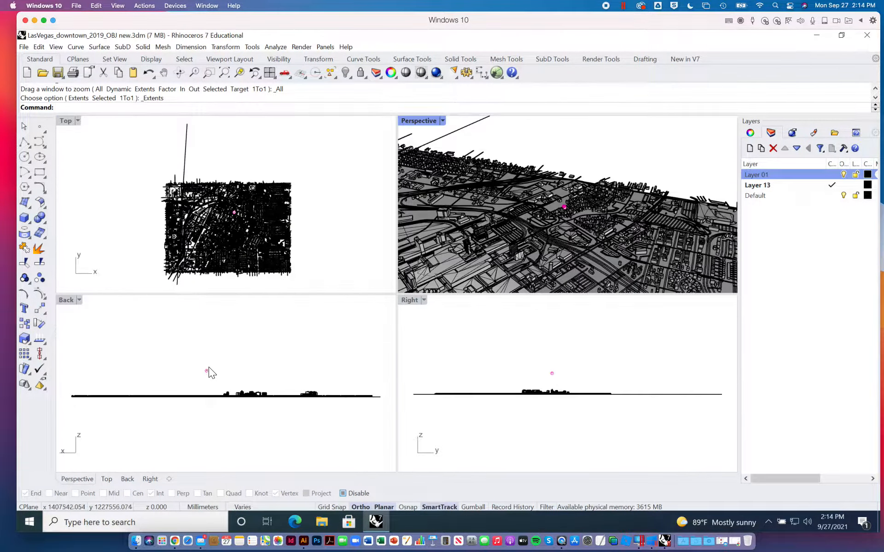
click(193, 409)
scroll(193, 409, up, 1)
scroll(214, 309, up, 4)
click(40, 308)
click(232, 327)
click(259, 412)
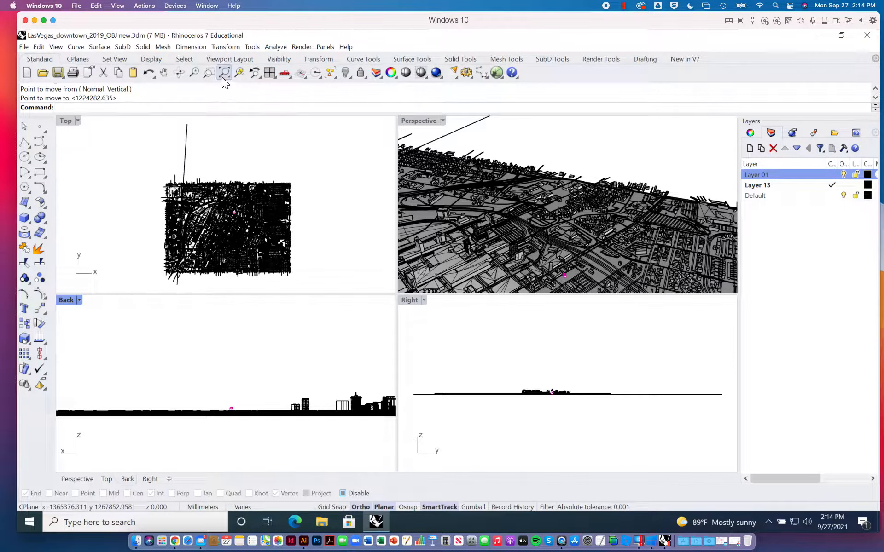
Frame the vaultscape closely and lower it about 1,124 mm in the Back view, in among the buildings.
right_click(241, 71)
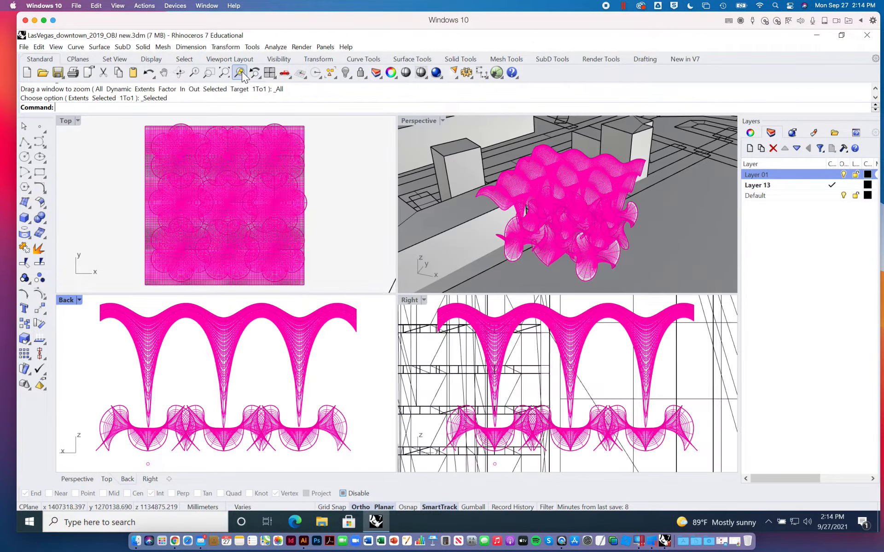
right_drag(676, 234, 603, 223)
scroll(264, 419, down, 2)
scroll(265, 418, down, 4)
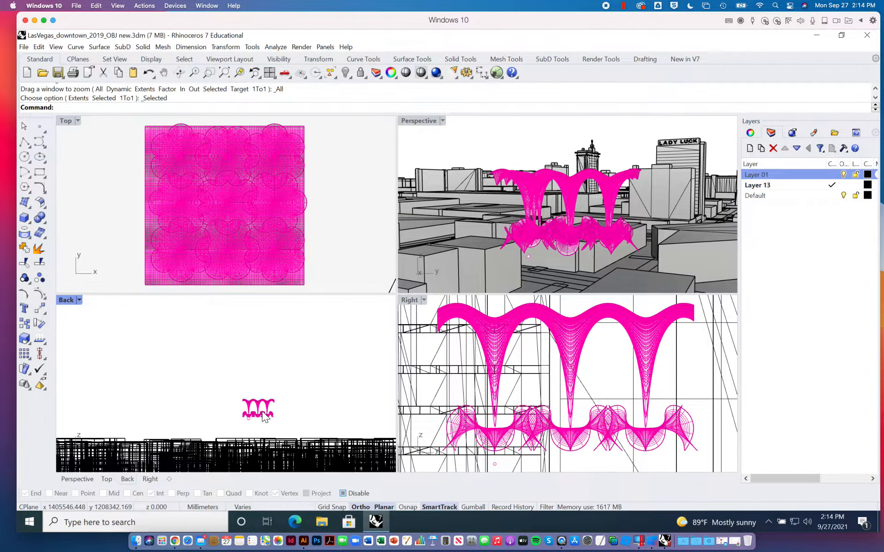
right_drag(265, 418, 250, 352)
click(42, 311)
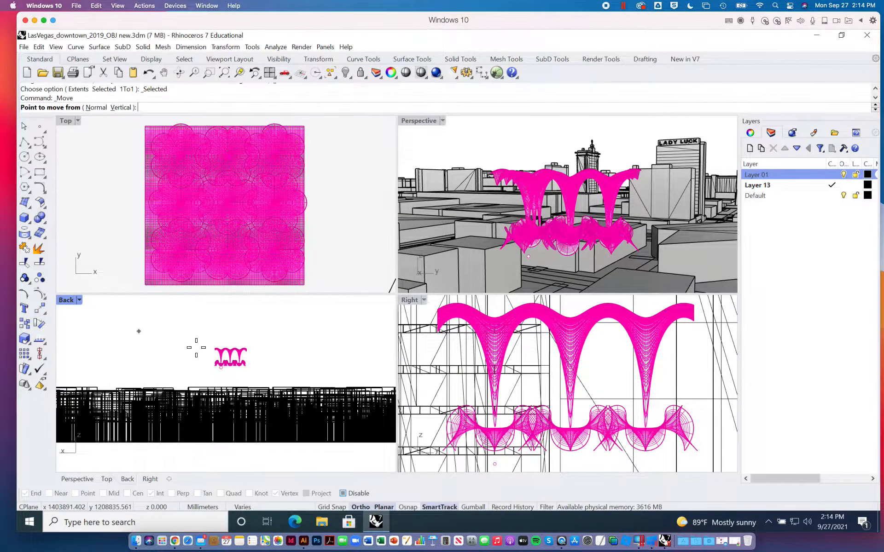
click(255, 355)
click(256, 419)
Lower the vaultscape further in the Back view to the city's ground level and deselect it.
right_drag(598, 202, 605, 247)
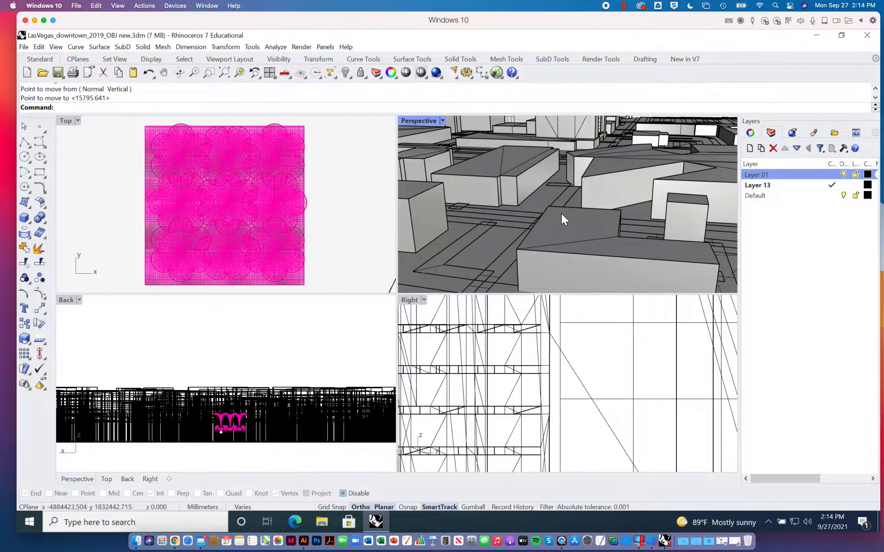
scroll(562, 213, down, 9)
right_drag(582, 261, 668, 205)
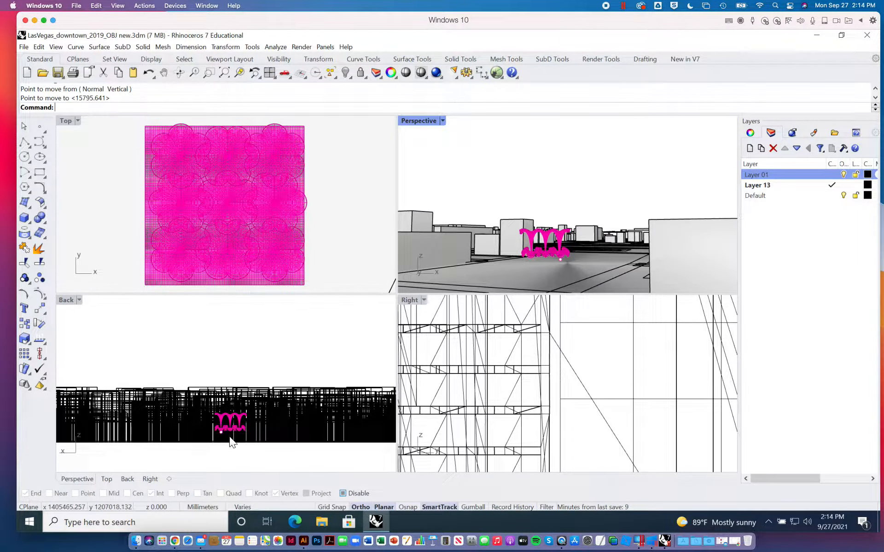
scroll(231, 440, up, 2)
drag(233, 407, 232, 428)
click(600, 169)
Select one flower-shaped lower surface at the vaultscape's corner and try to move it away in Perspective.
right_drag(601, 169, 561, 266)
scroll(574, 252, up, 5)
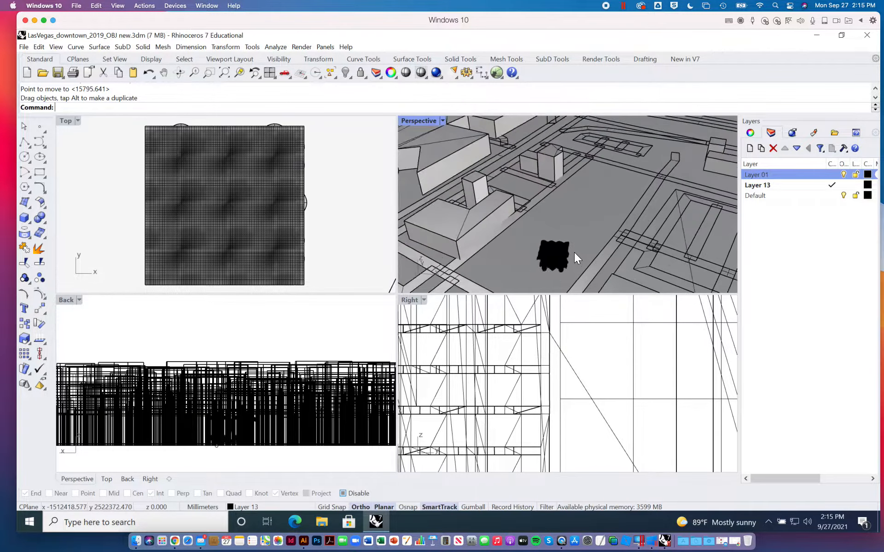
right_drag(577, 254, 586, 203)
click(599, 209)
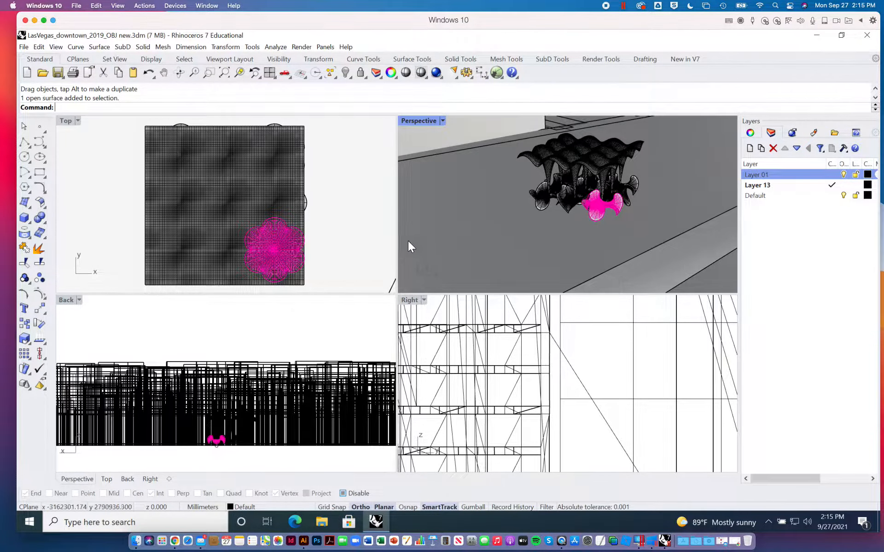
click(39, 308)
click(591, 228)
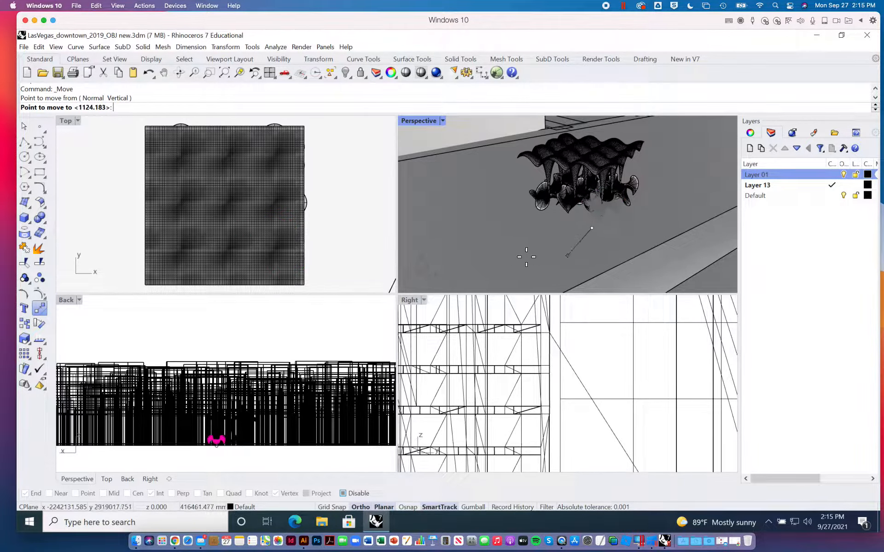
scroll(572, 232, down, 3)
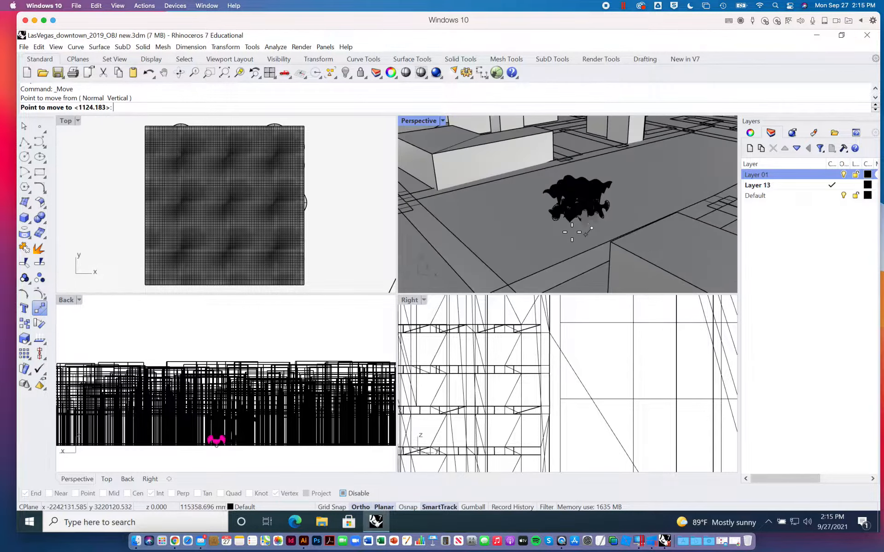
scroll(571, 232, down, 2)
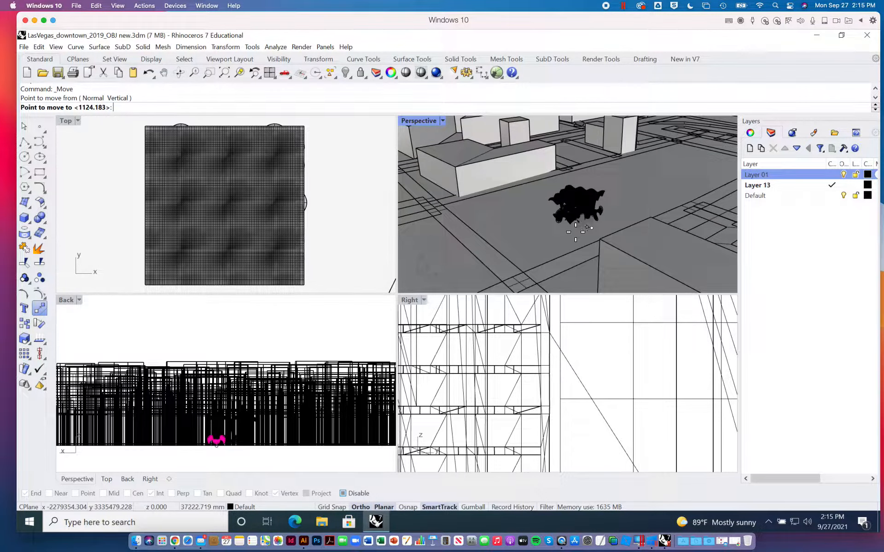
click(435, 243)
Select the flower-shaped surface at the vaultscape's corner and copy it straight down to the open ground beside the grid in the Top view.
right_drag(341, 236, 301, 150)
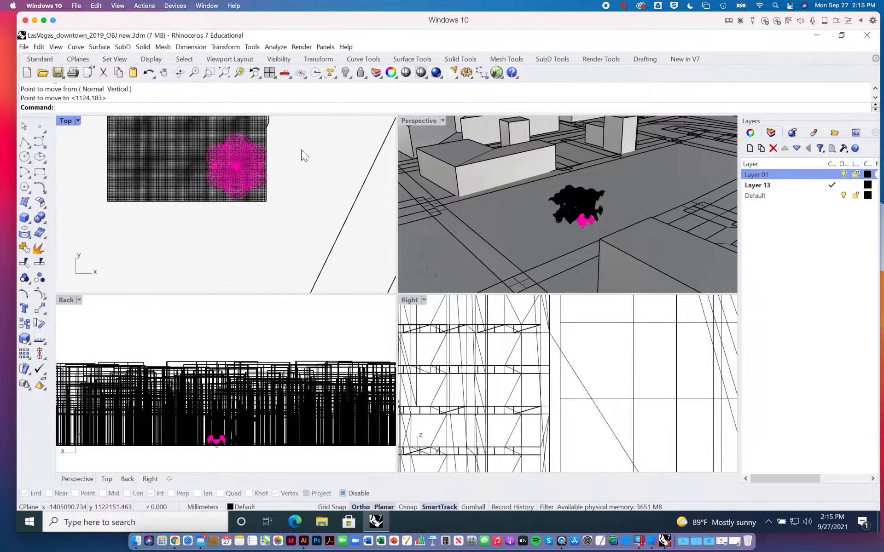
click(258, 171)
click(245, 174)
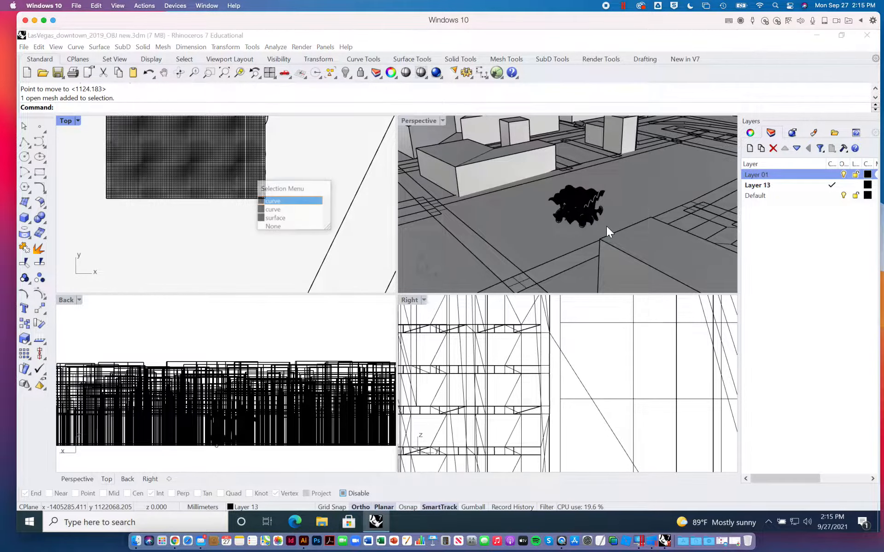
click(589, 220)
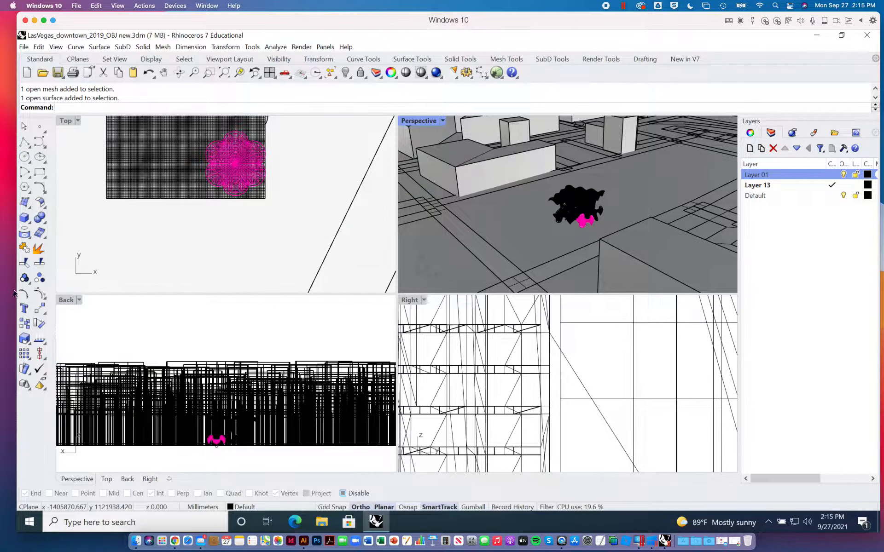
click(24, 324)
click(283, 161)
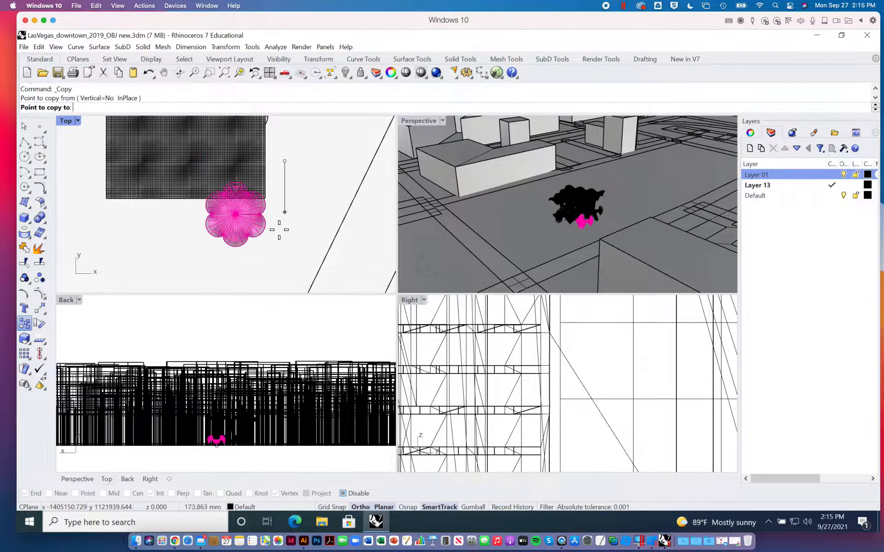
click(284, 258)
key(Return)
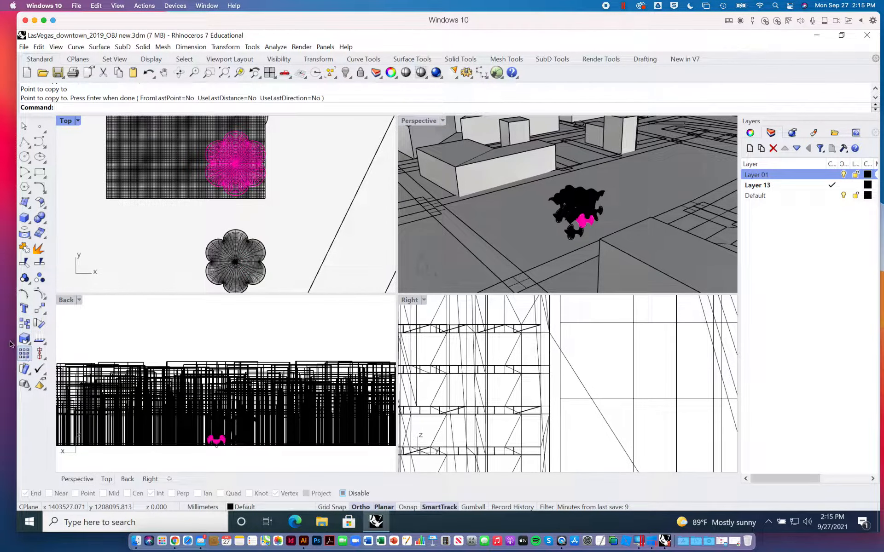
click(25, 338)
click(235, 262)
key(Escape)
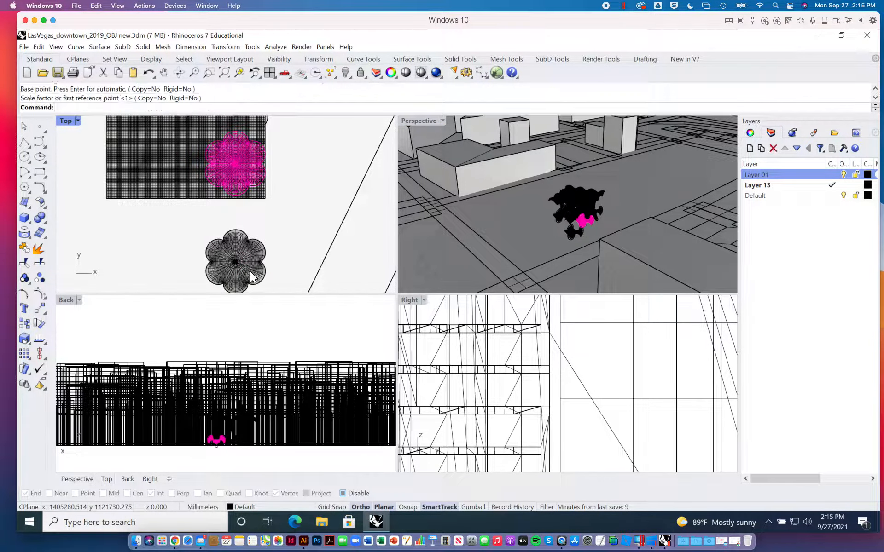
Try to scale the copied flower surface by a factor of about 2.4 from its base in the Back view, then undo the scaling.
click(253, 273)
click(26, 338)
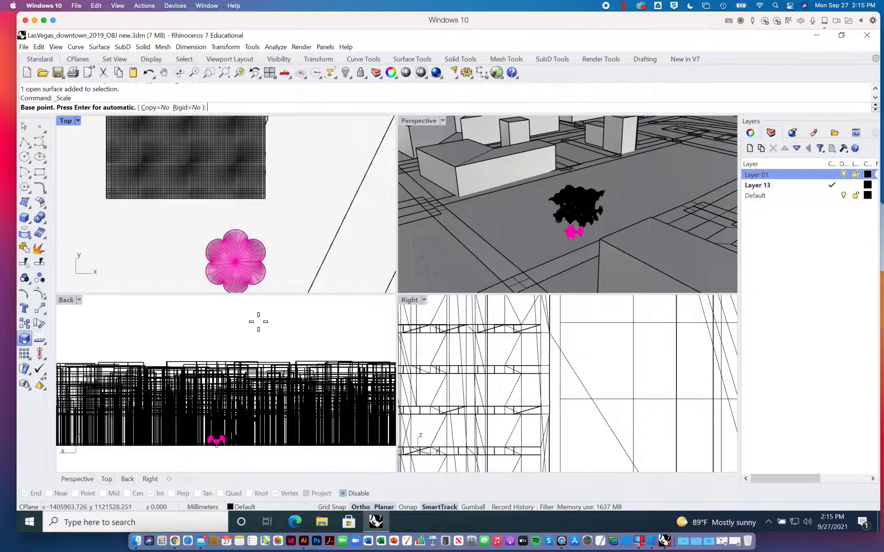
click(216, 445)
click(215, 431)
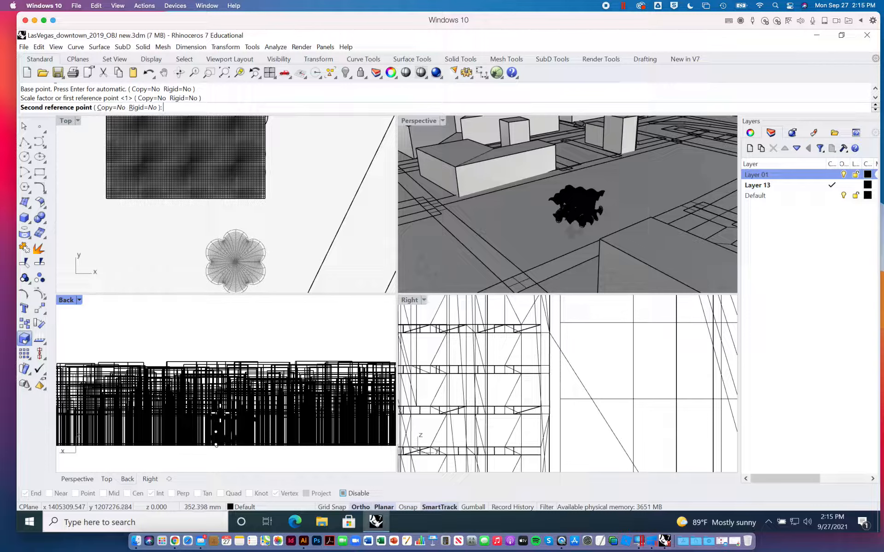
click(220, 420)
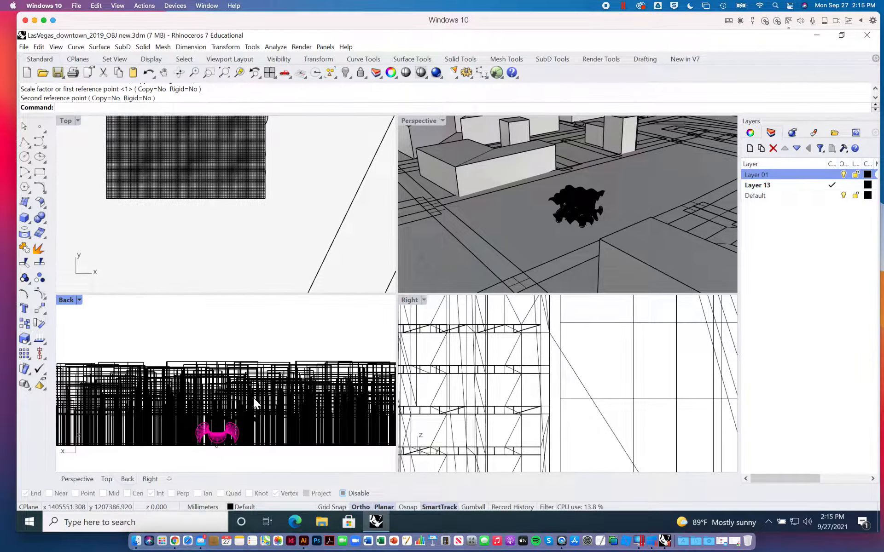
scroll(598, 215, down, 10)
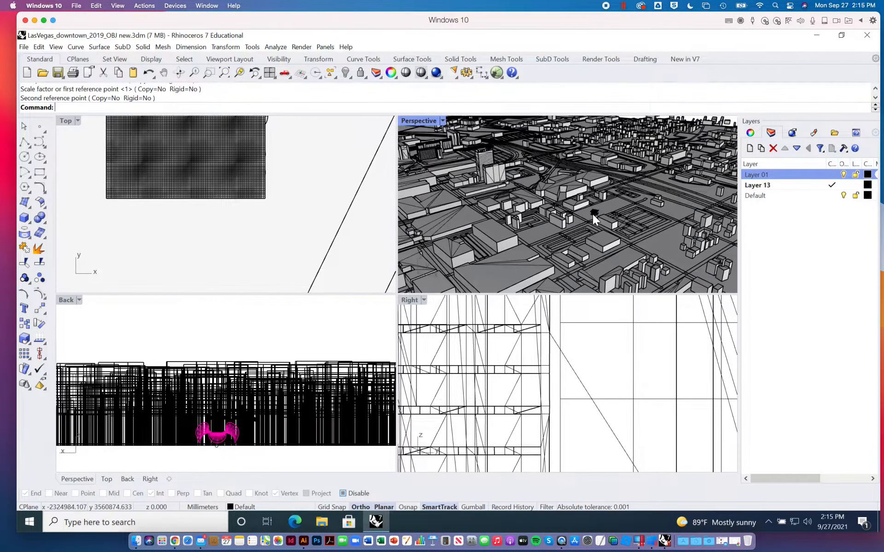
scroll(591, 215, up, 15)
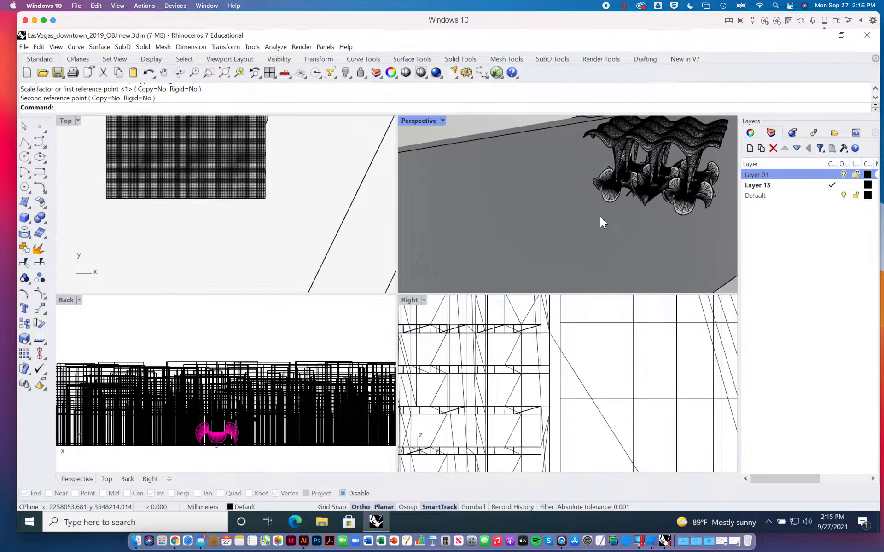
scroll(600, 217, down, 5)
key(ctrl+z)
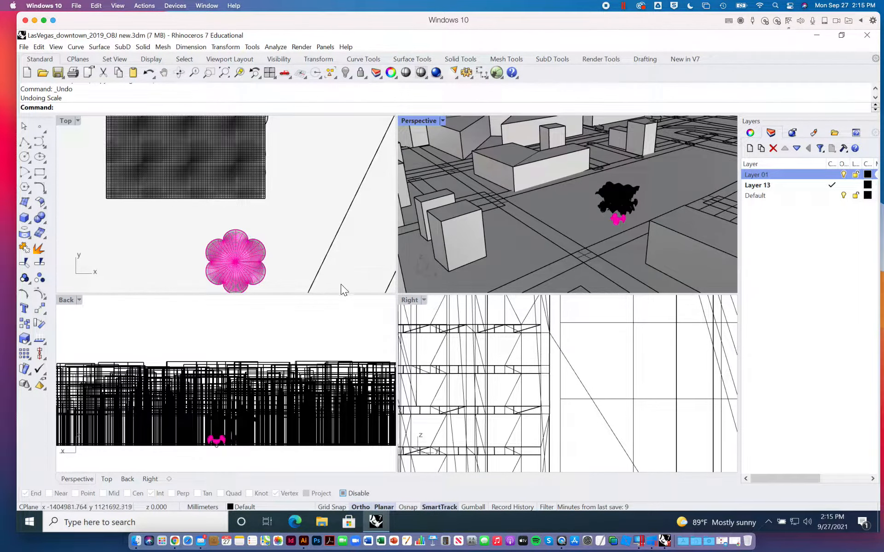
Try to scale the copied flower surface about its centre in the Top view using reference points.
scroll(219, 450, up, 3)
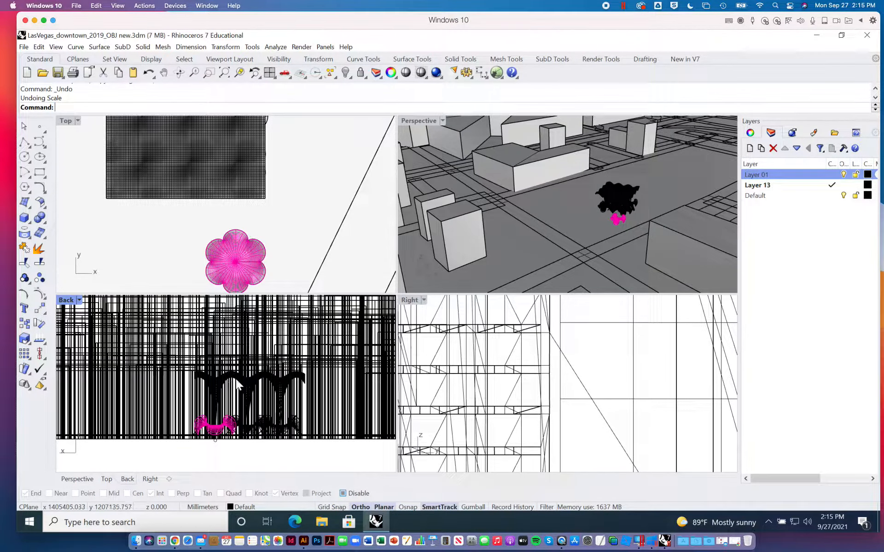
click(24, 338)
click(235, 262)
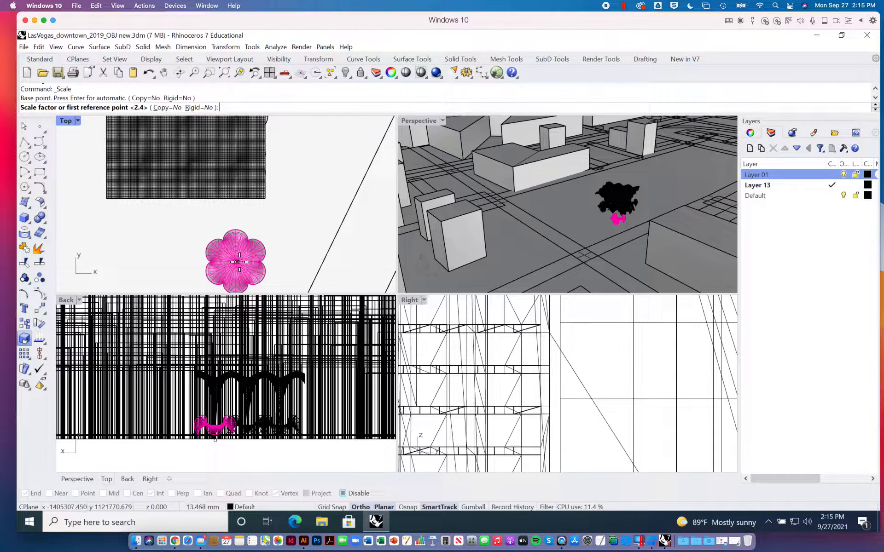
click(238, 262)
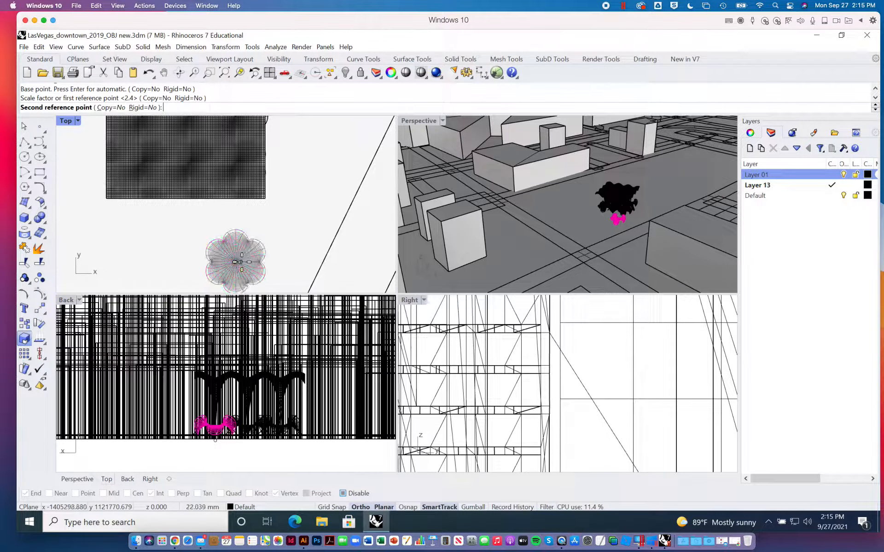
click(238, 261)
Examine the copied flower surface's size and placement against the city and the vaultscape in the Top, Back and Perspective views.
scroll(316, 242, down, 8)
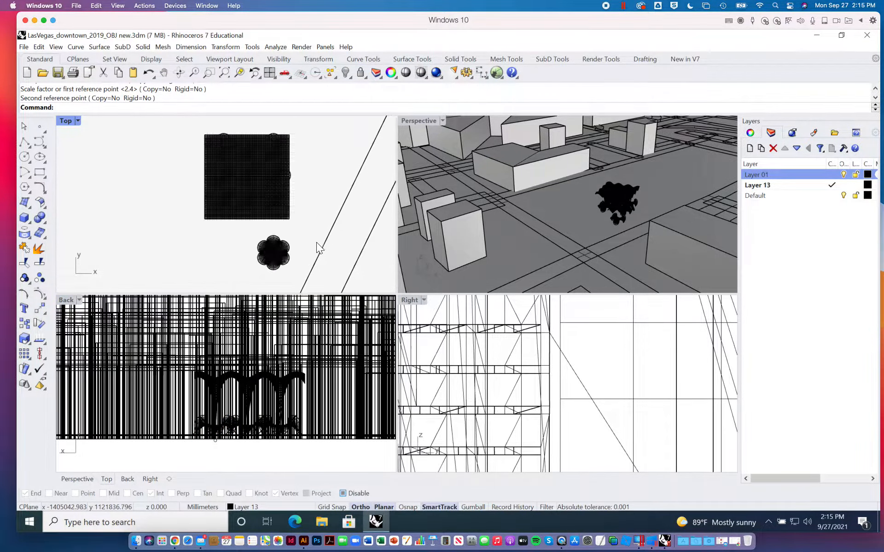
scroll(267, 389, down, 10)
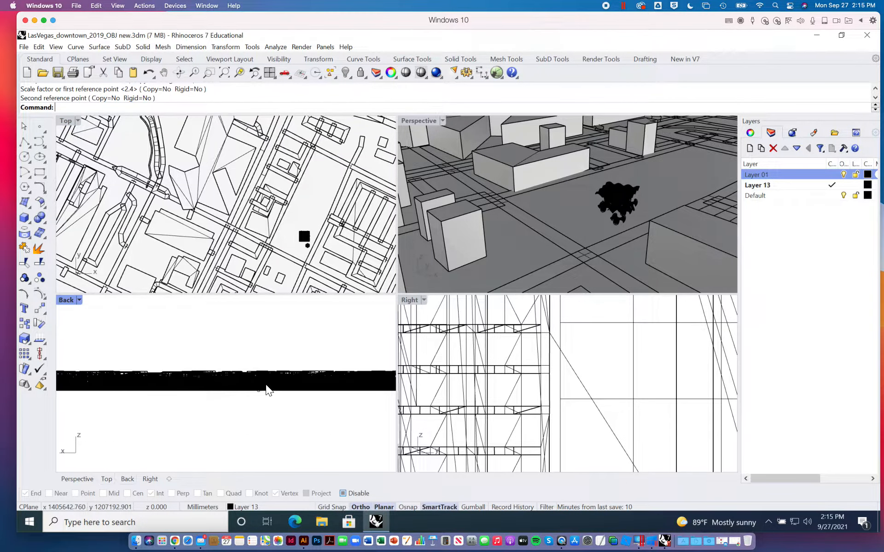
scroll(276, 375, down, 1)
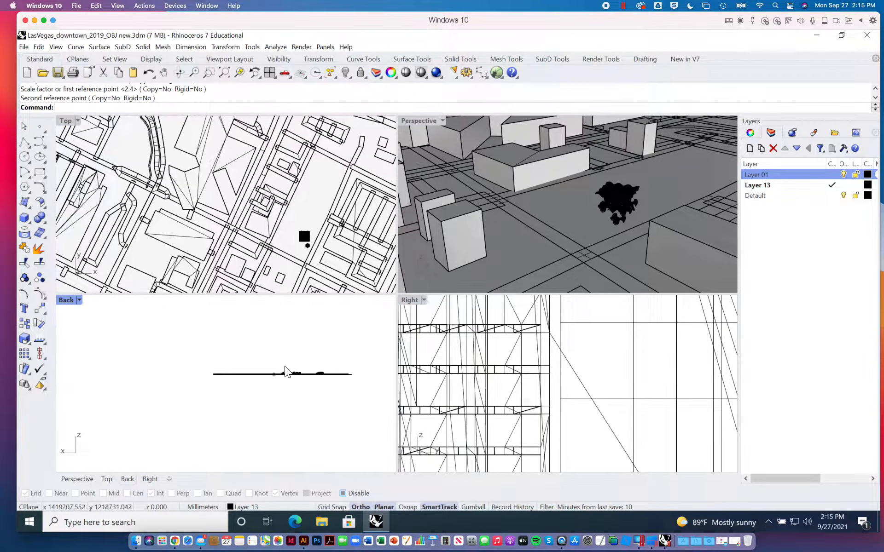
scroll(285, 366, down, 5)
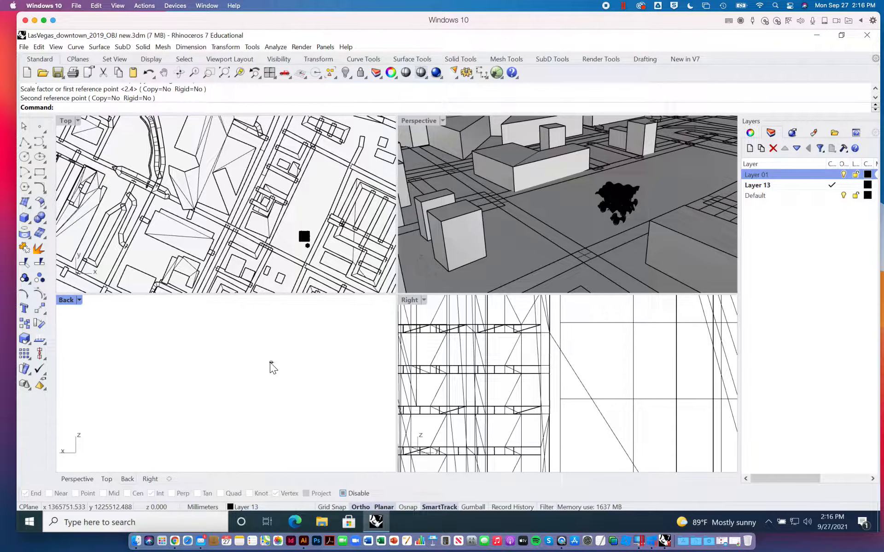
scroll(282, 362, up, 5)
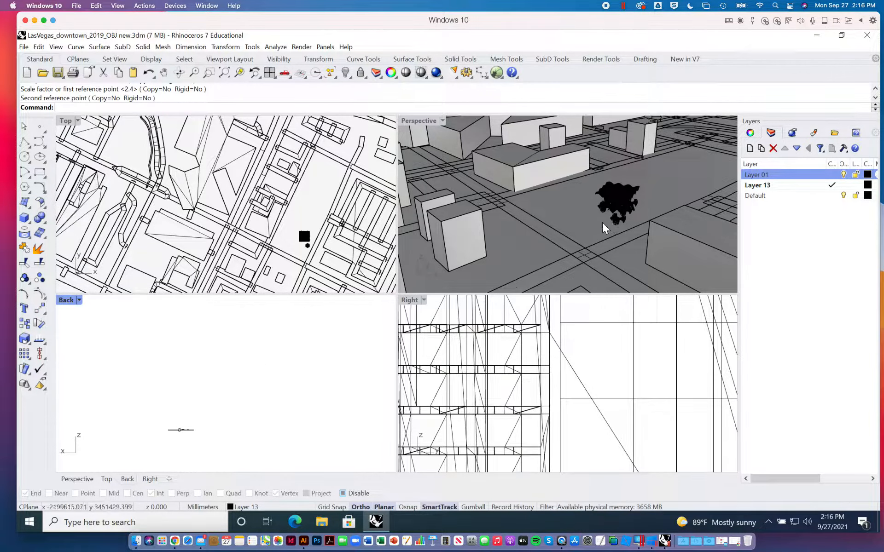
scroll(614, 217, up, 6)
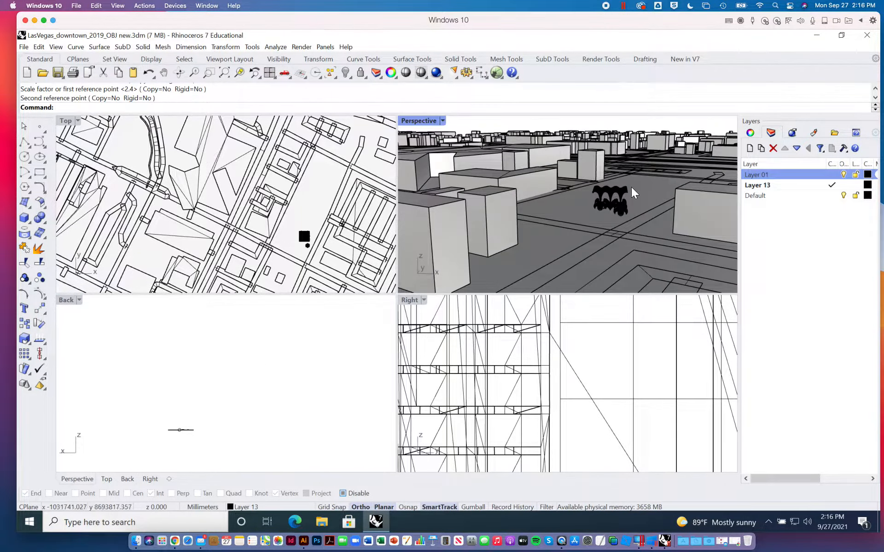
scroll(622, 210, up, 6)
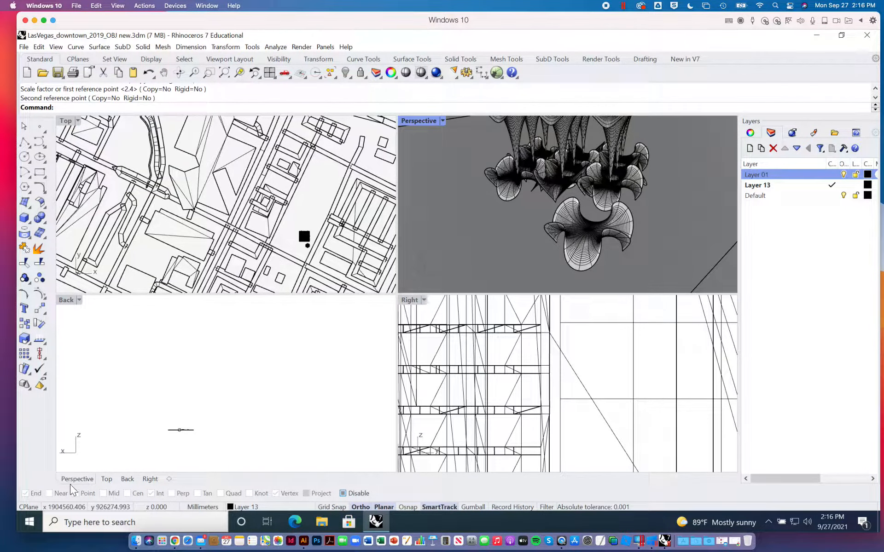
Re-enable object snaps and scale the copied flower surface up from its centre in the Perspective view to several times its size.
click(343, 493)
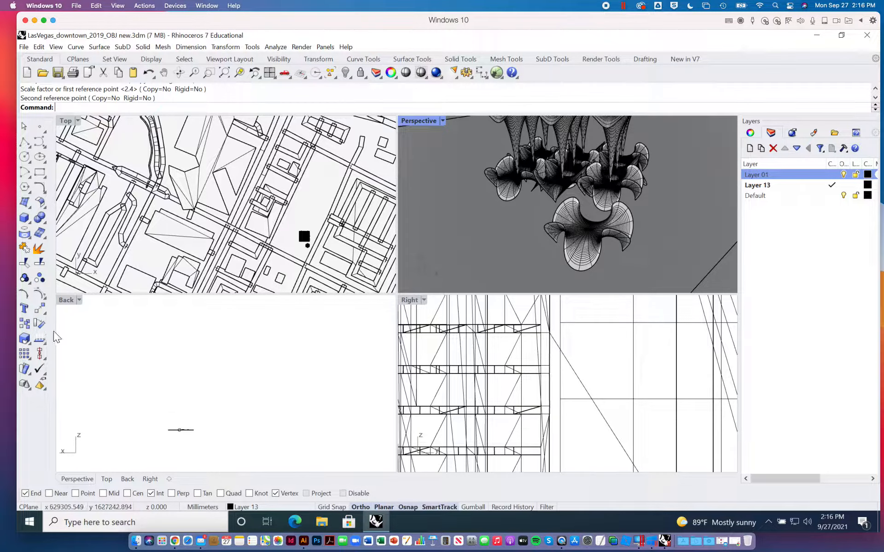
click(25, 339)
click(579, 236)
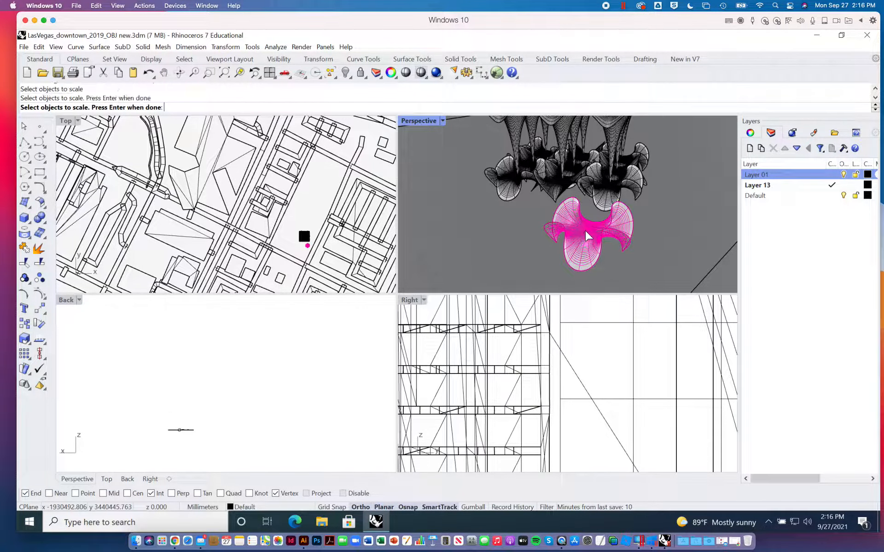
key(Return)
click(585, 239)
click(586, 238)
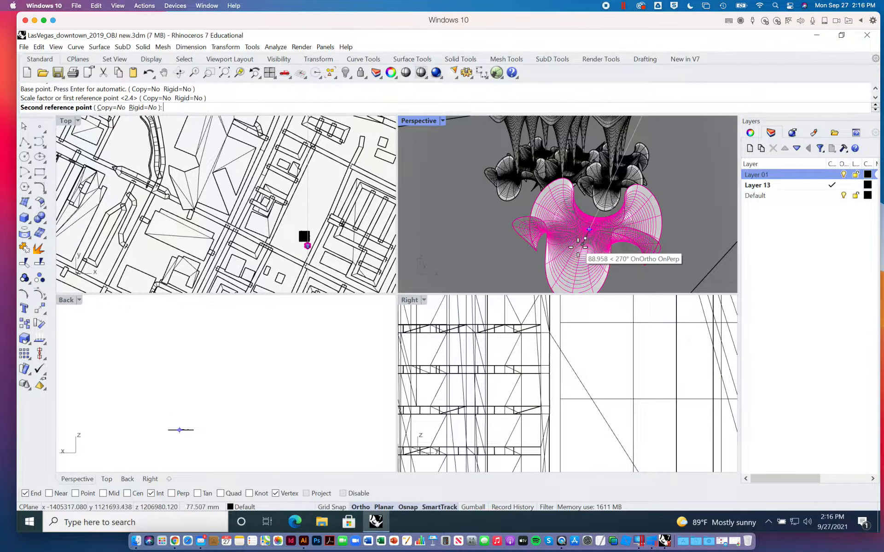
click(551, 270)
Select the enlarged flower surface, raise it vertically in the Back view so its base sits at the city's ground level, and deselect it.
scroll(555, 266, down, 5)
right_drag(562, 261, 519, 209)
click(545, 241)
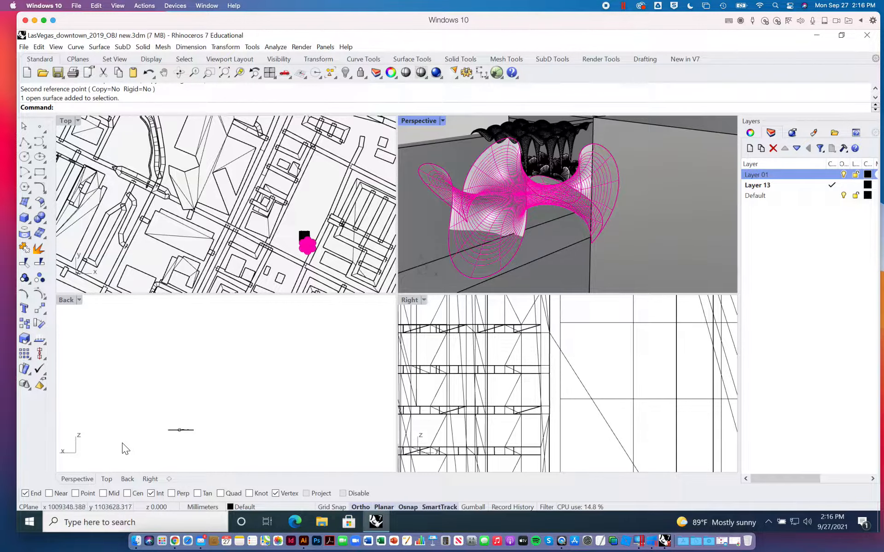
scroll(179, 435, down, 8)
scroll(187, 437, up, 4)
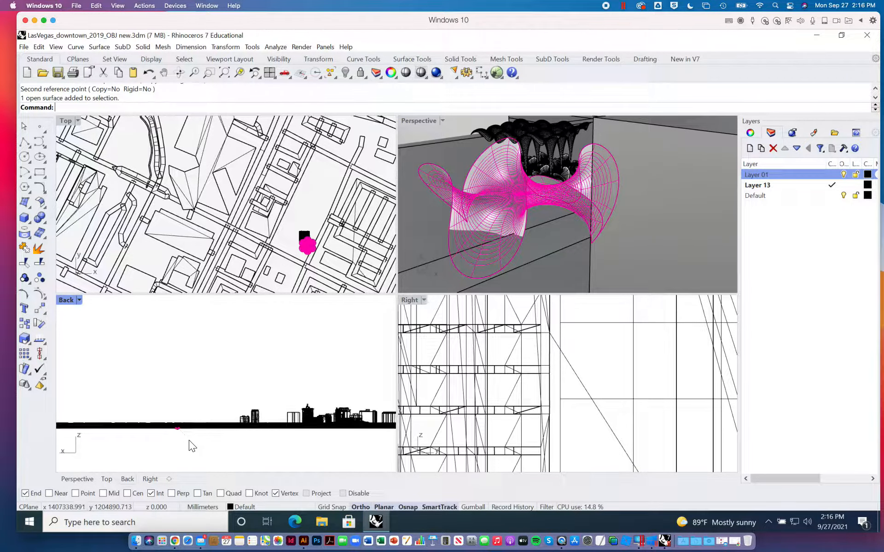
scroll(167, 420, up, 3)
scroll(168, 421, up, 3)
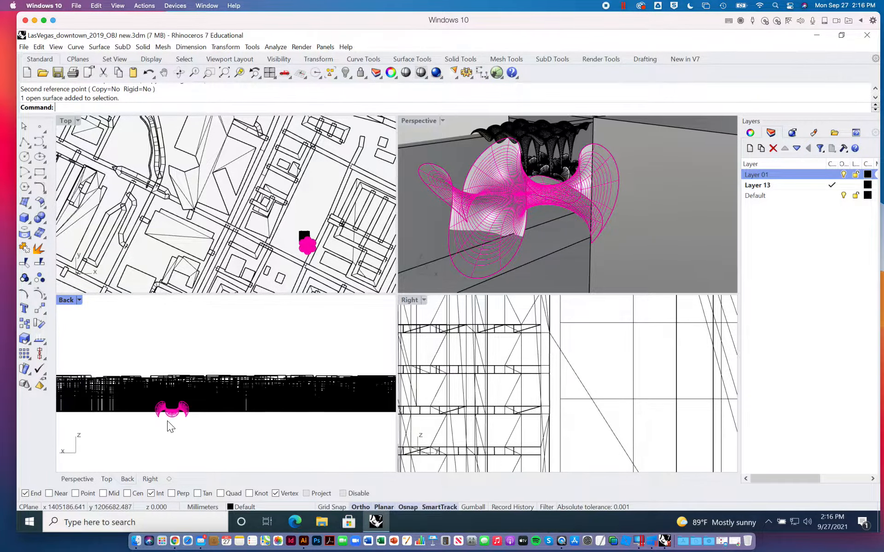
click(40, 308)
click(227, 456)
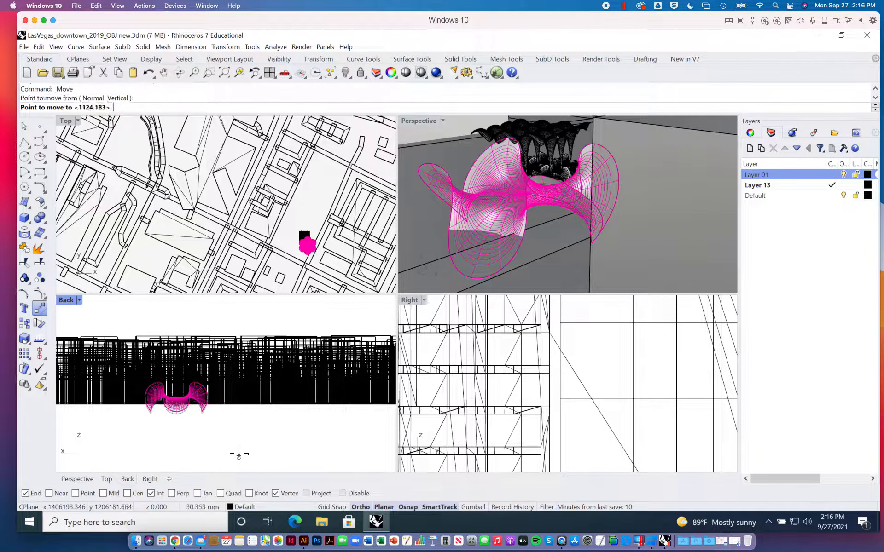
click(239, 449)
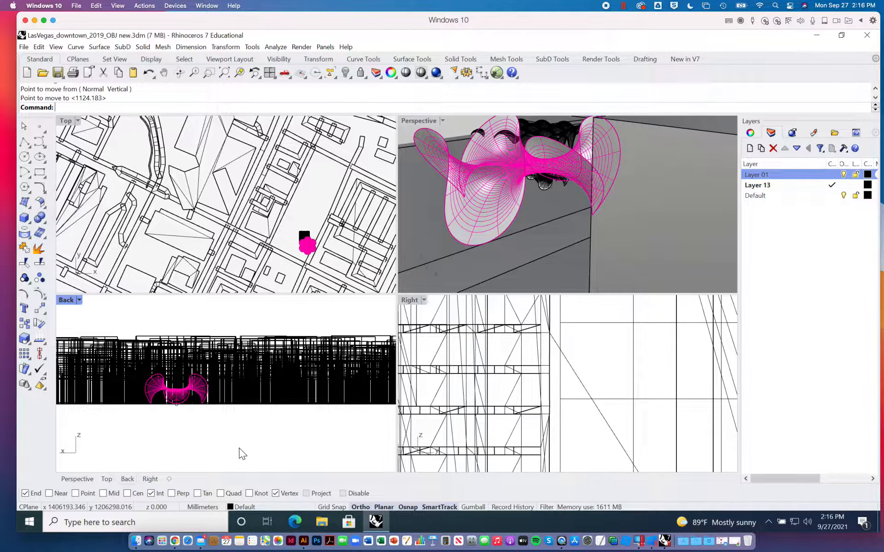
key(Escape)
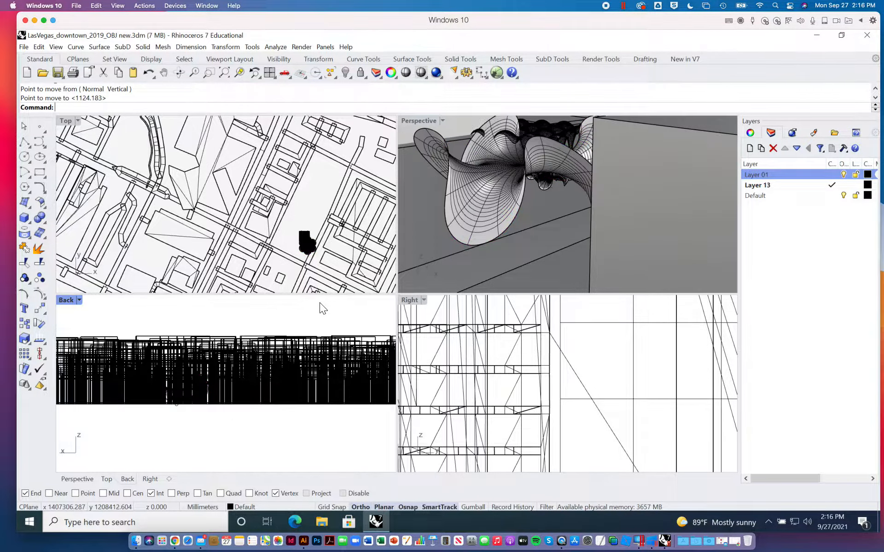
Select all curves in the model with the SelCrv command.
scroll(499, 200, down, 10)
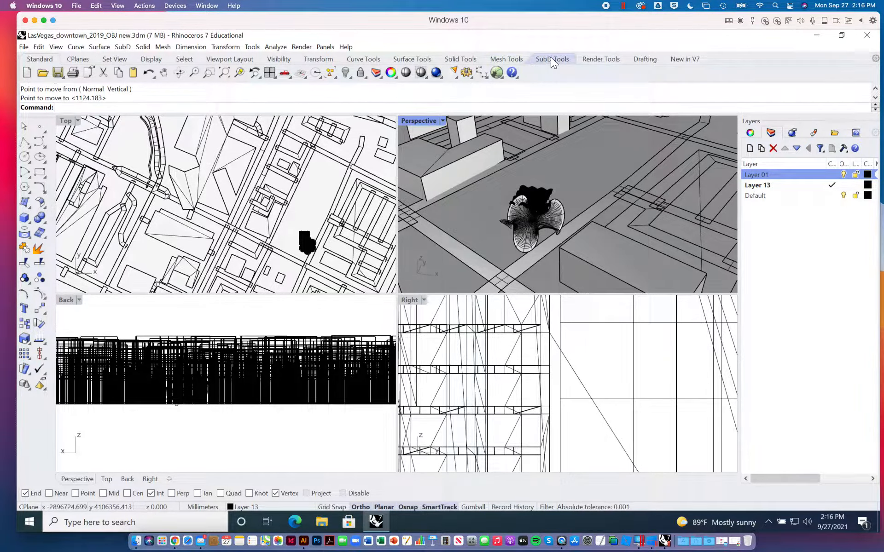
click(547, 192)
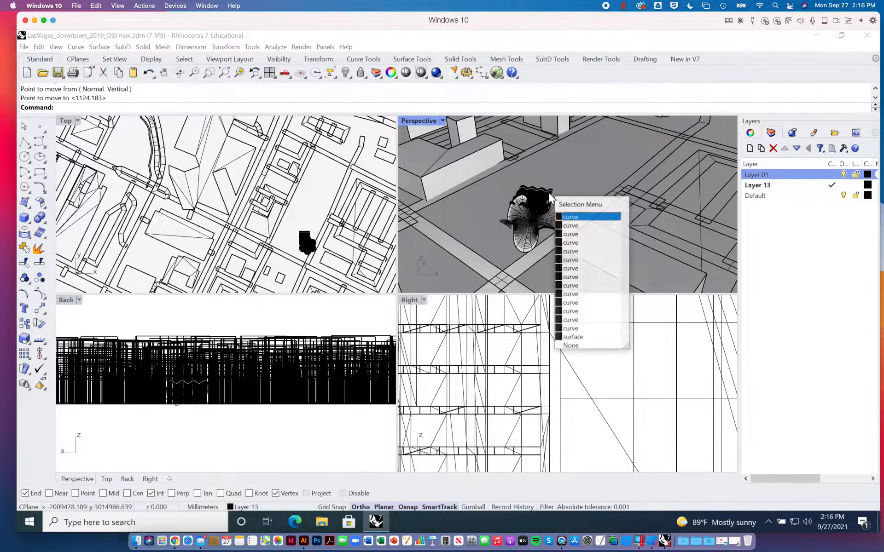
click(586, 159)
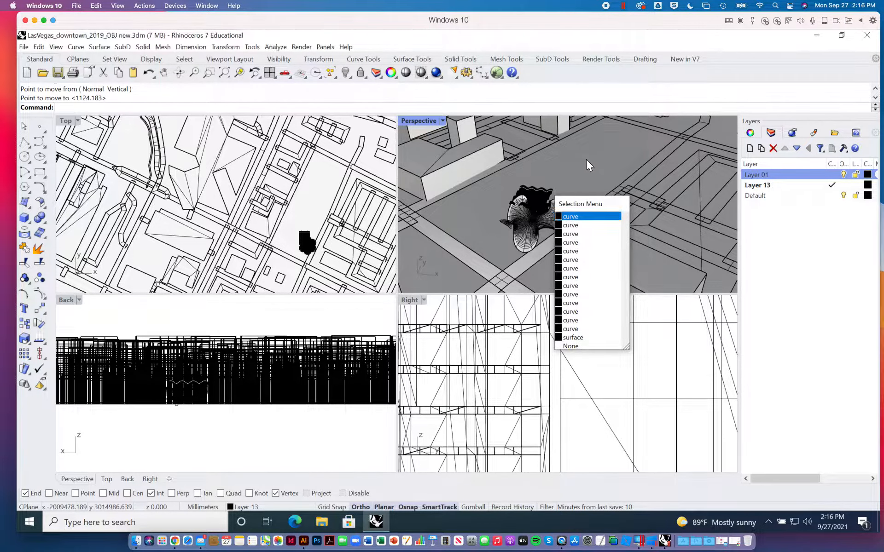
text(SelCrv)
key(Return)
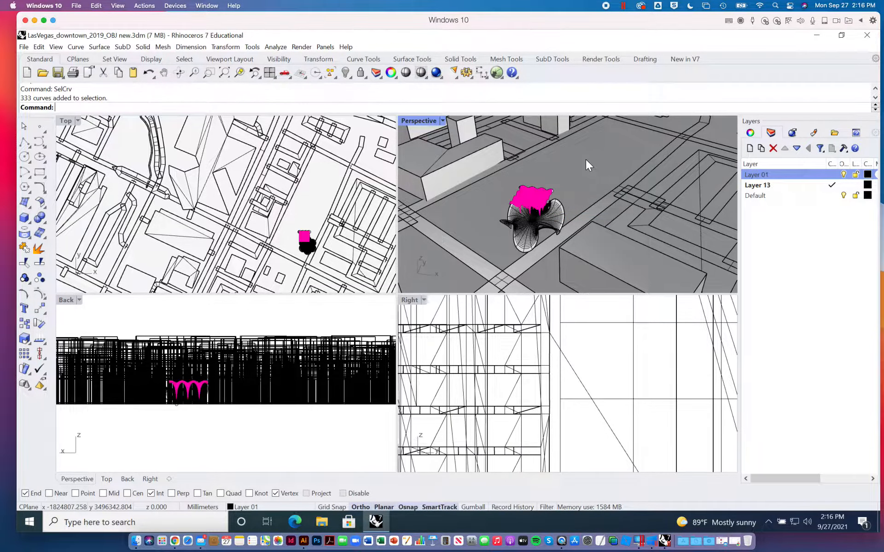
Delete the selected curves and move the vaultscape and flower surfaces apart in the Perspective view.
key(Delete)
click(537, 189)
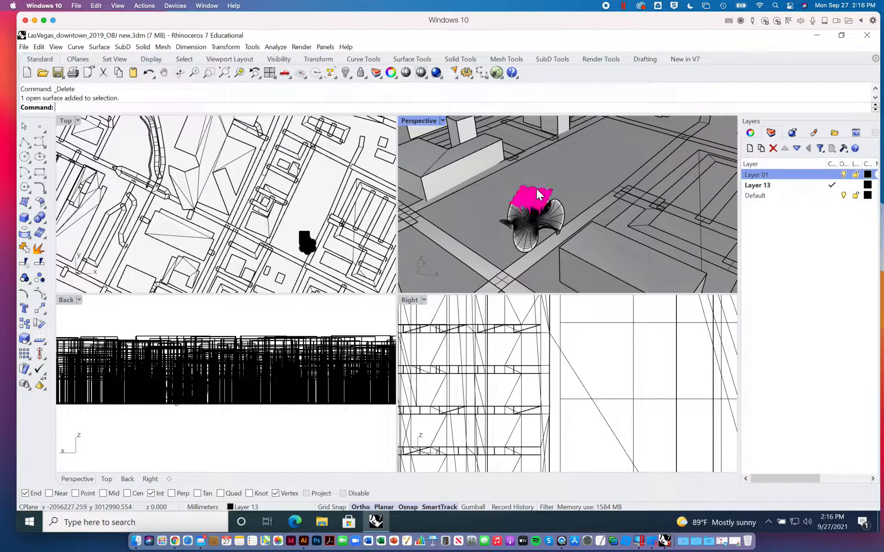
drag(539, 190, 569, 159)
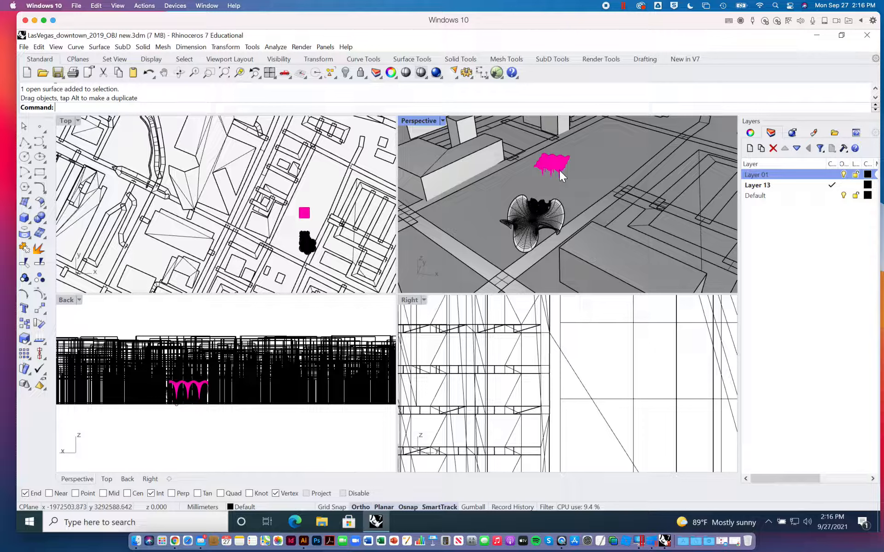
drag(529, 220, 491, 213)
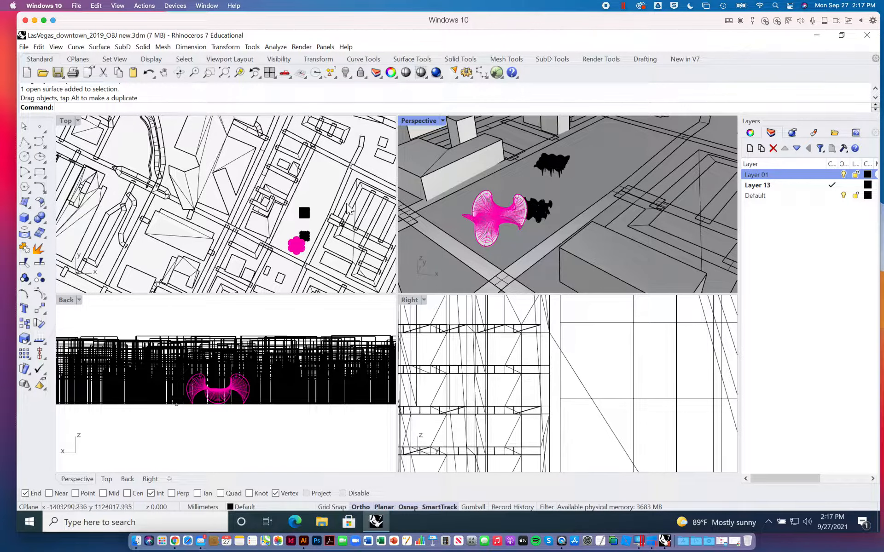
QuadRemesh the flower surface into a SubD with a target quad count of 2000, adaptive size 50% and hard edge detection.
click(555, 63)
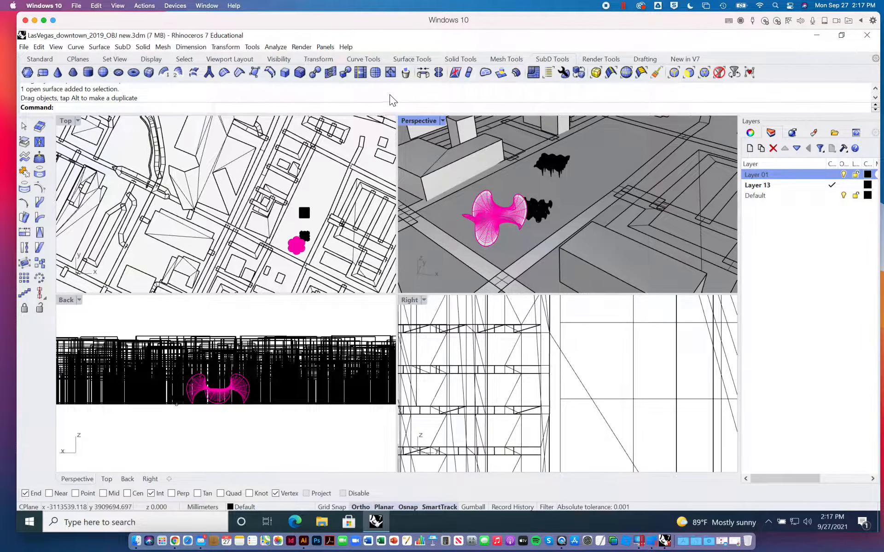
click(533, 73)
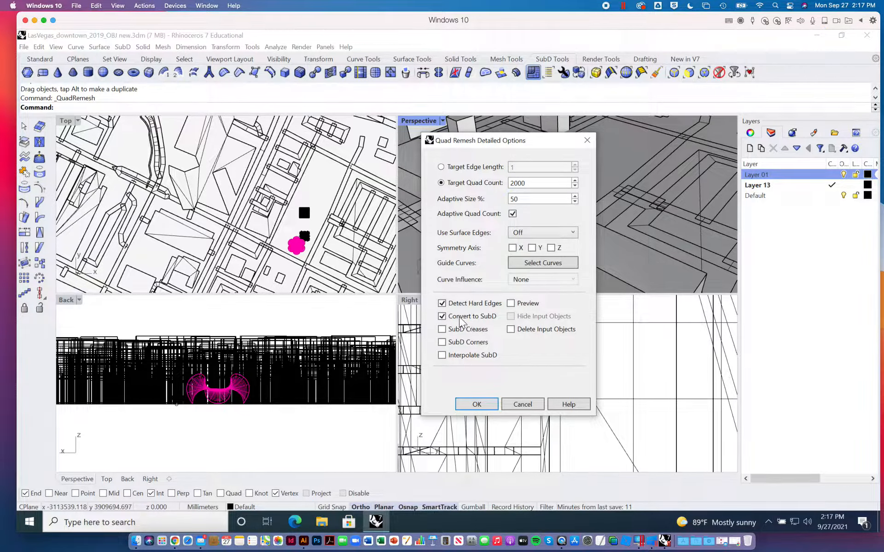
click(478, 404)
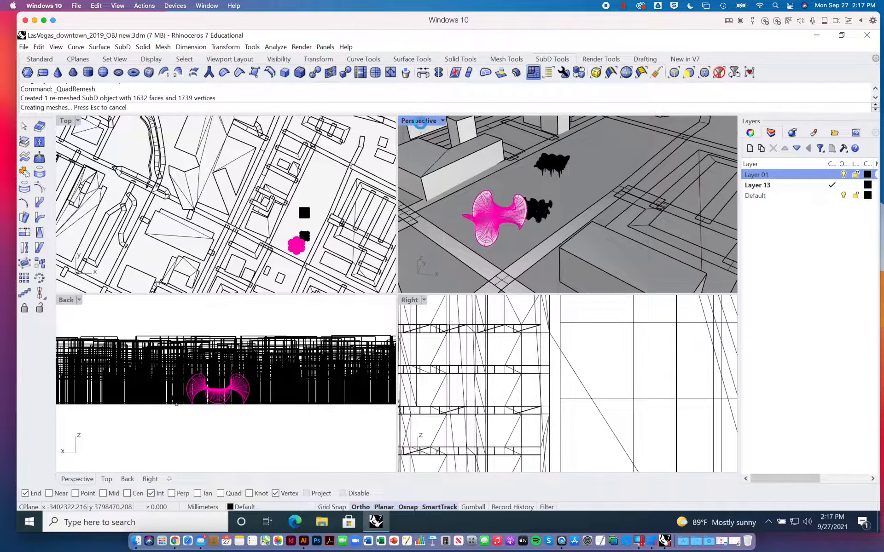
click(481, 210)
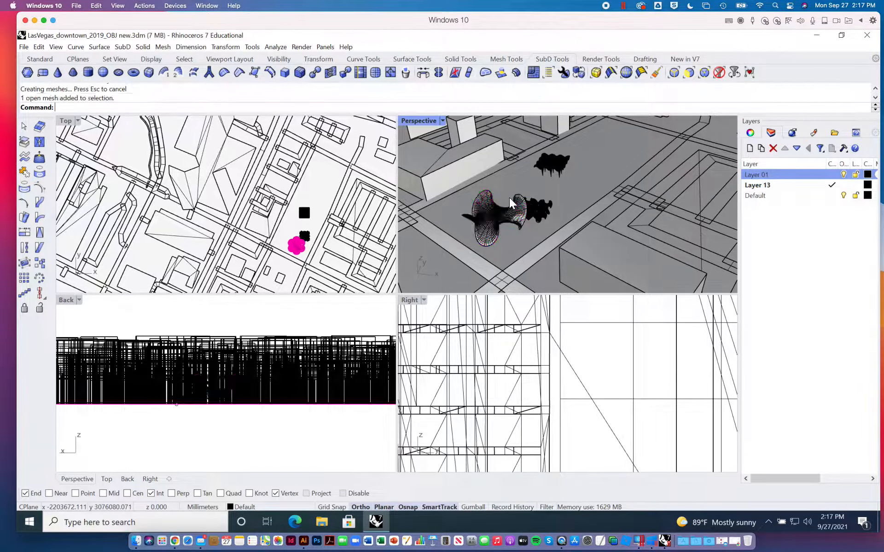
drag(500, 221, 516, 203)
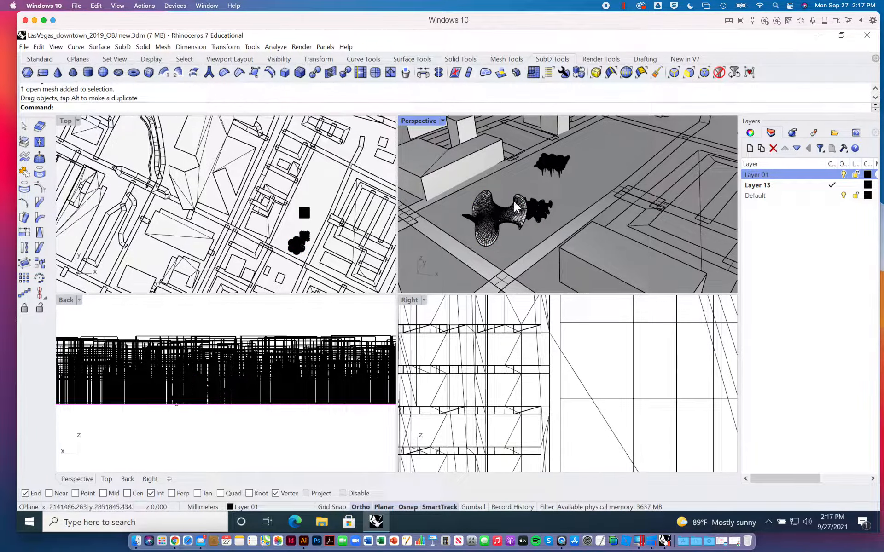
key(ctrl+z)
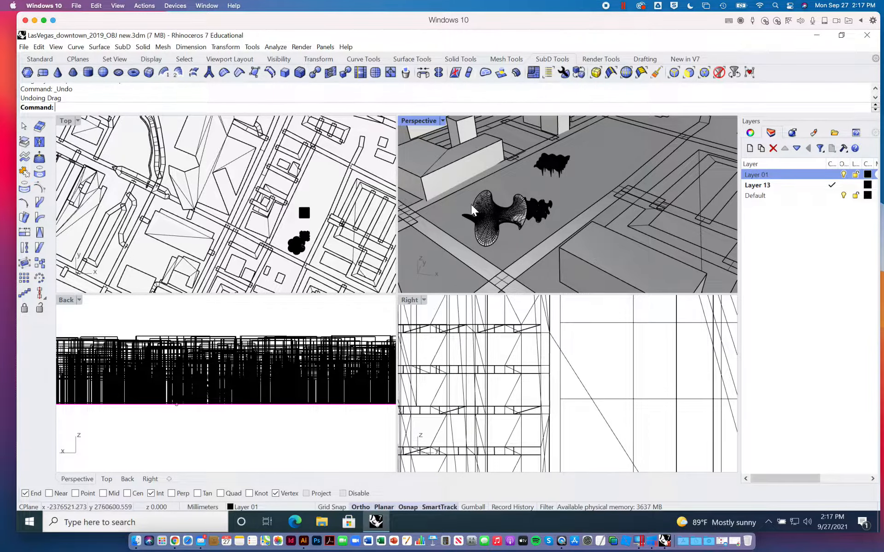
key(Escape)
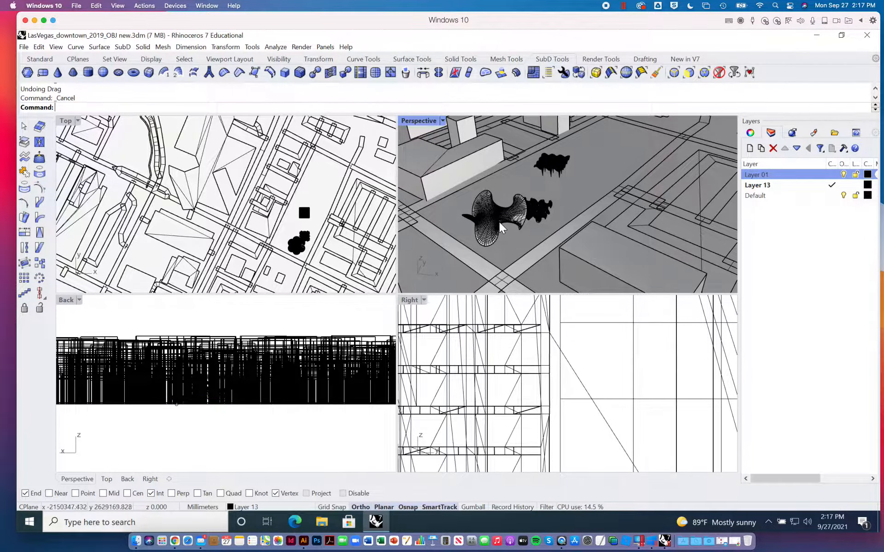
Move the flower SubD off the original surface, delete that surface, and move the SubD back to its place.
click(500, 227)
mouse_move(501, 226)
mouse_down()
mouse_move(505, 205)
mouse_move(494, 218)
mouse_up()
click(494, 218)
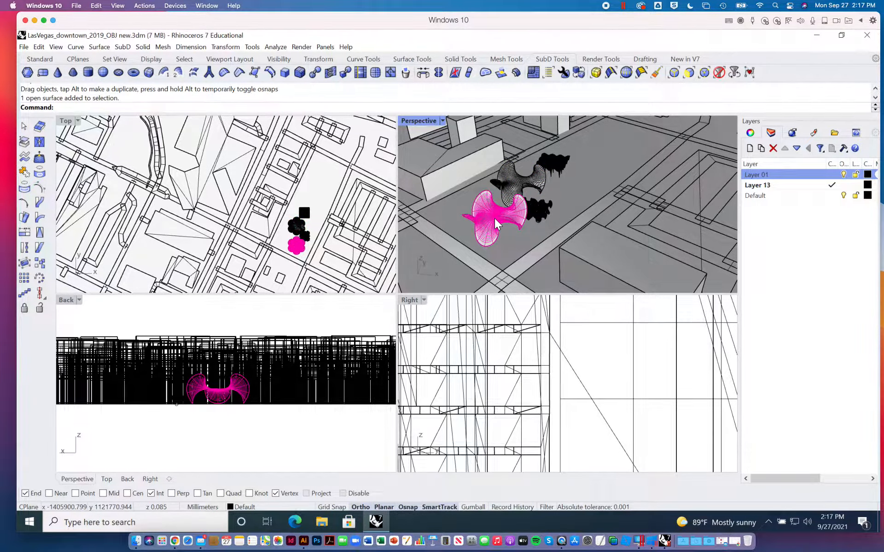
key(Delete)
drag(516, 184, 489, 218)
Reflect the flower SubD about a near-horizontal plane through its body in the Back view, keeping the lower side.
scroll(509, 212, up, 3)
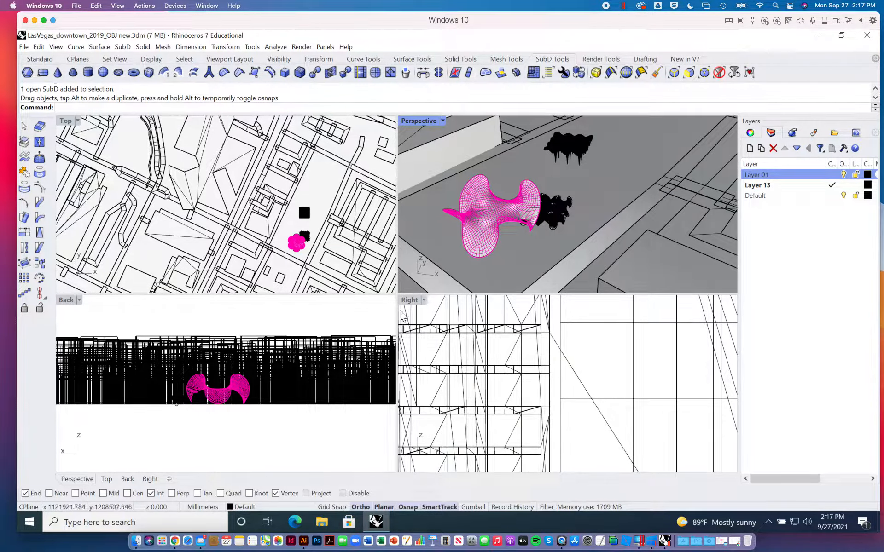
click(438, 72)
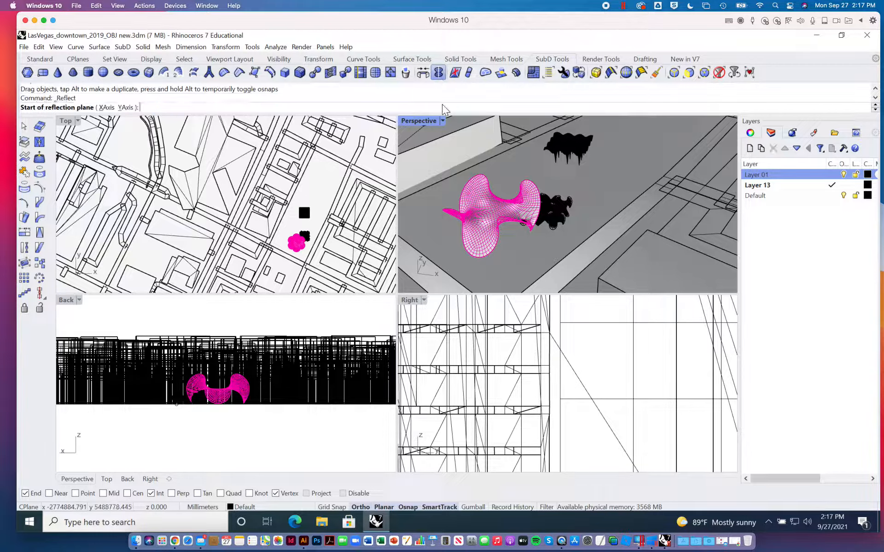
click(236, 386)
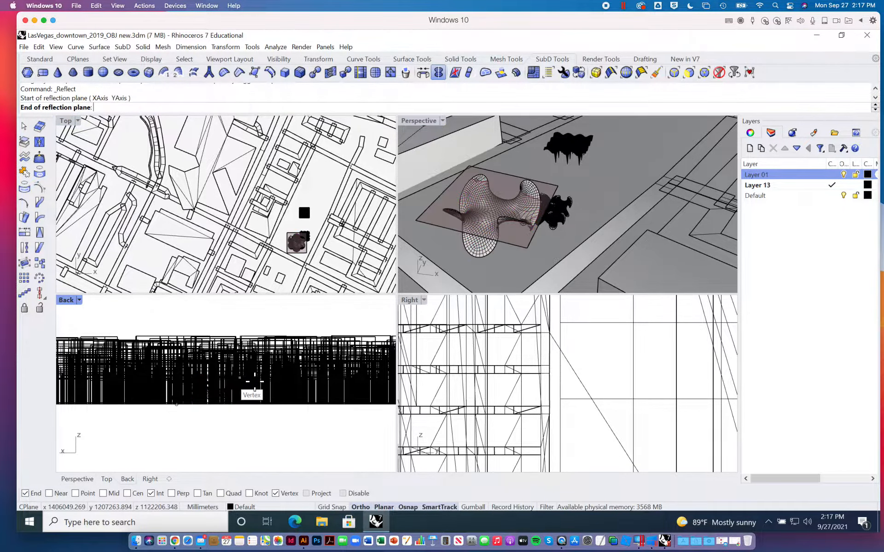
click(266, 381)
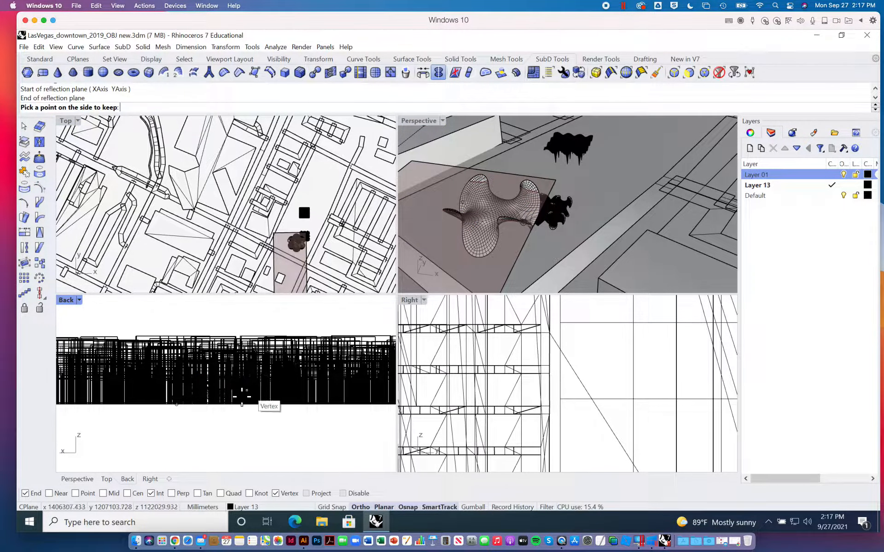
click(243, 404)
Create a vertical clipping plane with the ClippingPlane command, starting above the city's skyline in the Back view and extending below ground.
right_drag(525, 152, 600, 269)
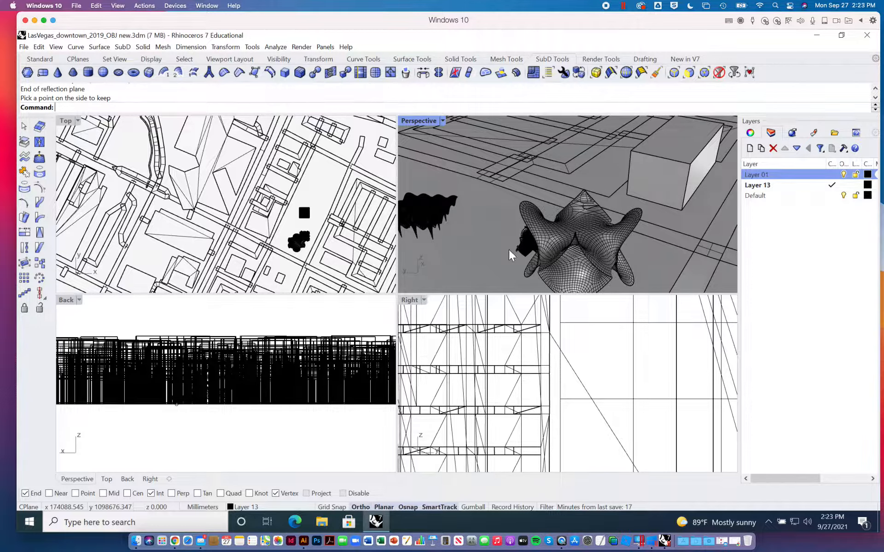
mouse_move(591, 222)
right_down()
mouse_move(617, 235)
mouse_move(623, 250)
mouse_move(619, 224)
mouse_move(607, 223)
right_up()
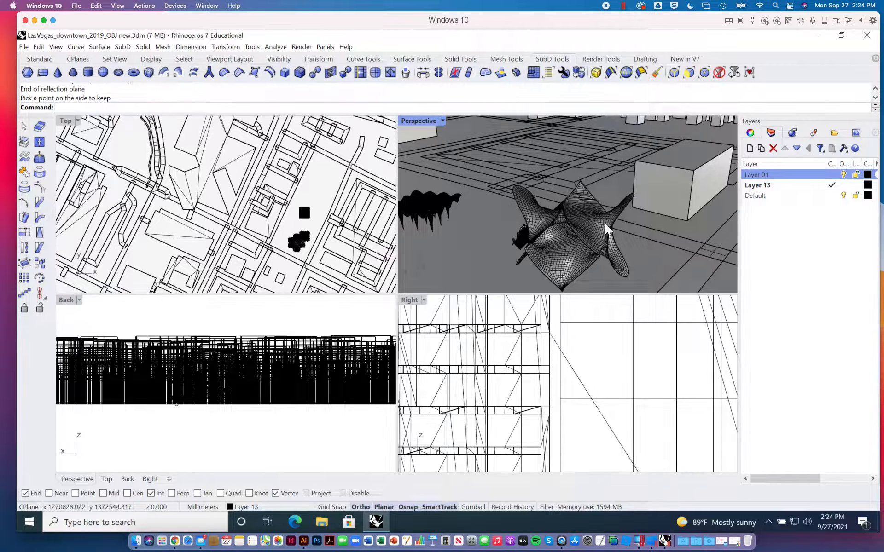
mouse_move(597, 236)
right_down()
mouse_move(562, 245)
mouse_move(564, 213)
mouse_move(617, 228)
mouse_move(593, 240)
right_up()
scroll(562, 237, down, 8)
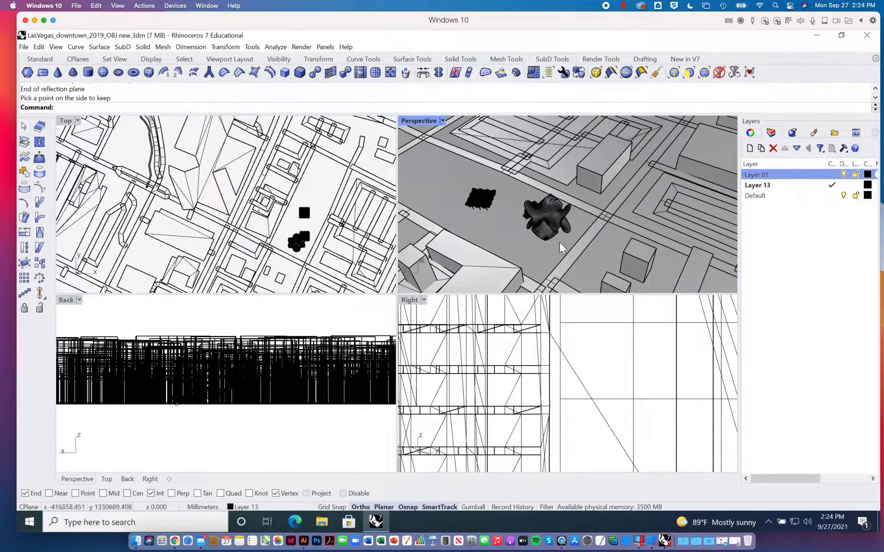
scroll(592, 237, up, 5)
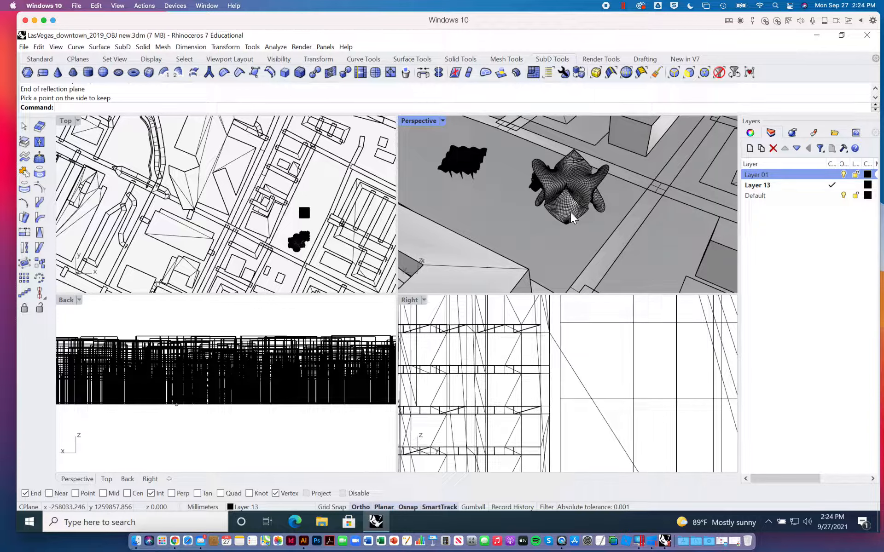
text(ClippingPlane)
key(Return)
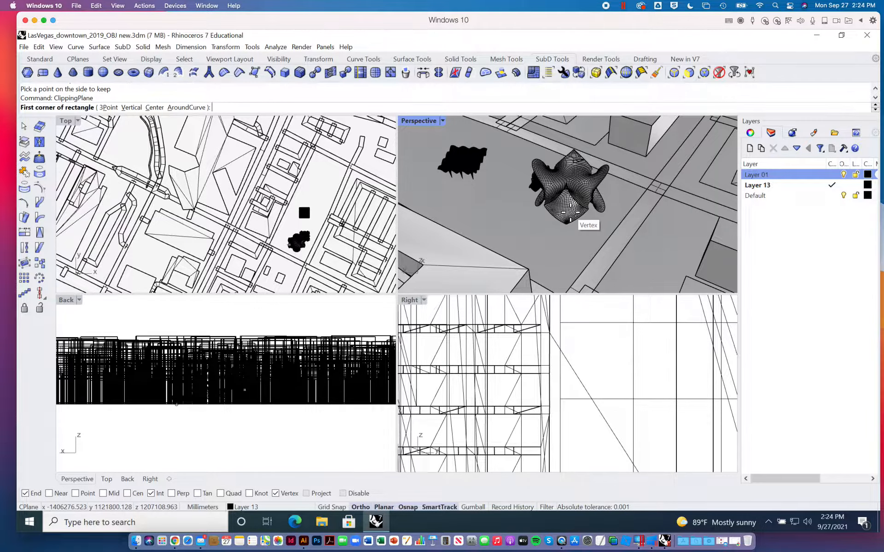
scroll(258, 364, down, 3)
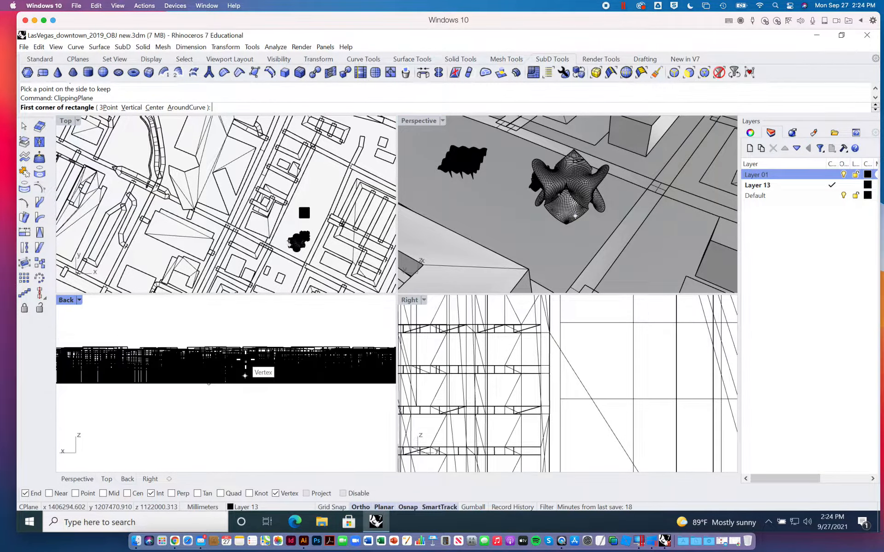
scroll(239, 363, down, 10)
click(246, 354)
click(305, 411)
Move the clipping plane in the Top view to just beyond the city's upper edge.
click(39, 59)
right_click(224, 73)
drag(225, 285, 243, 141)
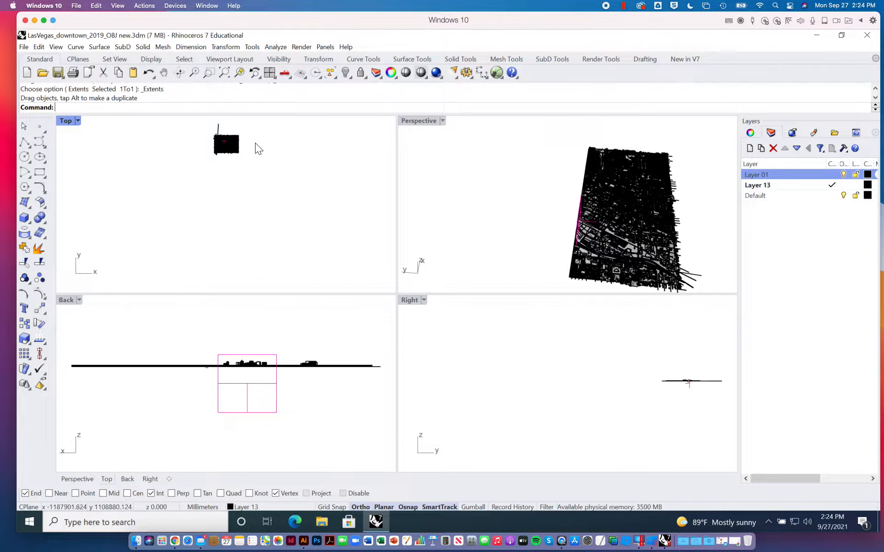
click(40, 307)
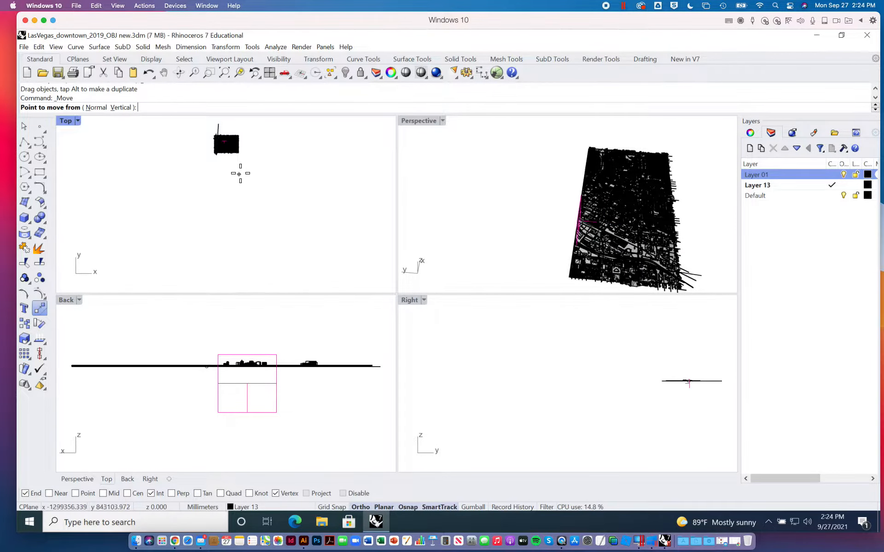
click(252, 158)
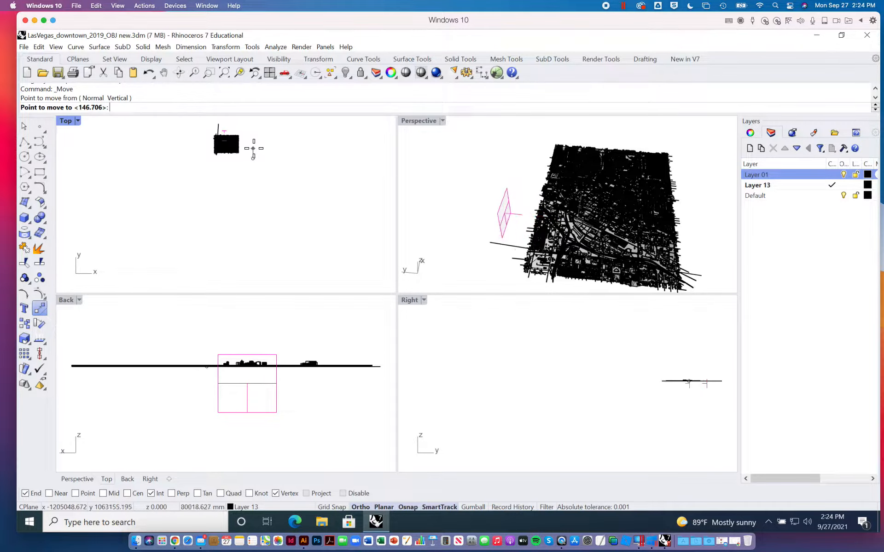
click(252, 148)
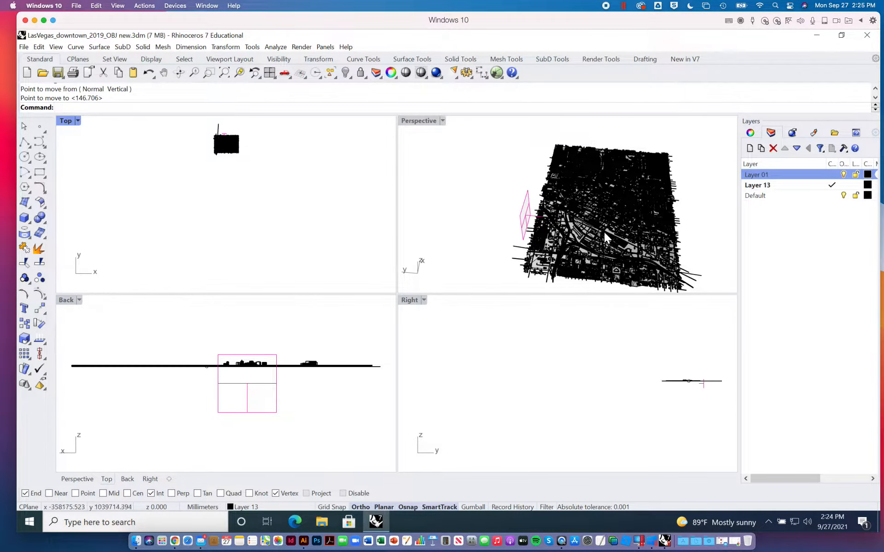
Try to shift the clipping plane toward the city in the maximized Perspective view, and undo the move.
scroll(587, 232, up, 5)
double_click(419, 121)
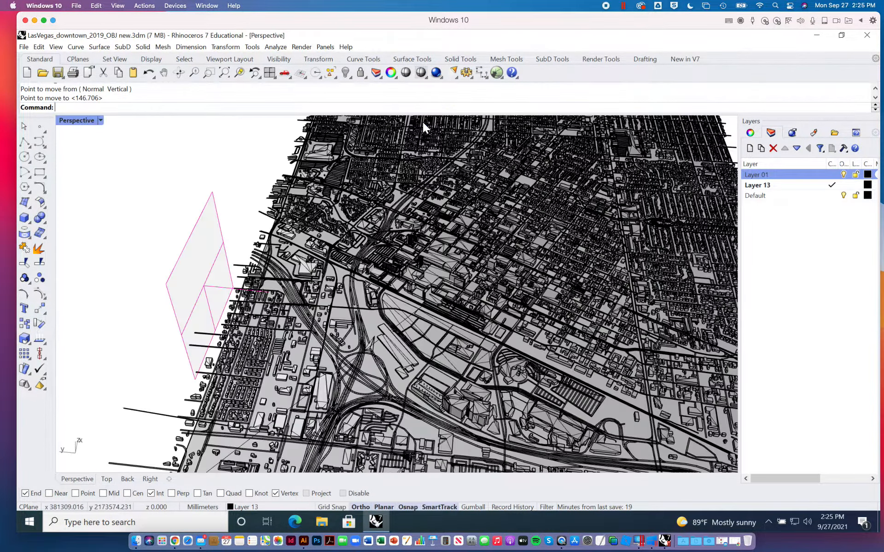
right_drag(537, 291, 322, 296)
drag(533, 144, 516, 199)
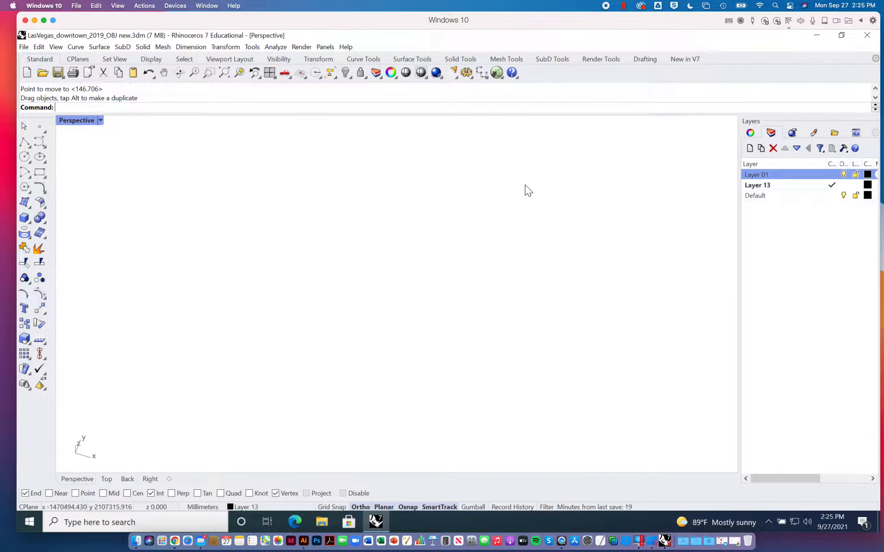
key(ctrl+z)
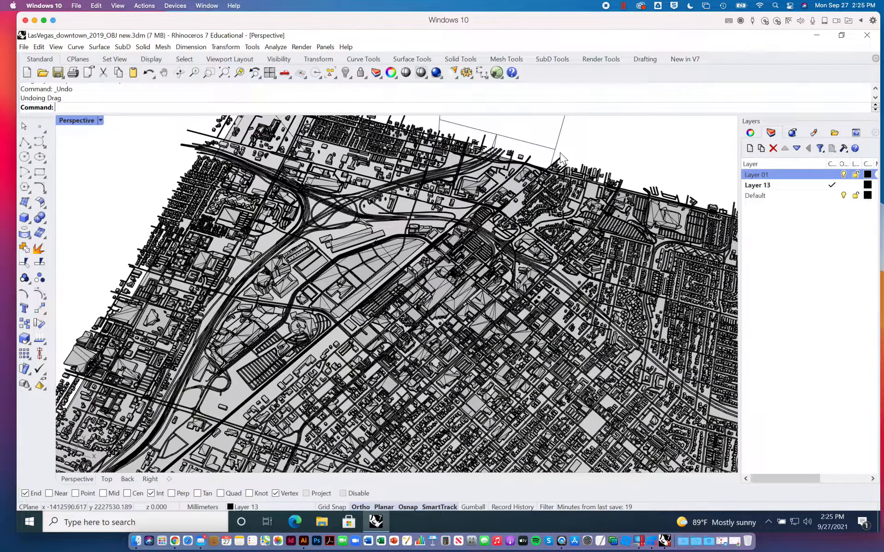
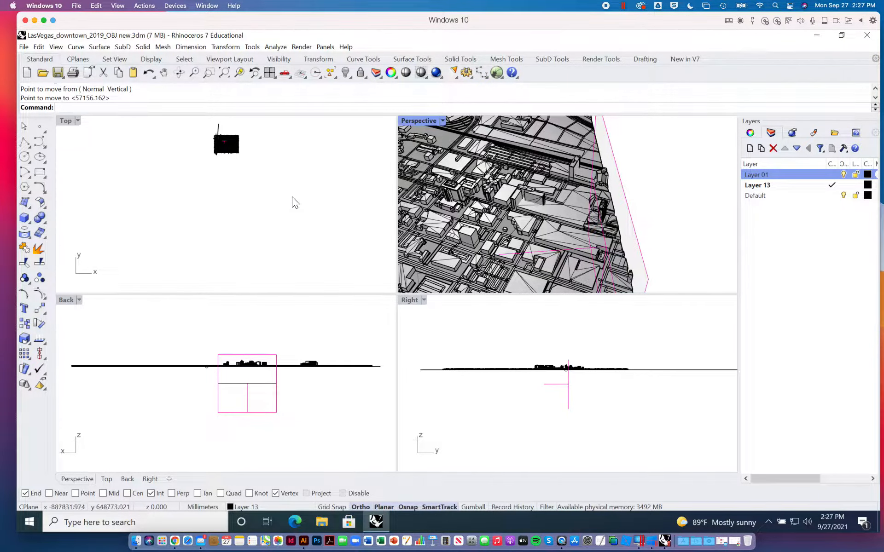
Keep Layer 01 when asked about deleting it, and delete the clipping plane from the model.
key(Delete)
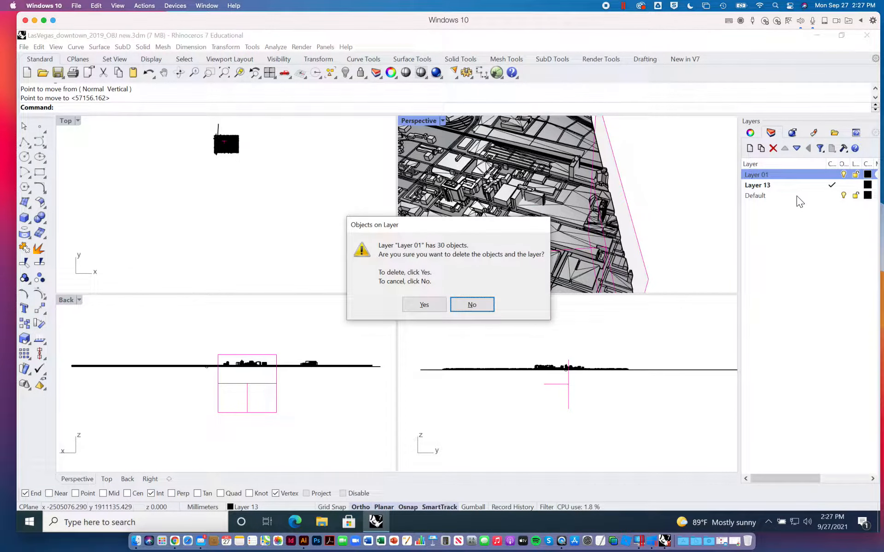
click(479, 305)
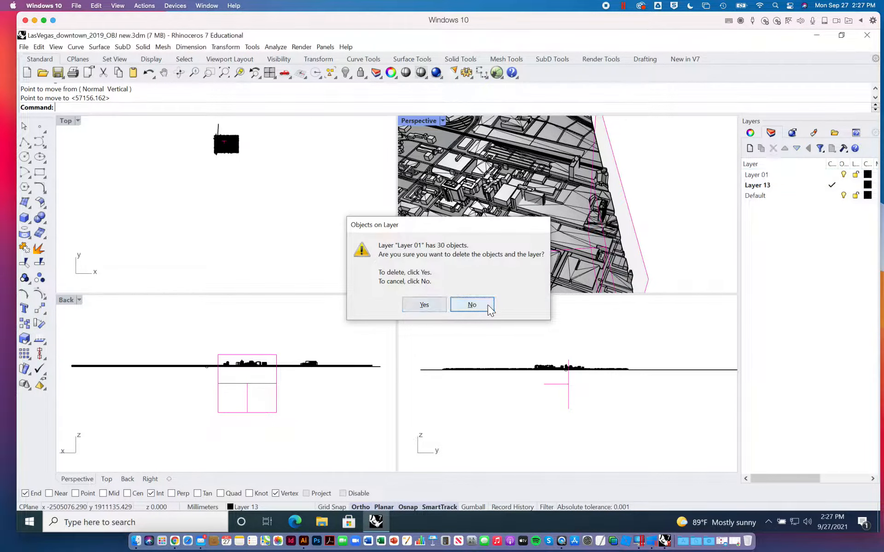
click(625, 197)
key(Delete)
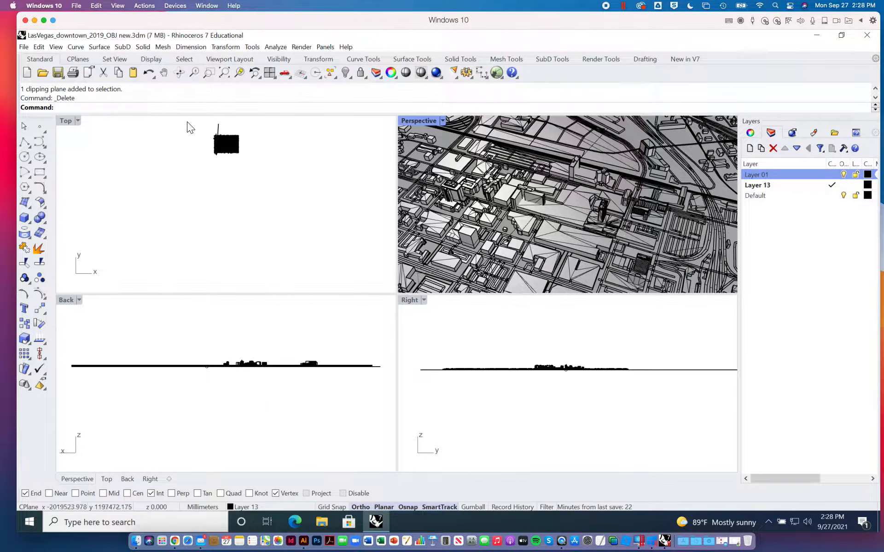
Start the Delete Faces mesh edit command with the whole city model framed in the Top view.
right_drag(245, 146, 249, 181)
scroll(228, 184, up, 5)
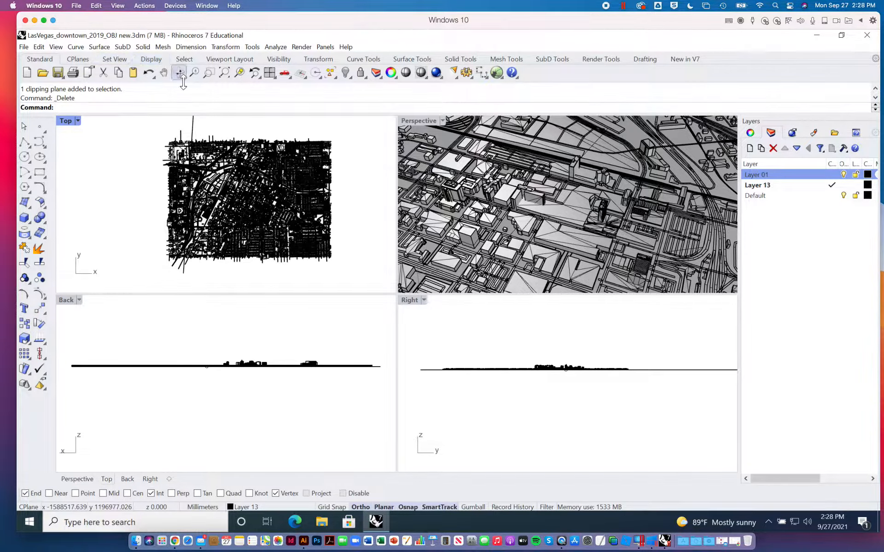
click(104, 45)
mouse_move(112, 46)
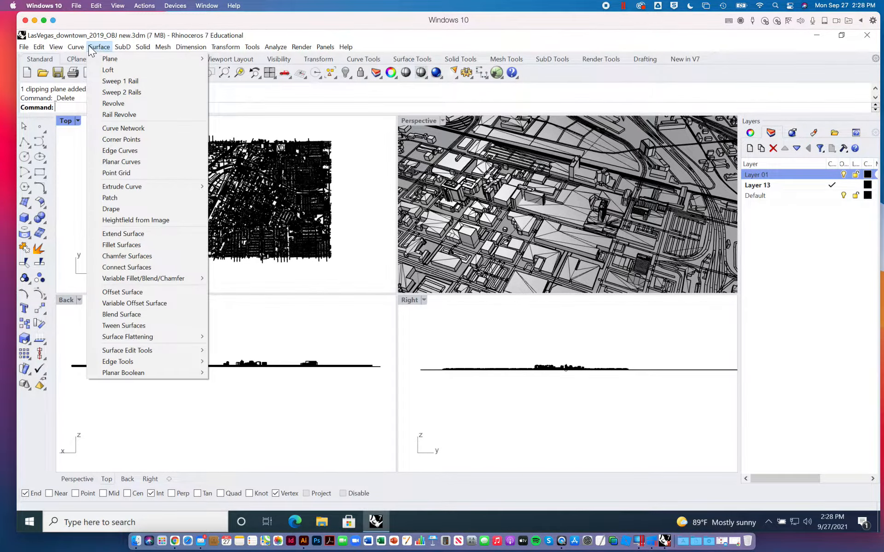
mouse_move(79, 48)
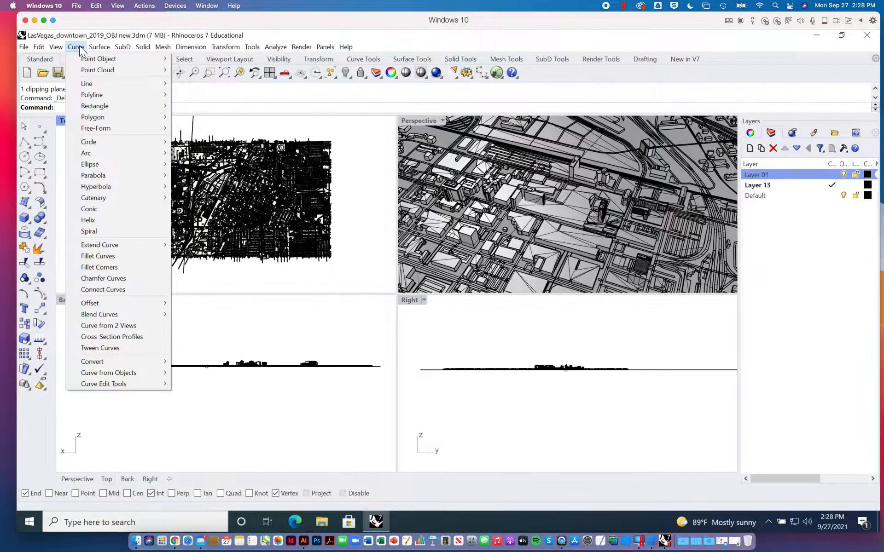
mouse_move(159, 47)
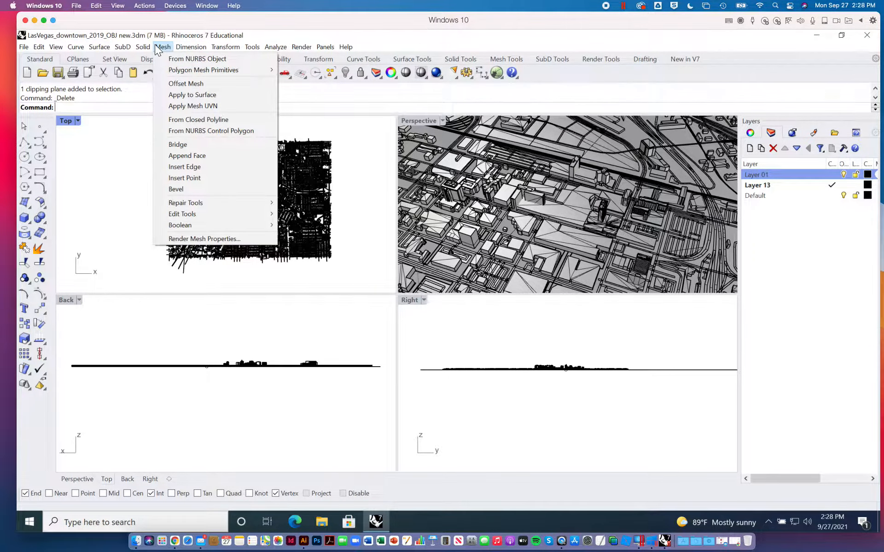
mouse_move(198, 210)
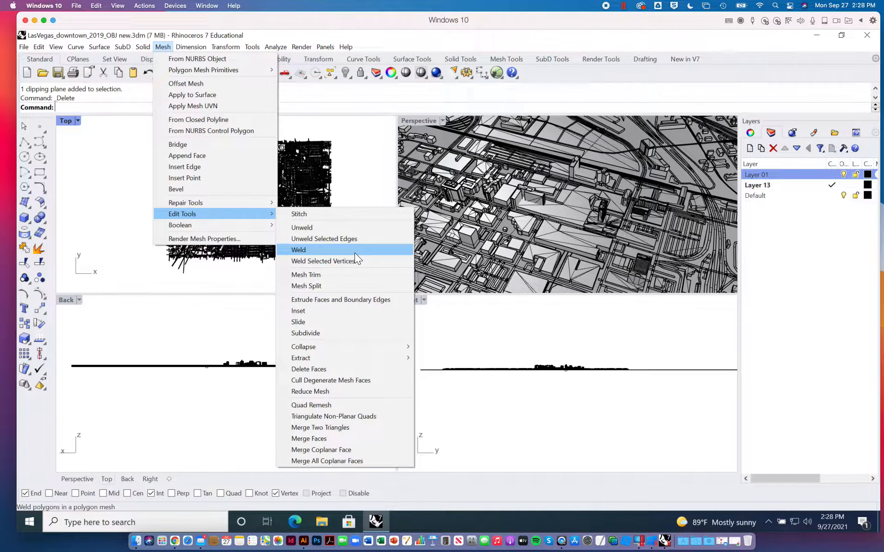
click(351, 368)
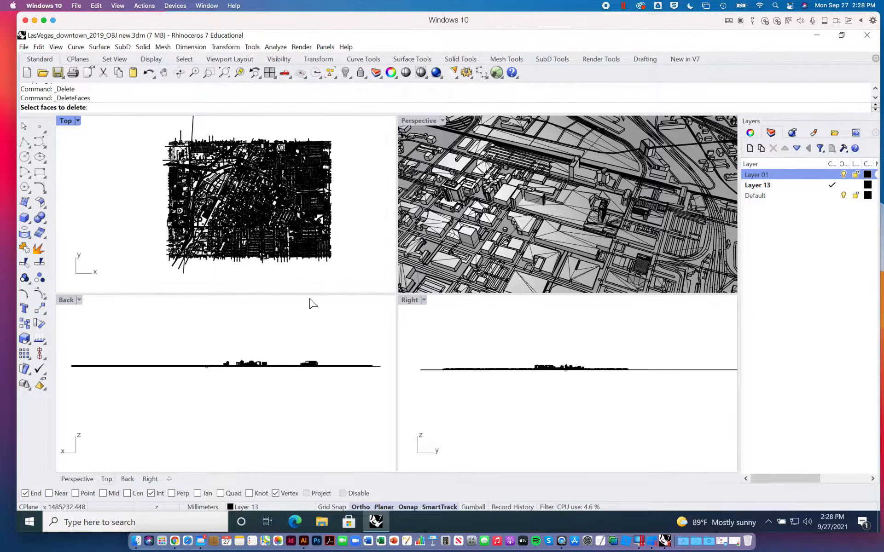
drag(157, 123, 368, 162)
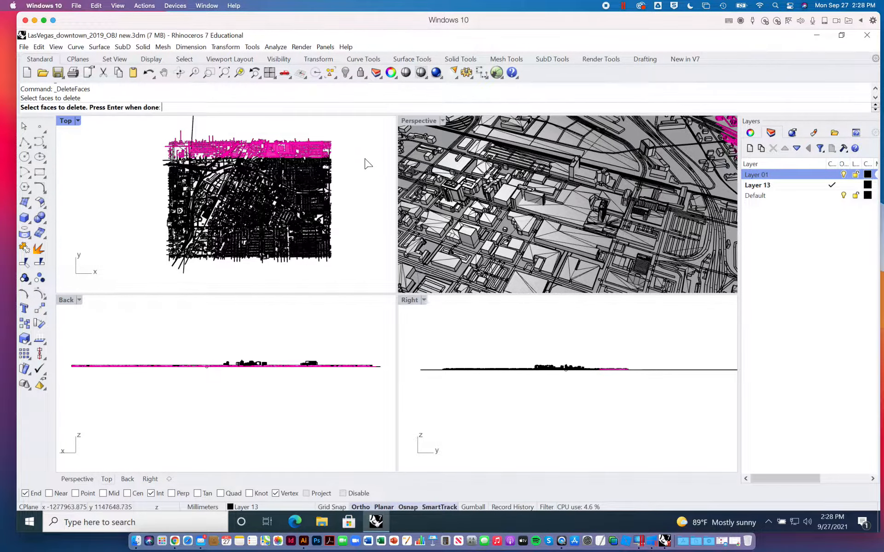
drag(143, 134, 240, 279)
drag(136, 277, 360, 196)
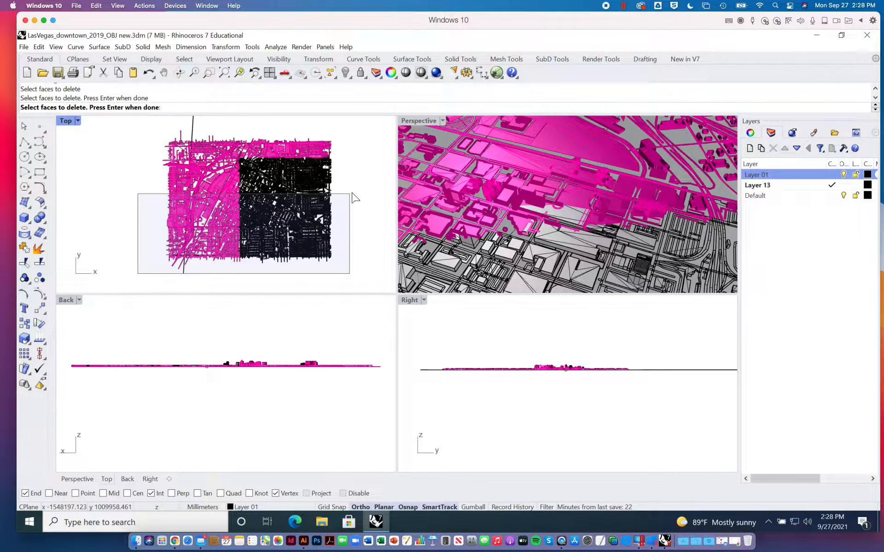
drag(346, 137, 289, 273)
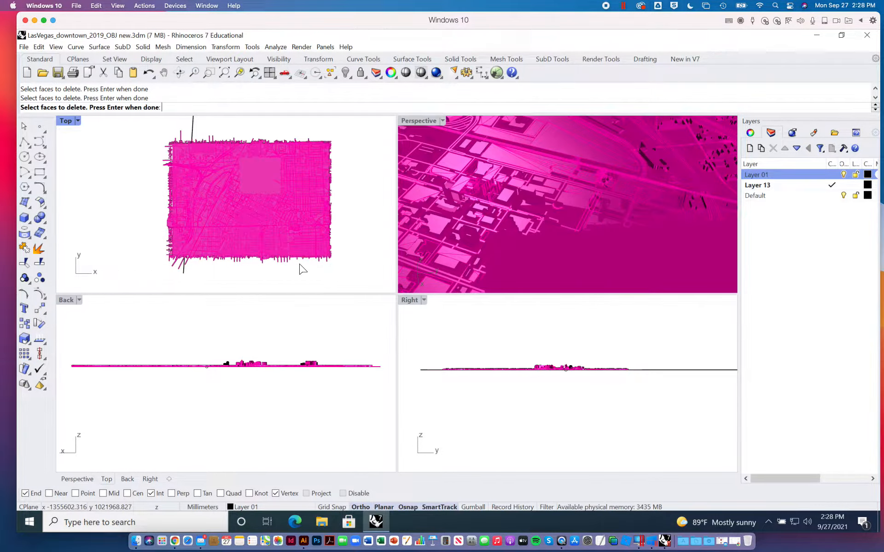
key(ctrl+z)
key(Escape)
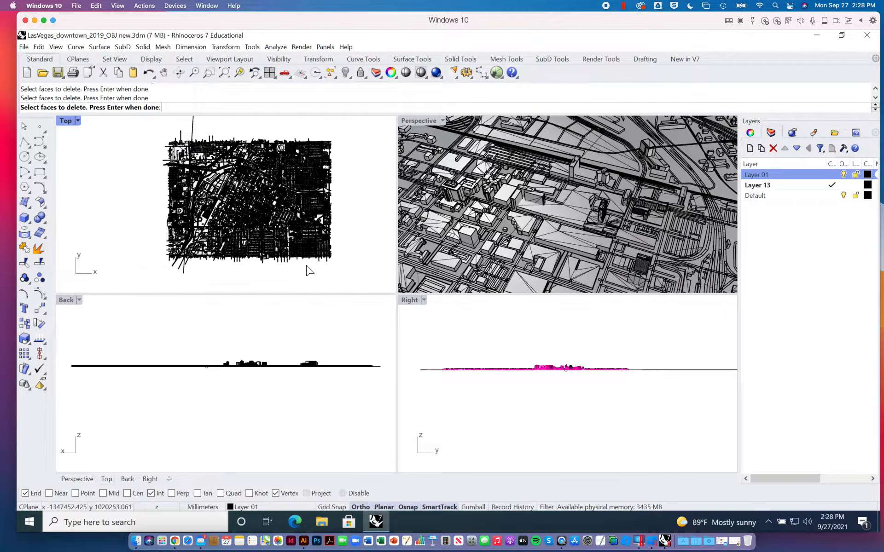
Delete the city mesh faces on all four sides of a small rectangular block near the centre of the Top view.
key(Return)
drag(285, 125, 363, 277)
drag(135, 121, 340, 178)
drag(134, 138, 234, 278)
drag(142, 279, 344, 211)
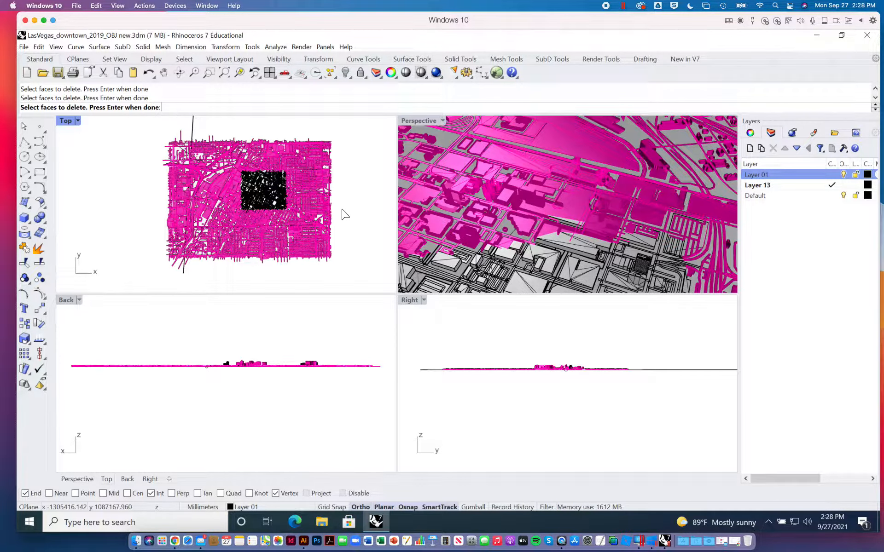
scroll(469, 203, down, 9)
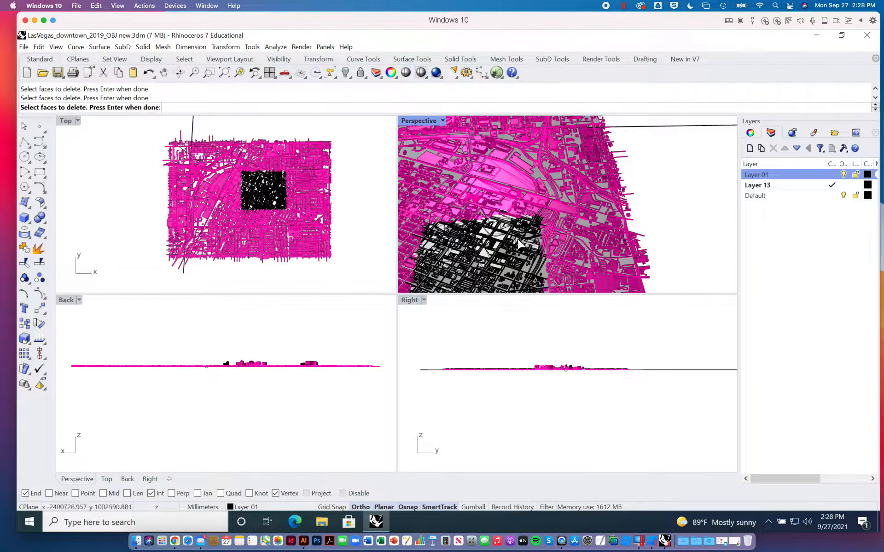
shift+right_drag(517, 240, 612, 173)
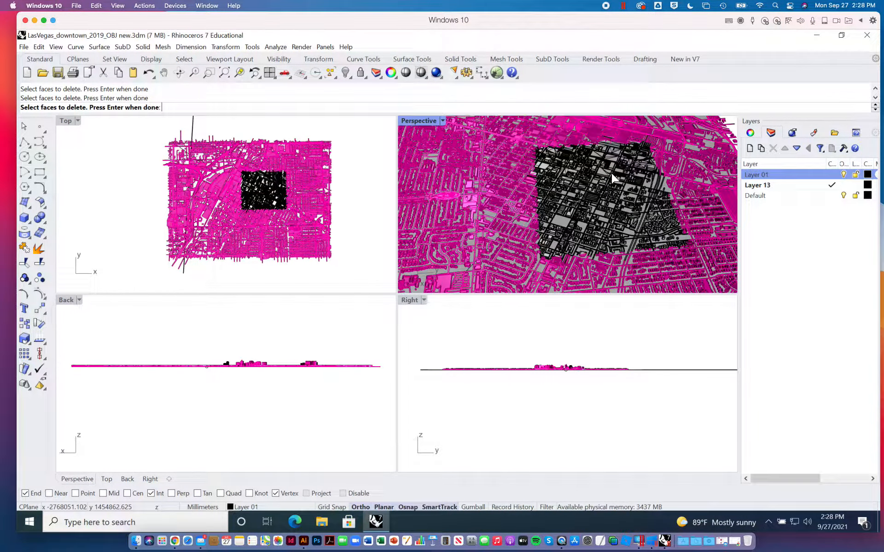
key(Return)
Inspect the trimmed city block in the Perspective view and undo the face deletion.
scroll(620, 177, down, 6)
right_drag(543, 184, 617, 144)
key(ctrl+z)
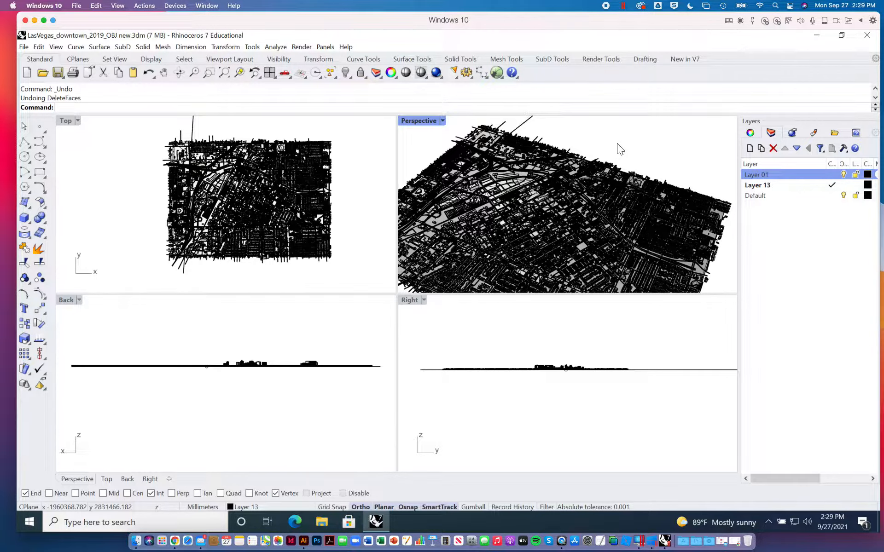